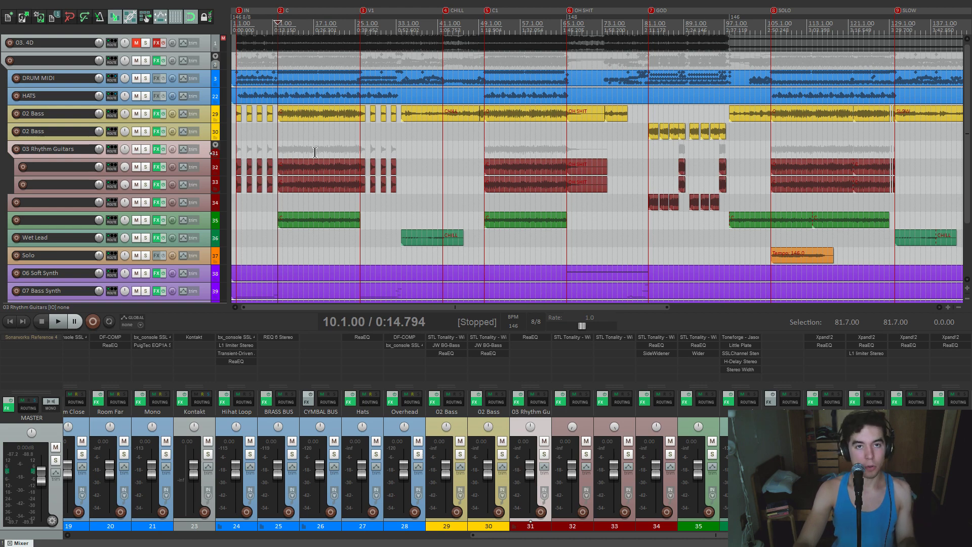
# - Play the song from bar 10 and bring the first tracks of the mixer into view, ending with playback stopped
pyautogui.press('space')
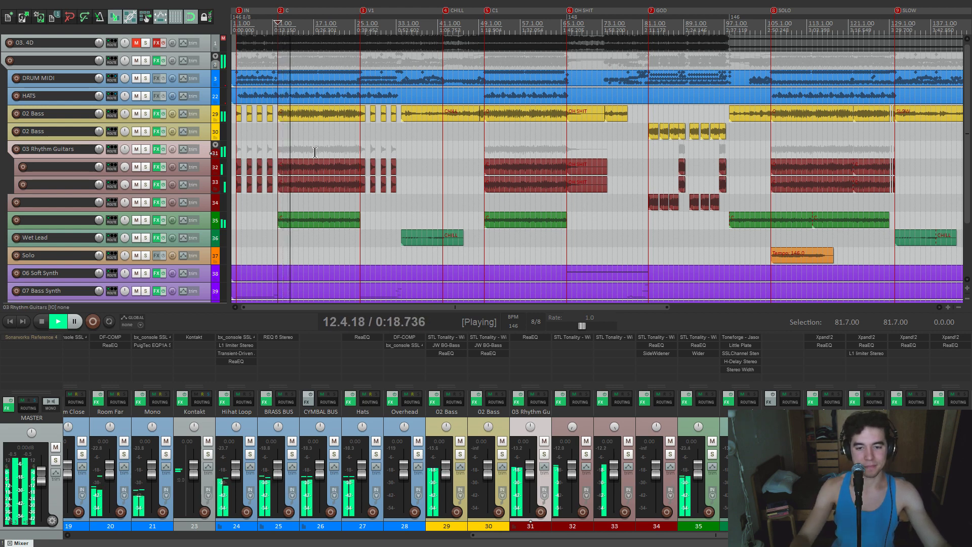
pyautogui.hscroll(-5, 340, 414)
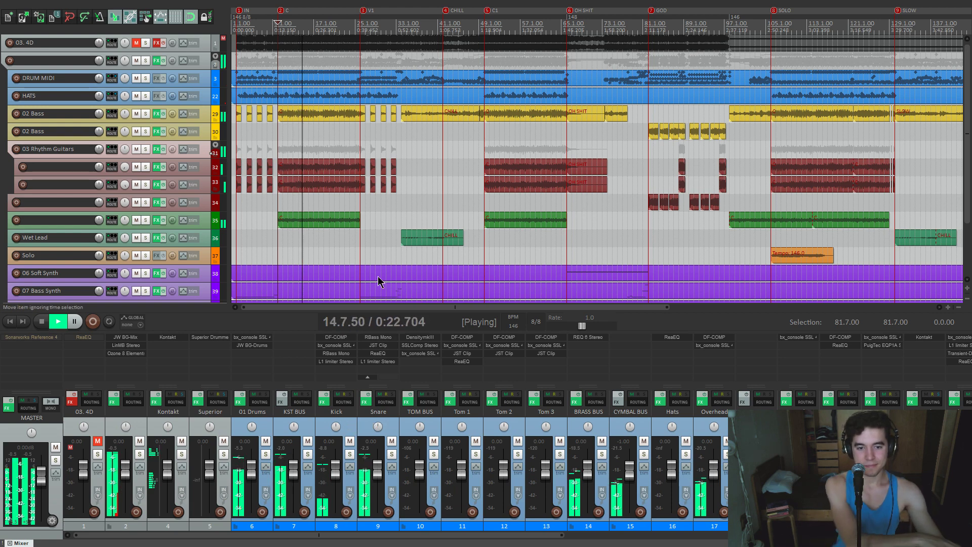
pyautogui.press('space')
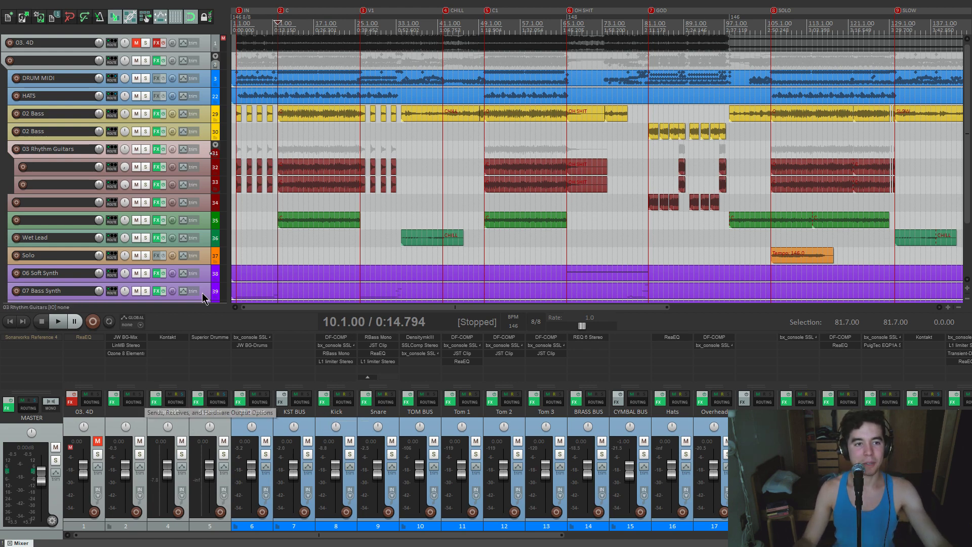
# - Open the FX chain of the track 2 folder and watch the JW BG-Mix meters during a short playback
pyautogui.click(114, 407)
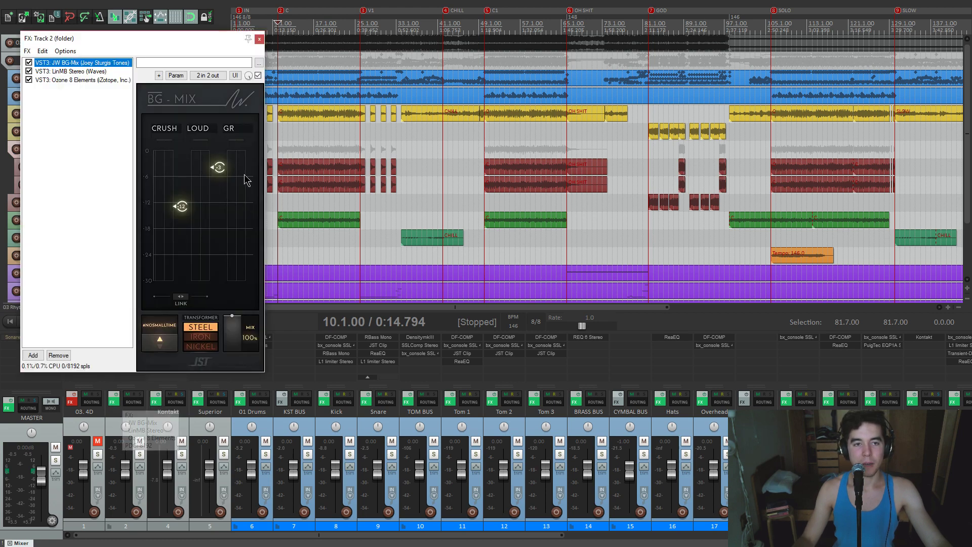
pyautogui.moveTo(185, 40); pyautogui.dragTo(458, 67)
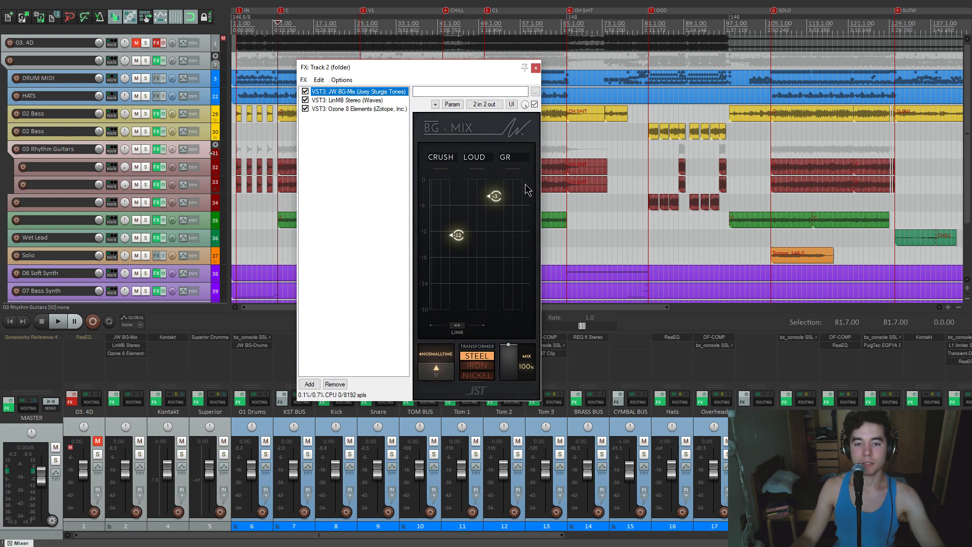
pyautogui.press('space')
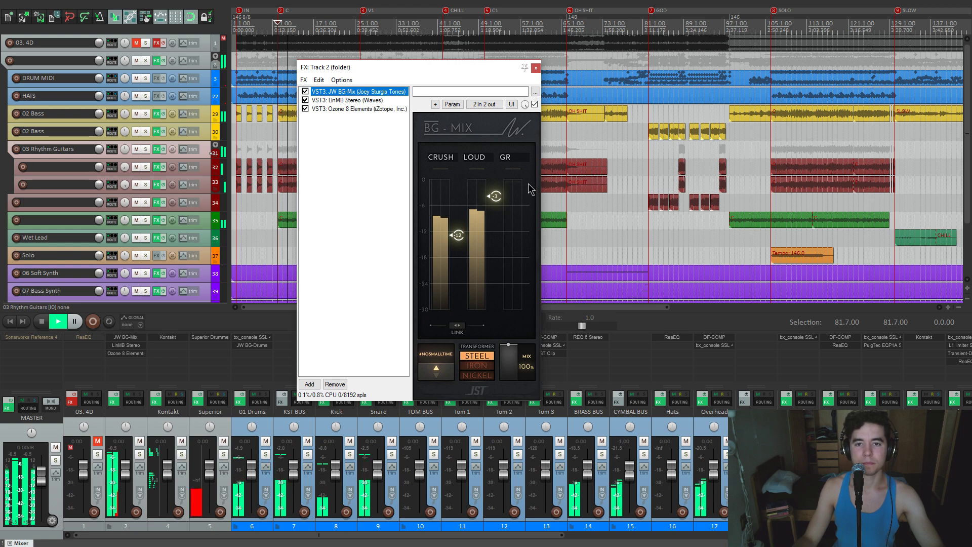
pyautogui.press('space')
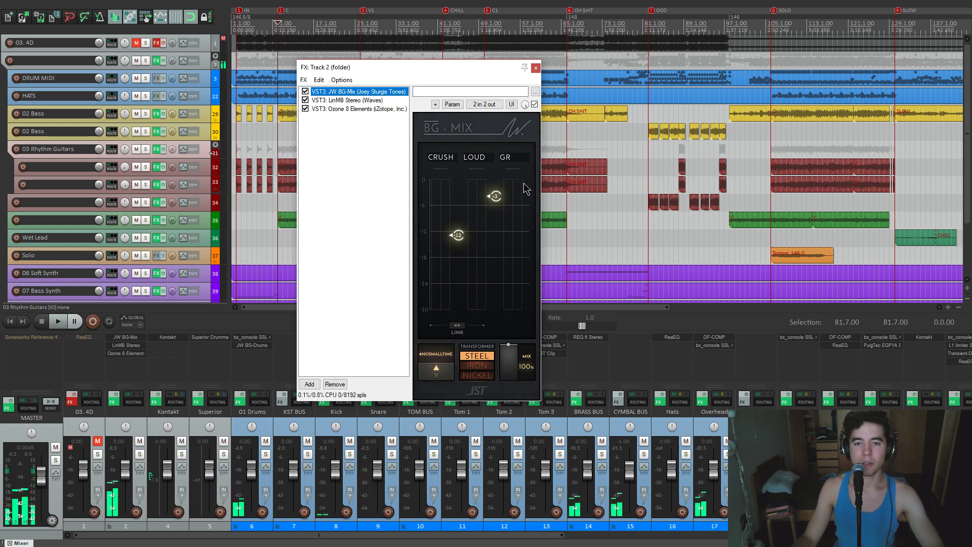
pyautogui.moveTo(459, 72); pyautogui.dragTo(460, 66)
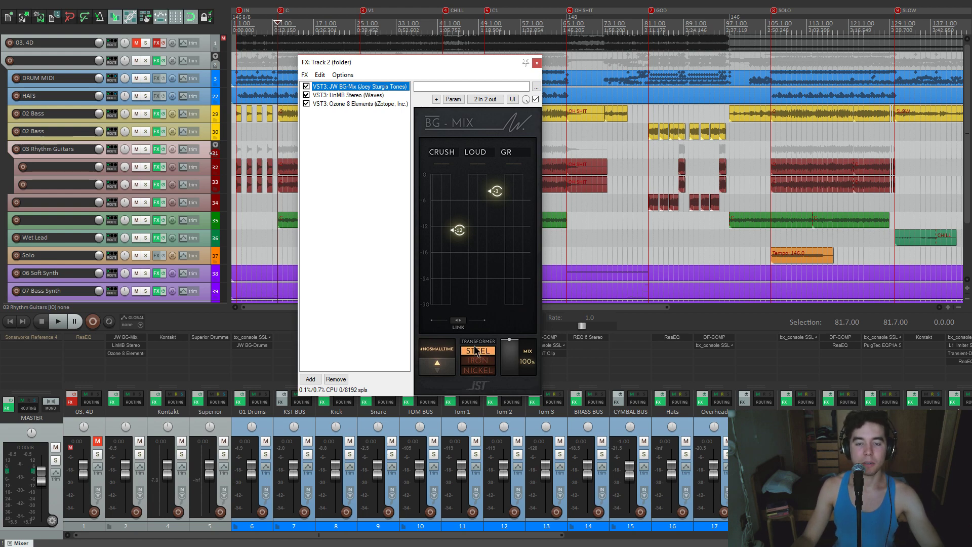
pyautogui.moveTo(474, 65); pyautogui.dragTo(476, 74)
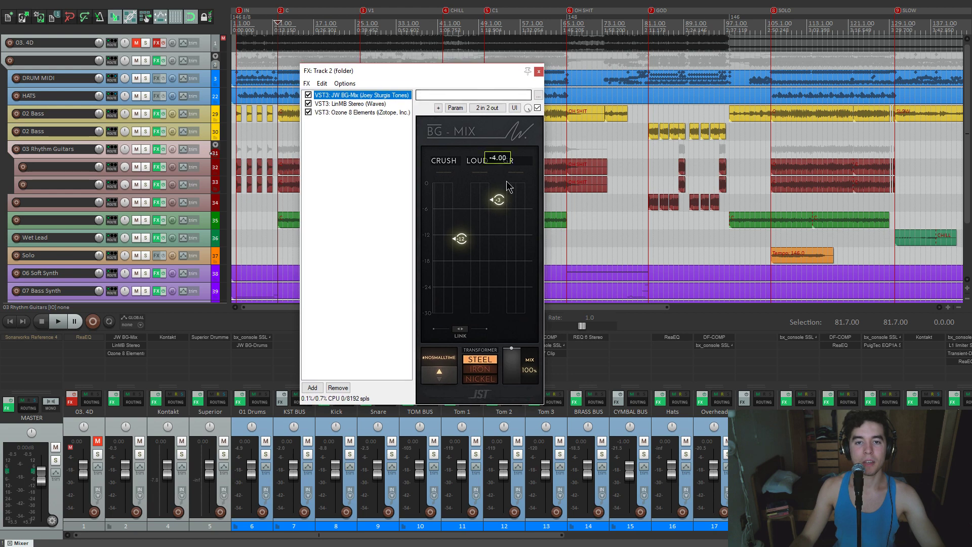
# - Show the LinMB Stereo multiband and audition its high-mid band alone during playback, then release the band solo
pyautogui.click(354, 104)
pyautogui.moveTo(409, 76); pyautogui.dragTo(488, 78)
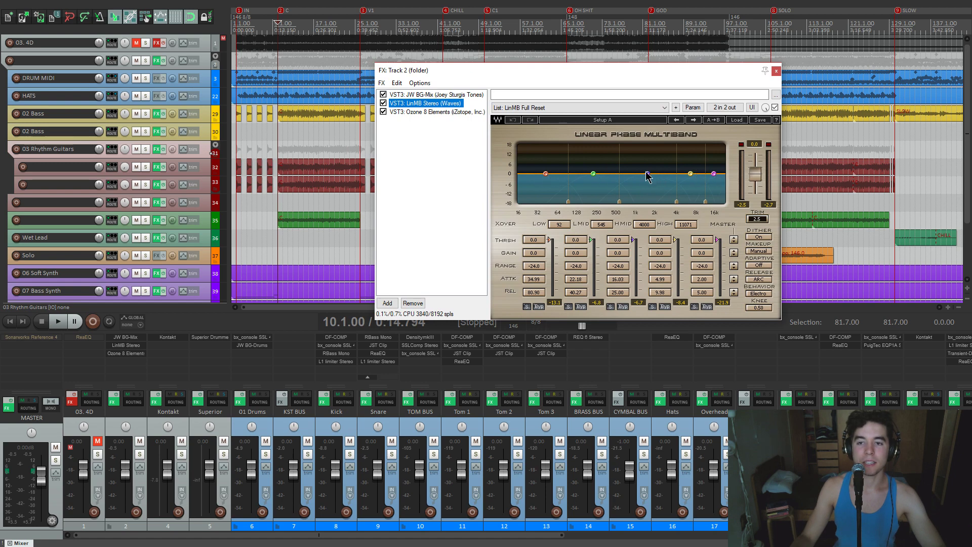
pyautogui.moveTo(594, 72); pyautogui.dragTo(598, 71)
pyautogui.press('space')
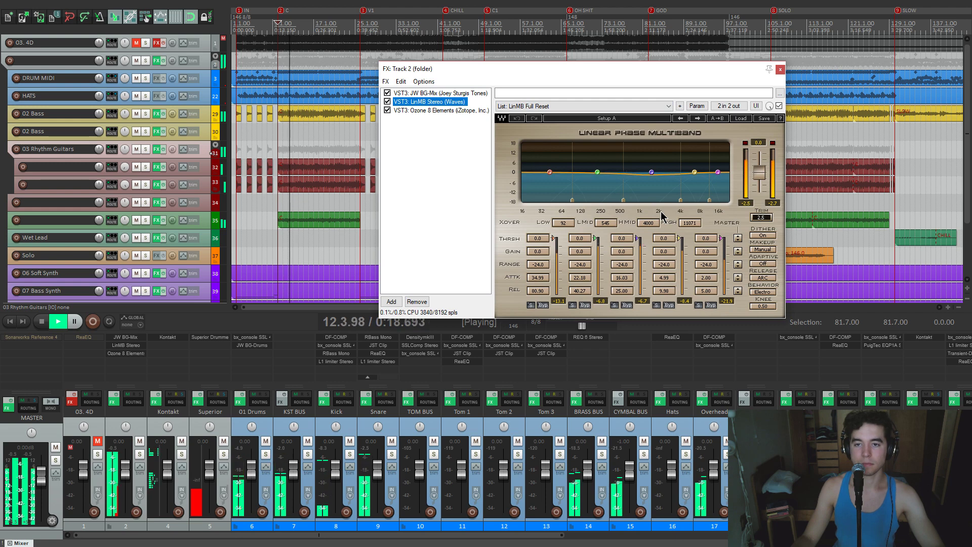
pyautogui.click(615, 306)
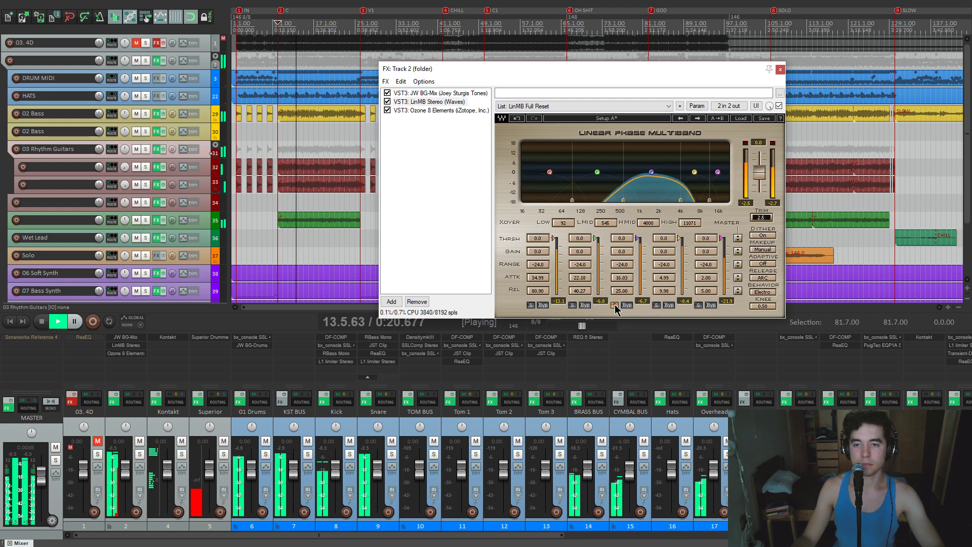
pyautogui.press('space')
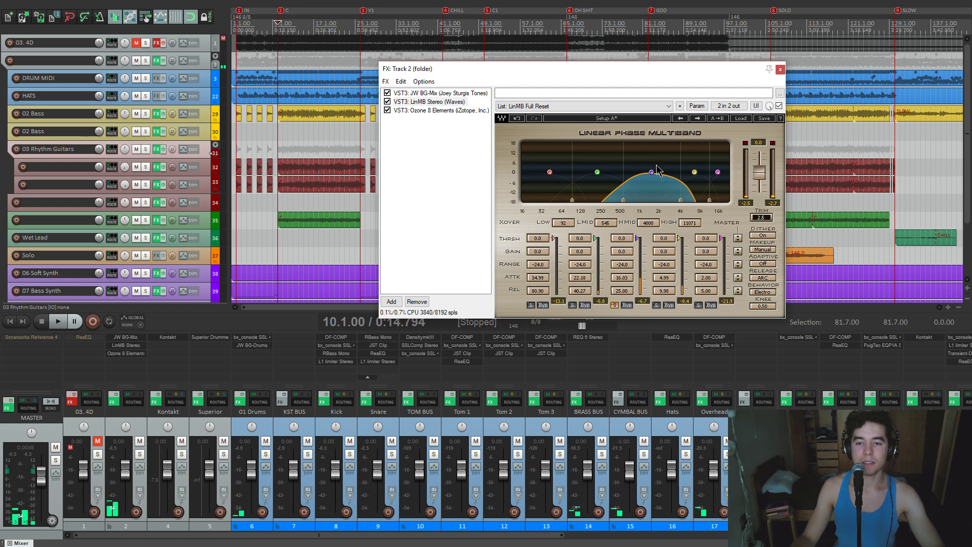
pyautogui.click(614, 305)
# - Audition the low-mid band of the LinMB Stereo multiband alone during playback, then release its solo
pyautogui.click(571, 305)
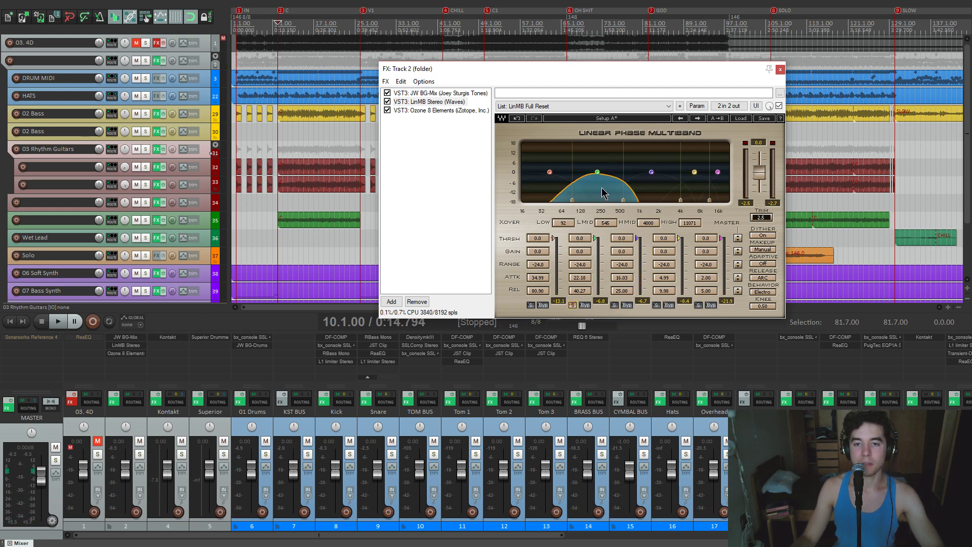
pyautogui.press('space')
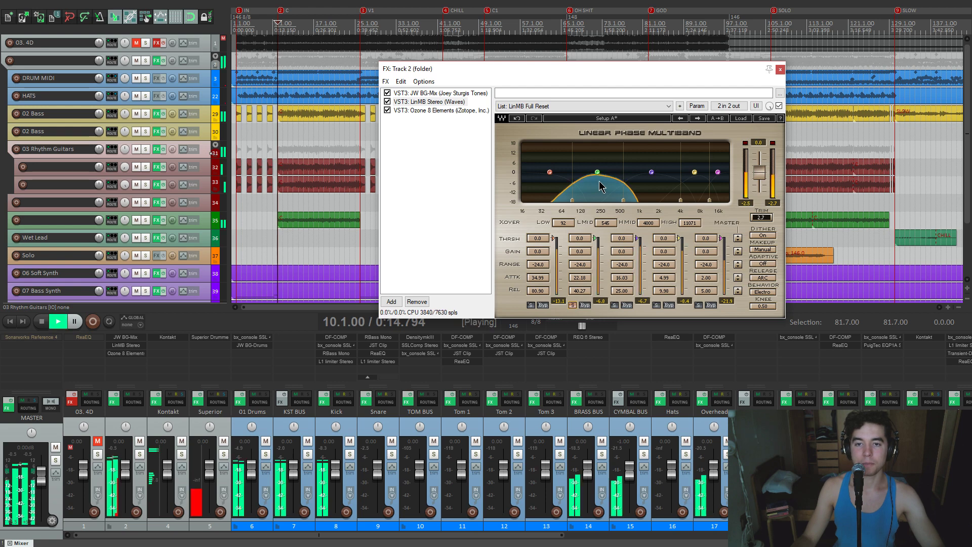
pyautogui.click(572, 305)
pyautogui.press('space')
# - Audition the lowest LinMB Stereo band alone, then release its solo and hear all bands together before stopping playback
pyautogui.click(531, 305)
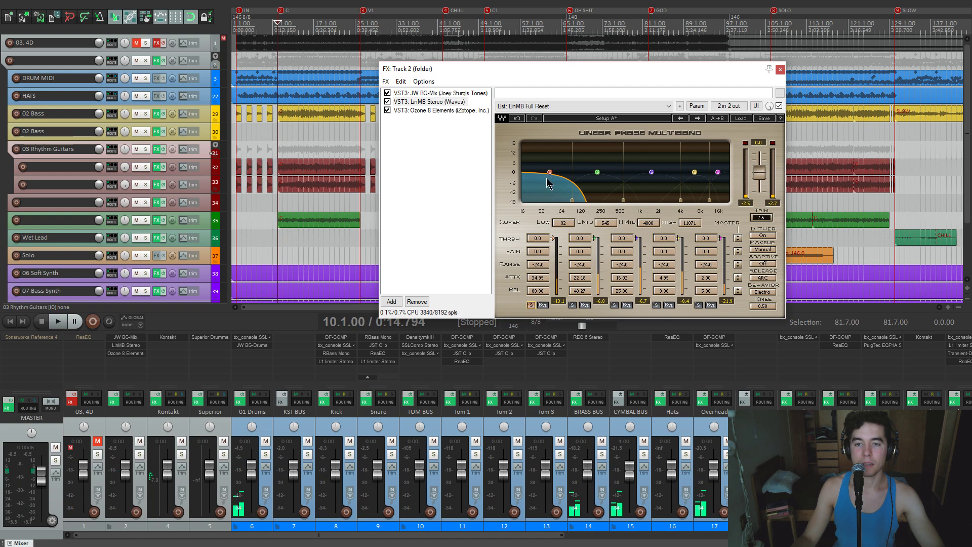
pyautogui.press('space')
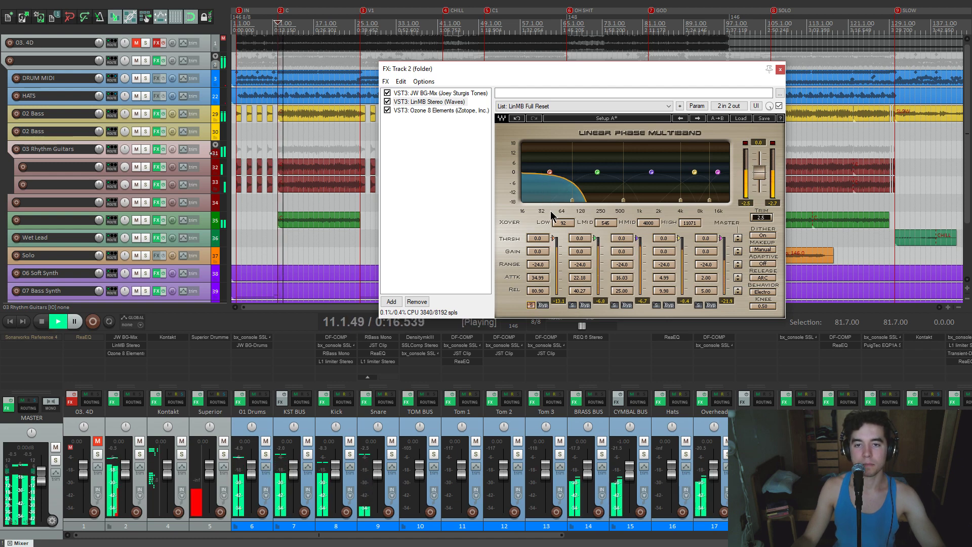
pyautogui.click(530, 305)
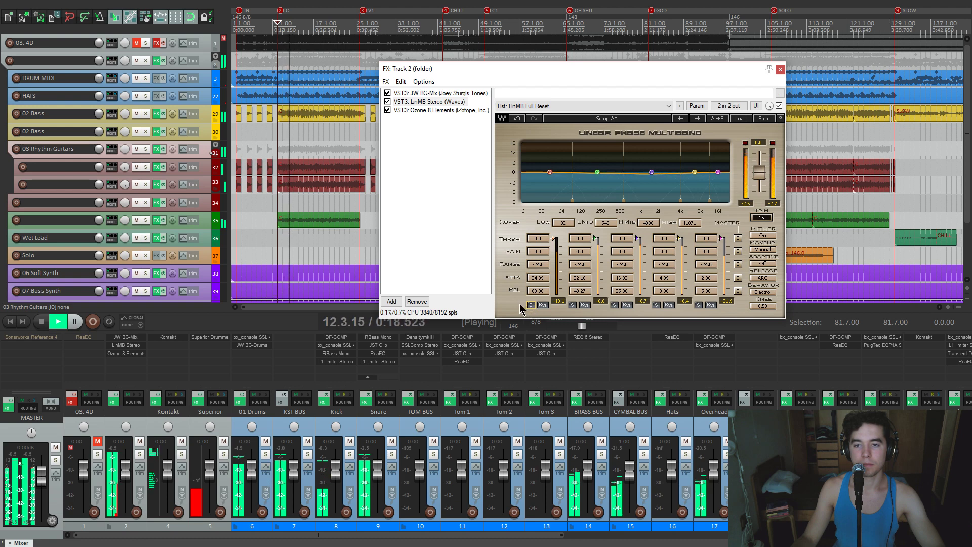
pyautogui.press('space')
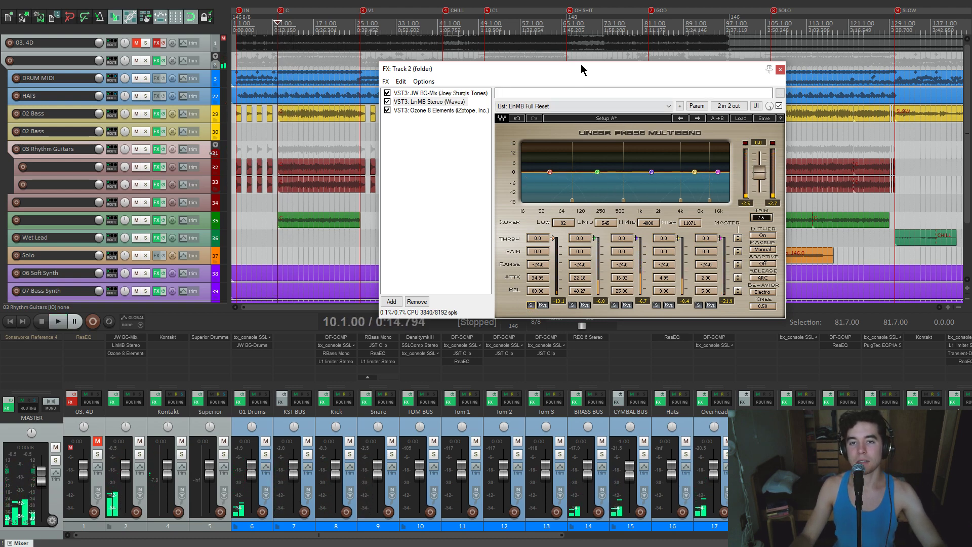
pyautogui.moveTo(579, 71); pyautogui.dragTo(582, 64)
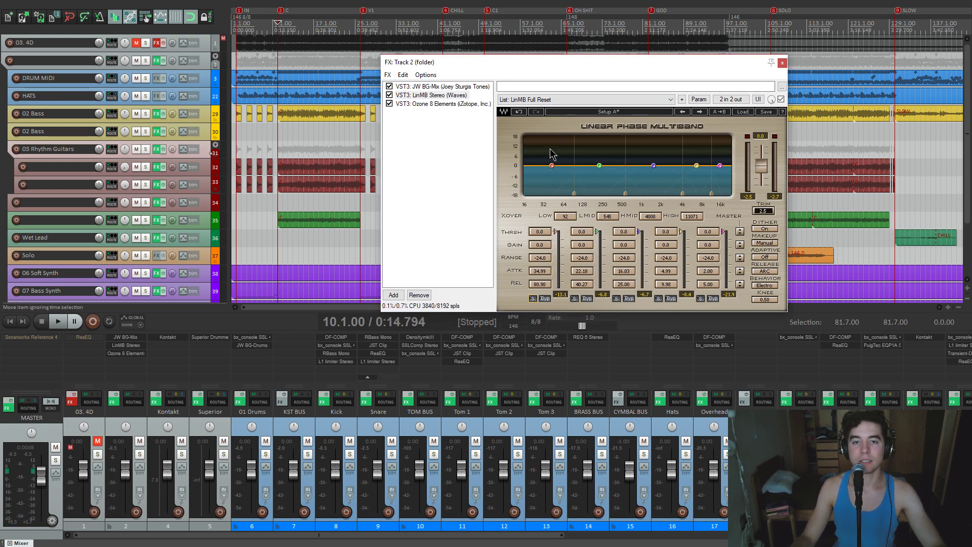
# - Show Ozone 8 Elements in the track 2 FX chain and review its Equalizer and Imager modules
pyautogui.click(448, 104)
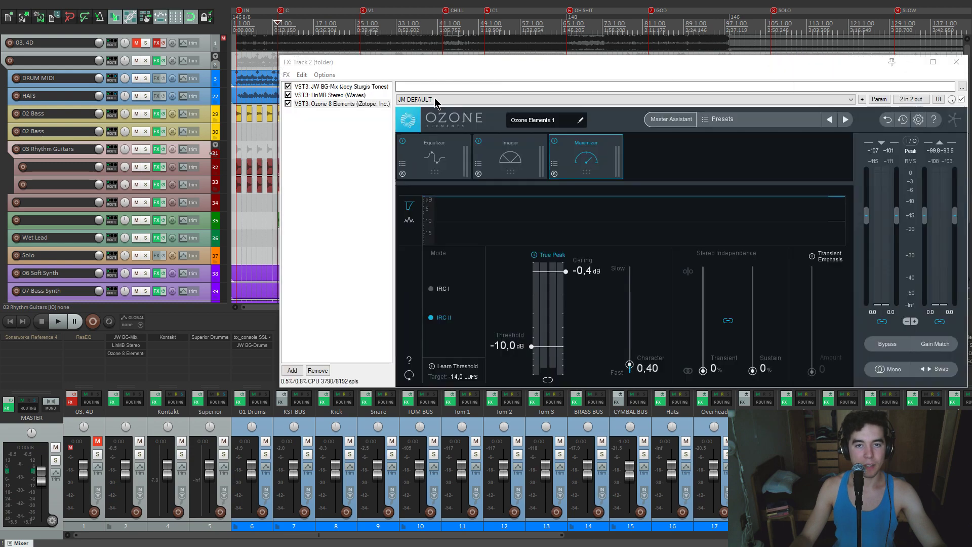
pyautogui.moveTo(438, 65); pyautogui.dragTo(331, 66)
pyautogui.moveTo(420, 65); pyautogui.dragTo(438, 66)
pyautogui.click(363, 173)
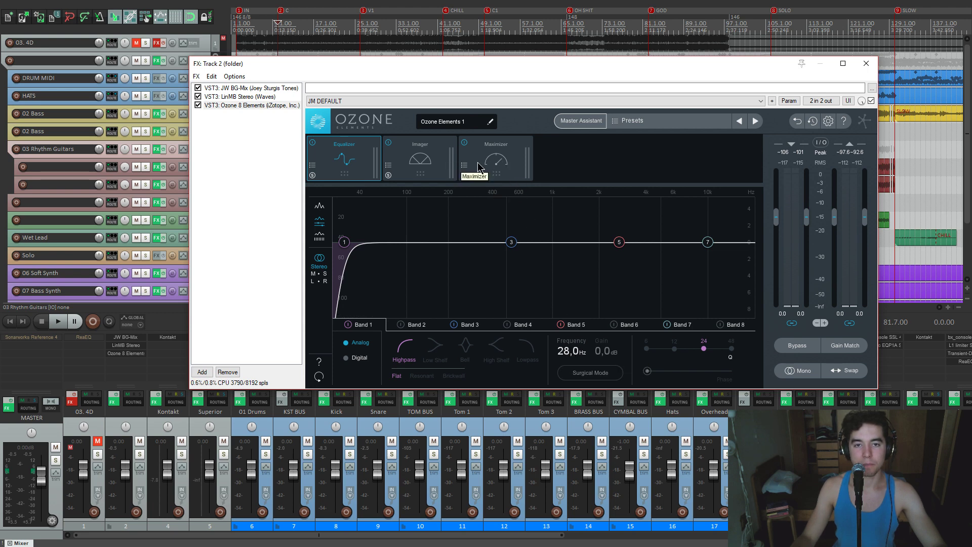
pyautogui.click(431, 173)
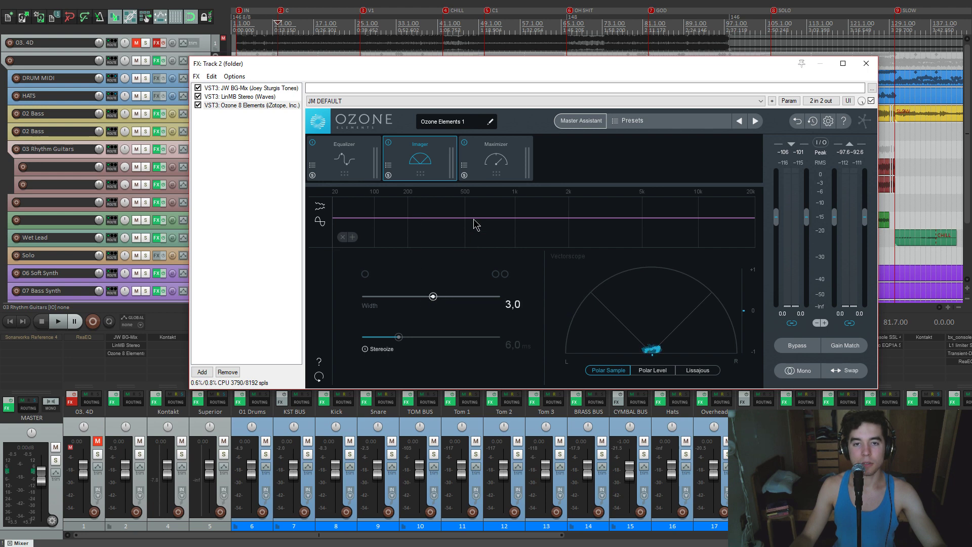
# - Show Ozone's Maximizer, watch its limiting during a short playback, and close the FX window
pyautogui.click(493, 166)
pyautogui.moveTo(480, 71)
pyautogui.mouseDown()
pyautogui.moveTo(482, 57)
pyautogui.moveTo(479, 68)
pyautogui.mouseUp()
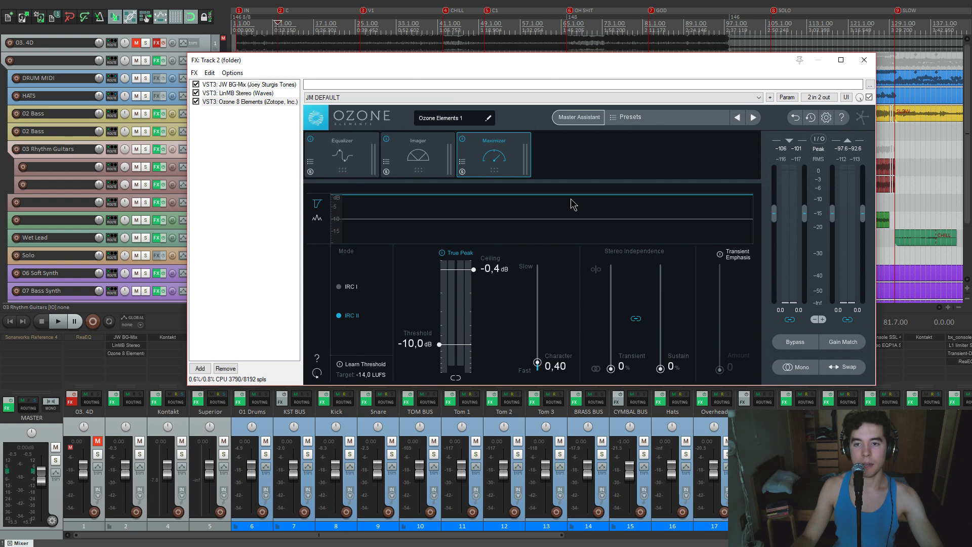
pyautogui.press('space')
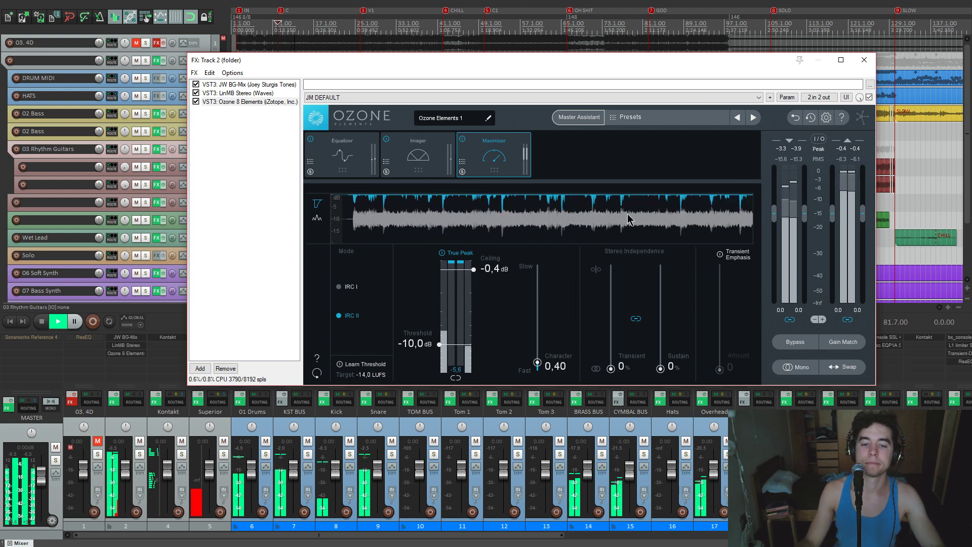
pyautogui.press('space')
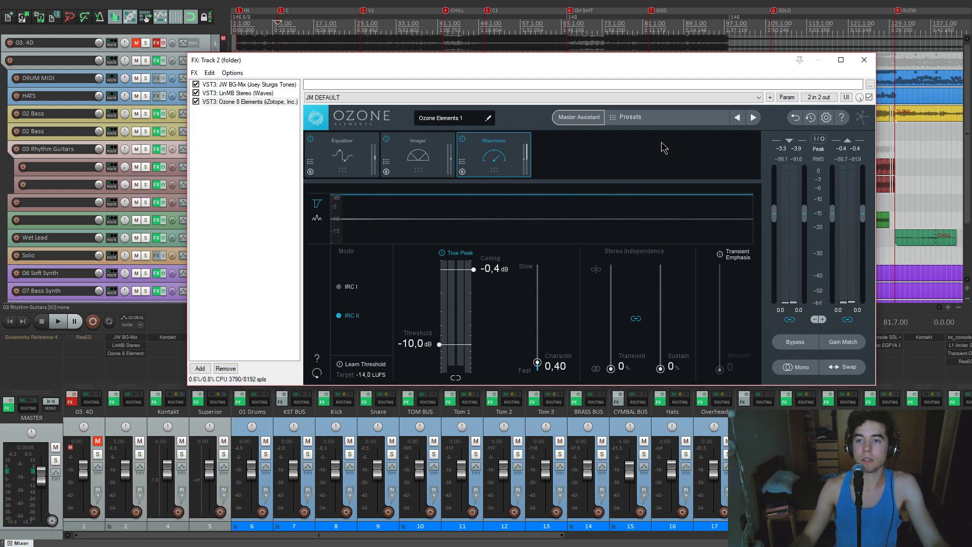
pyautogui.click(866, 60)
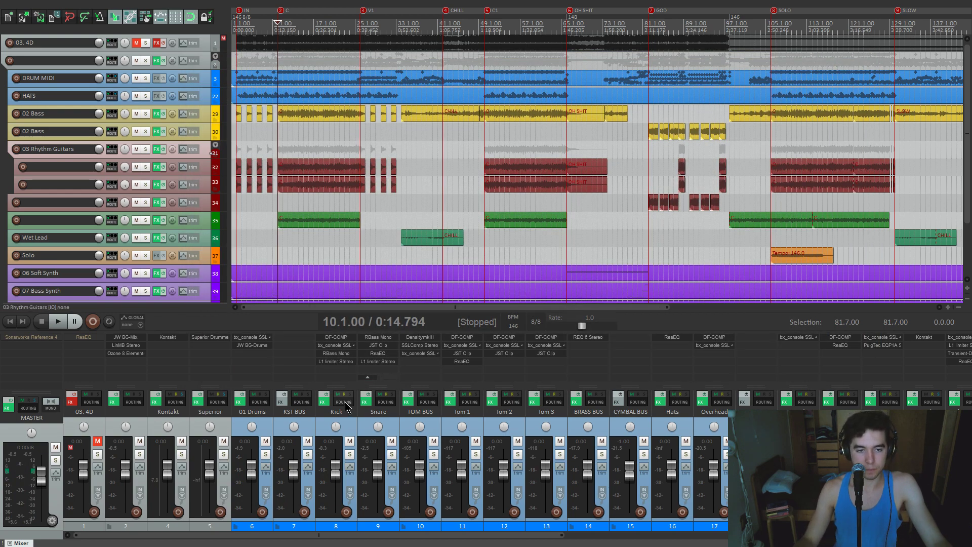
# - Solo the 01 Drums bus and open the Kontakt instrument on track 4
pyautogui.click(266, 454)
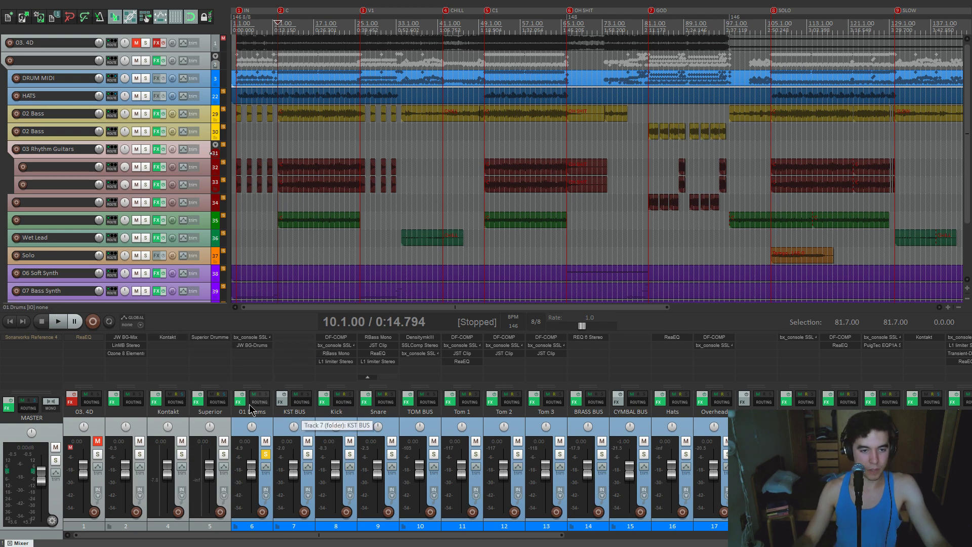
pyautogui.click(175, 342)
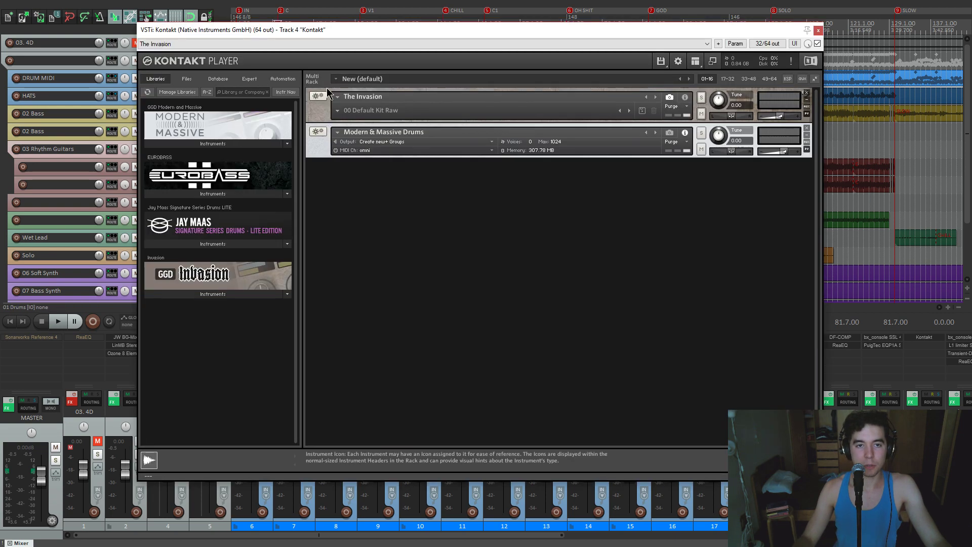
pyautogui.moveTo(378, 37); pyautogui.dragTo(406, 42)
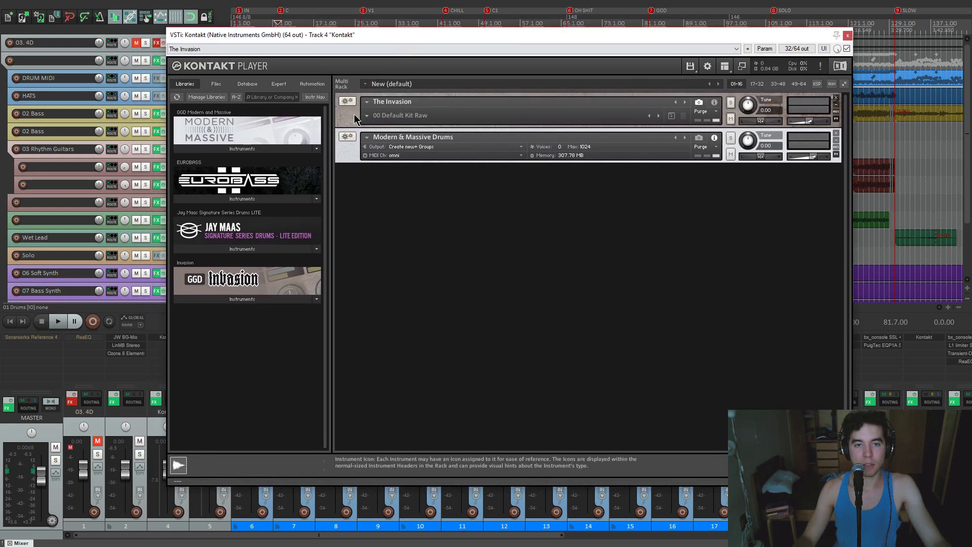
# - Expand The Invasion instrument in Kontakt and audition its kick drum and a cymbal
pyautogui.click(353, 139)
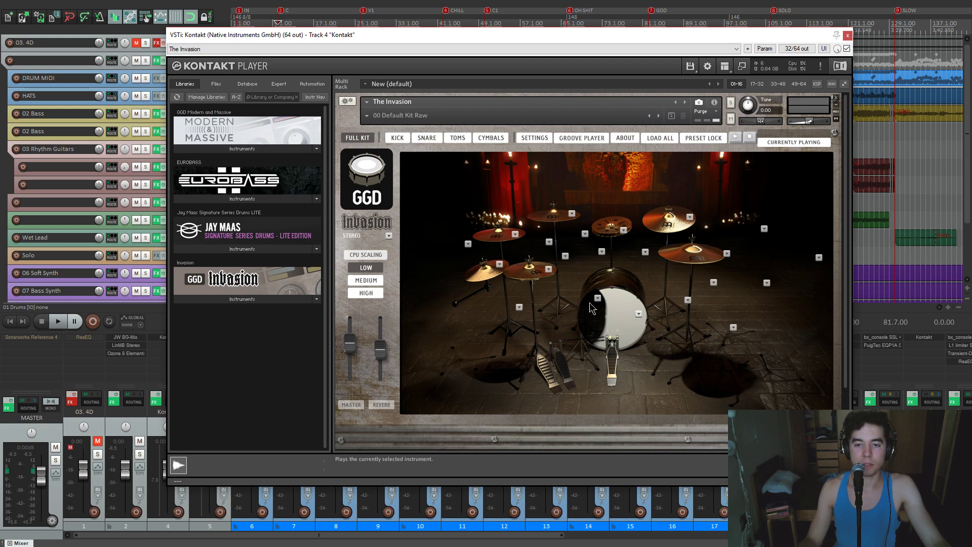
pyautogui.click(603, 307)
pyautogui.click(552, 213)
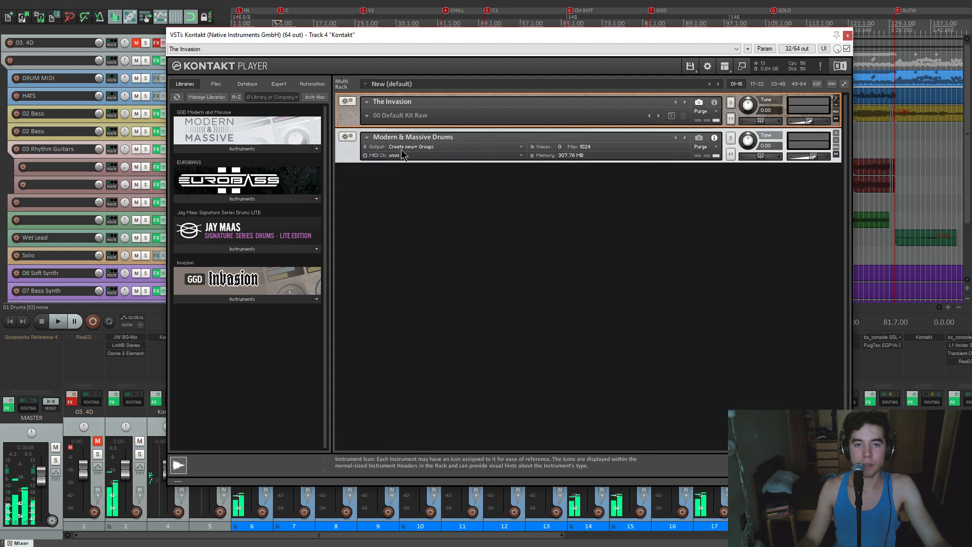
# - Show the full kit view of the Modern & Massive Drums instrument and audition its snare drum
pyautogui.moveTo(461, 40); pyautogui.dragTo(482, 34)
pyautogui.click(385, 166)
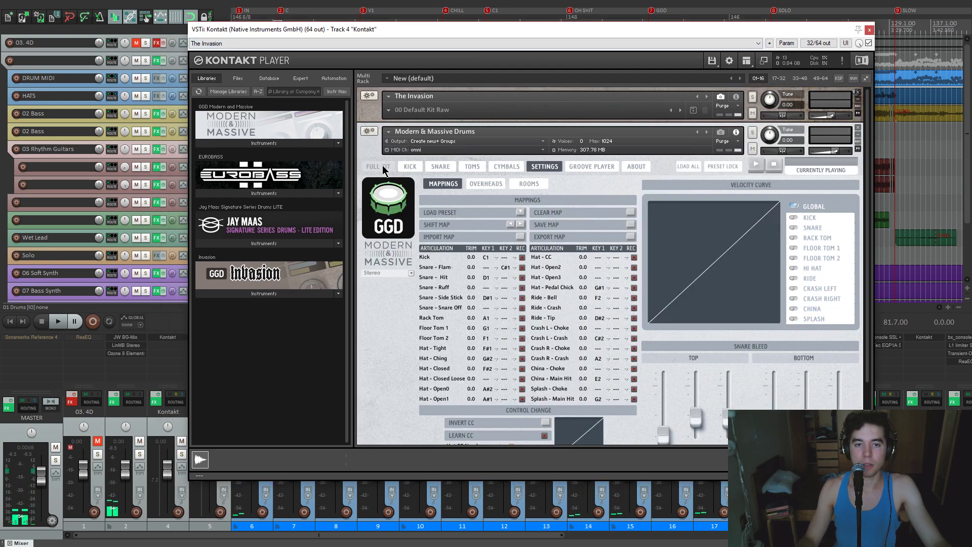
pyautogui.click(569, 309)
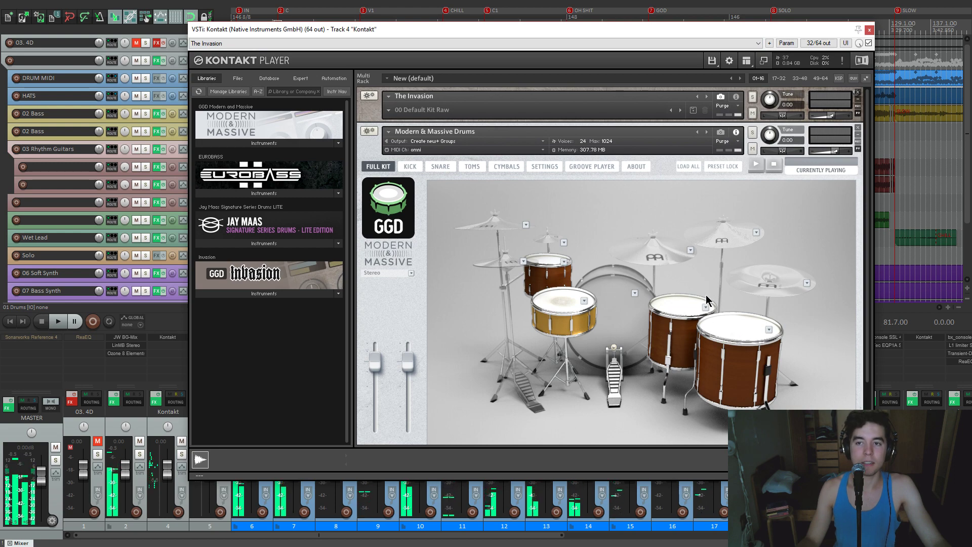
pyautogui.moveTo(646, 35); pyautogui.dragTo(656, 41)
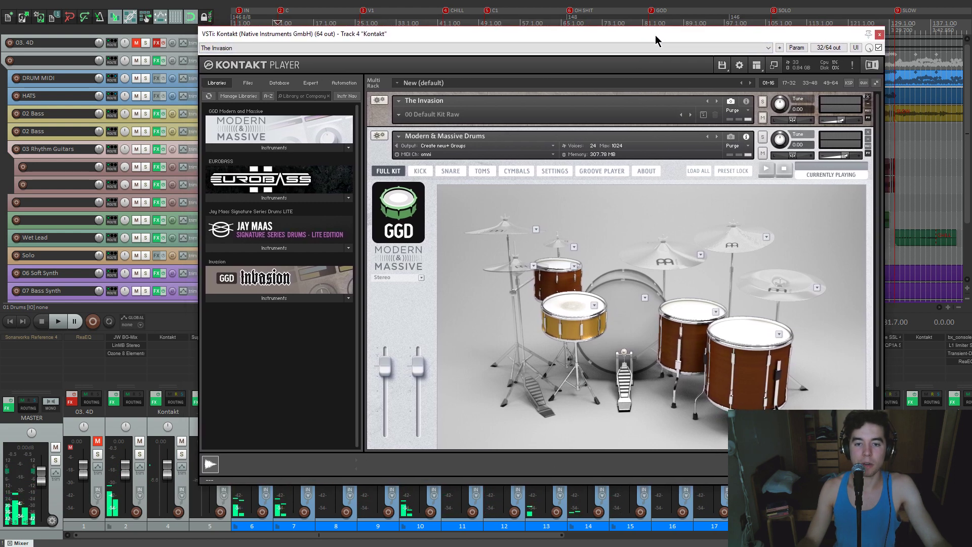
# - Audition the snare drum once more and collapse the Modern & Massive Drums instrument
pyautogui.click(570, 309)
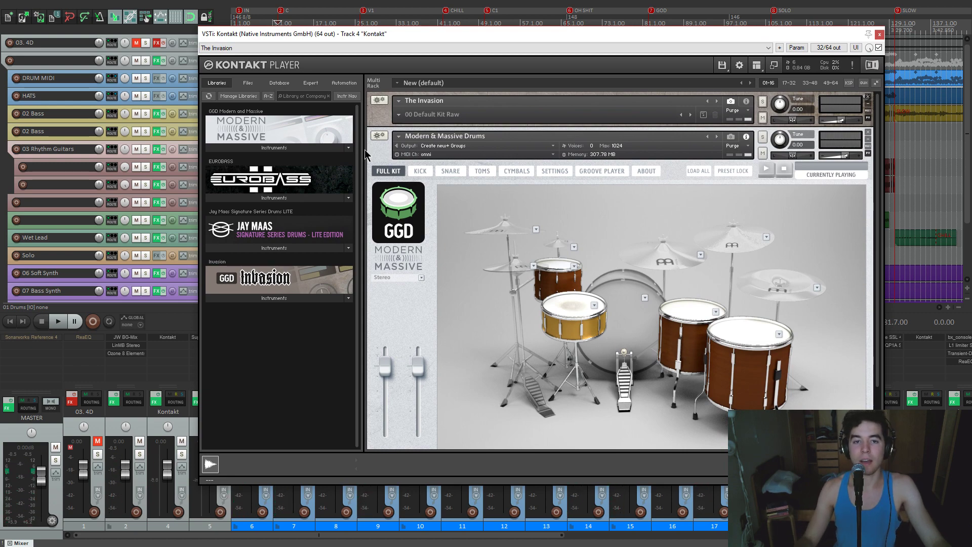
pyautogui.click(380, 156)
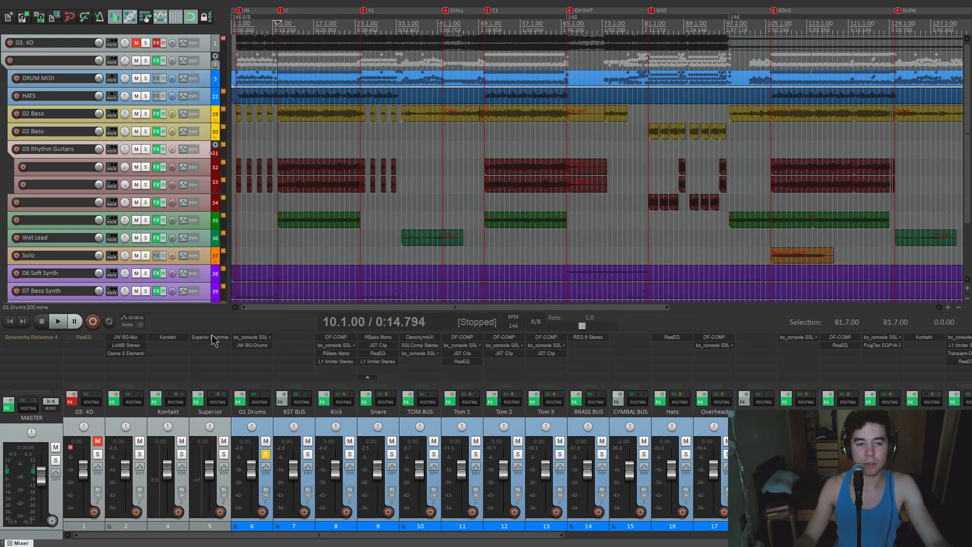
# - Open the Superior Drummer instrument on track 5, audition its large cymbal, and close the plugin window
pyautogui.click(210, 337)
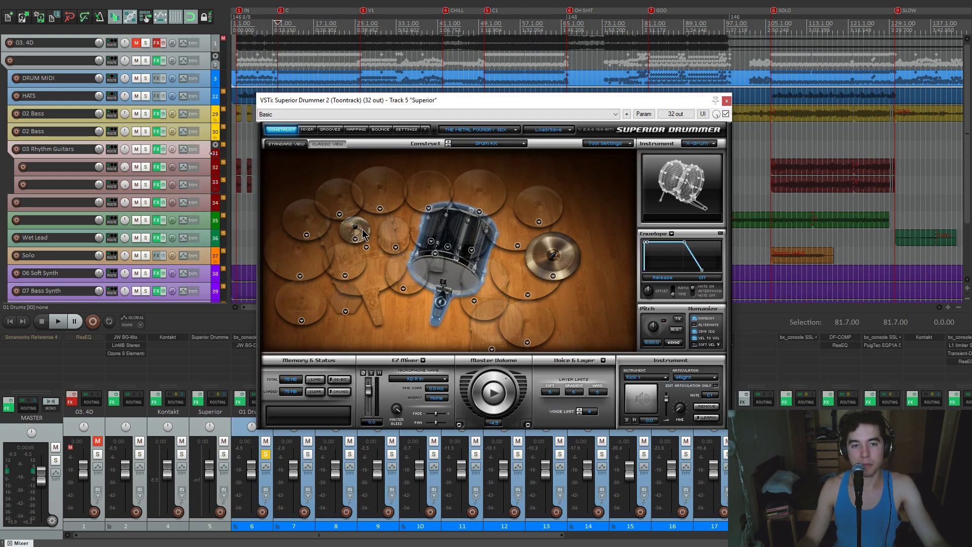
pyautogui.click(553, 276)
pyautogui.click(549, 263)
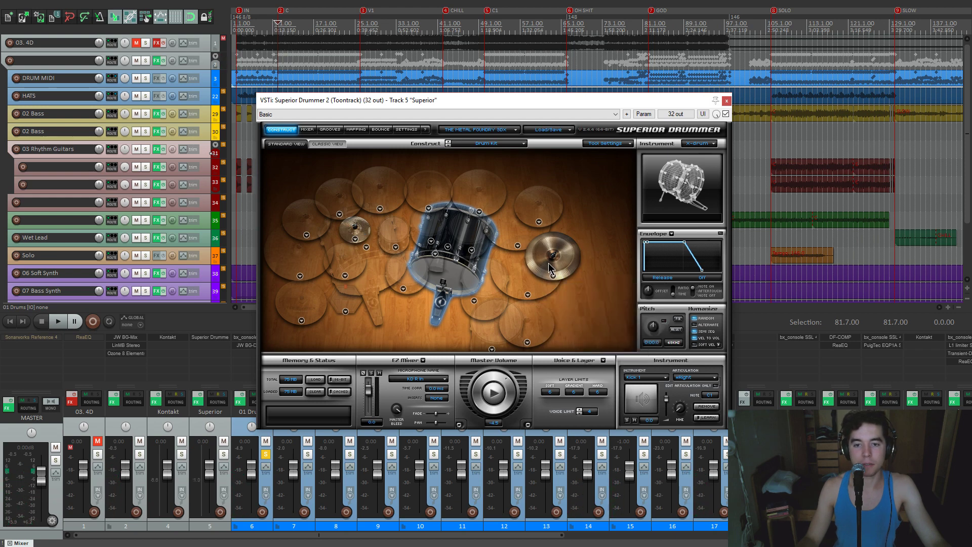
pyautogui.click(726, 101)
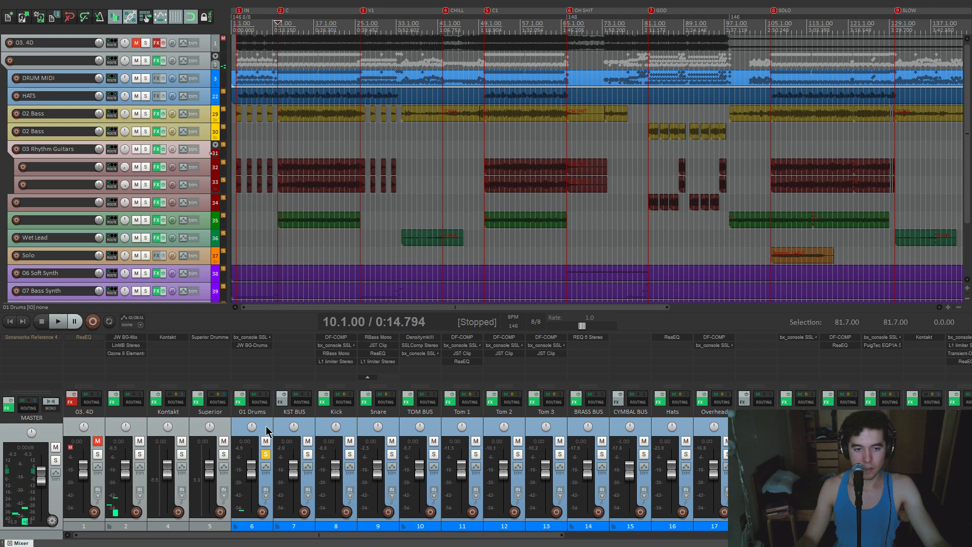
# - Reopen Kontakt on track 4, swap the Modern & Massive snare to Guru Zebrano and on to Guru Paduak 14x7", and audition it
pyautogui.click(173, 337)
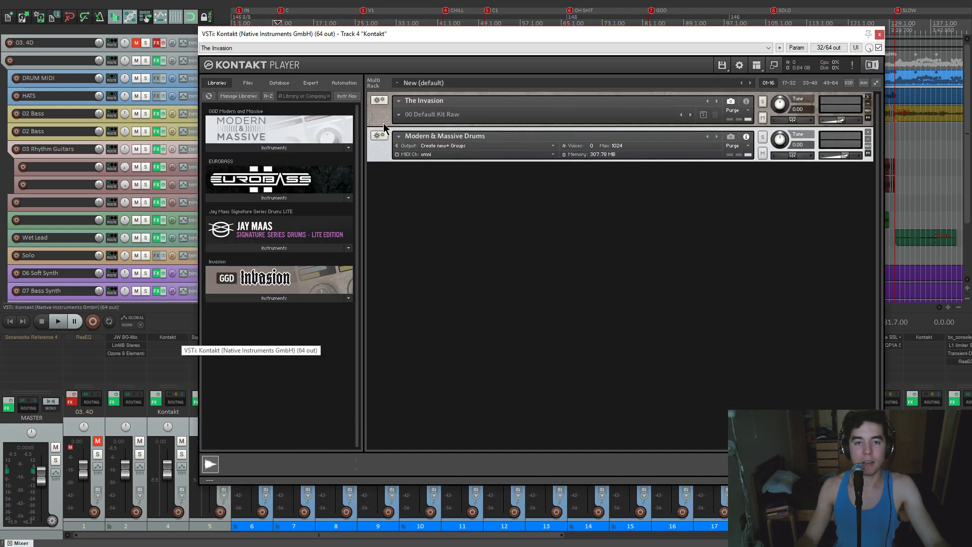
pyautogui.scroll(-2, 554, 294)
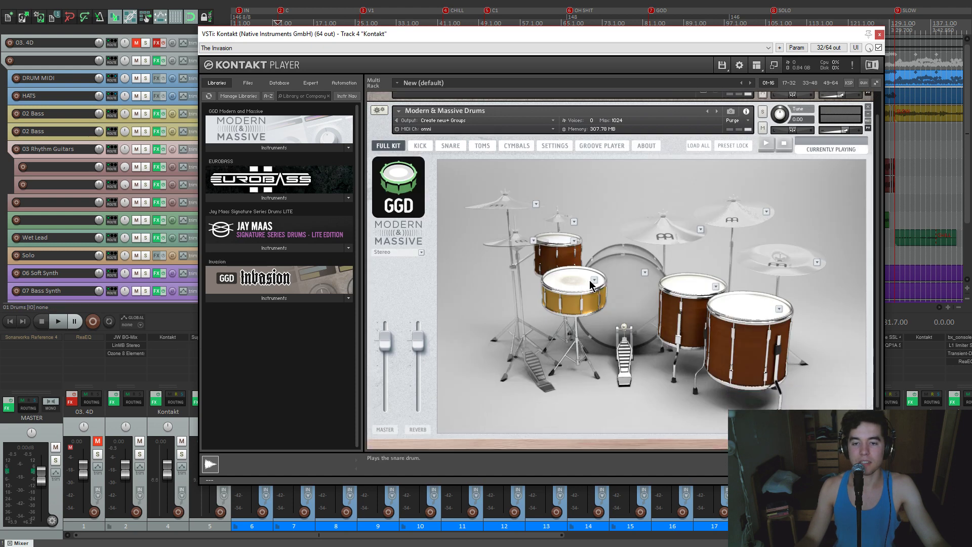
pyautogui.click(594, 281)
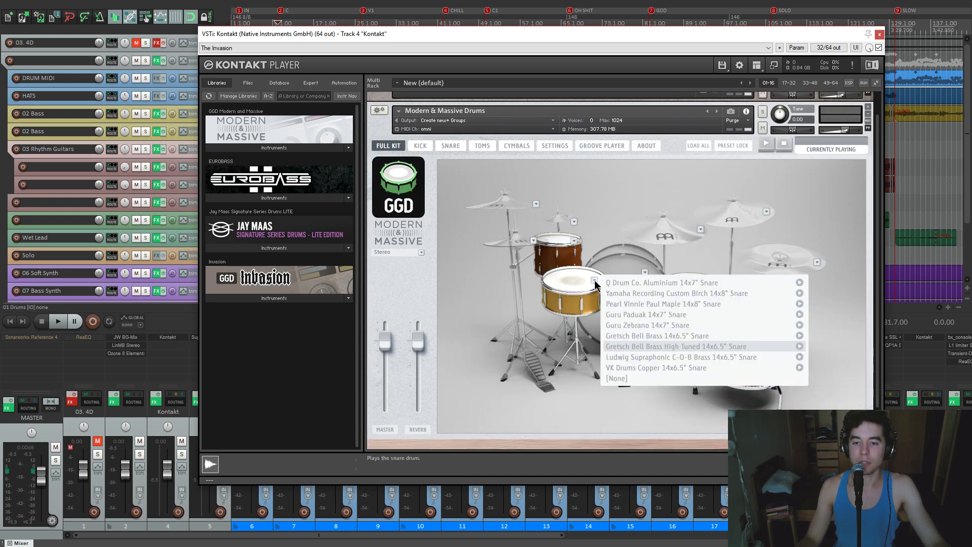
pyautogui.click(631, 327)
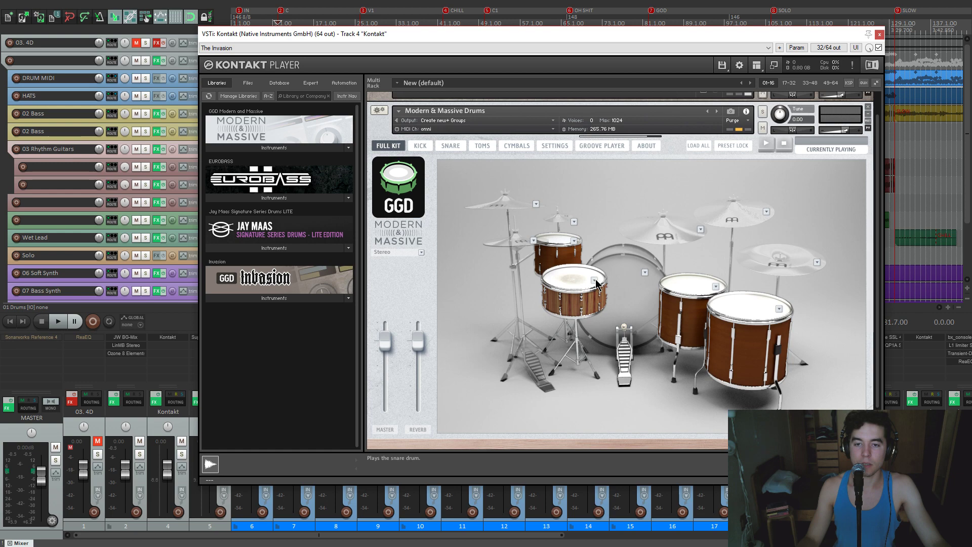
pyautogui.click(595, 281)
pyautogui.click(623, 316)
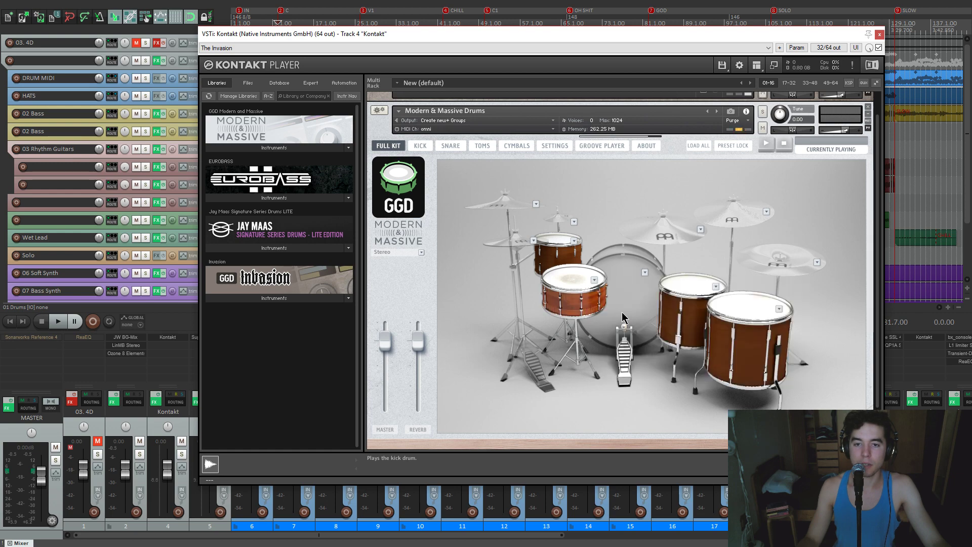
pyautogui.click(577, 283)
pyautogui.click(577, 283)
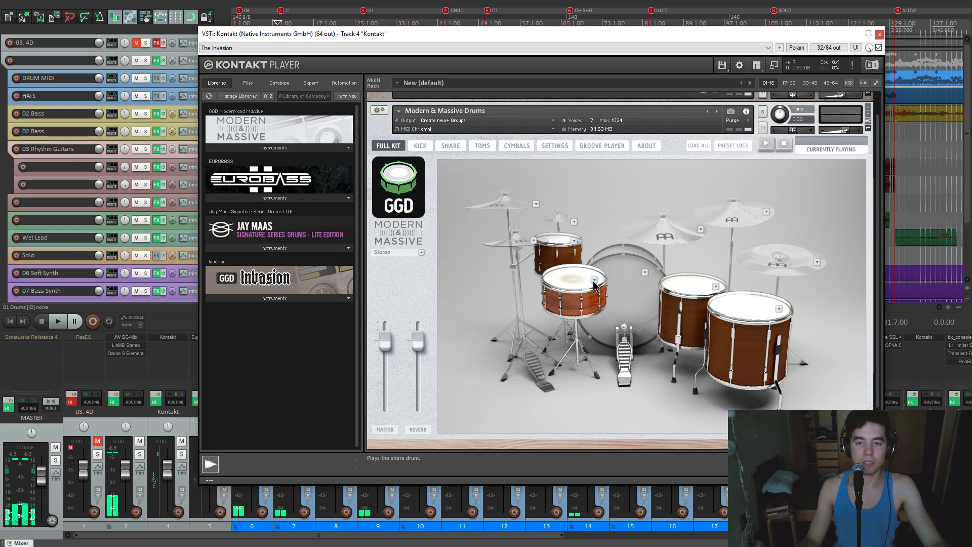
# - Switch the snare back to Gretsch Bell Brass High Tuned 14x6.5" and audition it
pyautogui.click(594, 280)
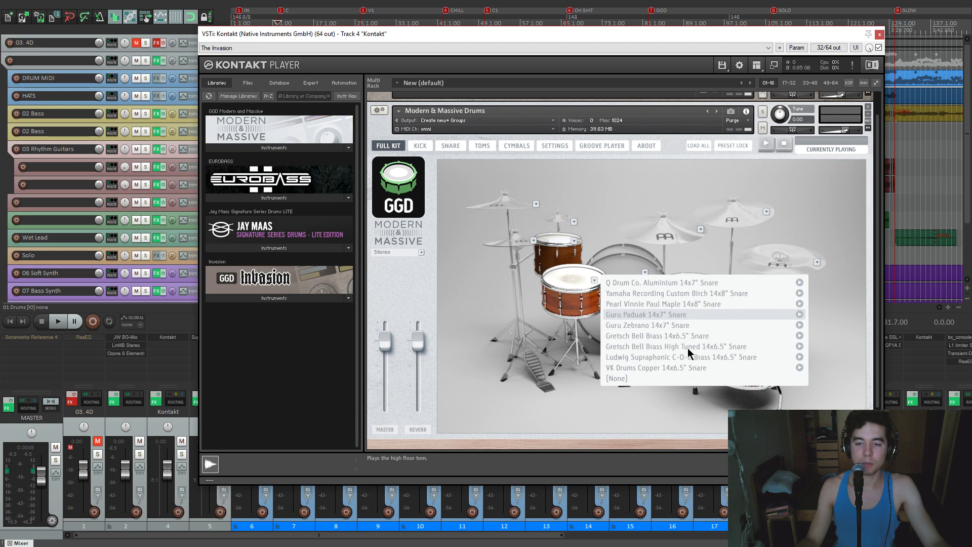
pyautogui.click(681, 346)
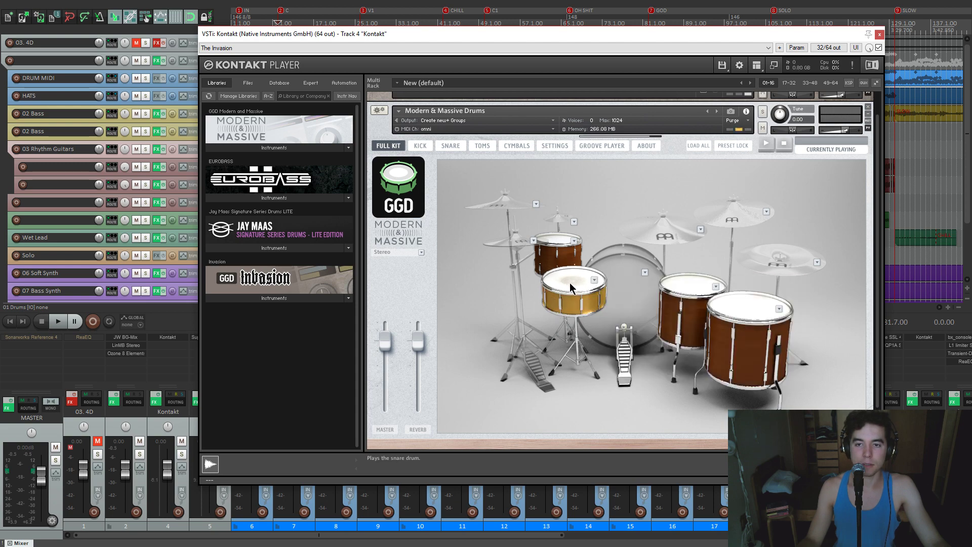
pyautogui.click(570, 287)
pyautogui.click(570, 287)
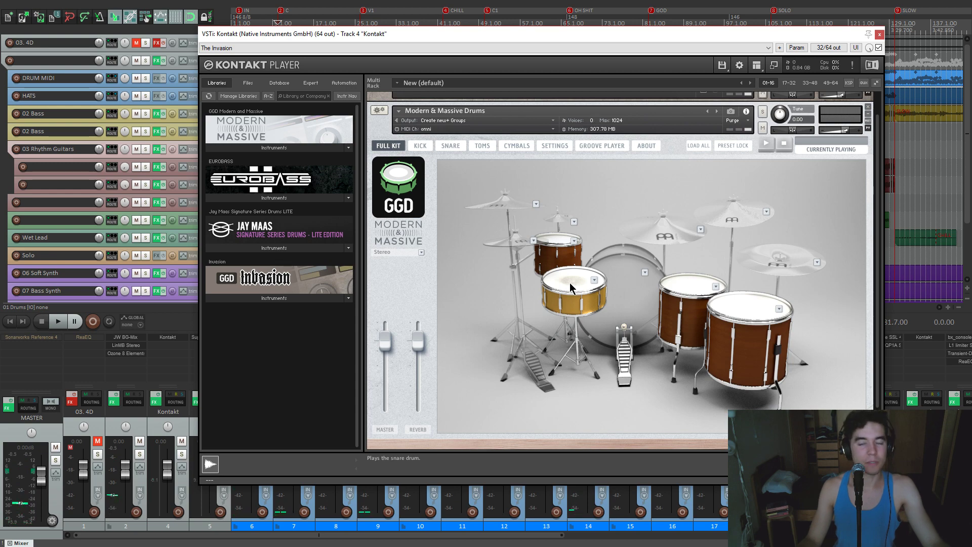
# - Show the snare's microphone mixer in Modern & Massive Drums and start playback of the soloed drums
pyautogui.click(450, 146)
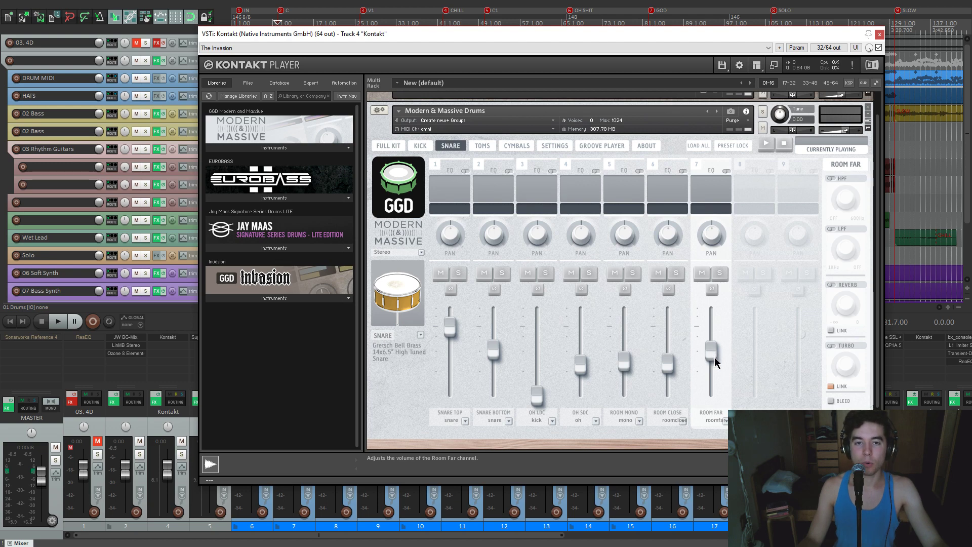
pyautogui.moveTo(464, 30); pyautogui.dragTo(478, 72)
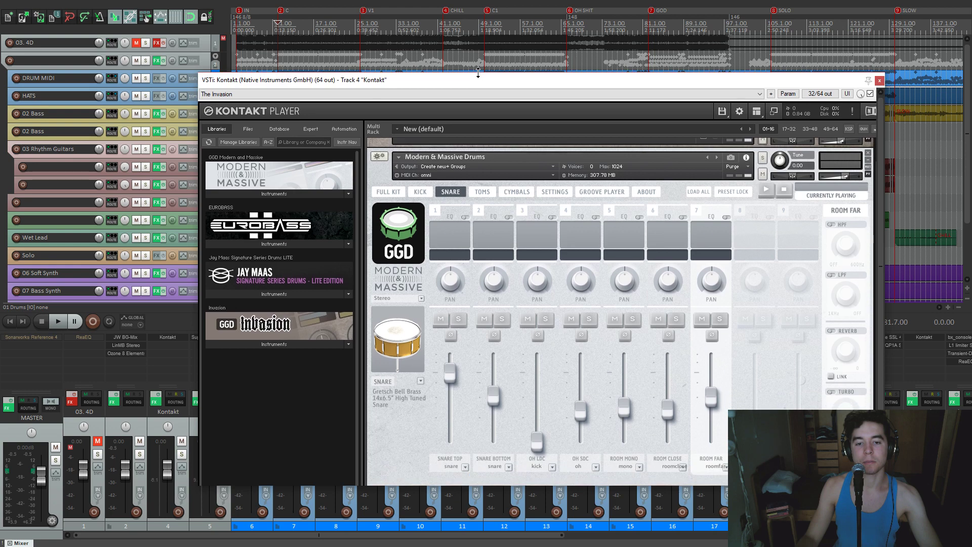
pyautogui.press('space')
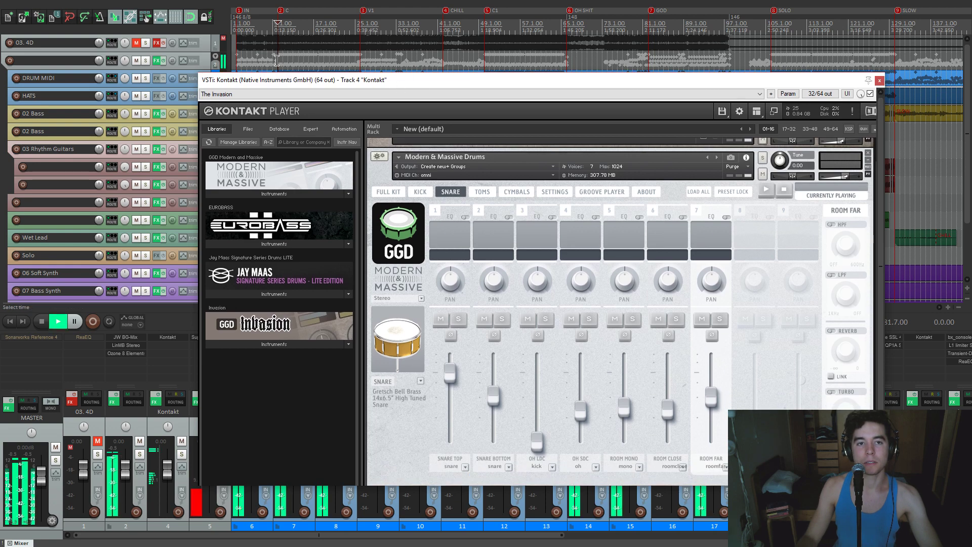
pyautogui.moveTo(383, 70); pyautogui.dragTo(399, 30)
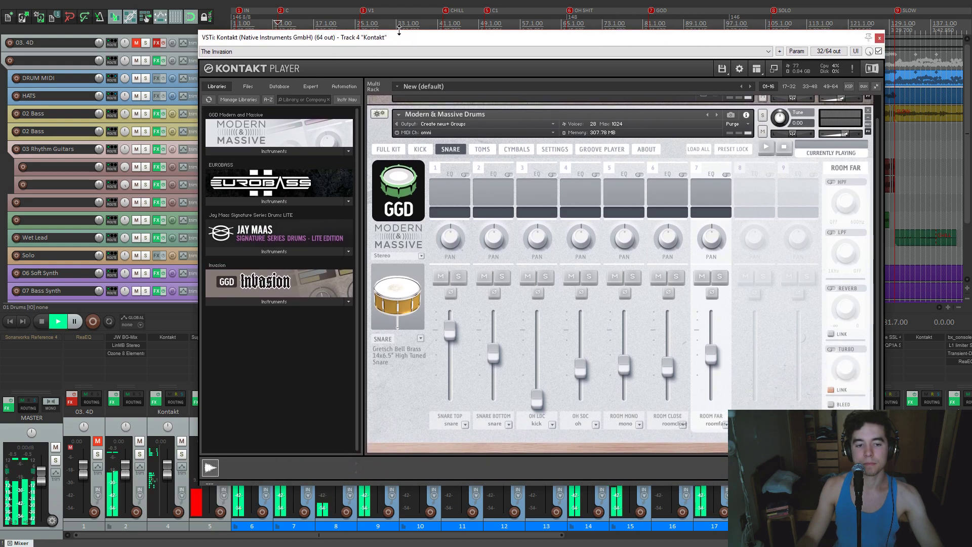
# - Load the Guru Paduak 14x7" snare from the snare mixer during playback, listen to it, and stop
pyautogui.click(420, 338)
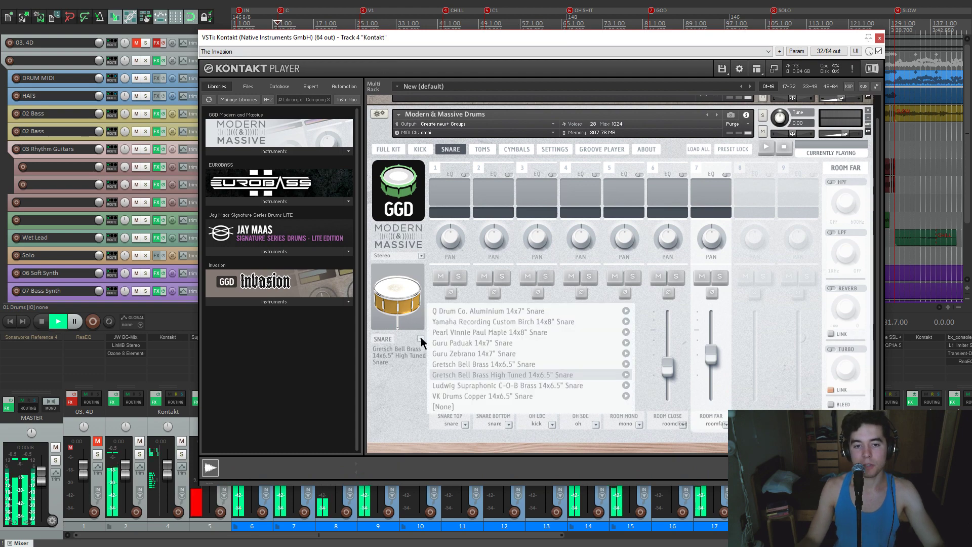
pyautogui.click(453, 342)
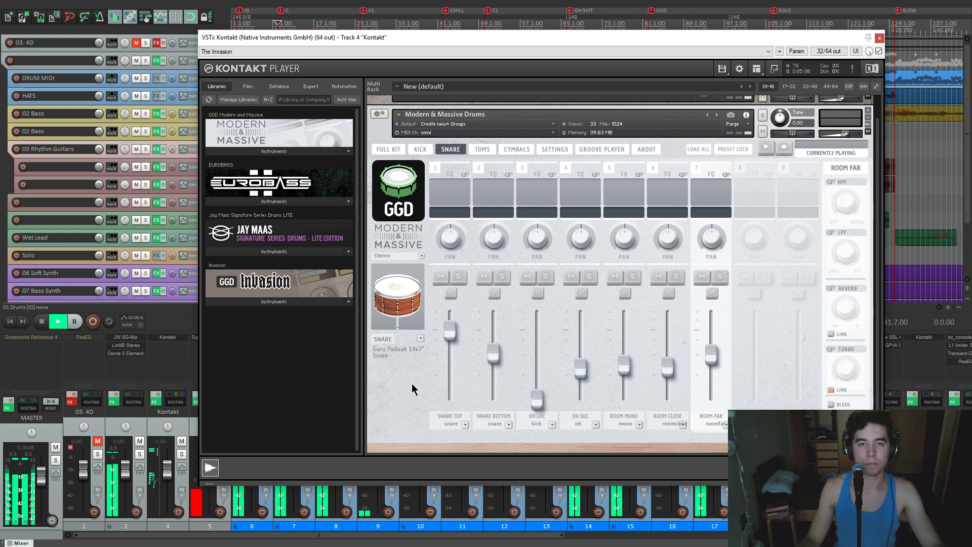
pyautogui.press('space')
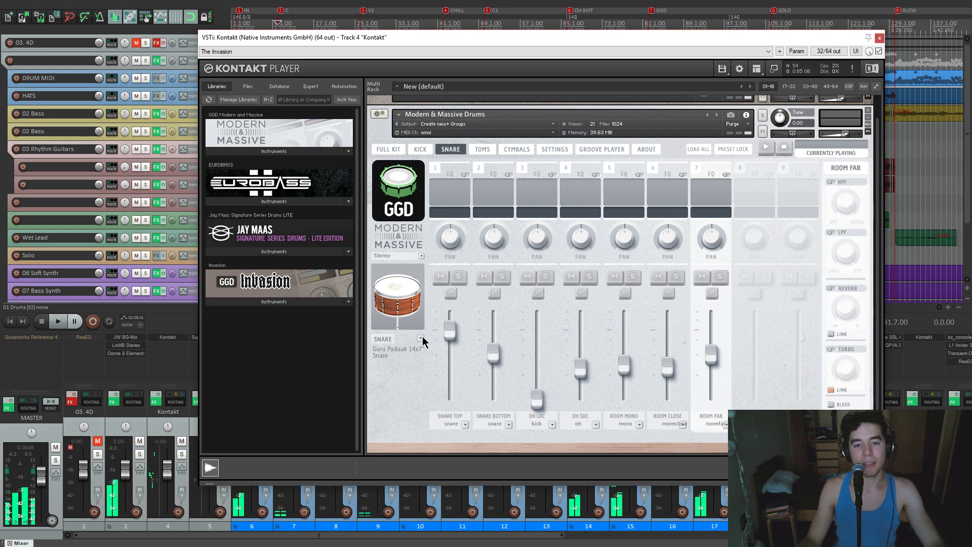
# - Restore the Gretsch Bell Brass High Tuned 14x6.5" snare and play the drums to compare
pyautogui.click(420, 339)
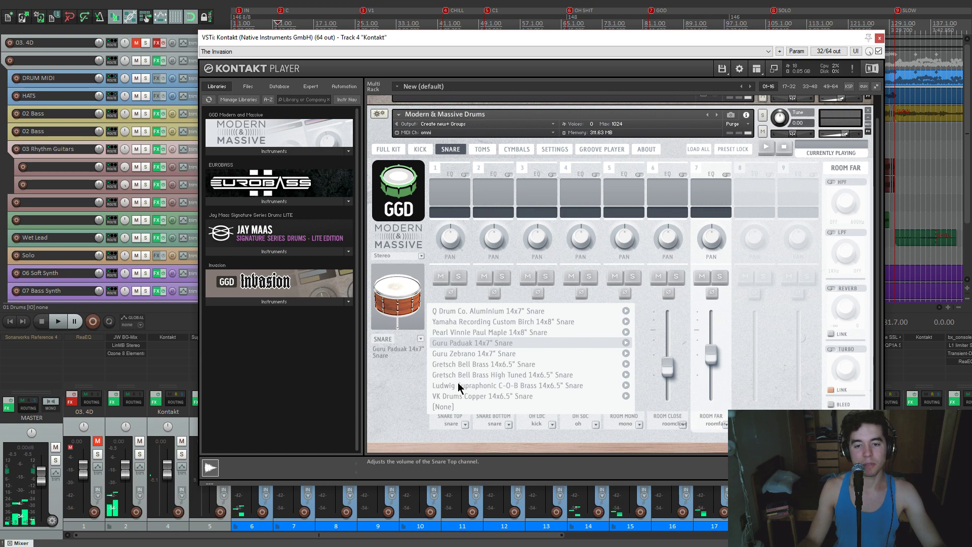
pyautogui.click(460, 375)
pyautogui.press('space')
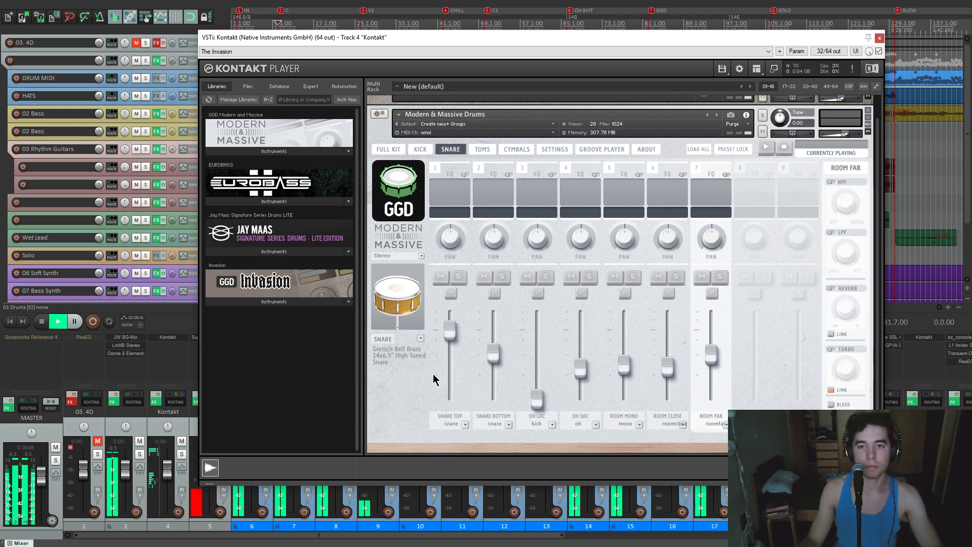
pyautogui.scroll(1, 435, 370)
pyautogui.scroll(-1, 422, 393)
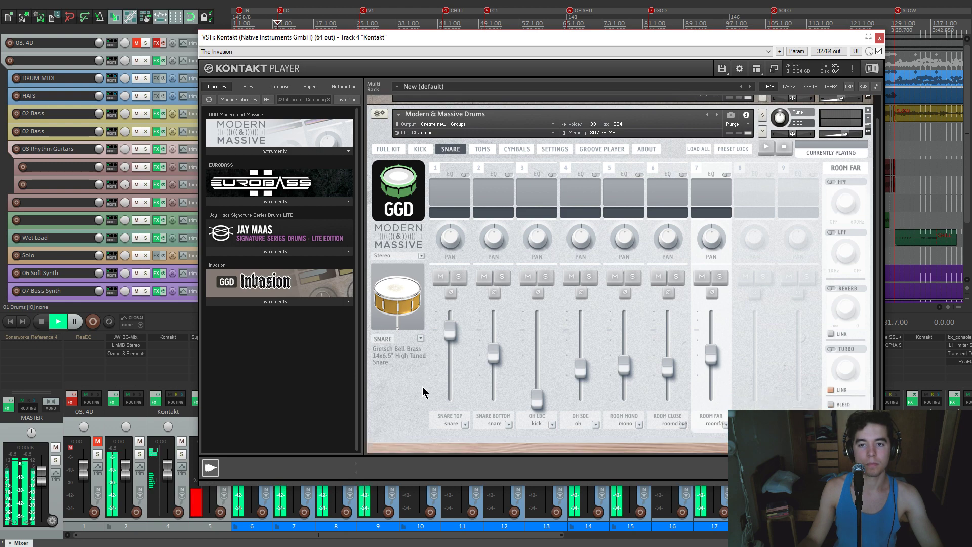
# - Collapse the Modern & Massive Drums instrument, stop playback, and close the Kontakt window
pyautogui.click(380, 116)
pyautogui.press('space')
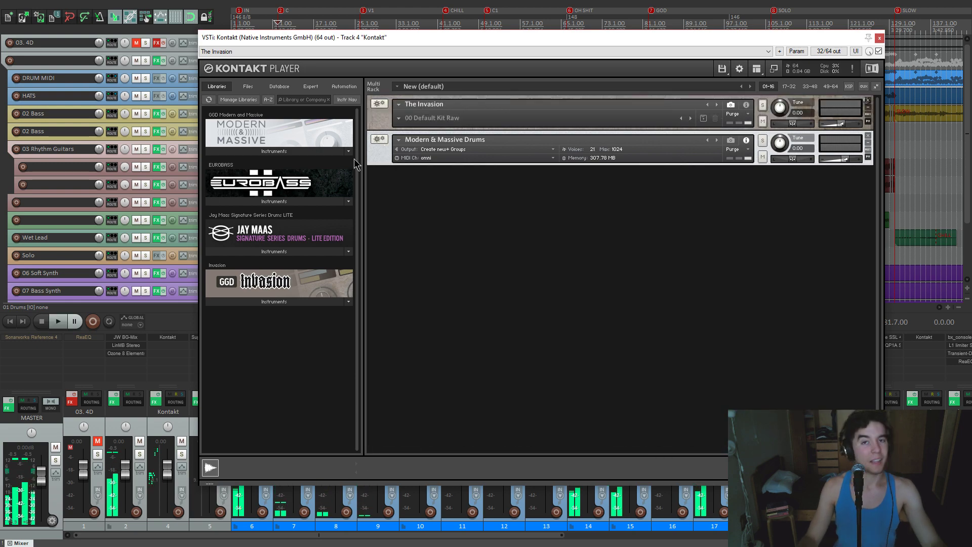
pyautogui.click(880, 38)
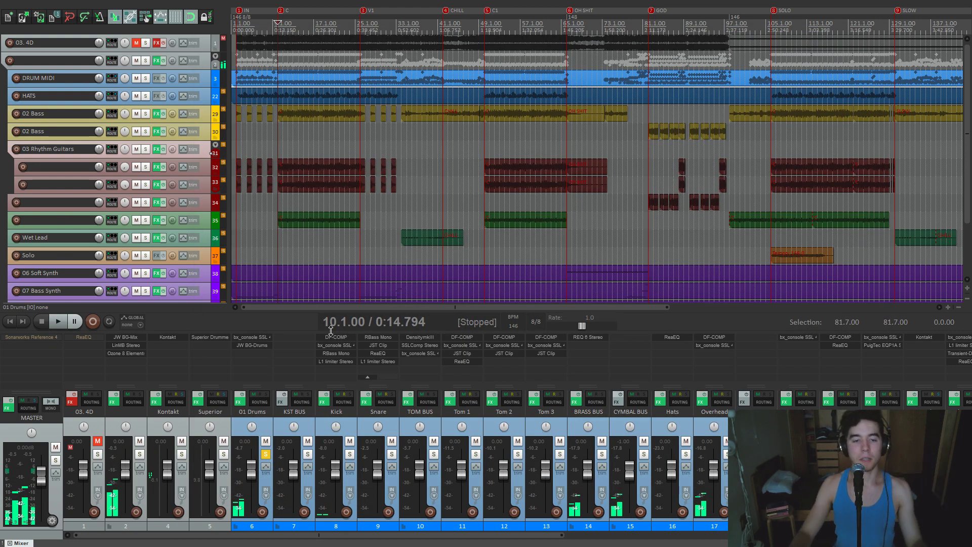
# - Bypass the FX chains on the 01 Drums bus and all its child tracks, and play the unprocessed drums briefly
pyautogui.click(252, 520)
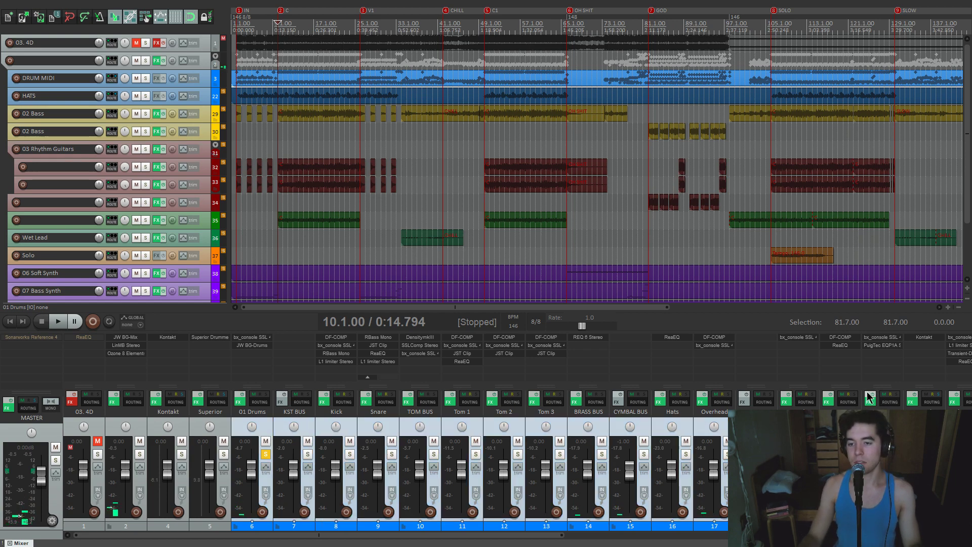
pyautogui.click(787, 400)
pyautogui.click(314, 426)
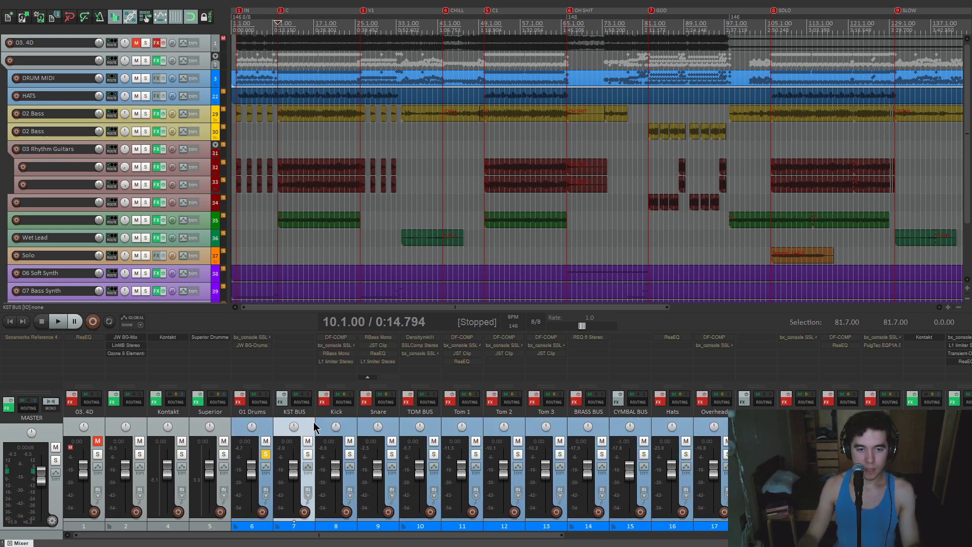
pyautogui.click(268, 429)
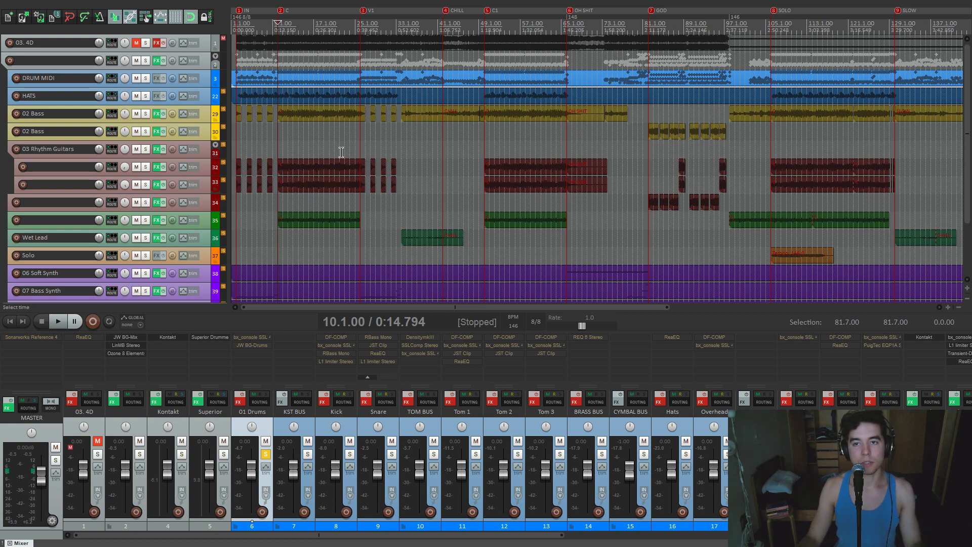
pyautogui.press('space')
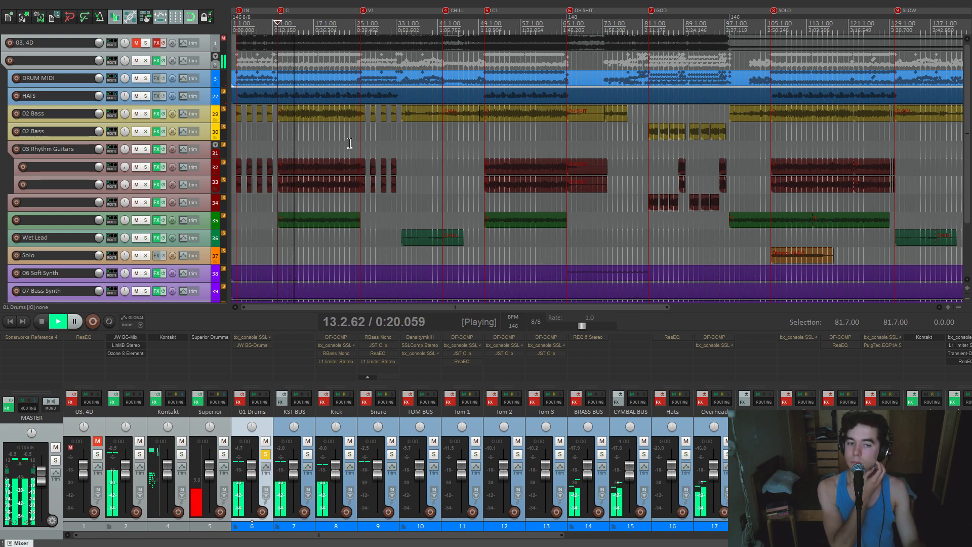
pyautogui.press('space')
# - Solo the Kick track and play it without its effects
pyautogui.click(351, 434)
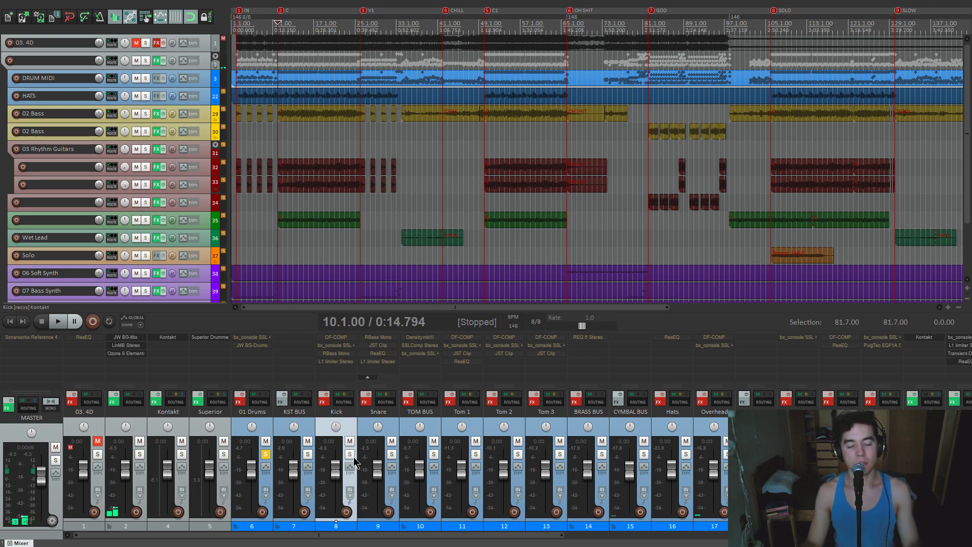
pyautogui.click(350, 454)
pyautogui.scroll(3, 444, 153)
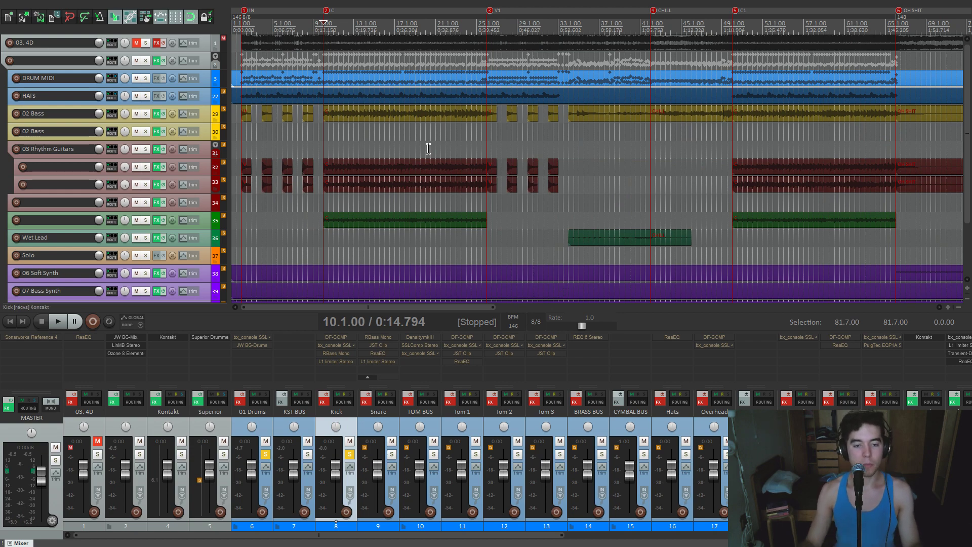
pyautogui.press('space')
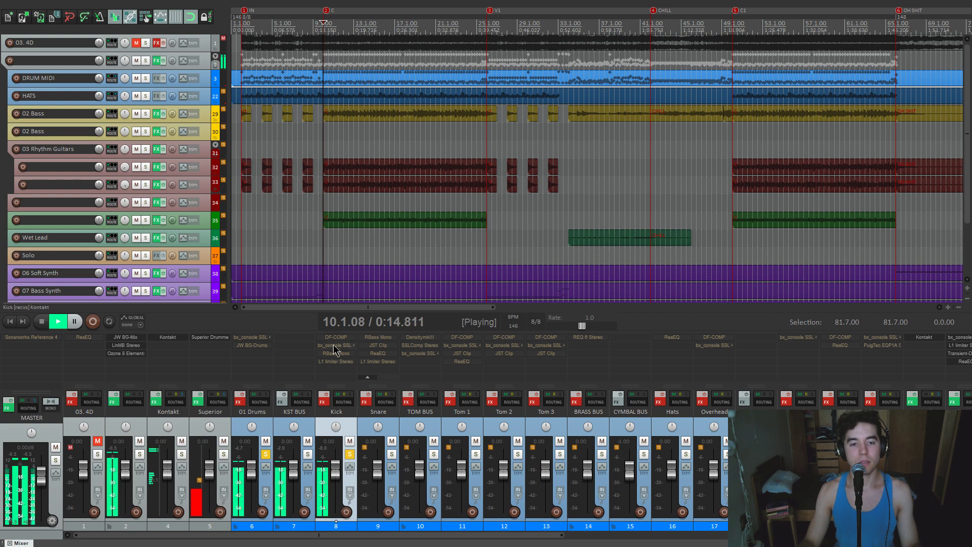
# - Enable the Kick track's effects during playback, stop, and open its FX chain showing DF-COMP
pyautogui.click(323, 400)
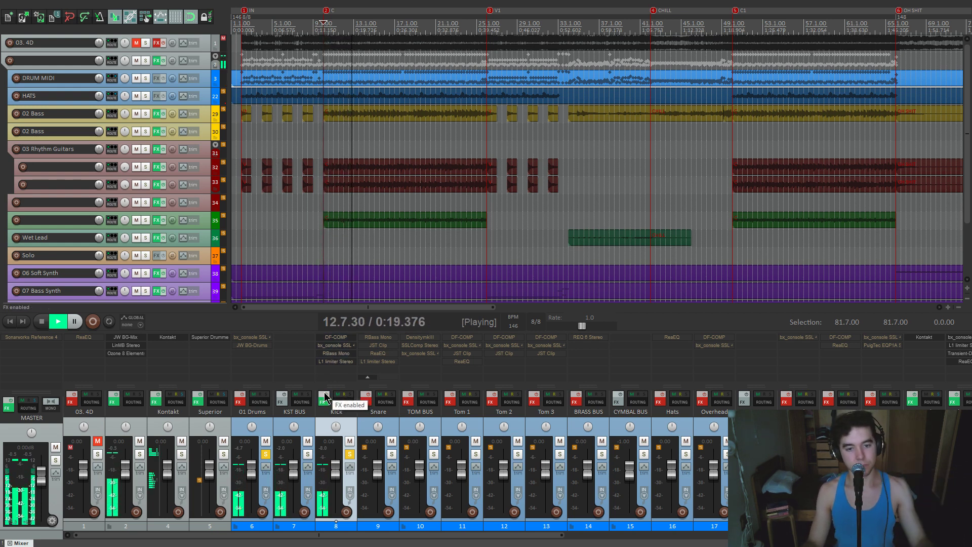
pyautogui.press('space')
pyautogui.click(324, 401)
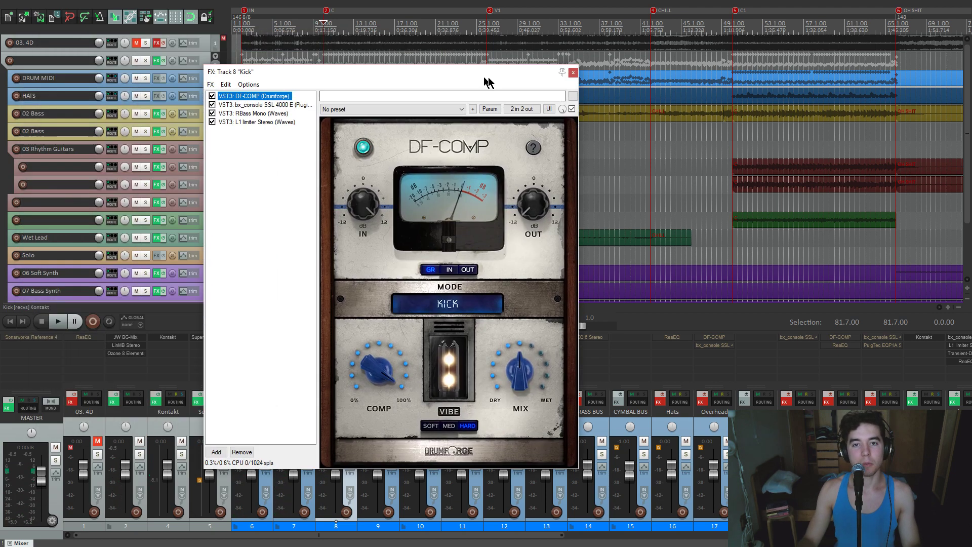
# - Bypass every plugin on the Kick track except DF-COMP and play the kick briefly through it
pyautogui.moveTo(486, 81); pyautogui.dragTo(739, 112)
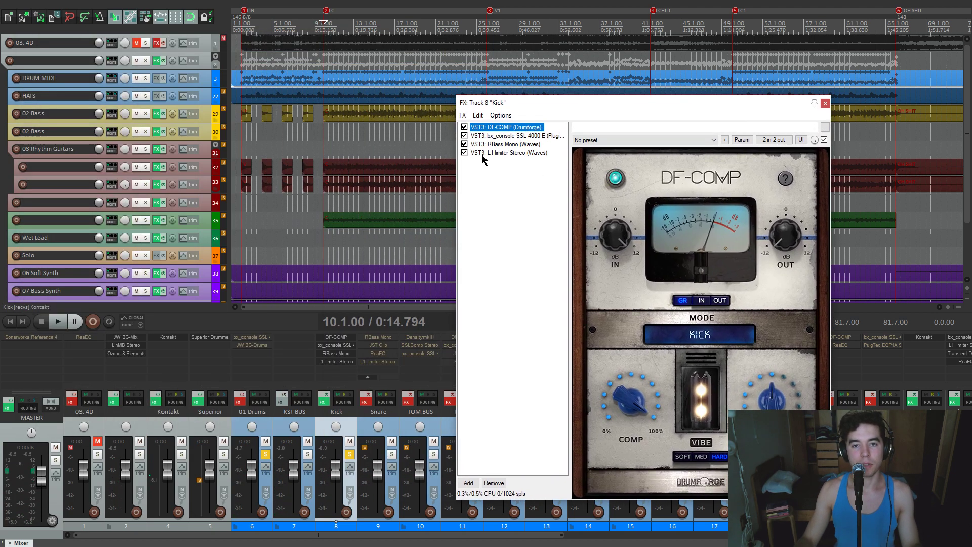
pyautogui.moveTo(516, 102); pyautogui.dragTo(518, 110)
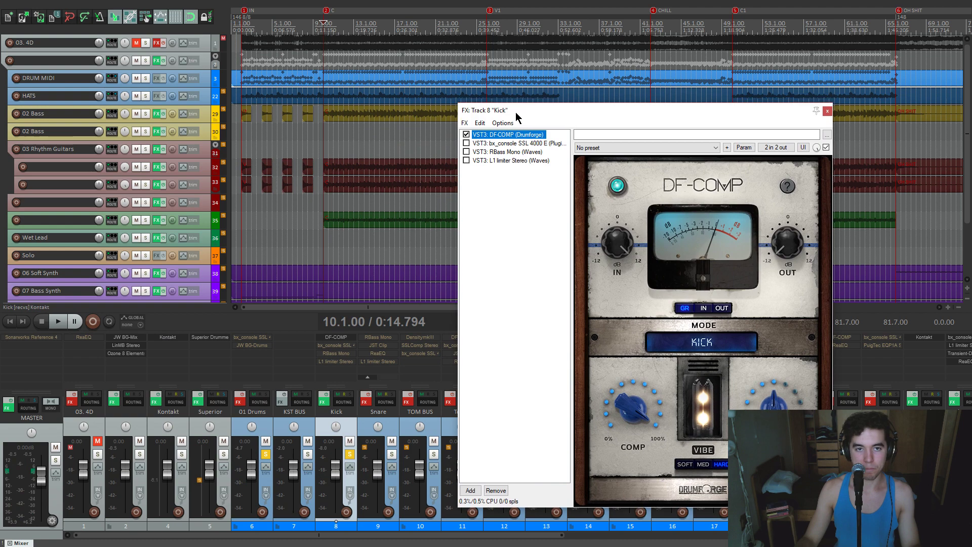
pyautogui.press('space')
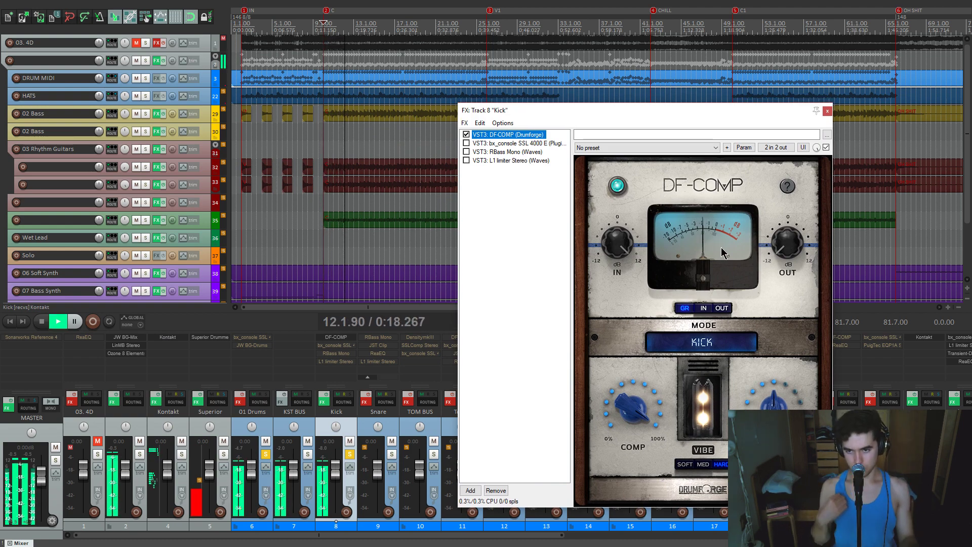
pyautogui.press('space')
# - Turn DF-COMP's Mix down to 0 and back to 50 to demonstrate the dry/wet blend
pyautogui.moveTo(764, 409)
pyautogui.moveTo(773, 401); pyautogui.dragTo(774, 402)
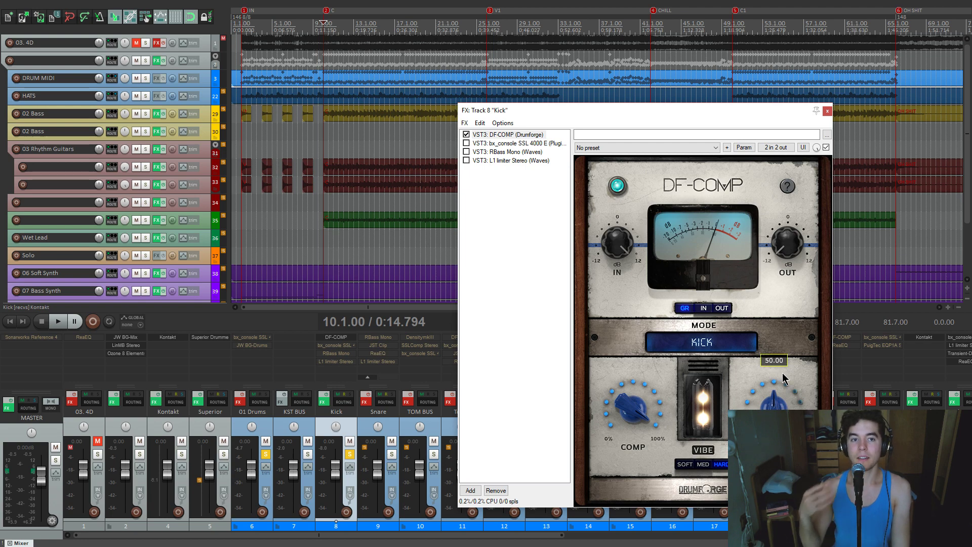
pyautogui.moveTo(782, 408)
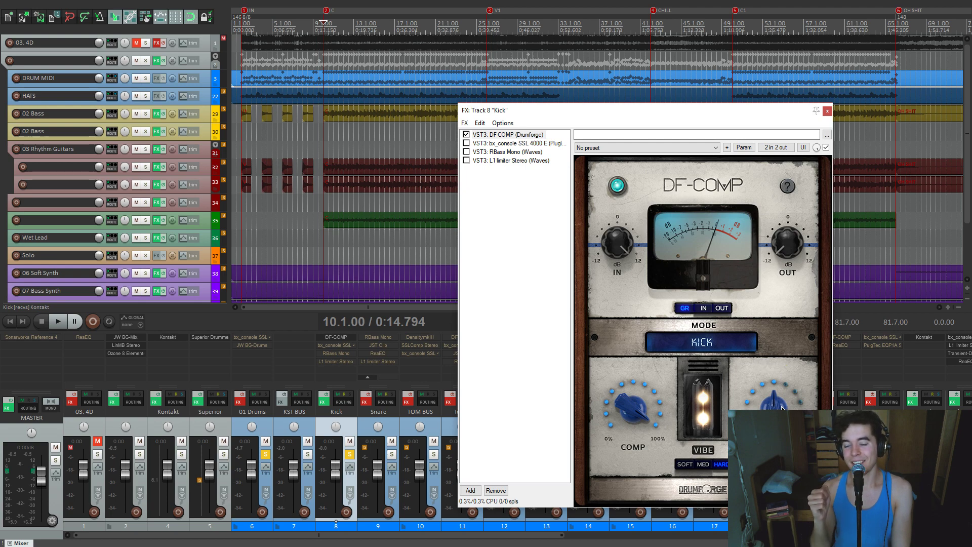
pyautogui.moveTo(782, 408); pyautogui.dragTo(776, 441)
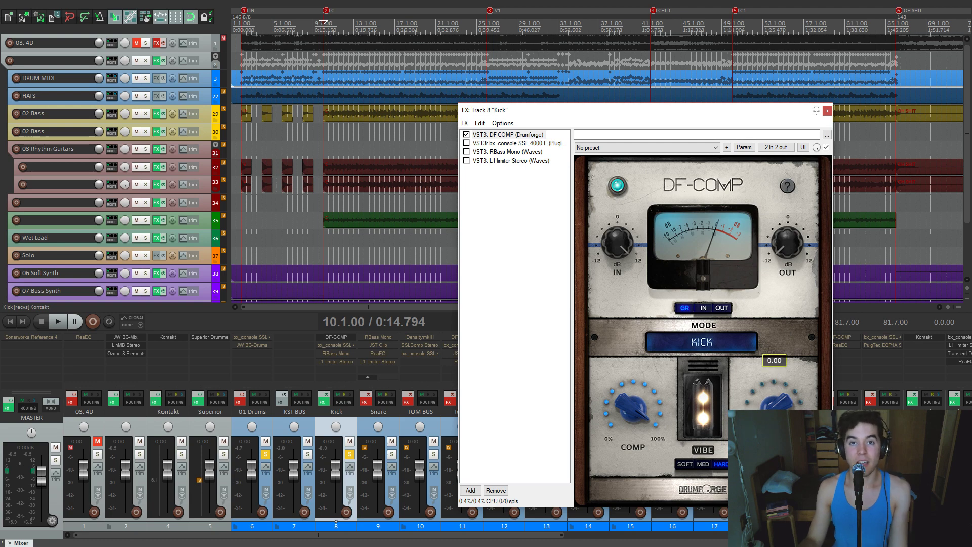
pyautogui.moveTo(775, 441); pyautogui.dragTo(793, 380)
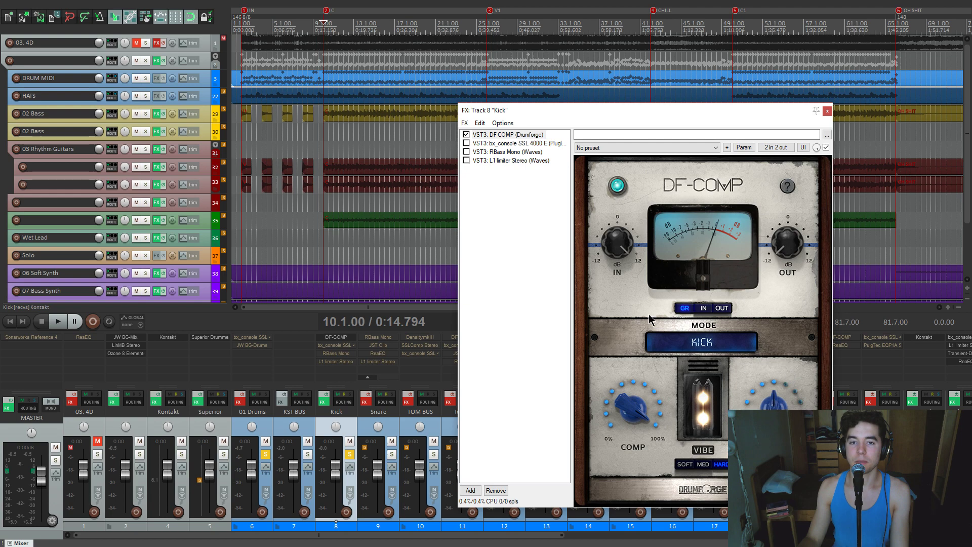
pyautogui.moveTo(630, 111); pyautogui.dragTo(634, 102)
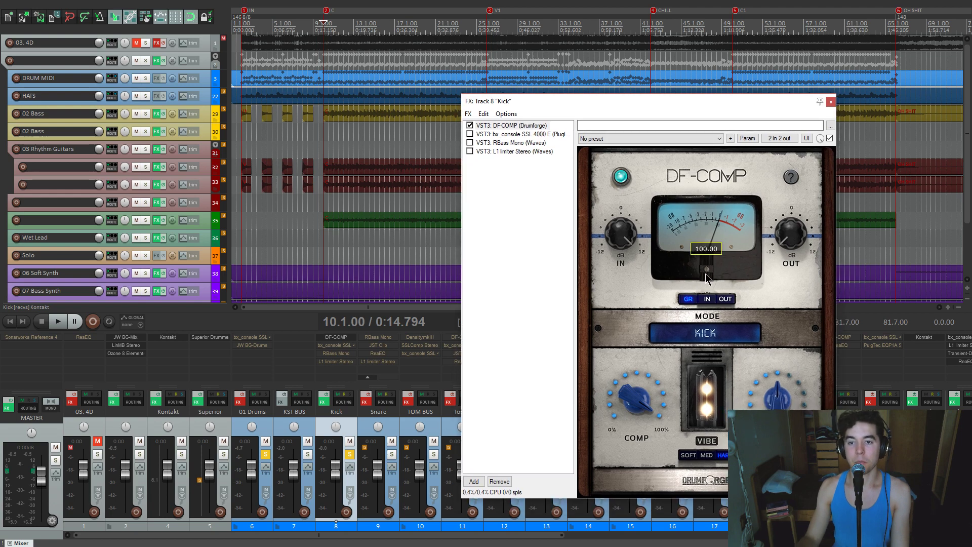
pyautogui.moveTo(647, 248)
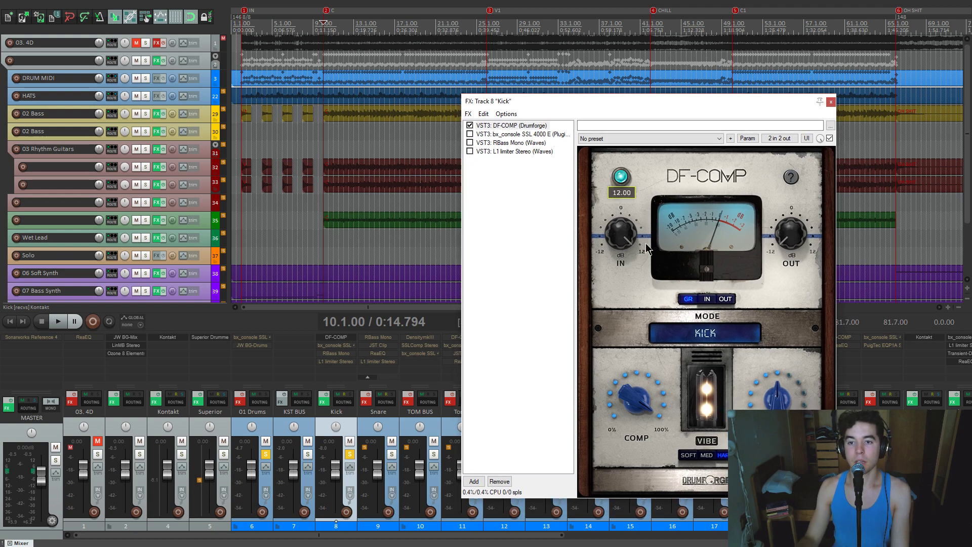
# - Enable bx_console SSL 4000 E on the Kick track, show its settings, and play the kick through it
pyautogui.click(470, 134)
pyautogui.click(500, 135)
pyautogui.moveTo(550, 98); pyautogui.dragTo(527, 61)
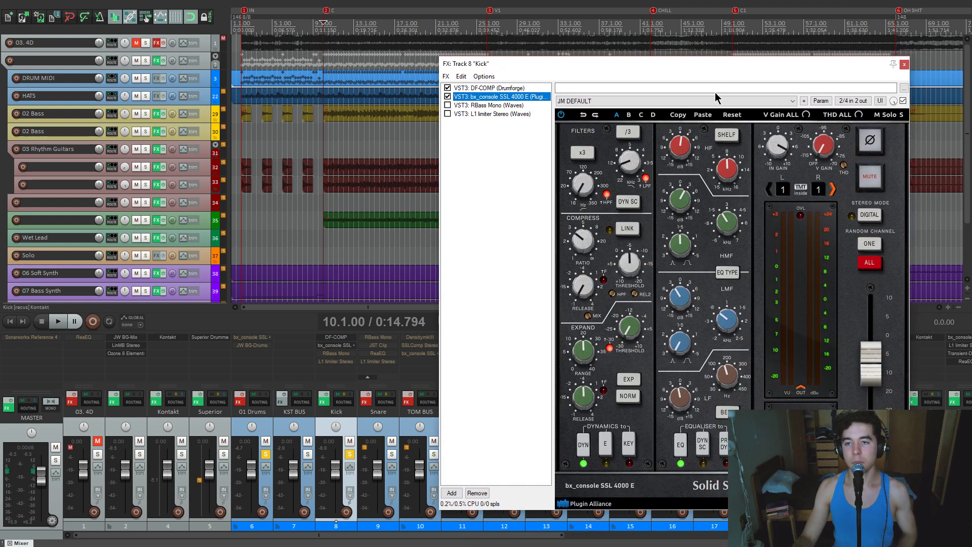
pyautogui.moveTo(720, 66); pyautogui.dragTo(710, 69)
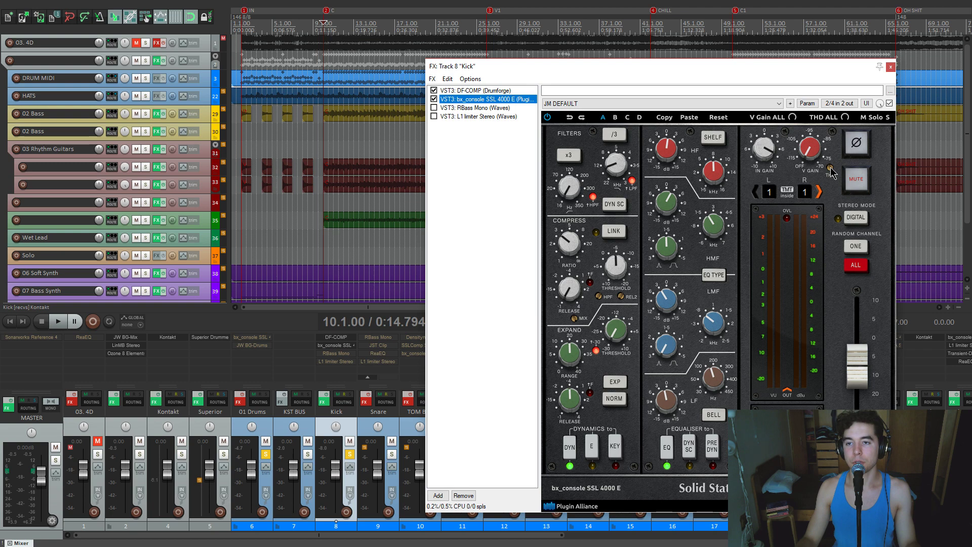
pyautogui.press('space')
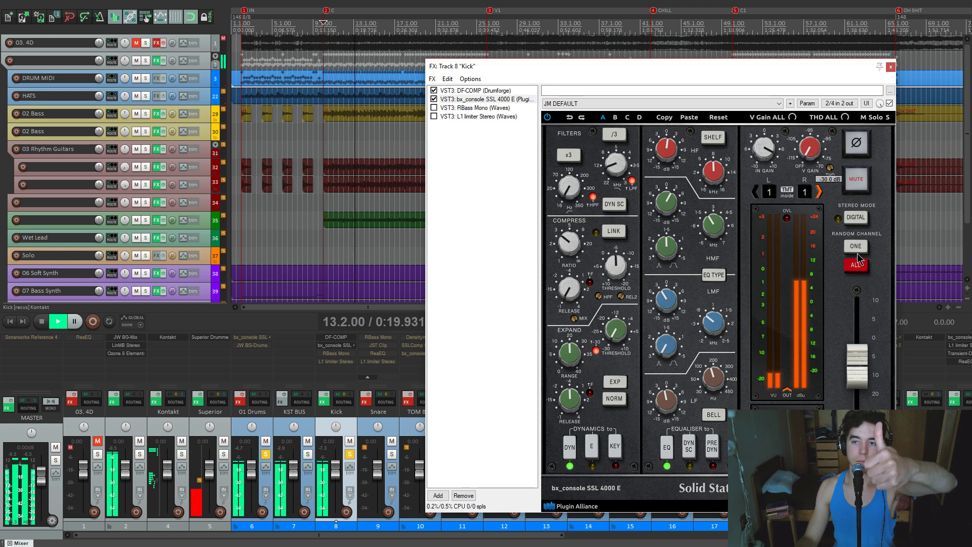
pyautogui.press('space')
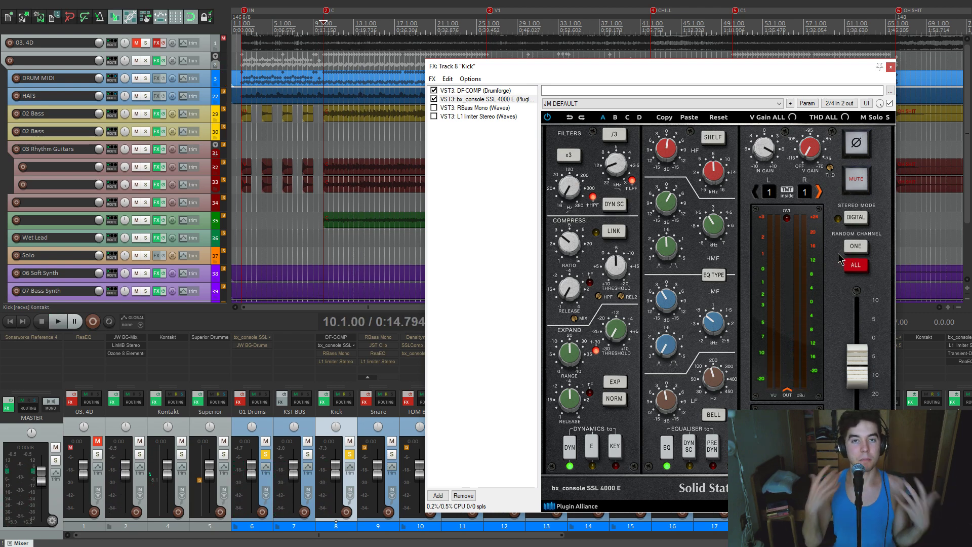
# - Compare the kick with the bx_console SSL 4000 E equaliser section off and on during playback
pyautogui.moveTo(747, 66); pyautogui.dragTo(743, 61)
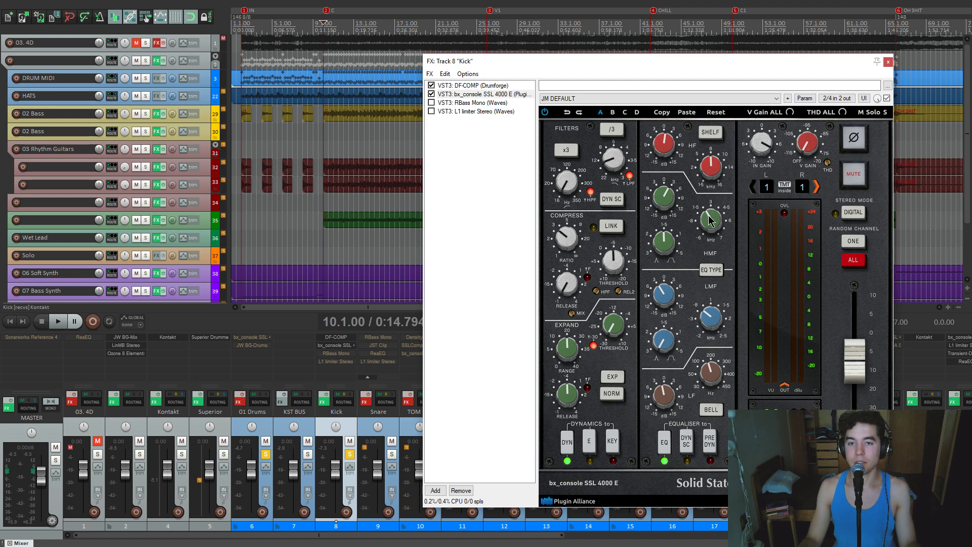
pyautogui.moveTo(661, 63); pyautogui.dragTo(660, 60)
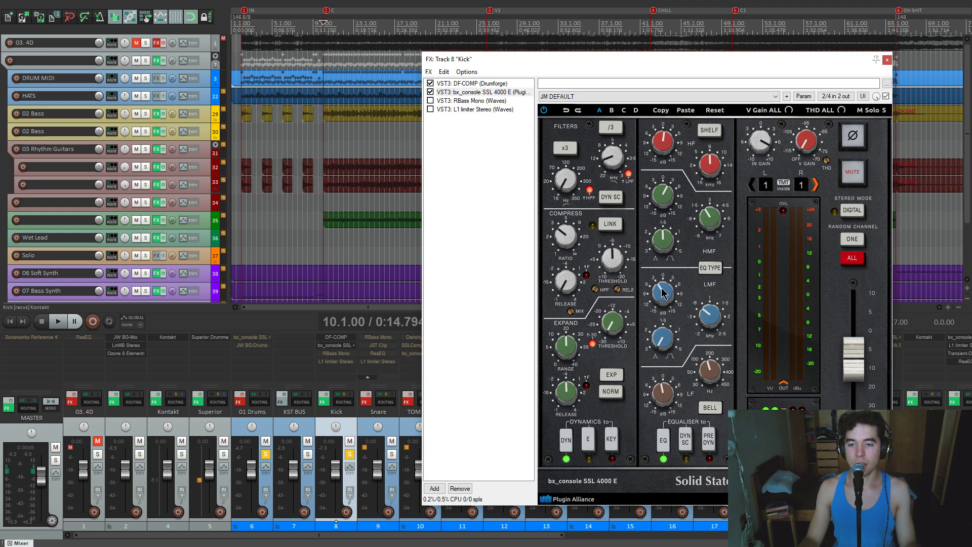
pyautogui.press('space')
pyautogui.click(663, 439)
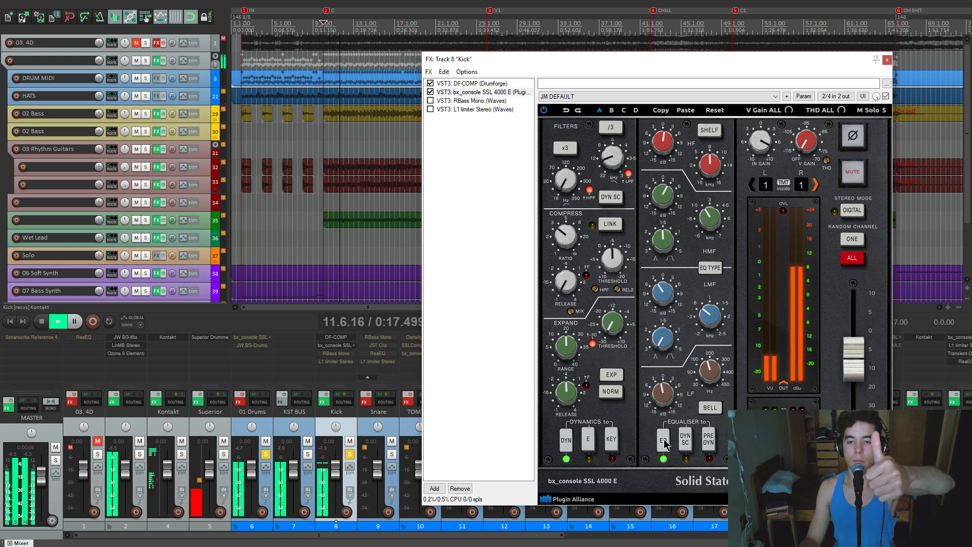
pyautogui.press('space')
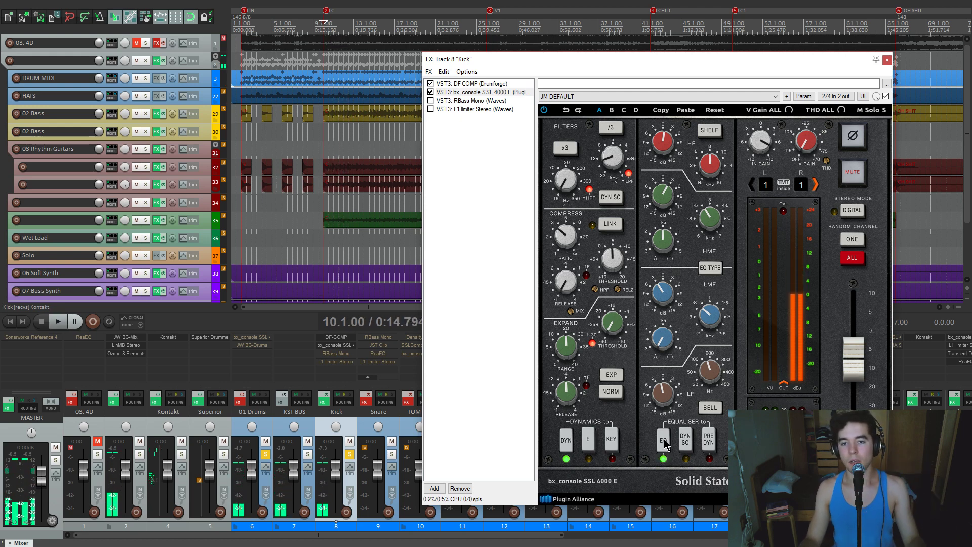
pyautogui.moveTo(645, 64); pyautogui.dragTo(637, 67)
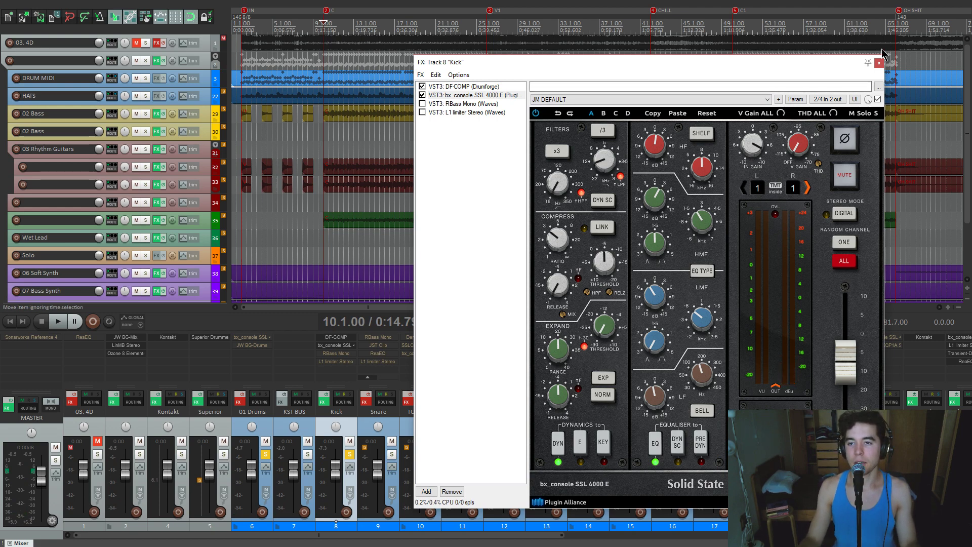
# - Enable RBass Mono on the Kick track and vary its Intensity during playback, returning it to -24.0 dB
pyautogui.click(463, 103)
pyautogui.moveTo(502, 68); pyautogui.dragTo(524, 109)
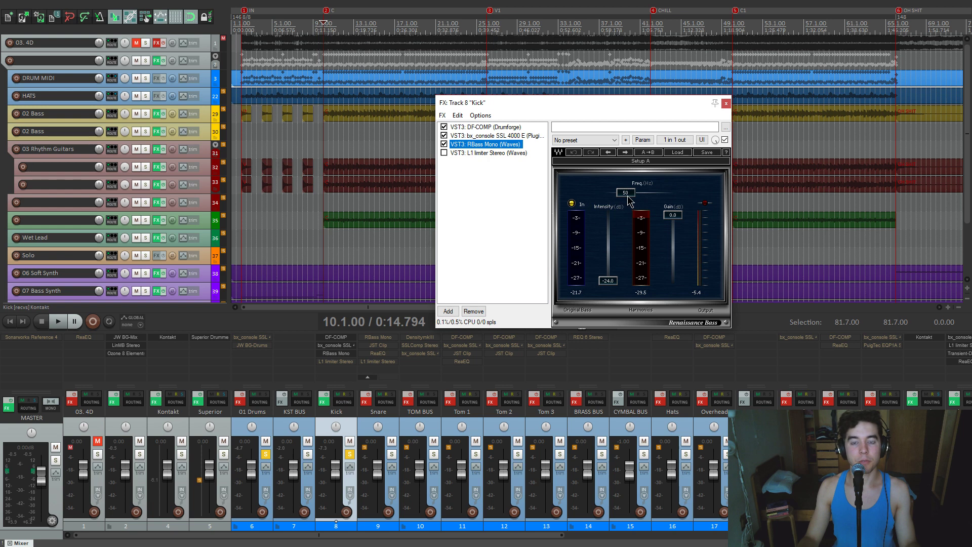
pyautogui.moveTo(511, 109); pyautogui.dragTo(538, 147)
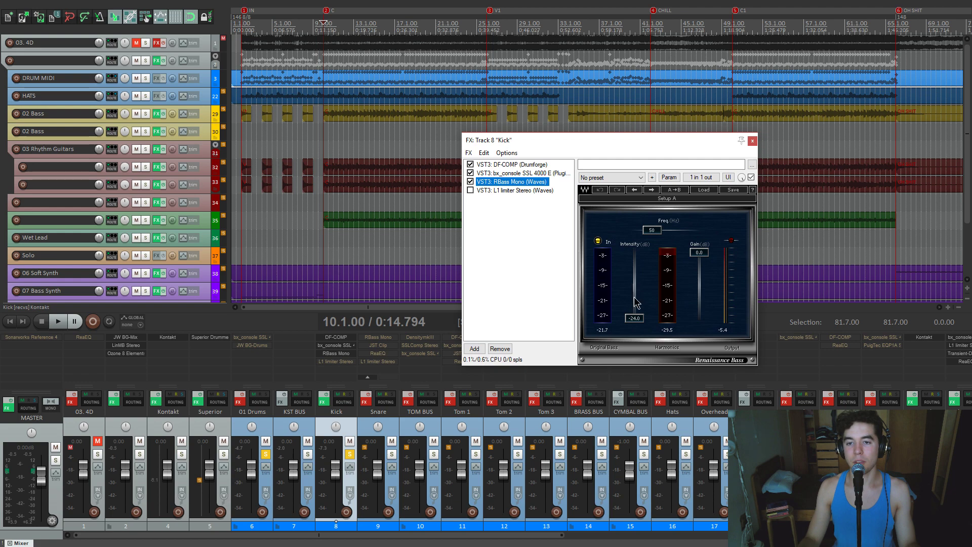
pyautogui.press('space')
pyautogui.moveTo(634, 318)
pyautogui.mouseDown()
pyautogui.moveTo(635, 276)
pyautogui.moveTo(634, 318)
pyautogui.mouseUp()
pyautogui.press('space')
# - Reset the clip indicators on the Kick, KST BUS and 01 Drums meters
pyautogui.click(322, 448)
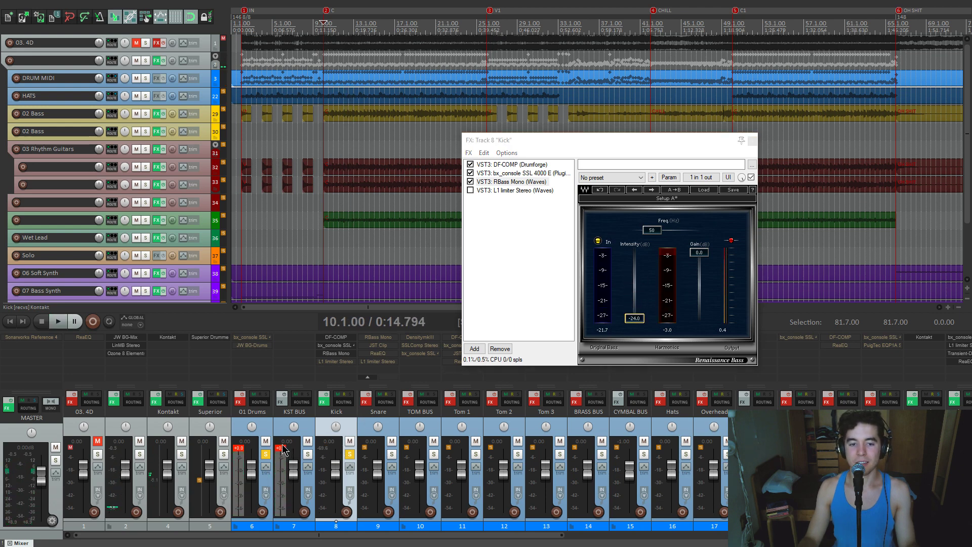
pyautogui.click(282, 448)
pyautogui.click(246, 450)
pyautogui.moveTo(537, 138); pyautogui.dragTo(538, 130)
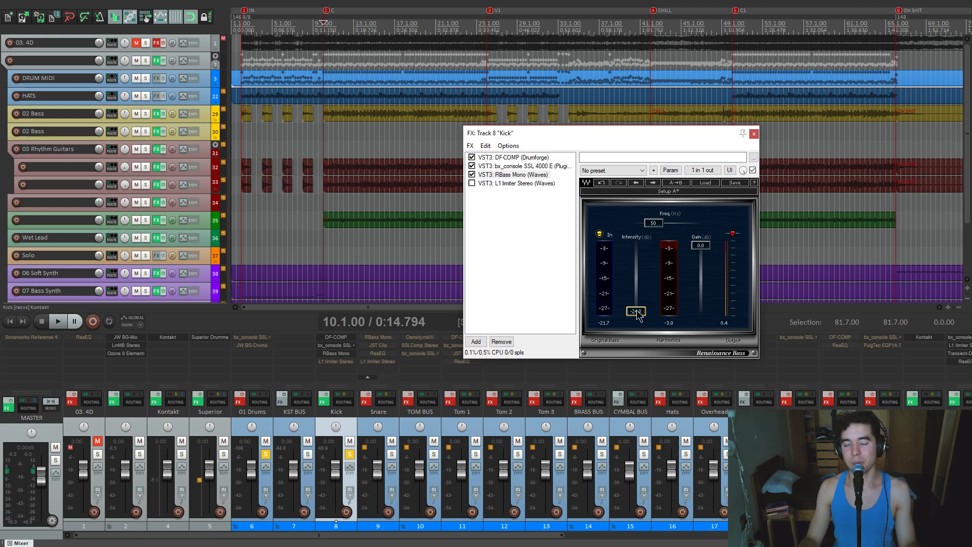
# - Enable L1 limiter Stereo on the Kick track, play the kick through it, review its threshold and ceiling, and close the FX chain
pyautogui.click(472, 182)
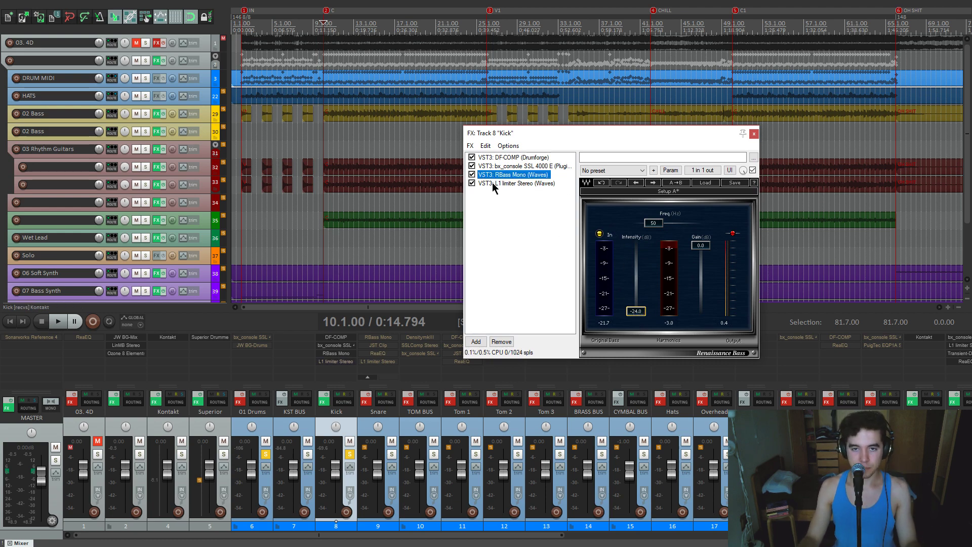
pyautogui.click(489, 183)
pyautogui.moveTo(577, 135); pyautogui.dragTo(577, 129)
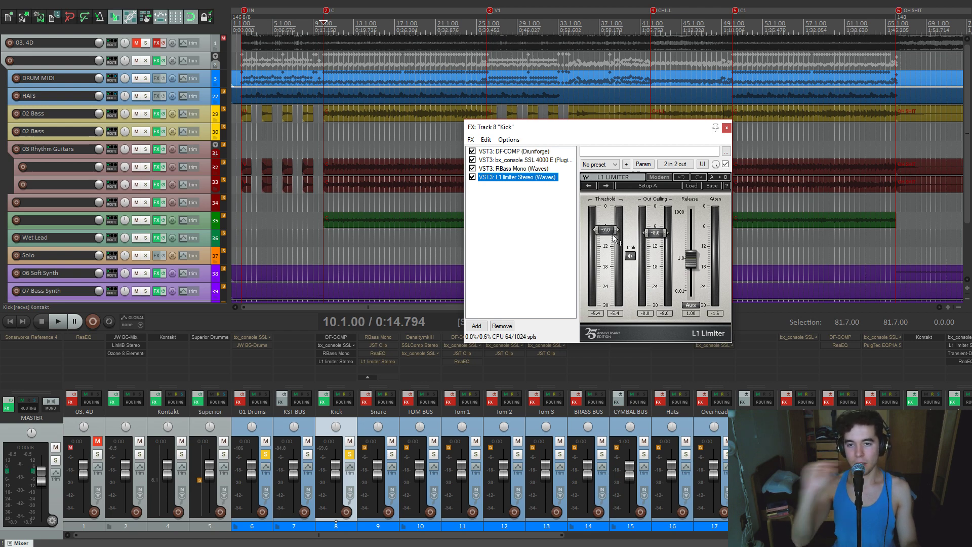
pyautogui.press('space')
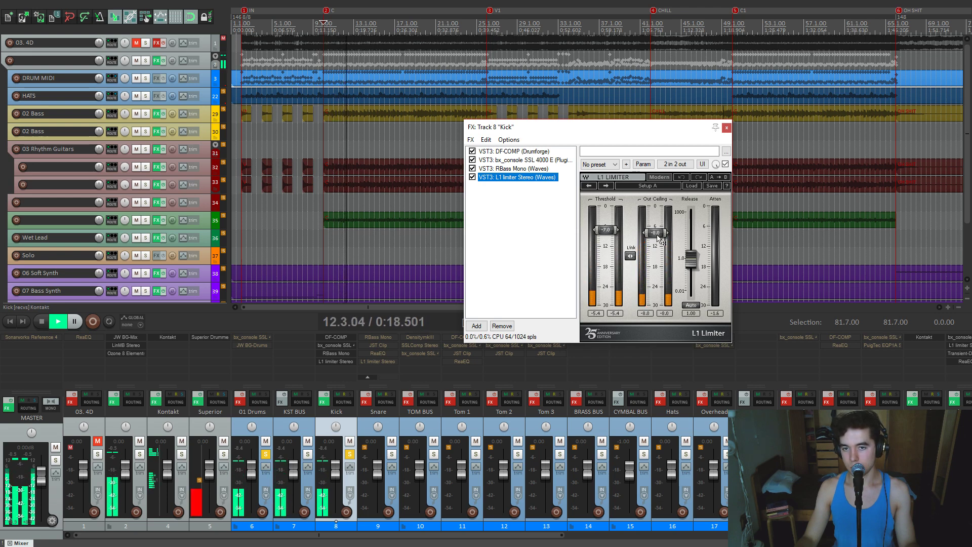
pyautogui.press('space')
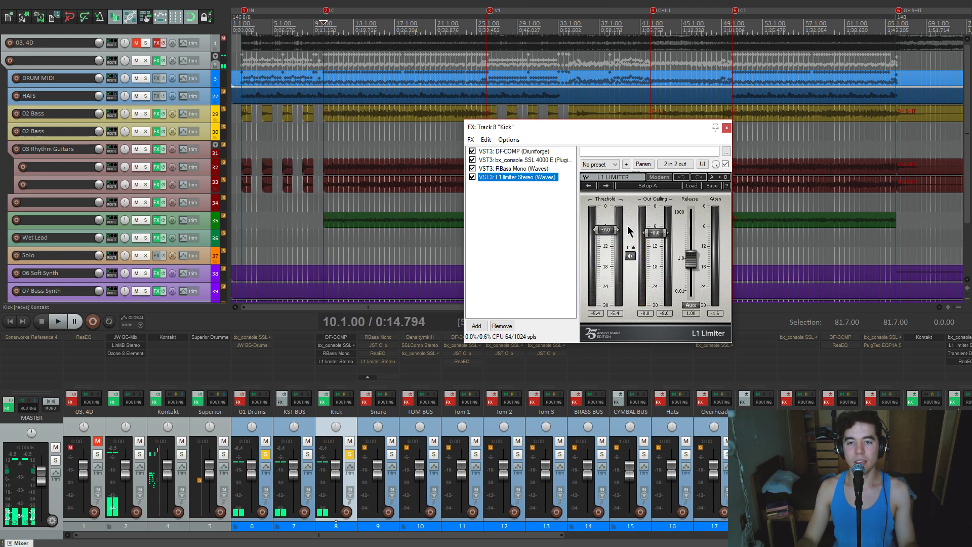
pyautogui.moveTo(656, 234)
pyautogui.mouseDown()
pyautogui.moveTo(655, 207)
pyautogui.moveTo(655, 233)
pyautogui.mouseUp()
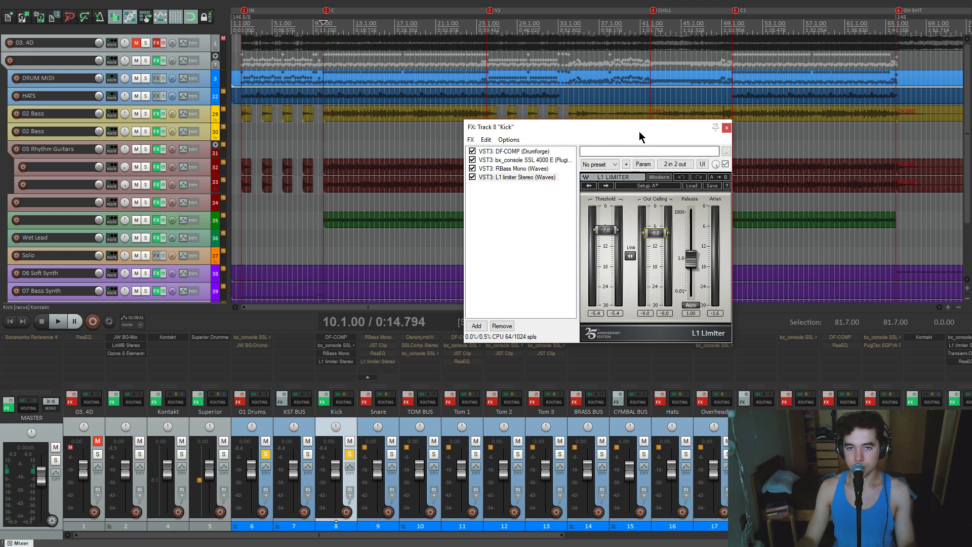
pyautogui.moveTo(638, 132); pyautogui.dragTo(630, 136)
pyautogui.click(718, 132)
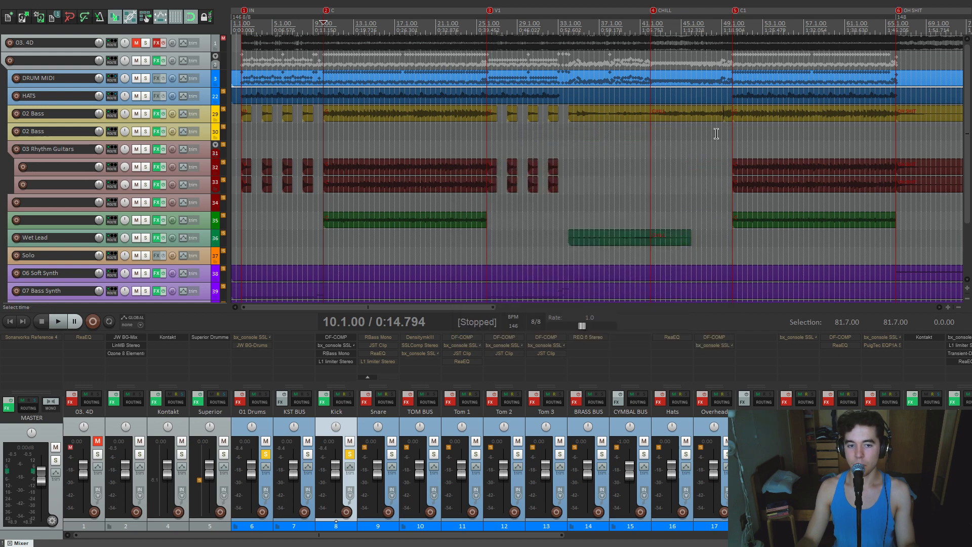
# - Solo the Snare instead of the Kick and play it, enabling its effects during playback
pyautogui.click(392, 454)
pyautogui.click(349, 455)
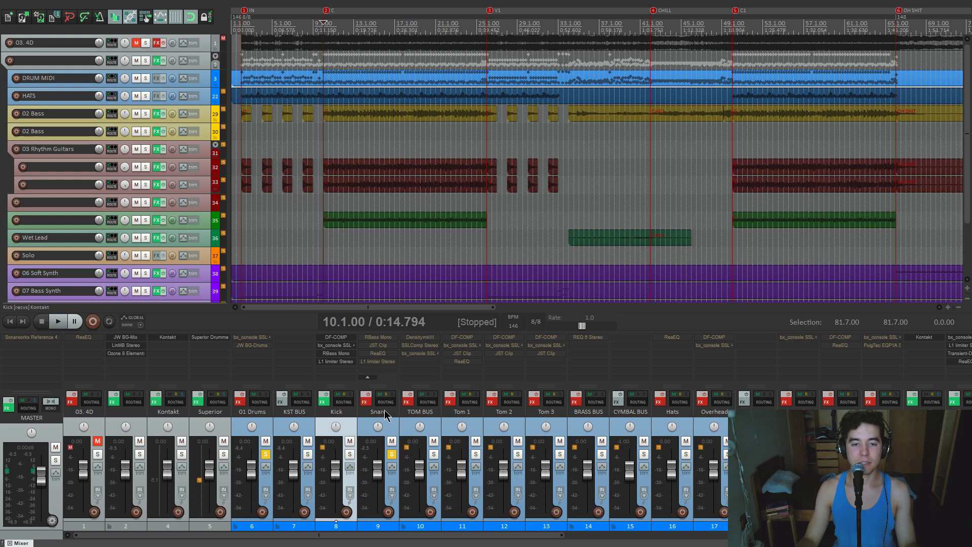
pyautogui.press('space')
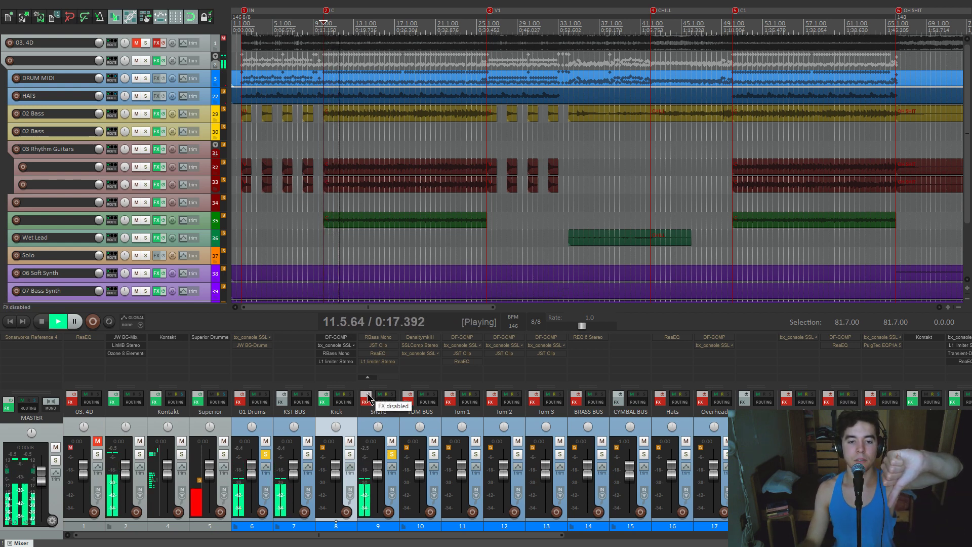
pyautogui.scroll(2, 384, 366)
pyautogui.press('space')
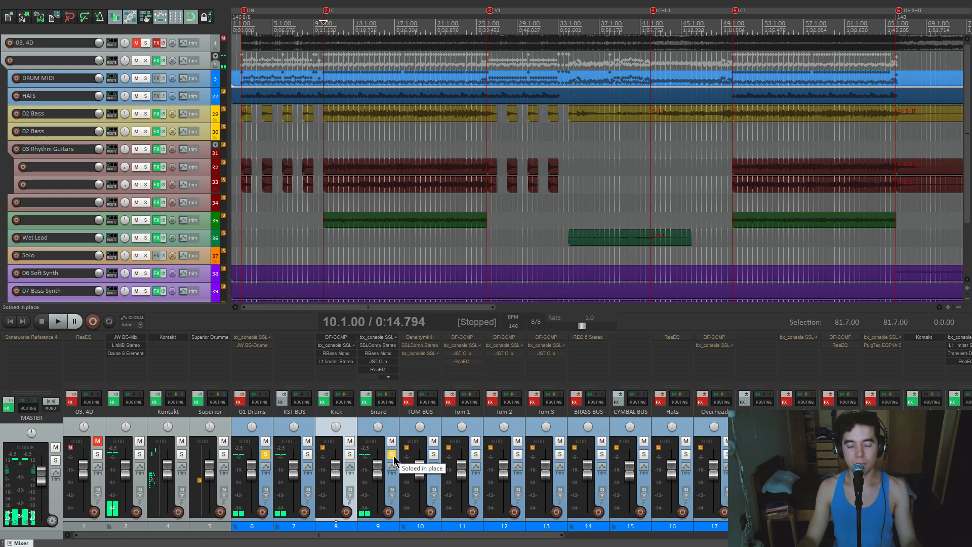
# - Open the Snare track's FX chain and bypass every plugin except bx_console SSL 4000 E
pyautogui.click(388, 338)
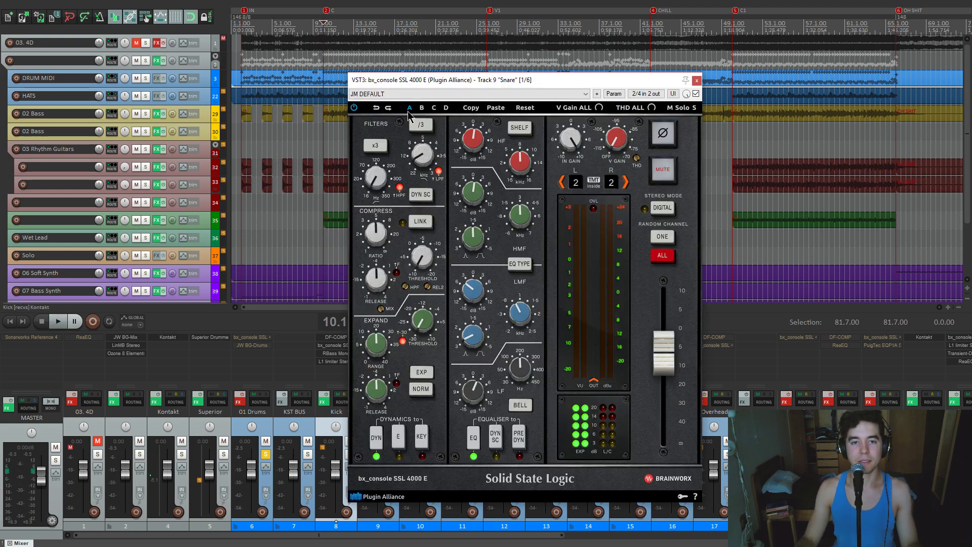
pyautogui.click(697, 80)
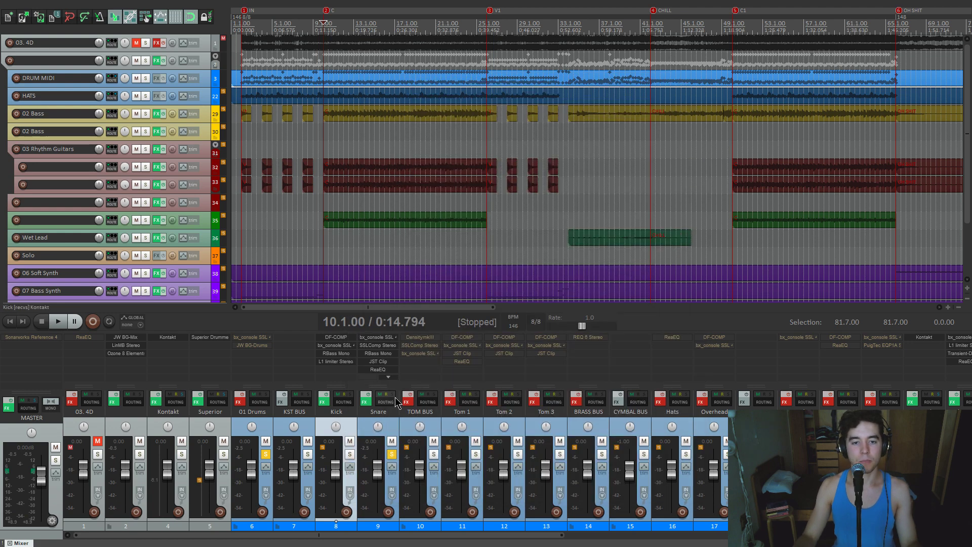
pyautogui.click(365, 402)
pyautogui.moveTo(415, 38); pyautogui.dragTo(810, 41)
pyautogui.click(424, 105)
pyautogui.click(425, 97)
pyautogui.click(424, 87)
pyautogui.click(425, 79)
pyautogui.click(425, 71)
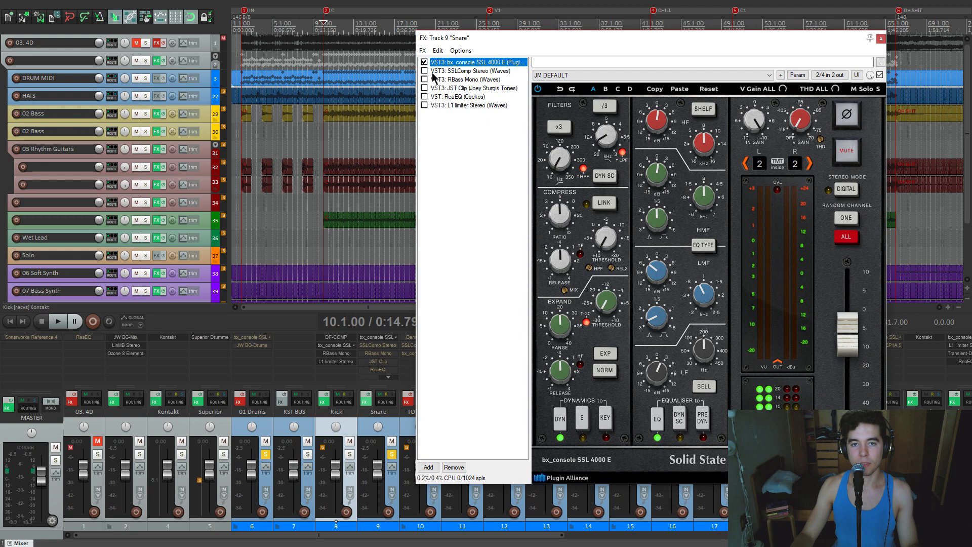
pyautogui.moveTo(627, 49); pyautogui.dragTo(633, 44)
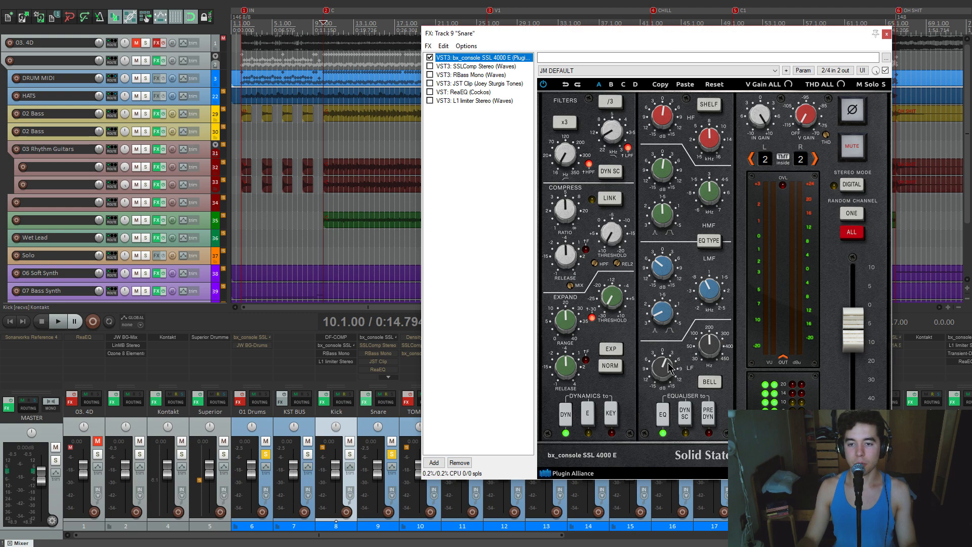
# - Play the soloed snare through bx_console SSL 4000 E and review its EQ, checking the low-frequency gain
pyautogui.press('space')
pyautogui.moveTo(669, 366); pyautogui.dragTo(675, 380)
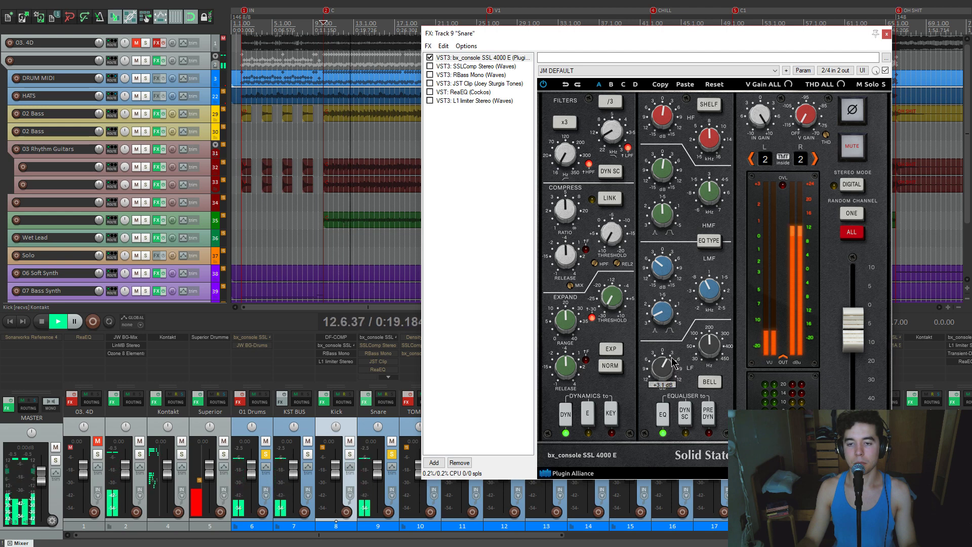
pyautogui.press('space')
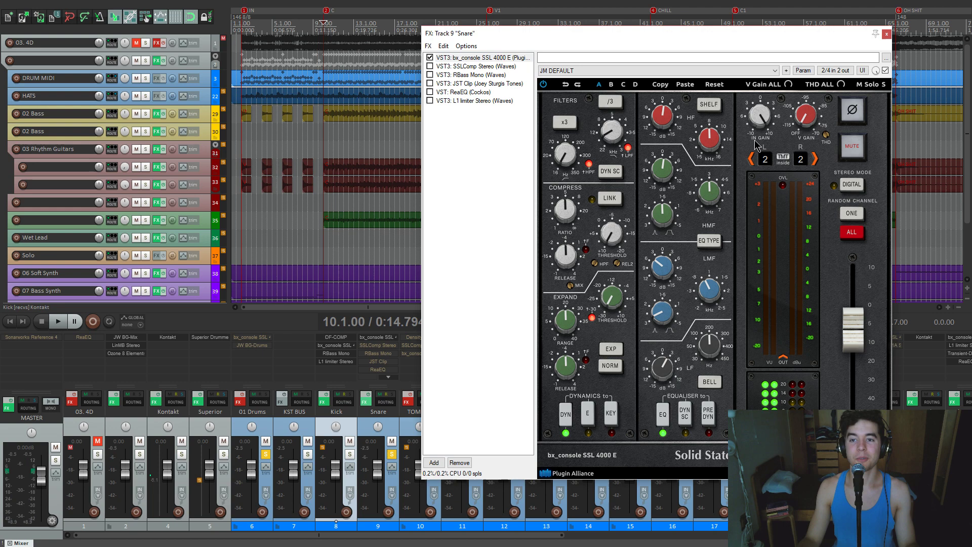
pyautogui.moveTo(707, 33); pyautogui.dragTo(716, 32)
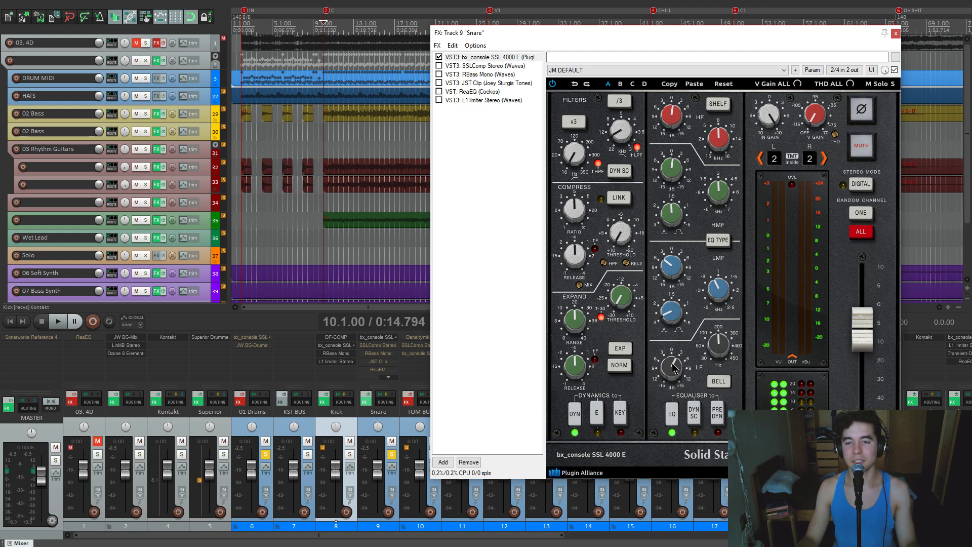
pyautogui.moveTo(679, 35); pyautogui.dragTo(684, 36)
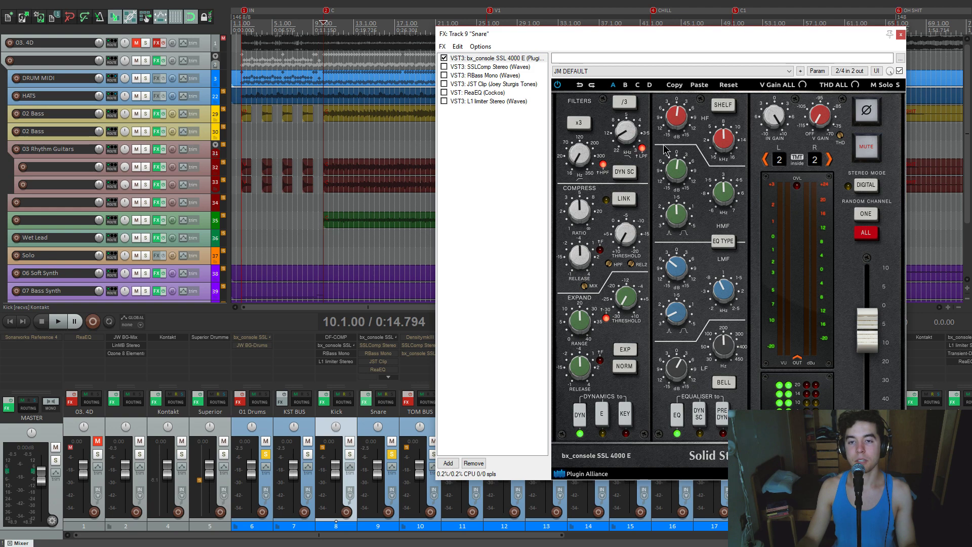
# - Enable SSLComp Stereo on the Snare, review its attack and release, and compare playback with it bypassed and active
pyautogui.click(491, 66)
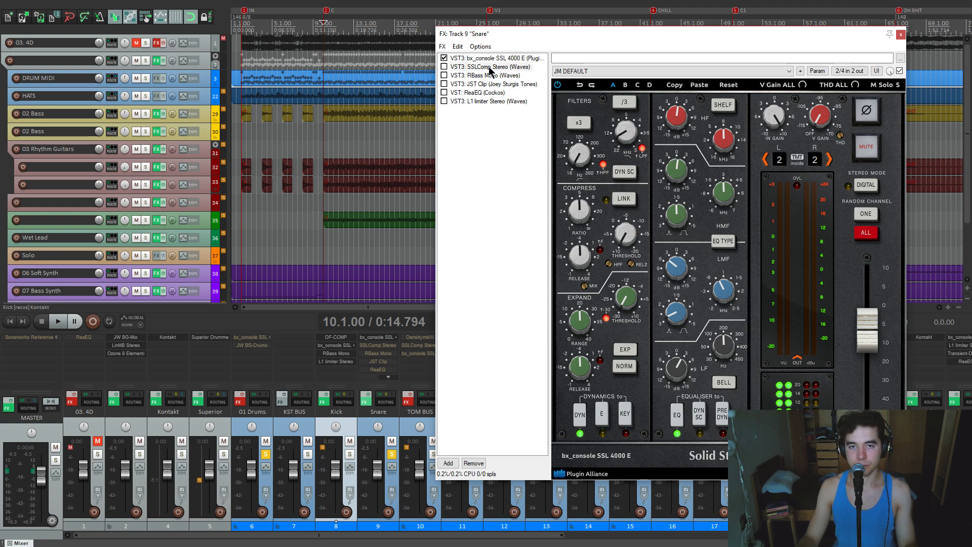
pyautogui.moveTo(547, 40); pyautogui.dragTo(641, 116)
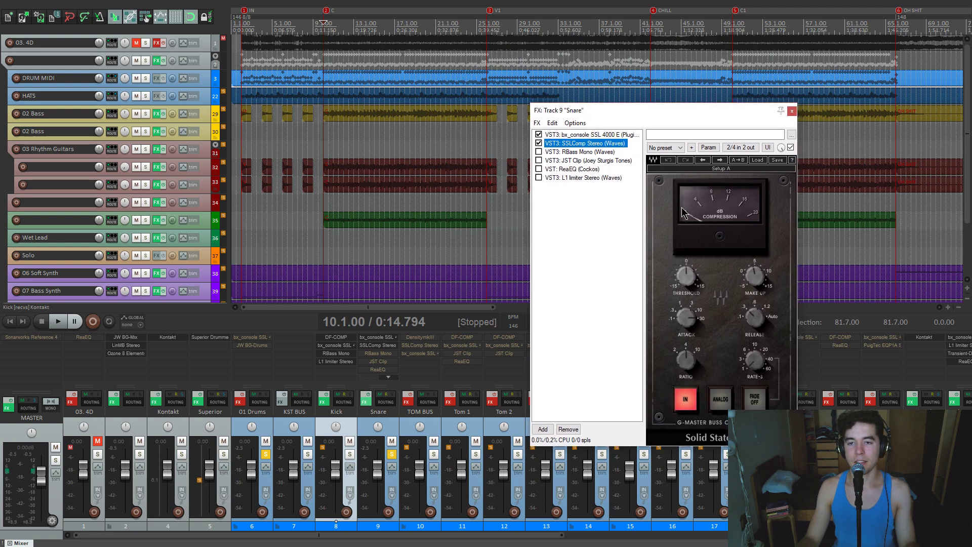
pyautogui.click(686, 318)
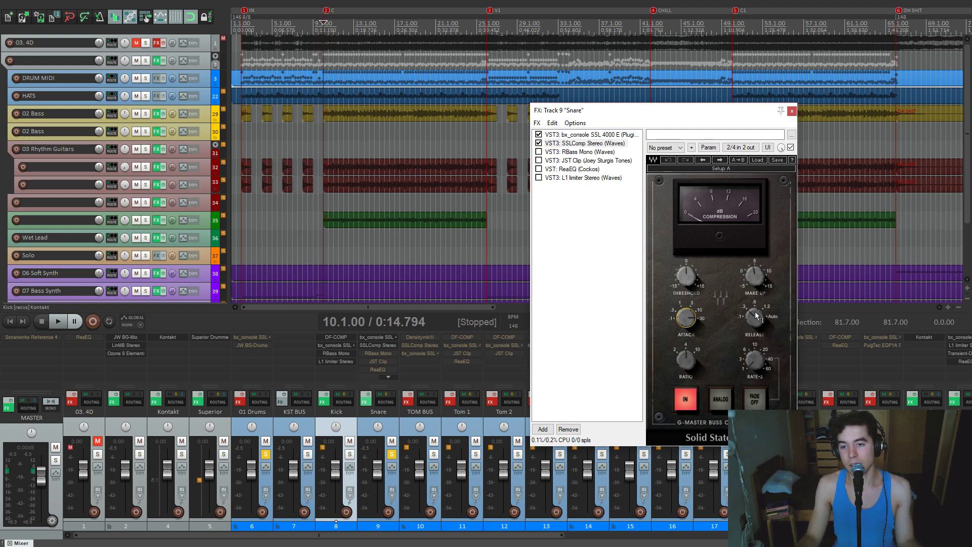
pyautogui.click(538, 143)
pyautogui.press('space')
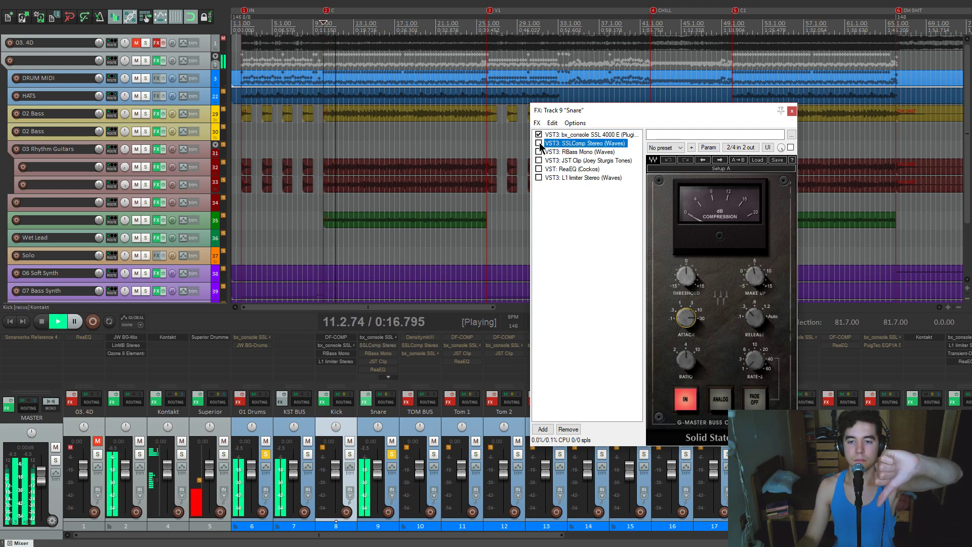
pyautogui.click(539, 143)
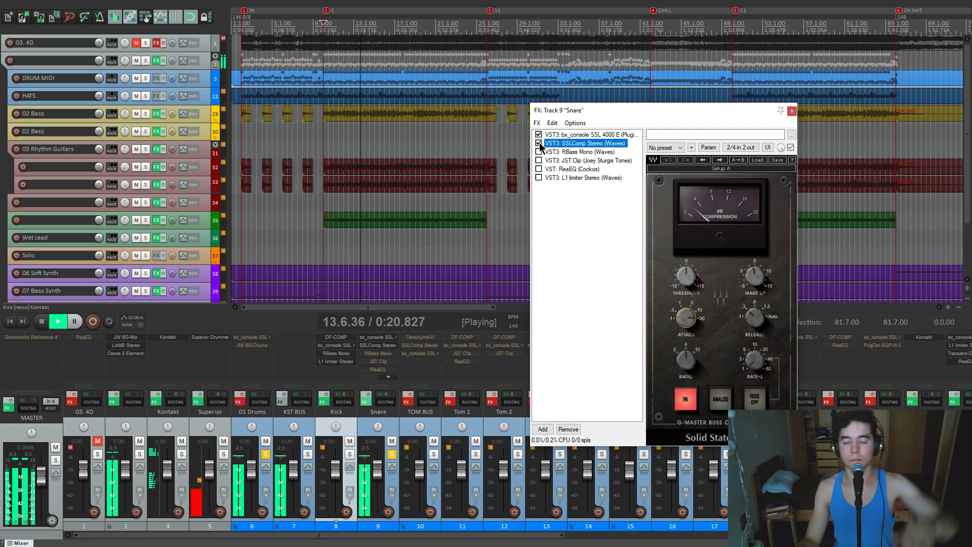
pyautogui.press('space')
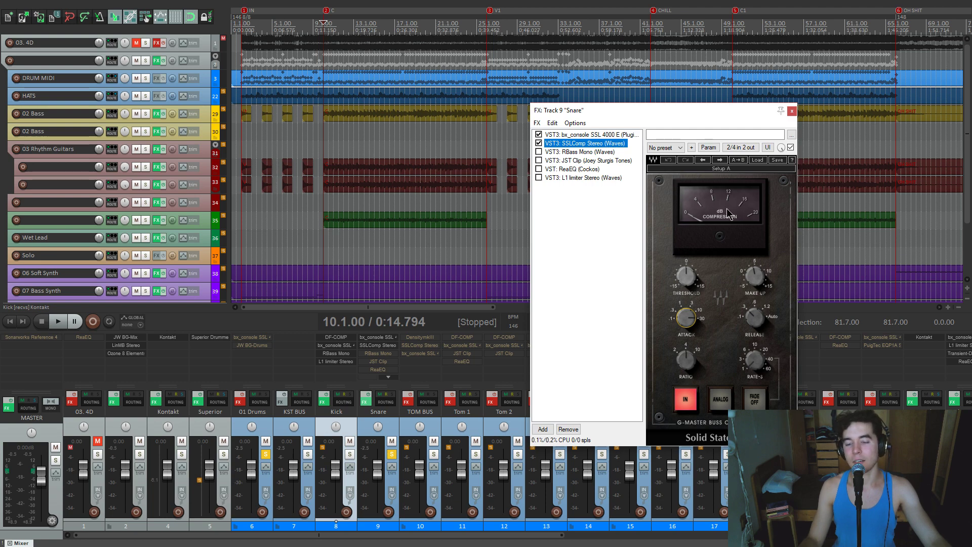
# - Enable RBass Mono on the Snare and compare the snare's playback with the plugin bypassed and active
pyautogui.click(580, 152)
pyautogui.click(539, 152)
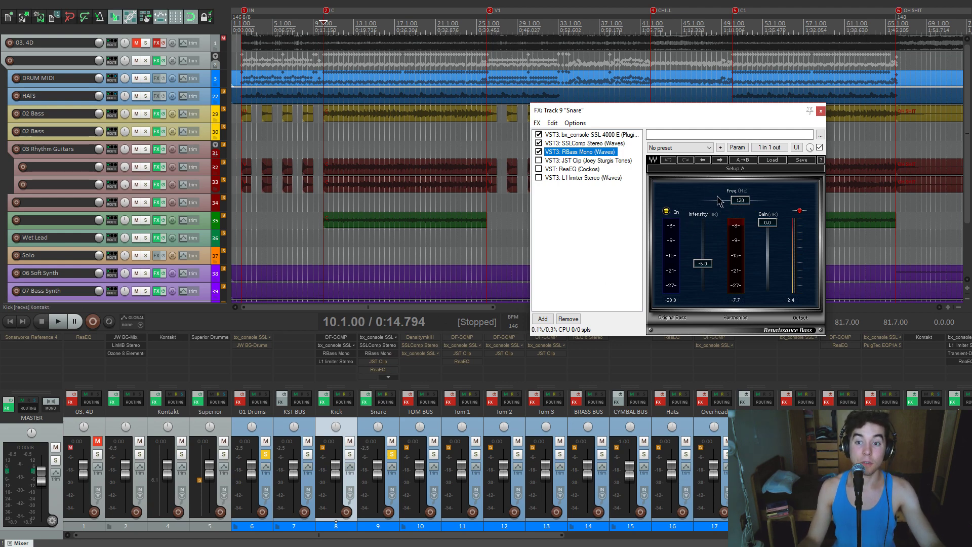
pyautogui.press('space')
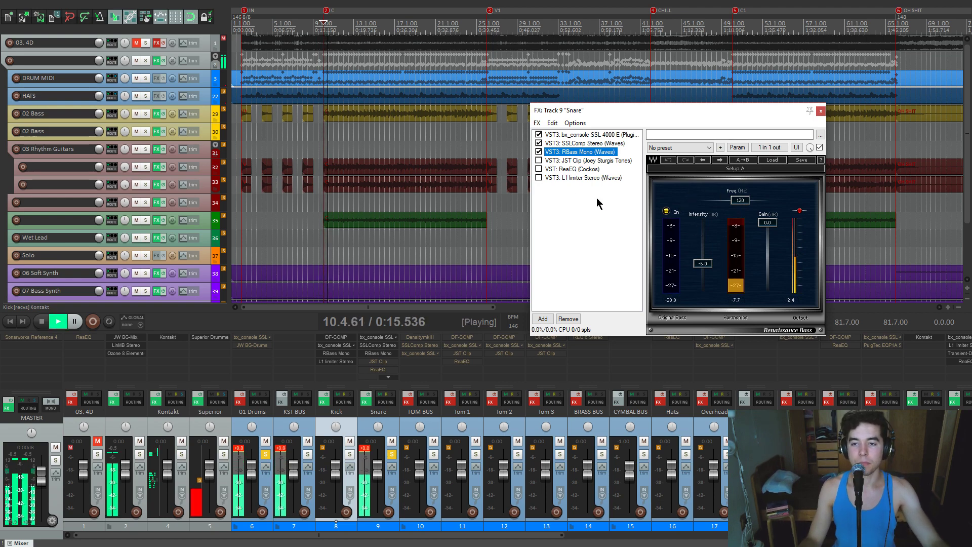
pyautogui.click(538, 151)
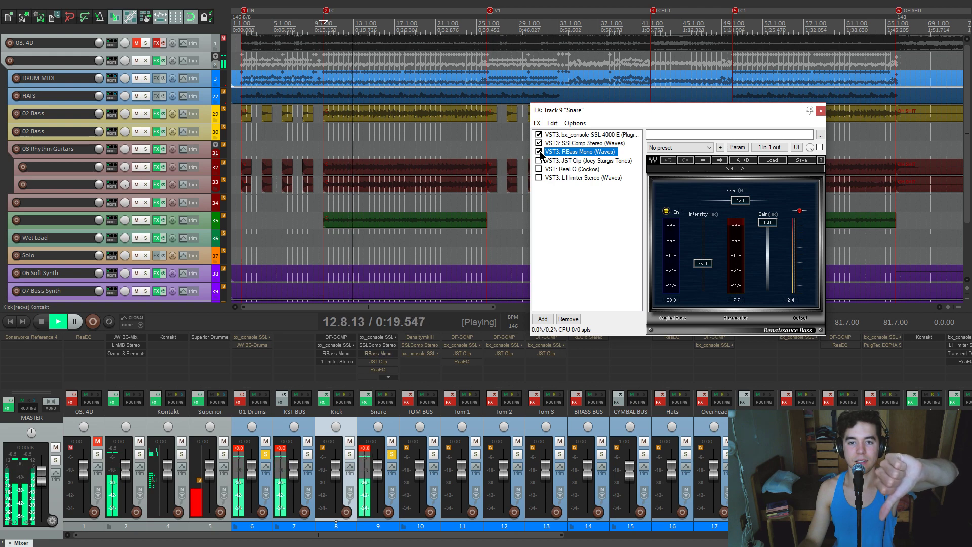
pyautogui.click(539, 151)
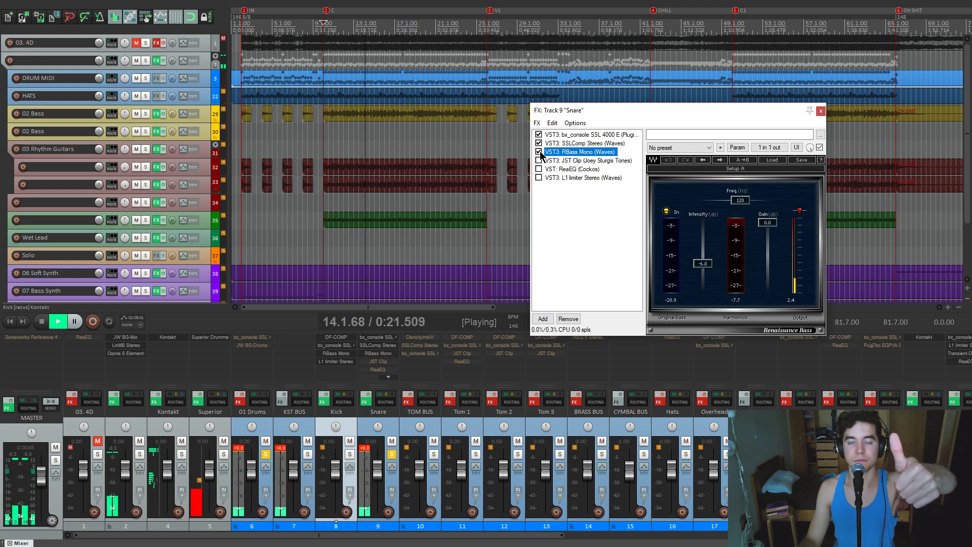
pyautogui.press('space')
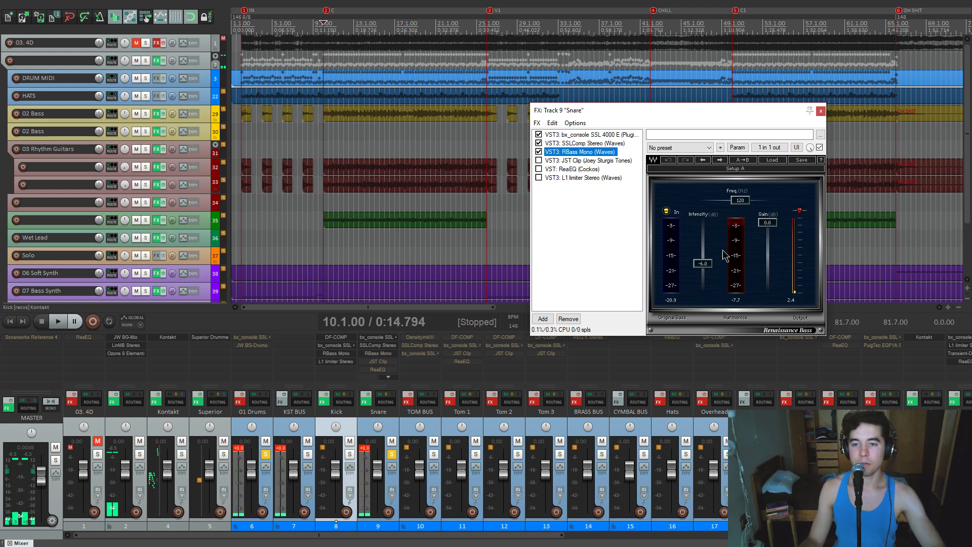
# - Enable JST Clip on the Snare and compare the snare's playback with the clipper bypassed and active
pyautogui.click(539, 160)
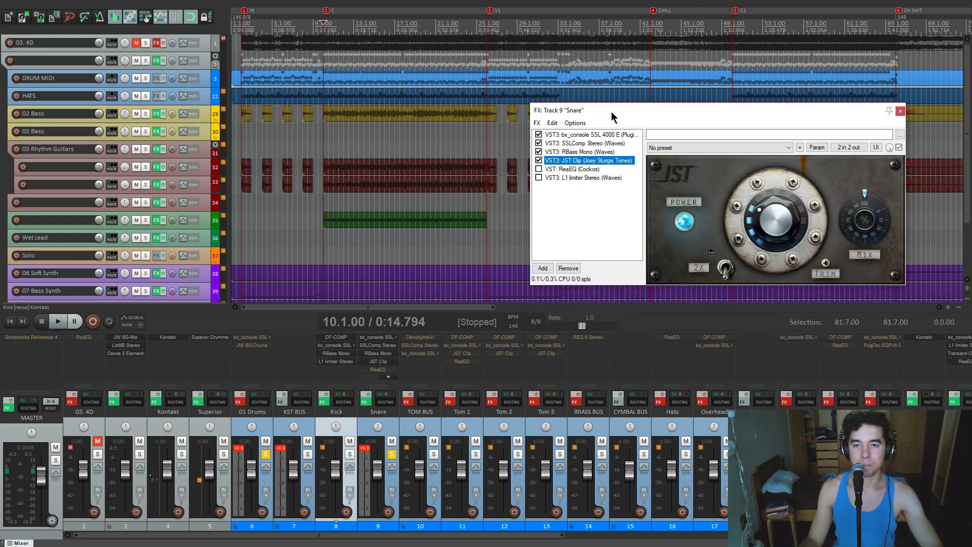
pyautogui.moveTo(611, 111); pyautogui.dragTo(602, 114)
pyautogui.moveTo(719, 112); pyautogui.dragTo(705, 141)
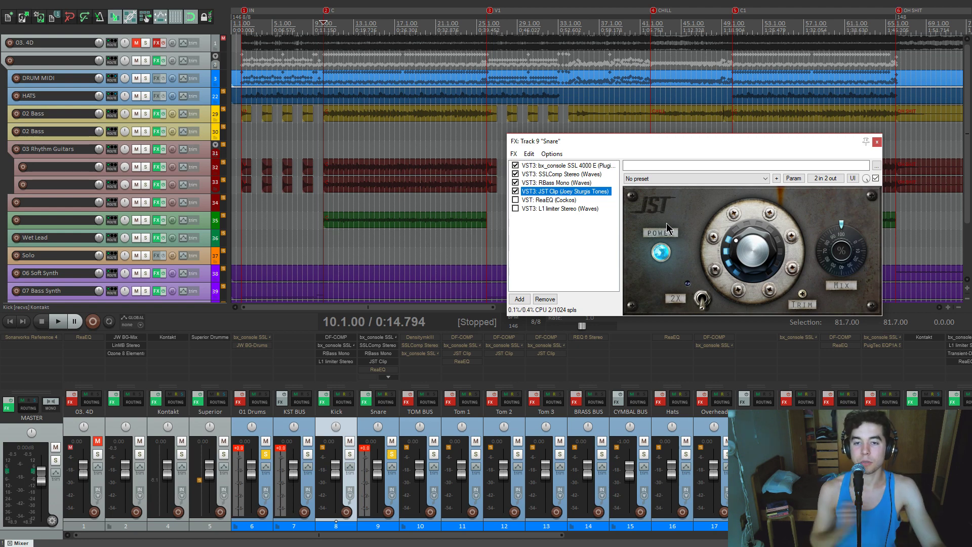
pyautogui.moveTo(652, 139); pyautogui.dragTo(645, 135)
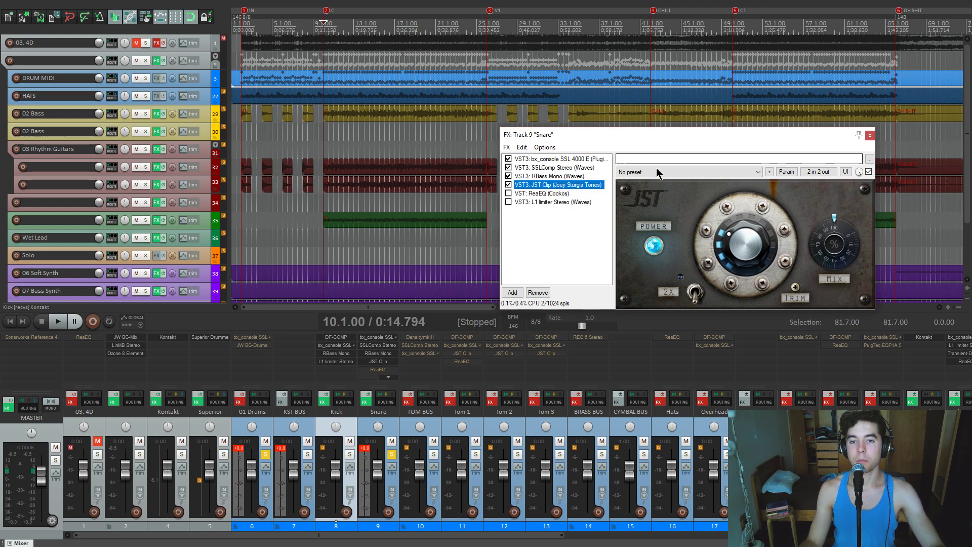
pyautogui.press('space')
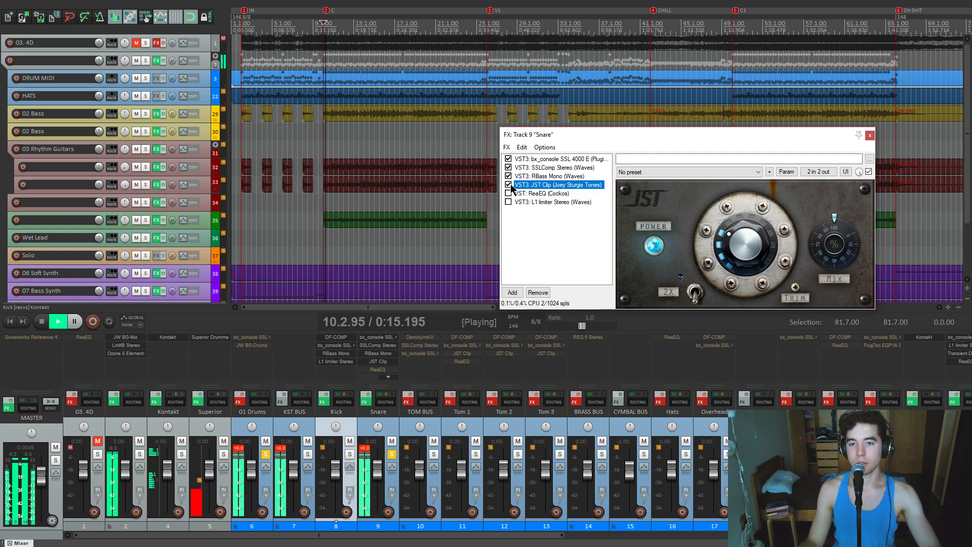
pyautogui.click(508, 185)
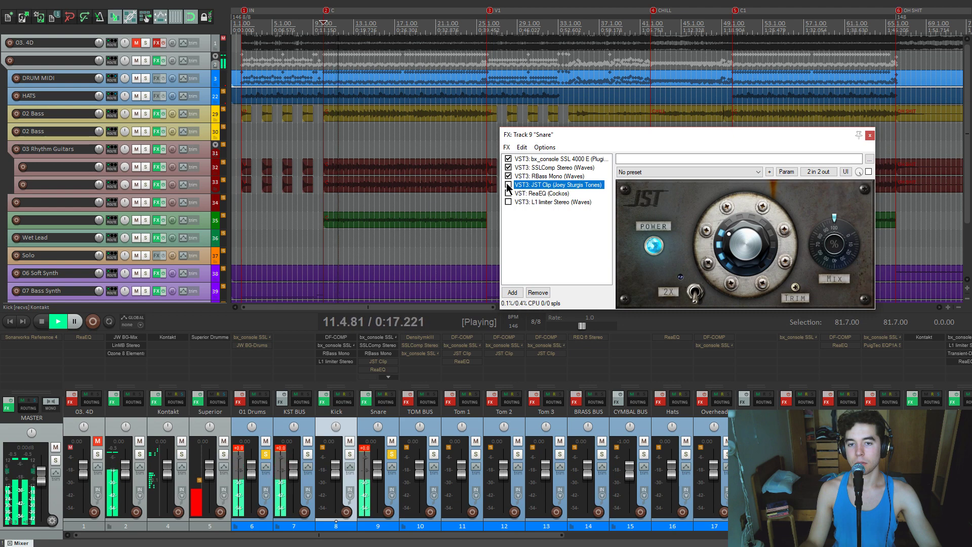
pyautogui.click(509, 185)
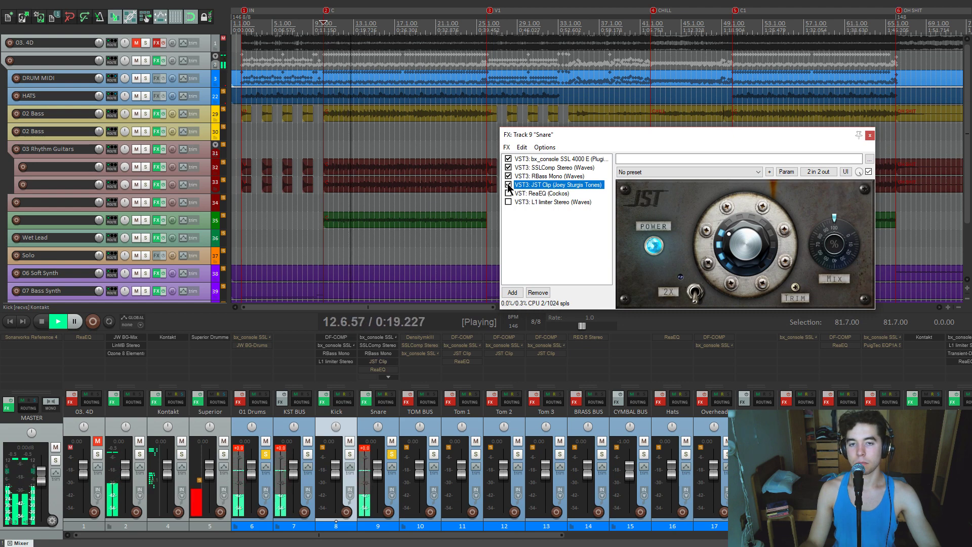
pyautogui.press('space')
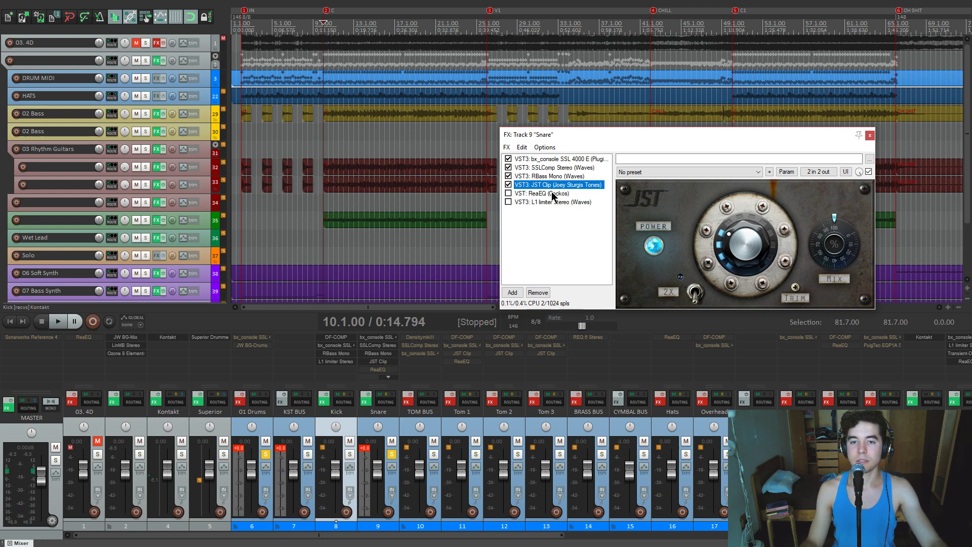
# - Enable ReaEQ on the Snare, set band 2's gain to -1.9 dB, and play the snare through it
pyautogui.moveTo(592, 137); pyautogui.dragTo(590, 136)
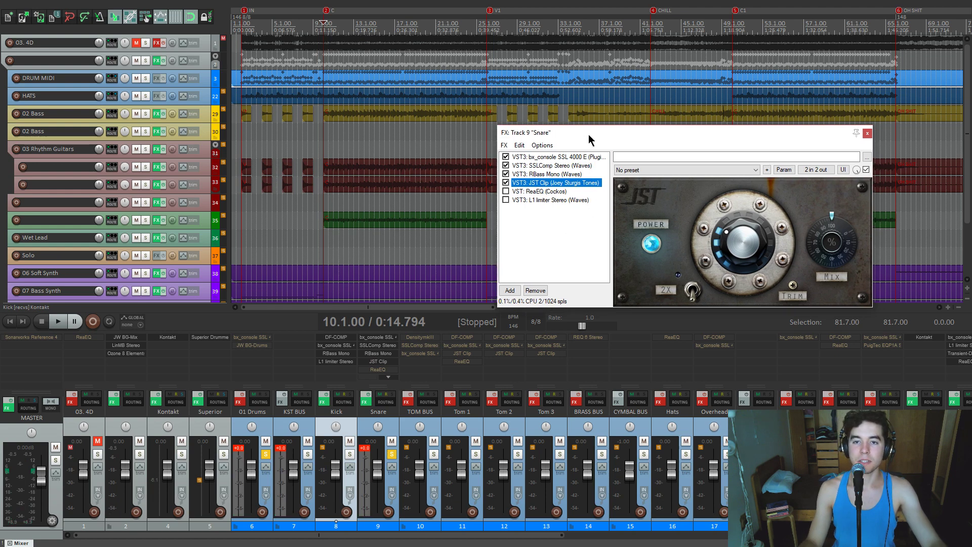
pyautogui.click(551, 192)
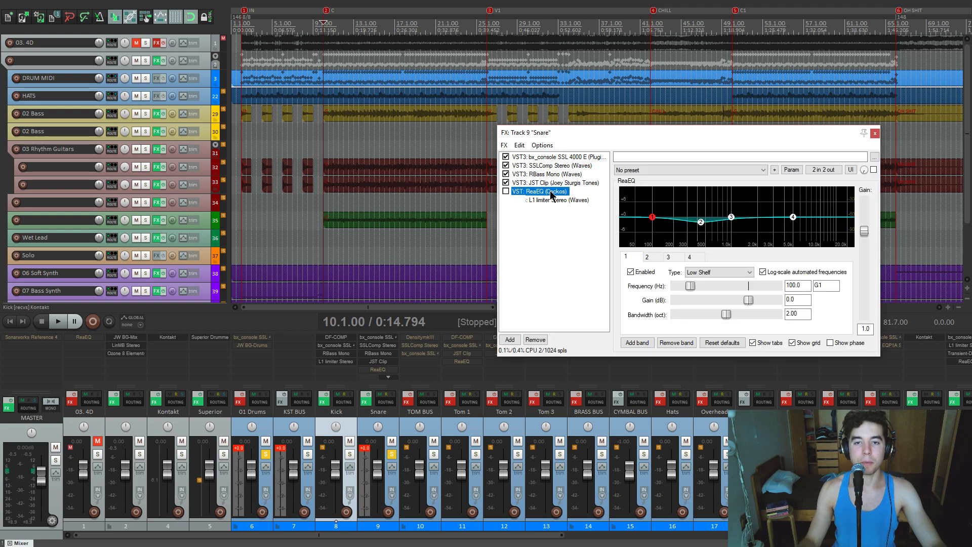
pyautogui.click(701, 224)
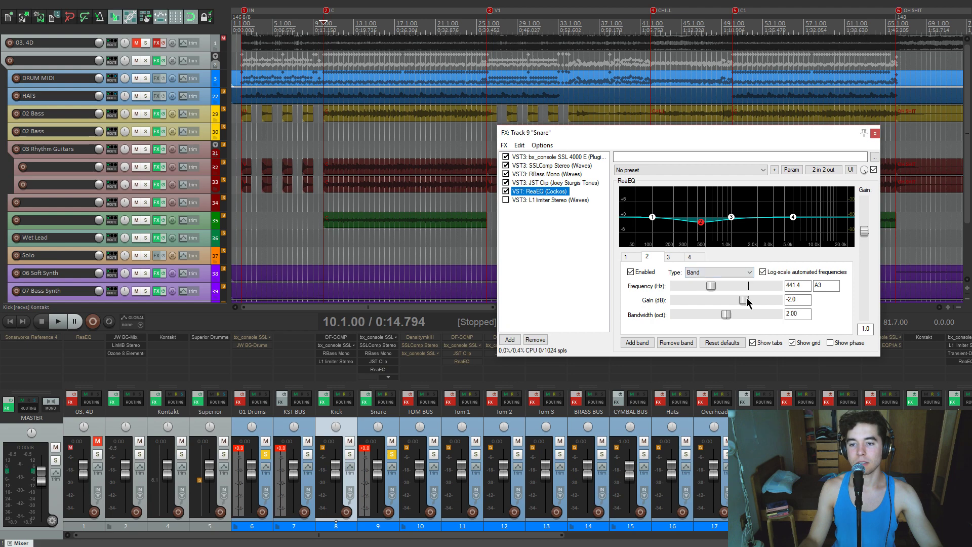
pyautogui.moveTo(745, 301)
pyautogui.mouseDown()
pyautogui.moveTo(776, 300)
pyautogui.moveTo(744, 302)
pyautogui.mouseUp()
pyautogui.press('space')
pyautogui.press('space')
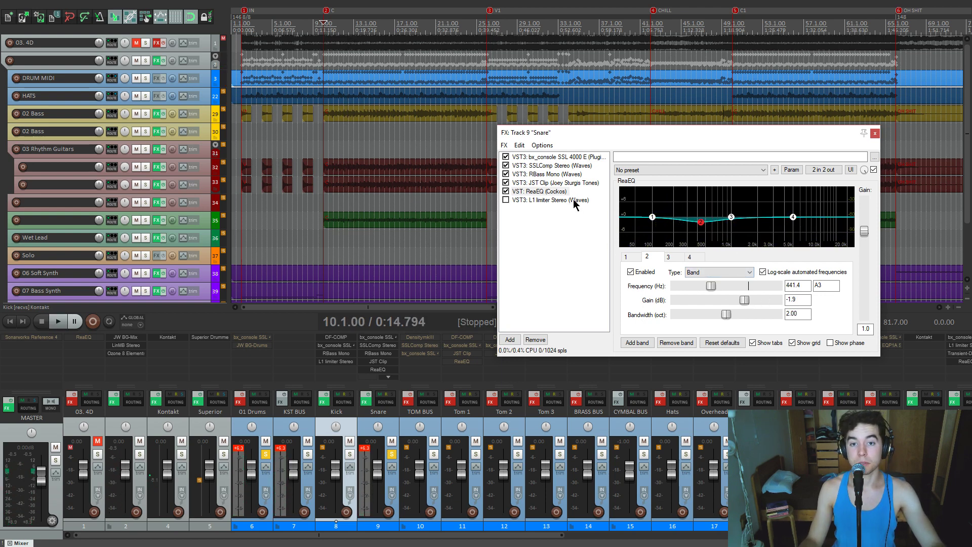
# - Enable L1 limiter Stereo on the Snare and play the snare while watching the threshold, ceiling and attenuation meters
pyautogui.click(551, 200)
pyautogui.click(505, 200)
pyautogui.moveTo(659, 133); pyautogui.dragTo(674, 103)
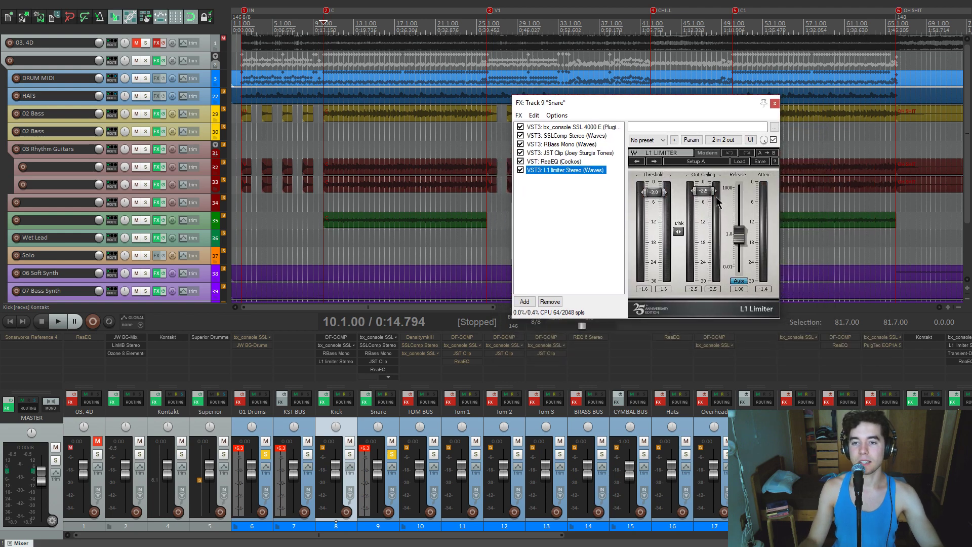
pyautogui.press('space')
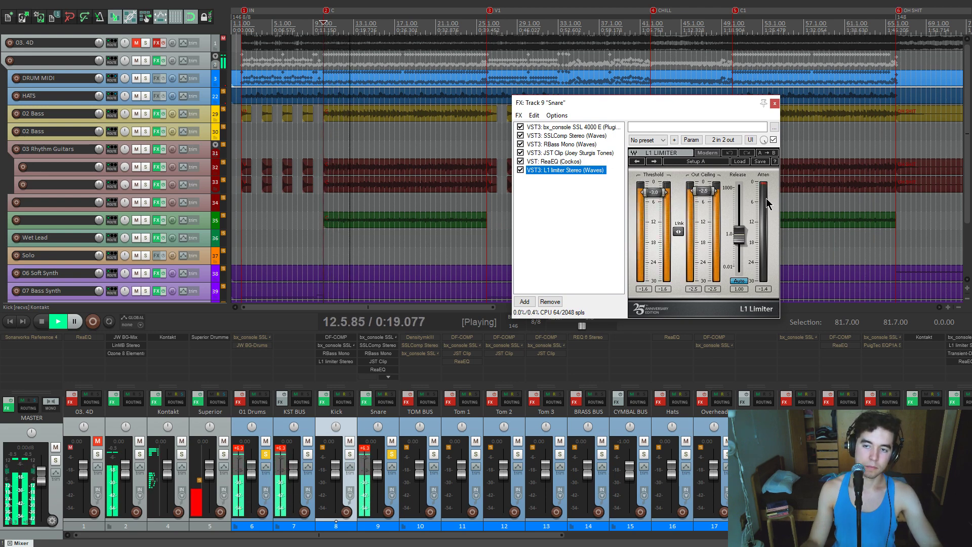
pyautogui.press('space')
# - Reset the clip indicators on Snare, KST BUS and 01 Drums, unsolo the Snare, and close its FX chain
pyautogui.click(359, 449)
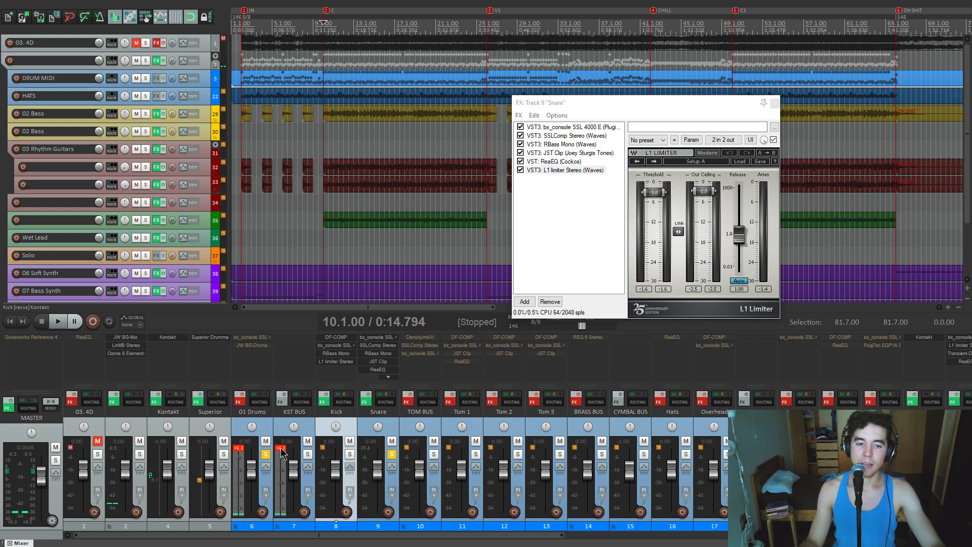
pyautogui.click(279, 448)
pyautogui.click(236, 447)
pyautogui.click(391, 454)
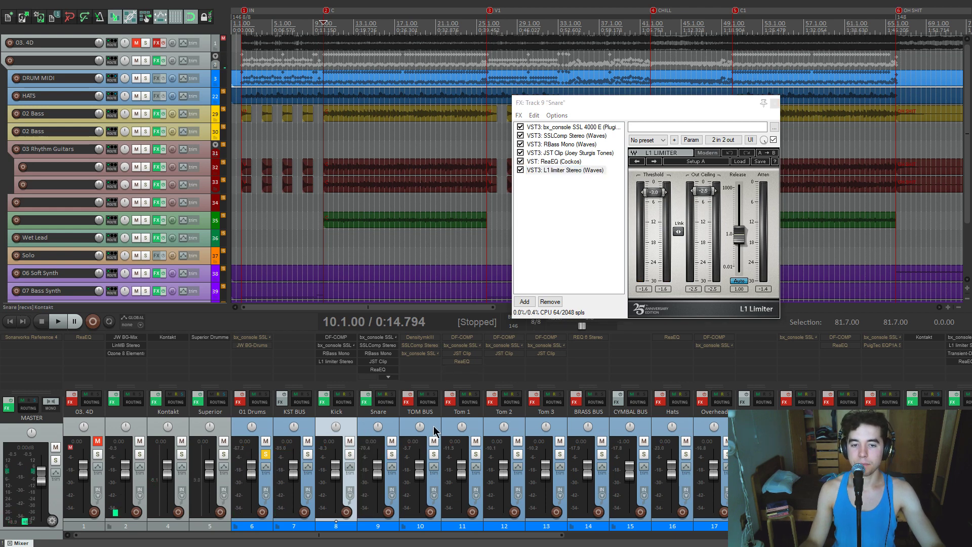
pyautogui.click(774, 104)
# - Solo TOM BUS and use the drum MIDI item's editor to start playback around bar 102, closing the editor during playback
pyautogui.click(430, 427)
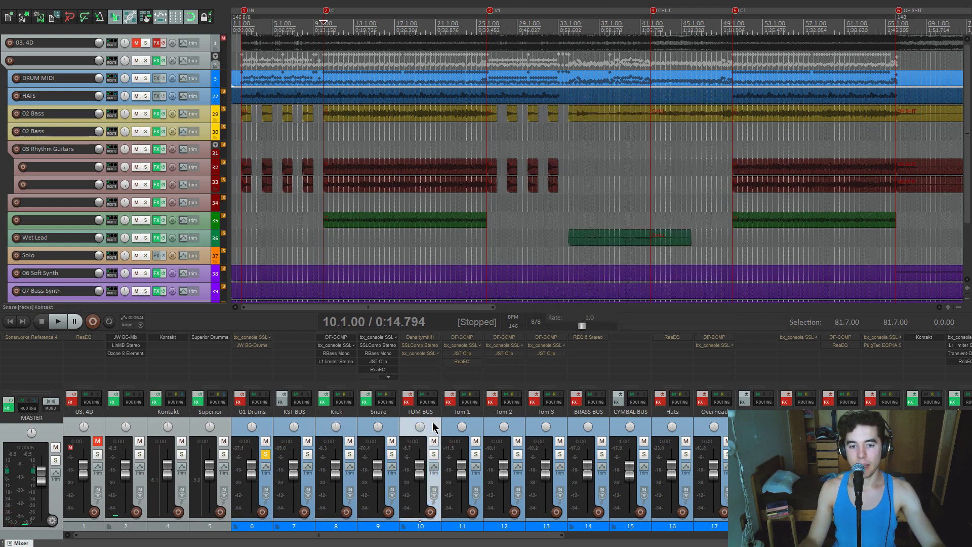
pyautogui.click(433, 454)
pyautogui.doubleClick(499, 81)
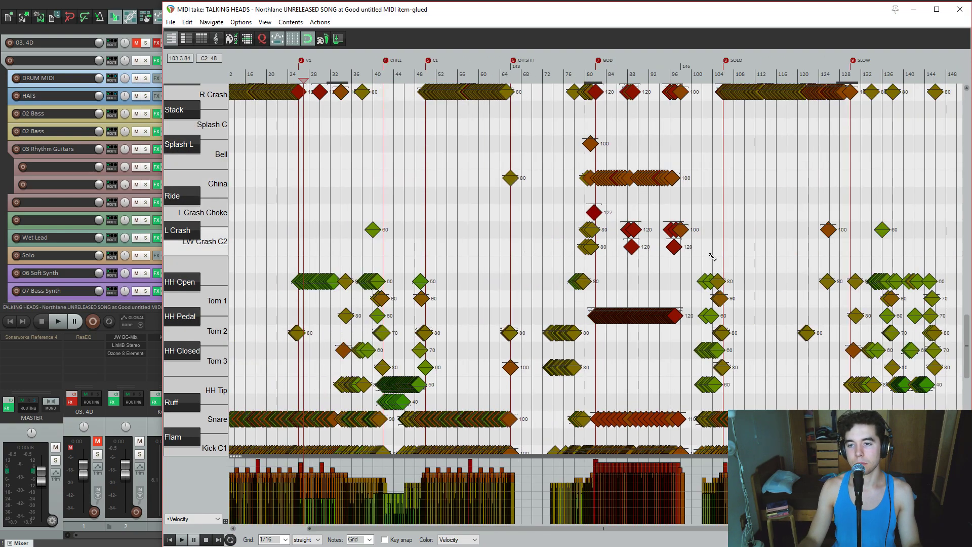
pyautogui.scroll(6, 712, 258)
pyautogui.press('space')
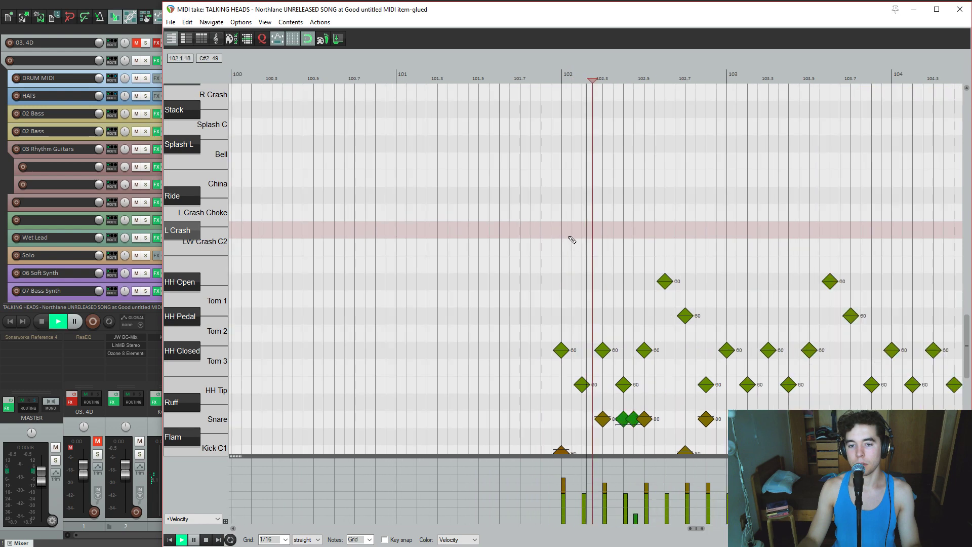
pyautogui.scroll(-5, 572, 240)
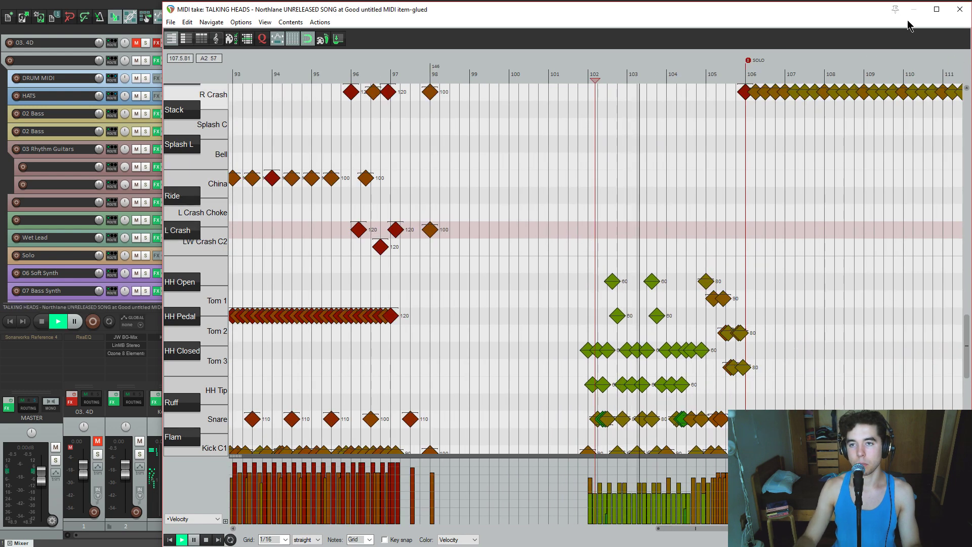
pyautogui.click(961, 9)
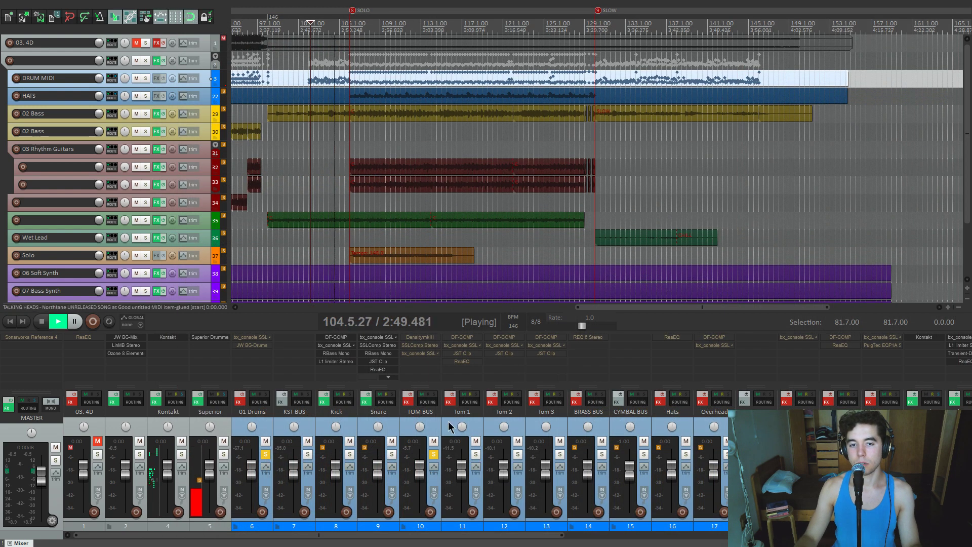
# - Unsolo TOM BUS to hear the full drum kit from around bar 102, solo it again, and stop playback
pyautogui.press('space')
pyautogui.click(433, 454)
pyautogui.press('space')
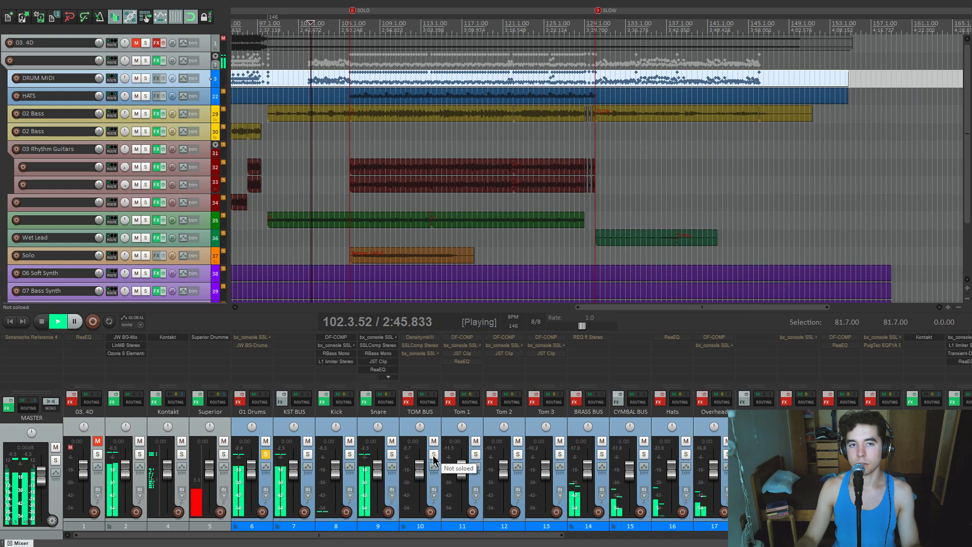
pyautogui.click(434, 454)
pyautogui.press('space')
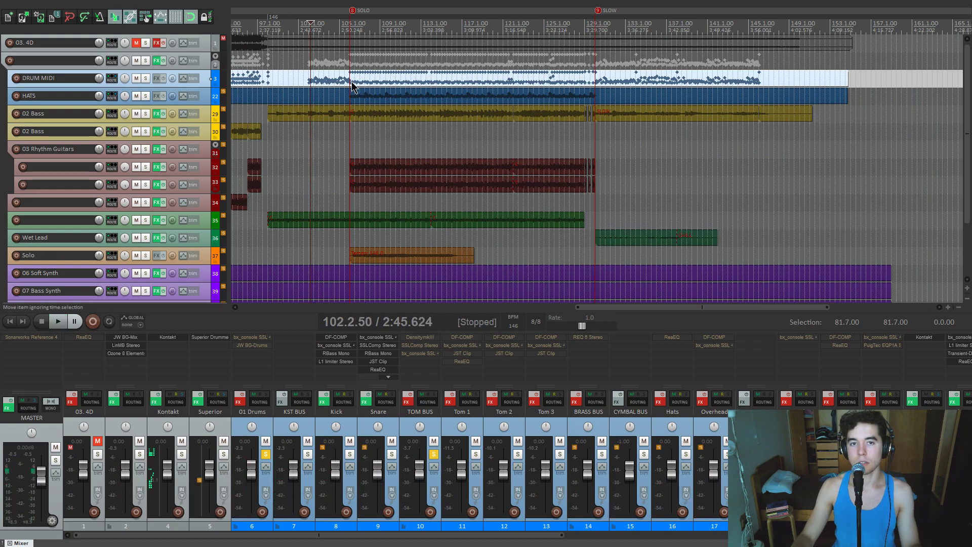
# - Use the drum MIDI item's editor to place the playback start at the tom fill in bar 105, play it, close the editor, and stop
pyautogui.doubleClick(368, 88)
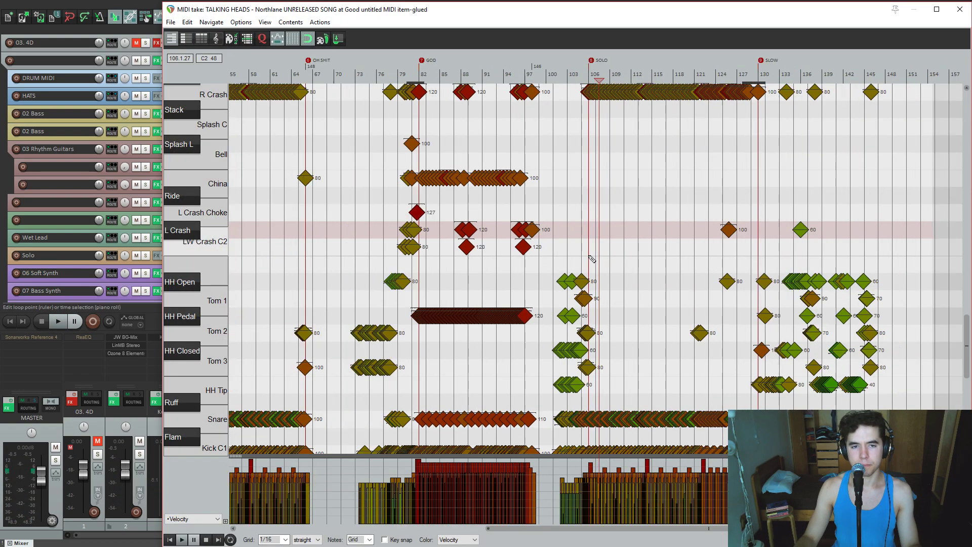
pyautogui.scroll(5, 596, 272)
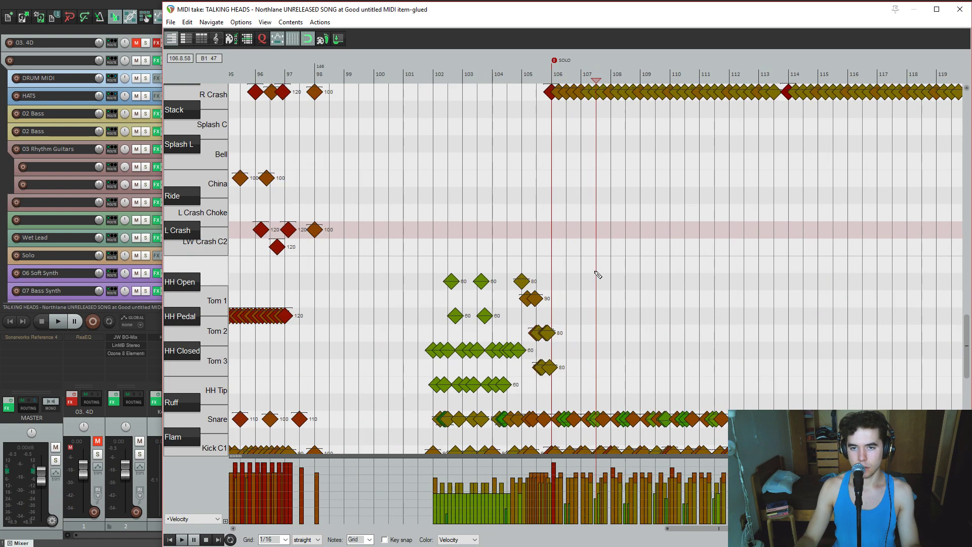
pyautogui.click(429, 240)
pyautogui.press('space')
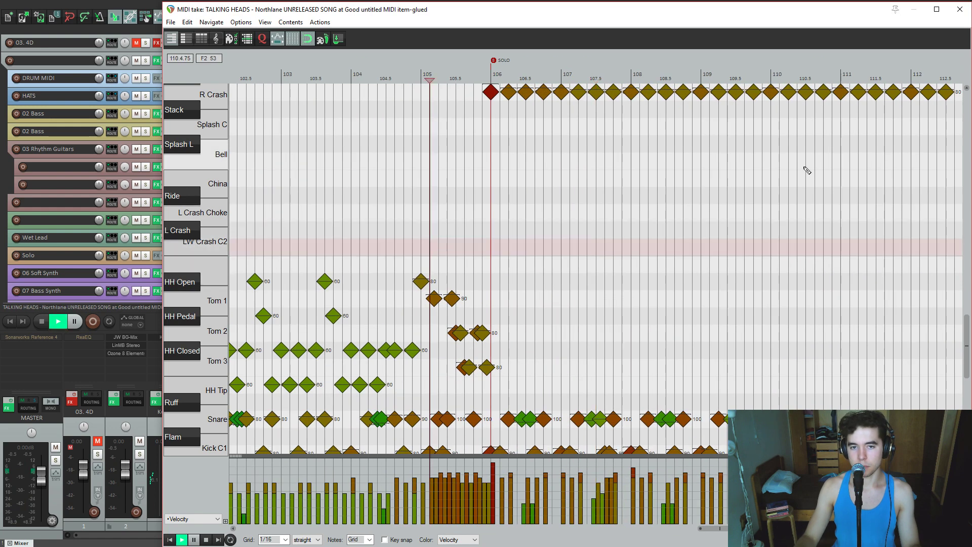
pyautogui.click(963, 7)
pyautogui.press('space')
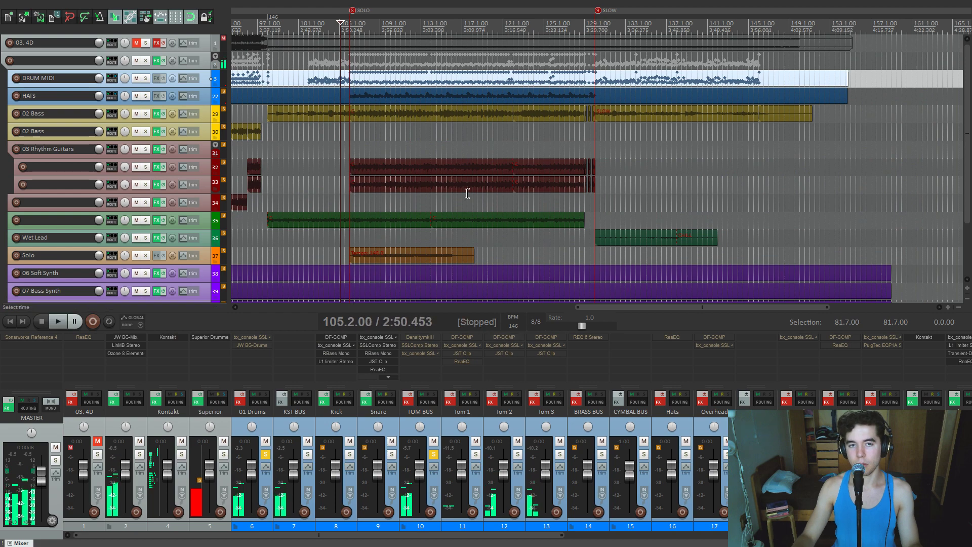
# - Play the soloed tom fill before the SOLO marker twice from bar 105 with the tom effects bypassed
pyautogui.scroll(3, 482, 146)
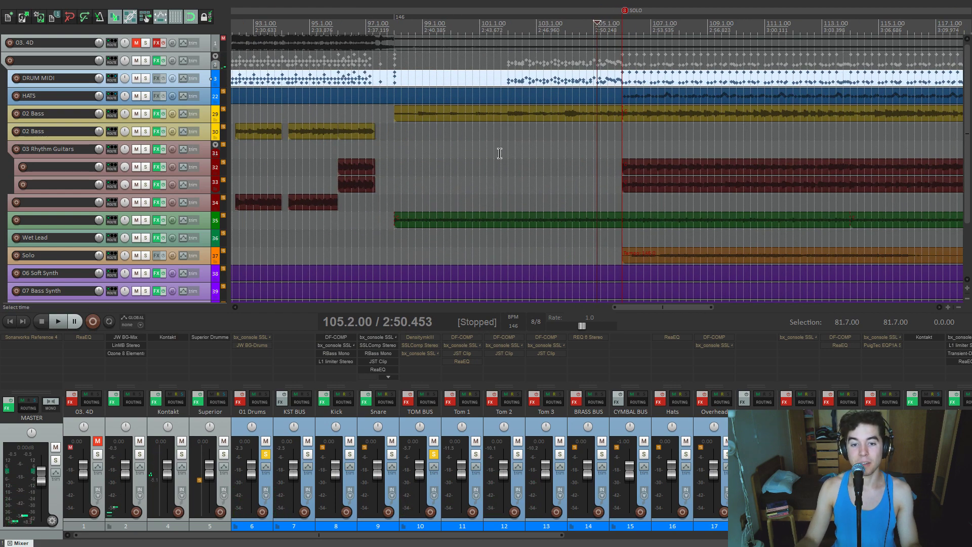
pyautogui.press('space')
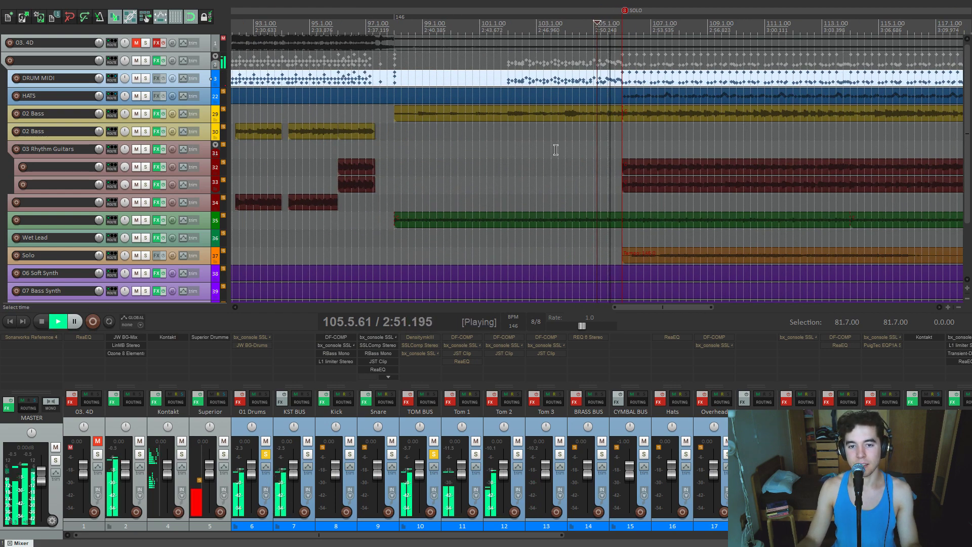
pyautogui.press('space')
pyautogui.press('space')
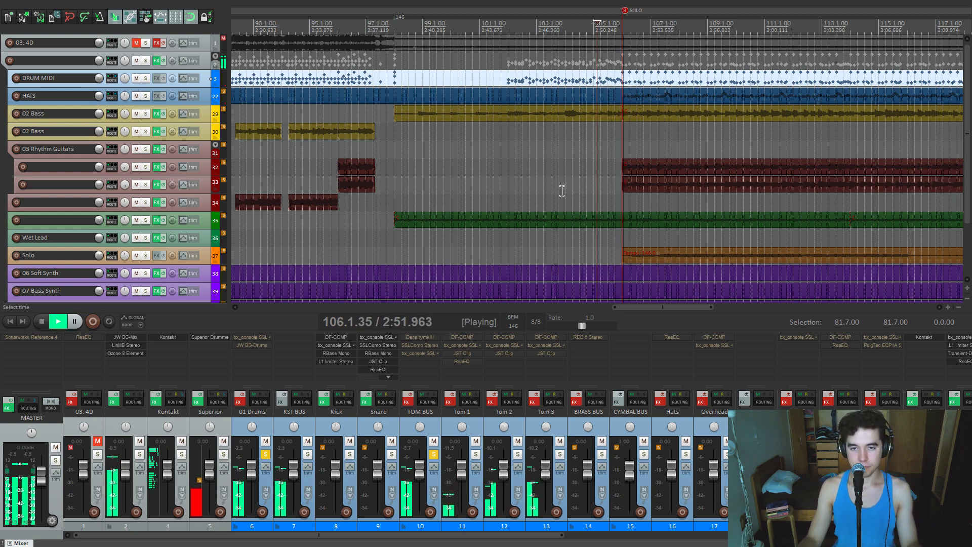
pyautogui.press('space')
# - Enable the effects on Tom 1, Tom 2, Tom 3 and TOM BUS
pyautogui.click(473, 427)
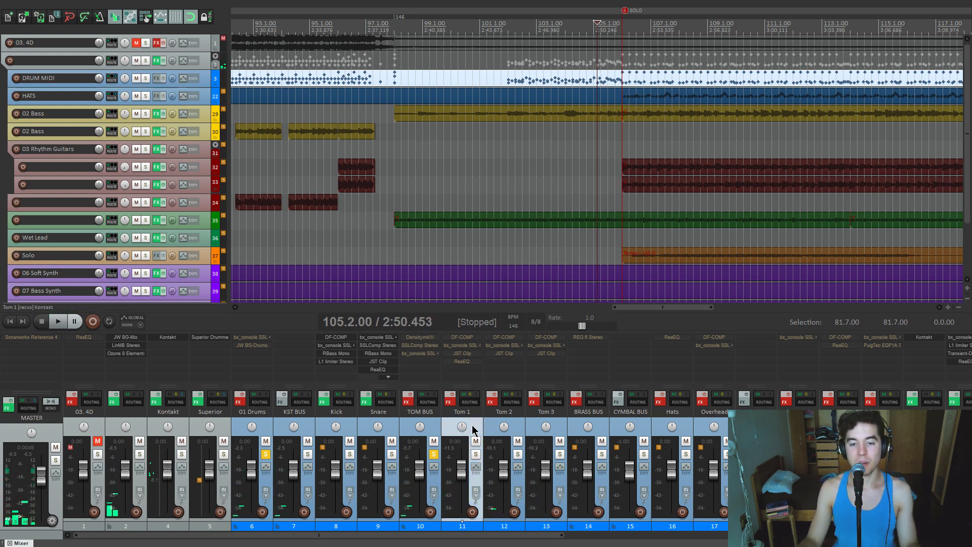
pyautogui.keyDown('shift'); pyautogui.click(531, 435); pyautogui.keyUp('shift')
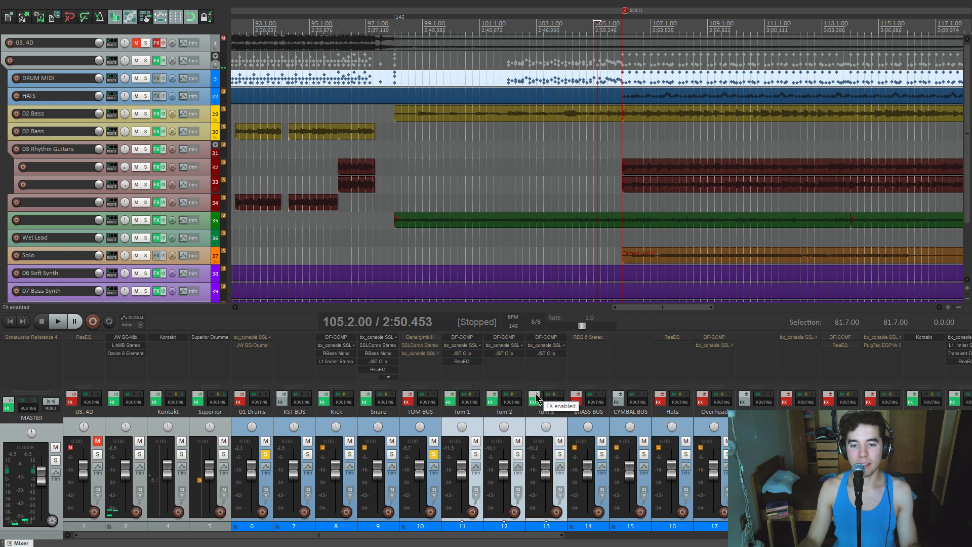
pyautogui.click(438, 432)
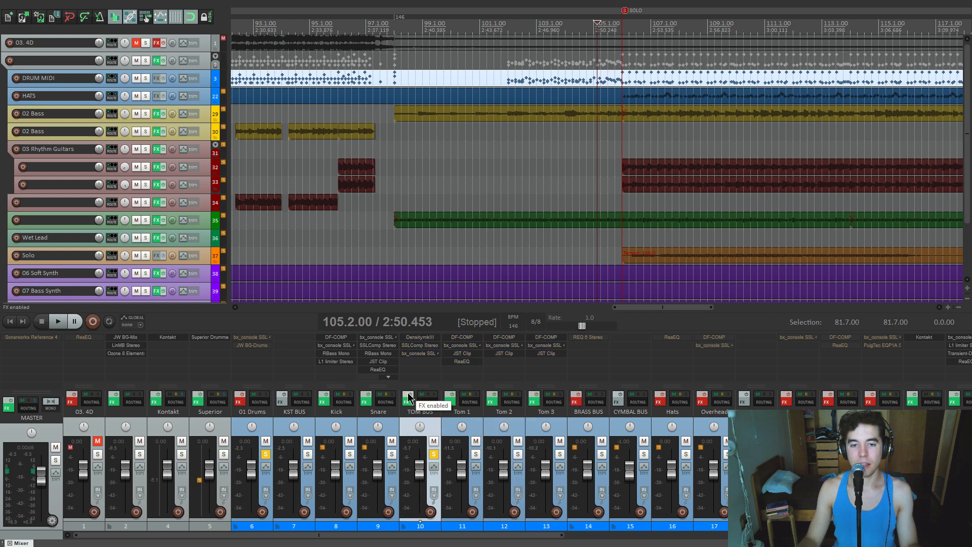
# - Solo Tom 1, play the fill, and open the track's FX chain with DF-COMP in view over the arrangement
pyautogui.click(452, 432)
pyautogui.click(476, 454)
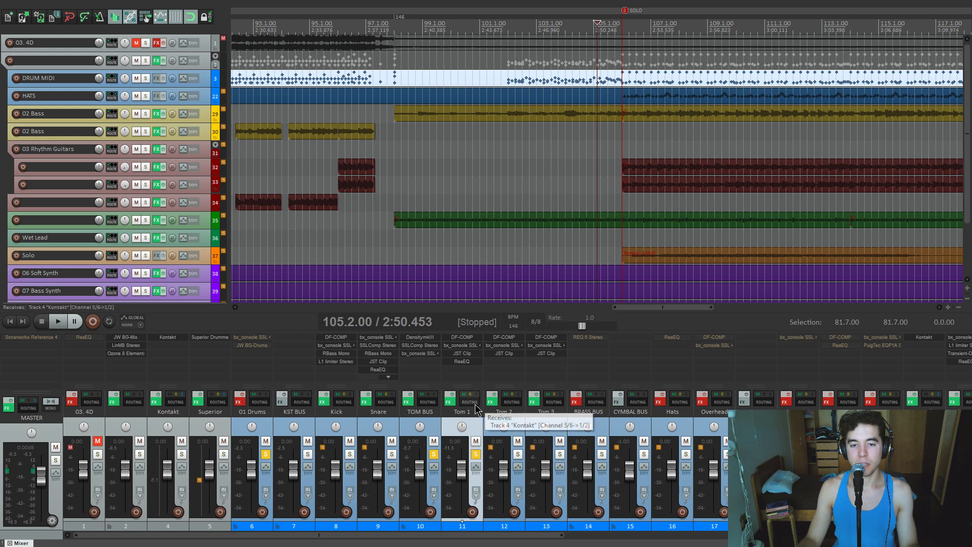
pyautogui.press('space')
pyautogui.click(449, 401)
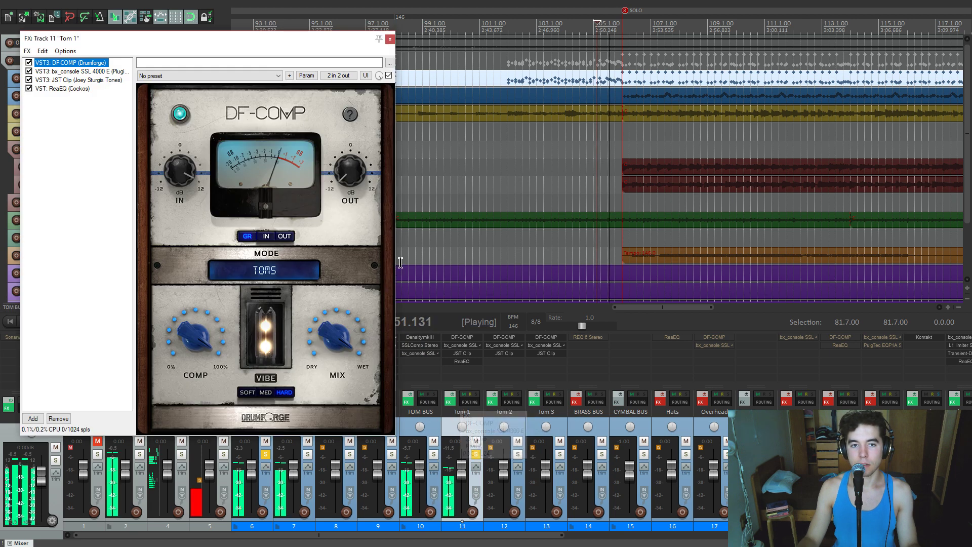
pyautogui.moveTo(282, 46); pyautogui.dragTo(786, 93)
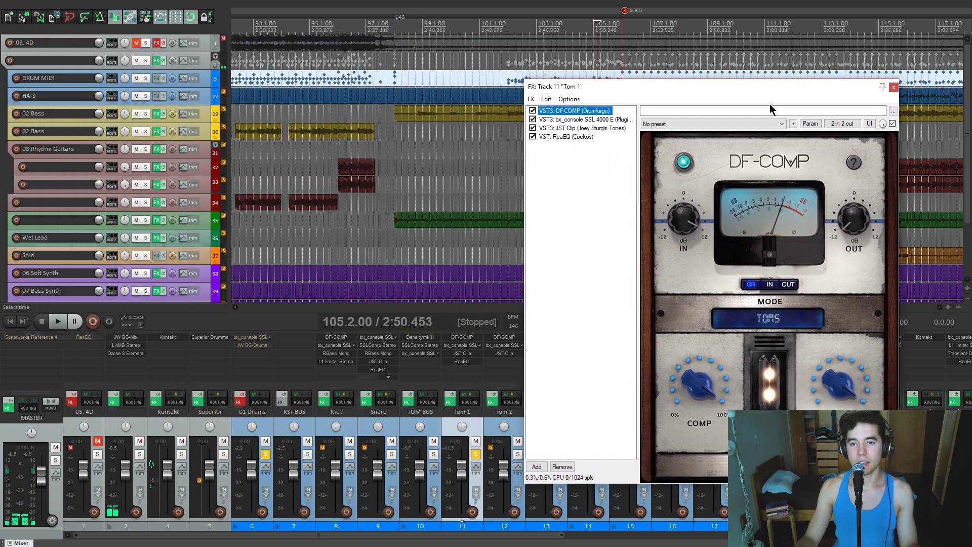
# - Play Tom 1 while examining DF-COMP's gain reduction meter, Toms mode, and Comp and Mix settings
pyautogui.press('space')
pyautogui.moveTo(780, 270)
pyautogui.moveTo(856, 384)
pyautogui.press('space')
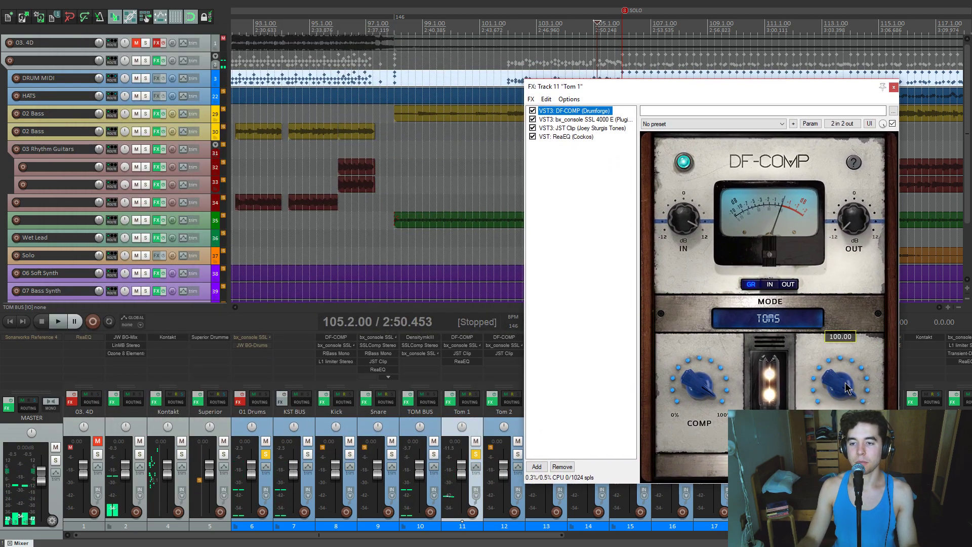
pyautogui.moveTo(709, 95); pyautogui.dragTo(720, 101)
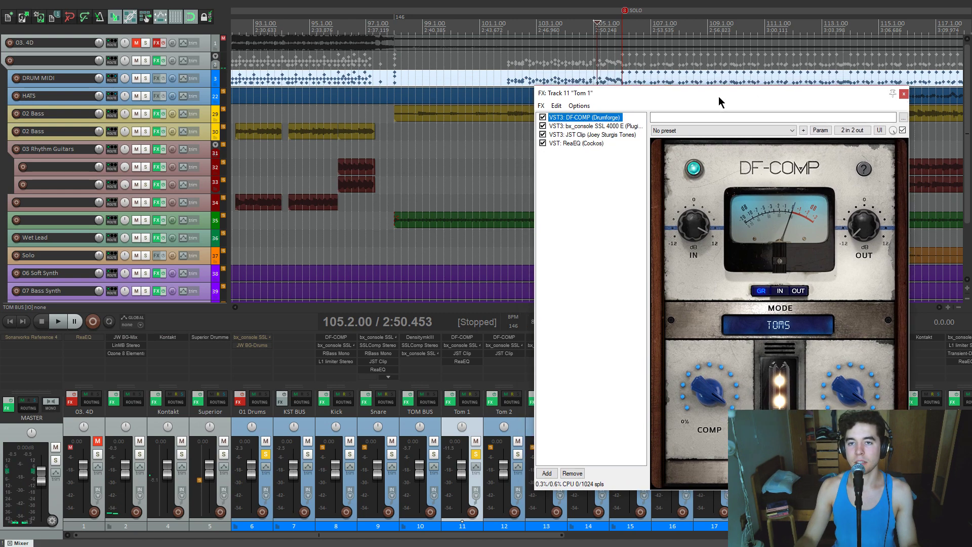
# - Show bx_console SSL 4000 E in Tom 1's FX chain, review its channel settings, and play the tom through it
pyautogui.click(625, 129)
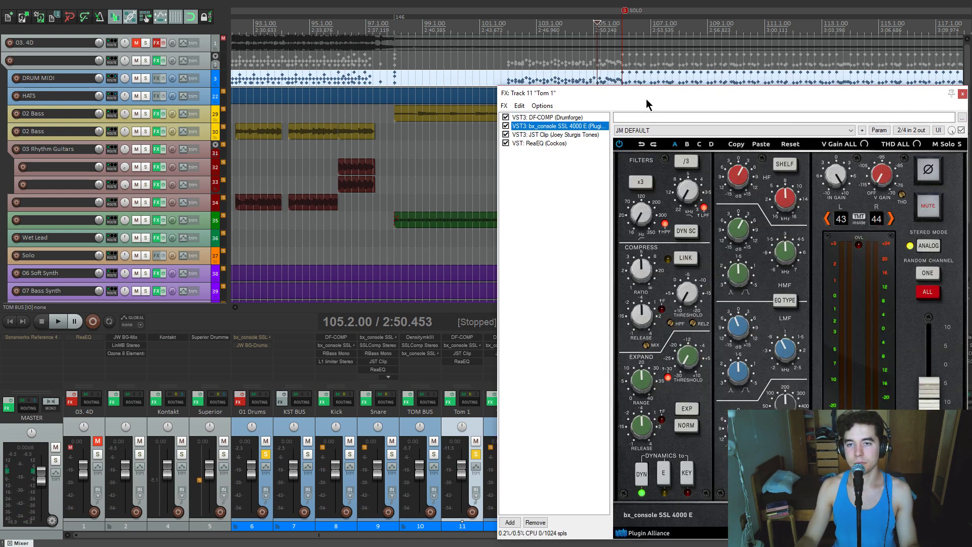
pyautogui.moveTo(643, 99); pyautogui.dragTo(631, 83)
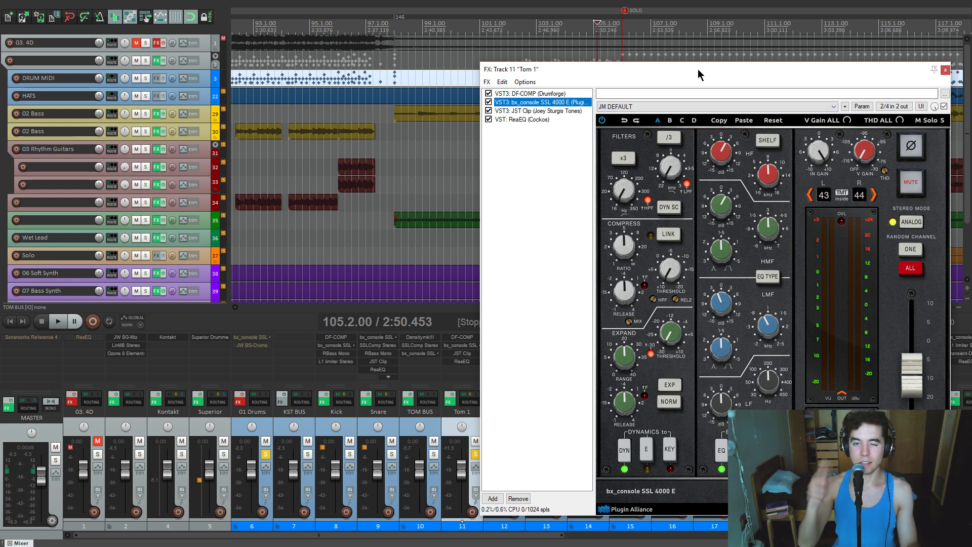
pyautogui.press('space')
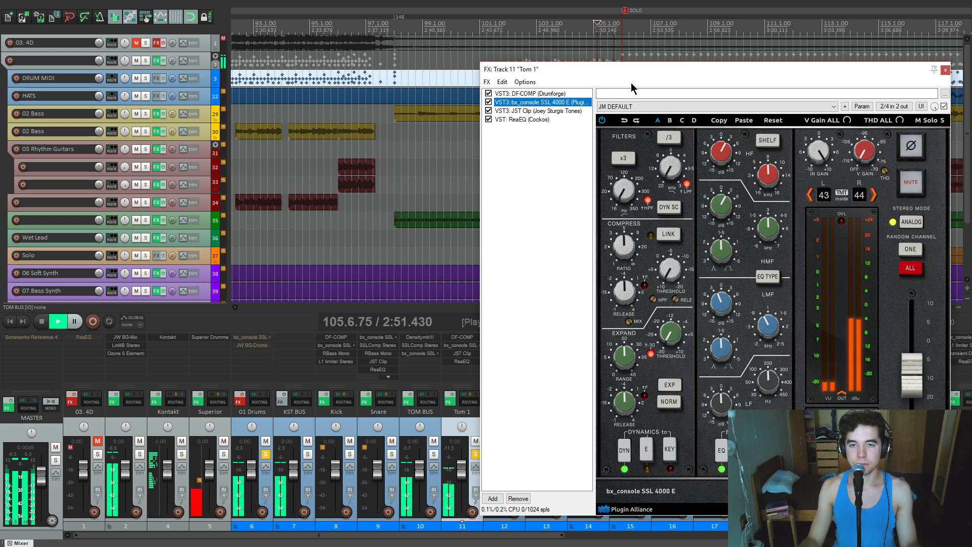
# - Stop playback and show JST Clip in Tom 1's FX chain to review its clipping amount
pyautogui.click(553, 111)
pyautogui.press('space')
pyautogui.moveTo(653, 71); pyautogui.dragTo(658, 108)
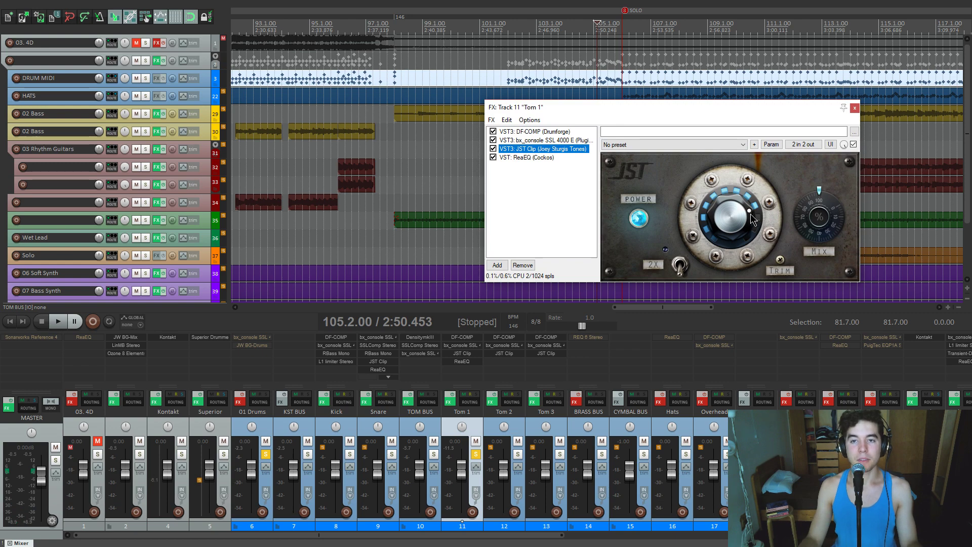
# - Compare Tom 1 with JST Clip's main knob at minimum and at a higher amount, and return it to its original setting
pyautogui.press('space')
pyautogui.moveTo(740, 218); pyautogui.dragTo(732, 330)
pyautogui.press('space')
pyautogui.press('space')
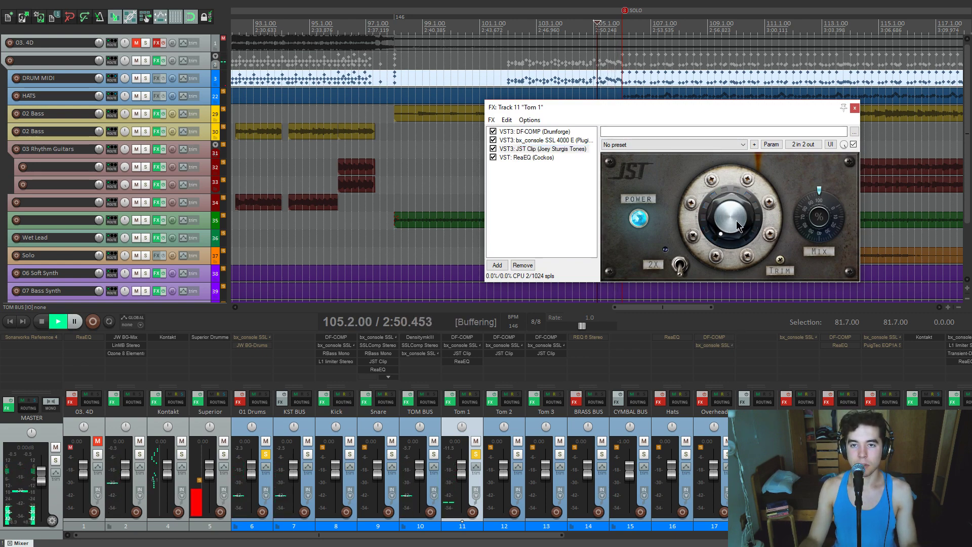
pyautogui.moveTo(731, 226); pyautogui.dragTo(745, 188)
pyautogui.press('space')
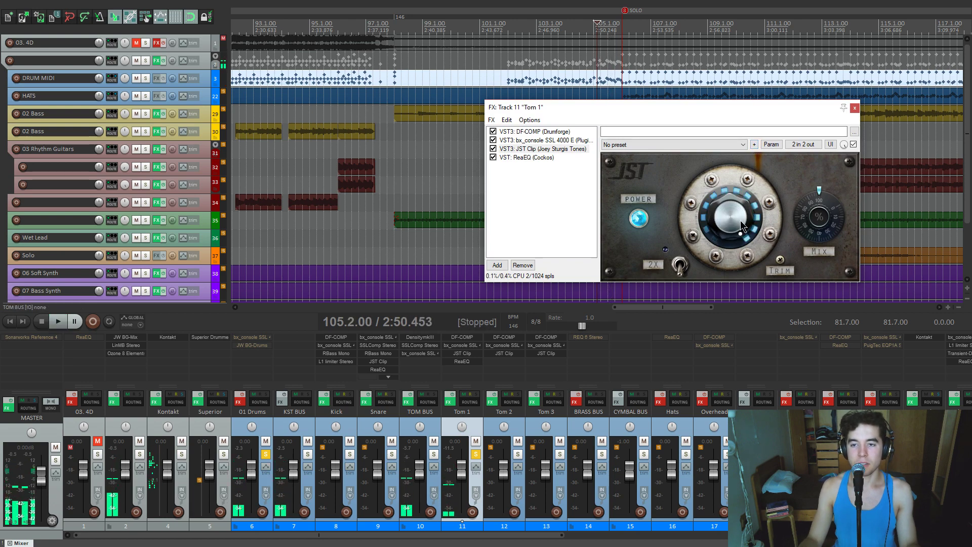
pyautogui.scroll(-3, 741, 221)
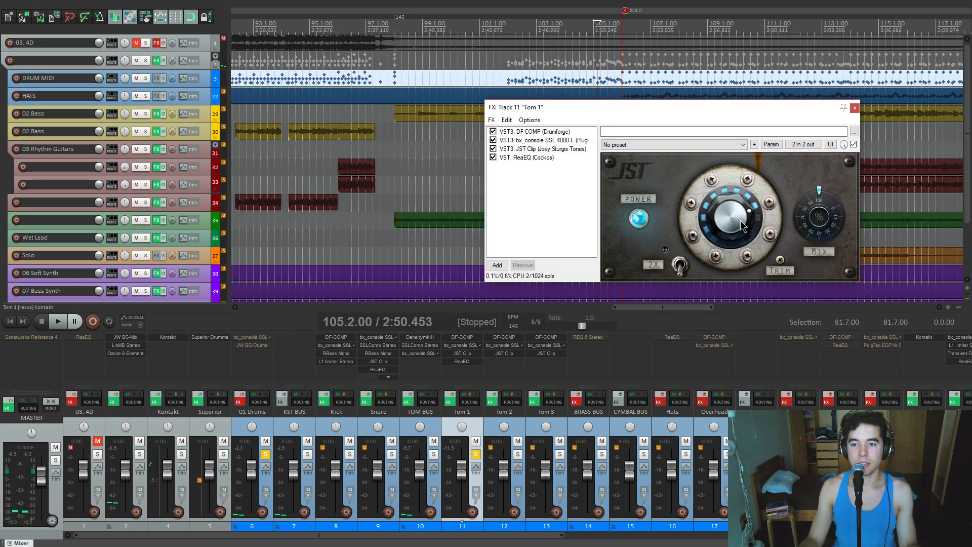
# - Show ReaEQ in Tom 1's FX chain and locate band 1's low-frequency cut
pyautogui.moveTo(734, 111); pyautogui.dragTo(758, 145)
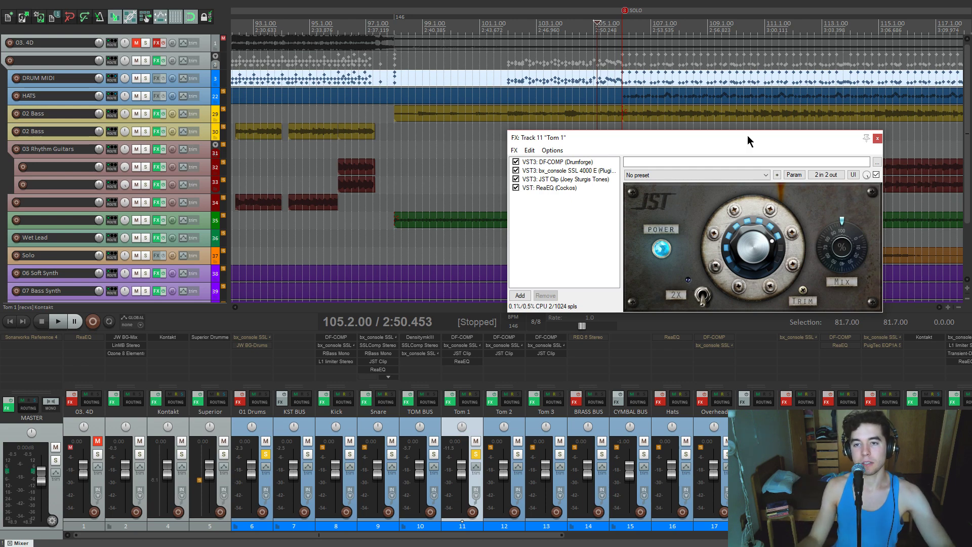
pyautogui.click(567, 188)
pyautogui.moveTo(711, 142); pyautogui.dragTo(711, 120)
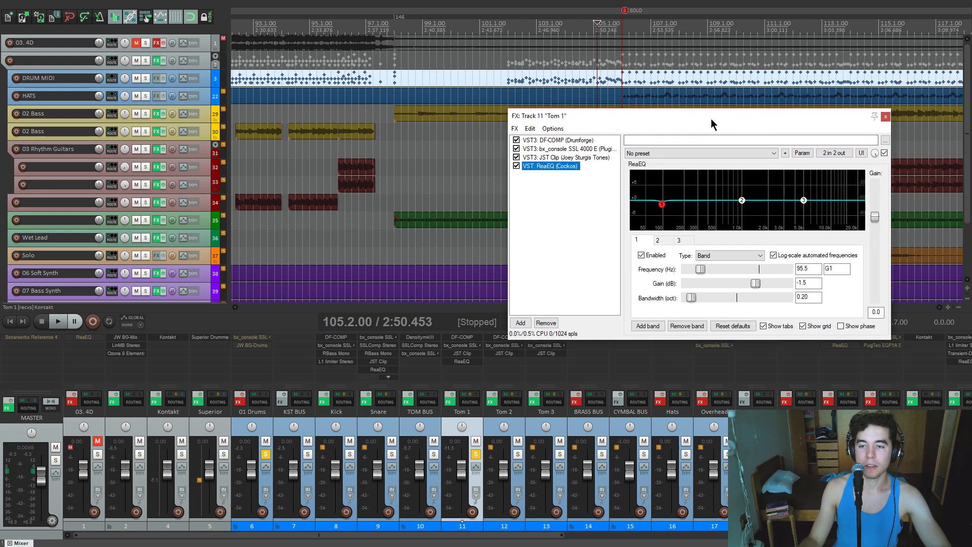
pyautogui.moveTo(664, 206)
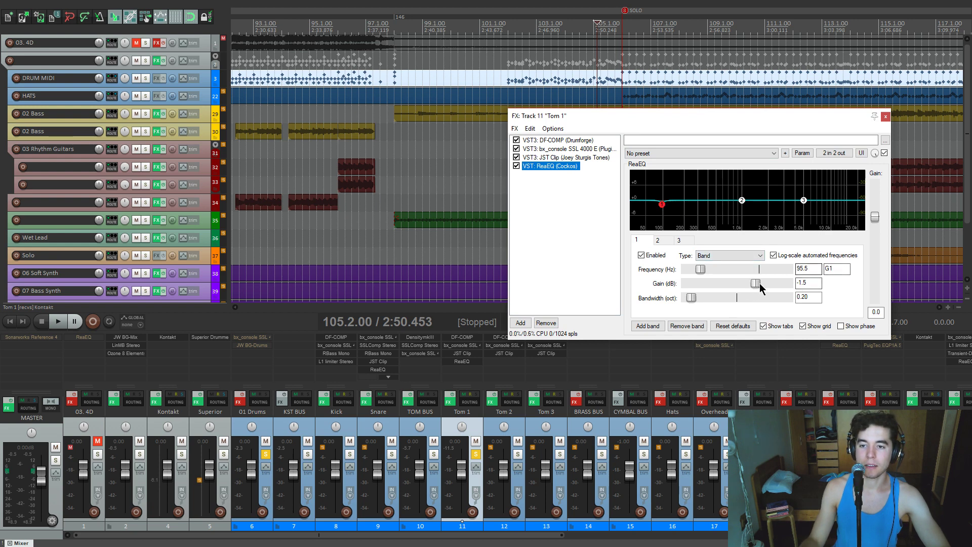
# - Boost ReaEQ band 1's gain on Tom 1 to 12.0 dB and play the tom to hear its resonance
pyautogui.moveTo(760, 285); pyautogui.dragTo(791, 283)
pyautogui.press('space')
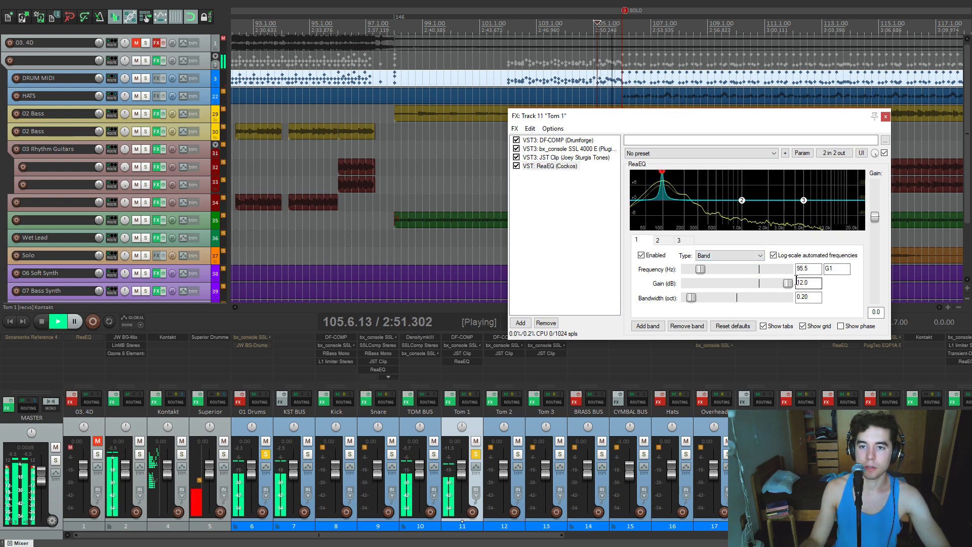
pyautogui.press('space')
# - Set ReaEQ band 1's gain on Tom 1 to -2 dB and close the FX chain
pyautogui.moveTo(814, 284); pyautogui.dragTo(720, 294)
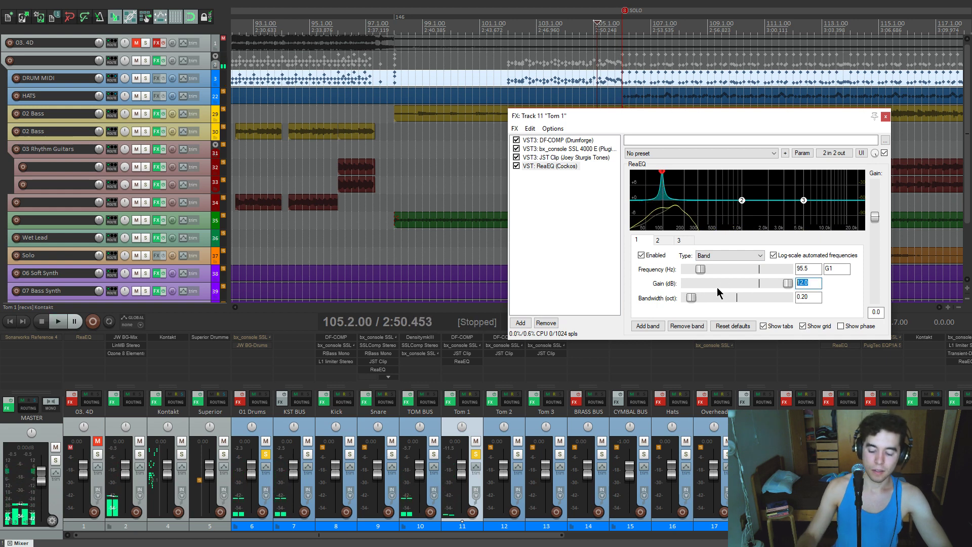
pyautogui.write('-2')
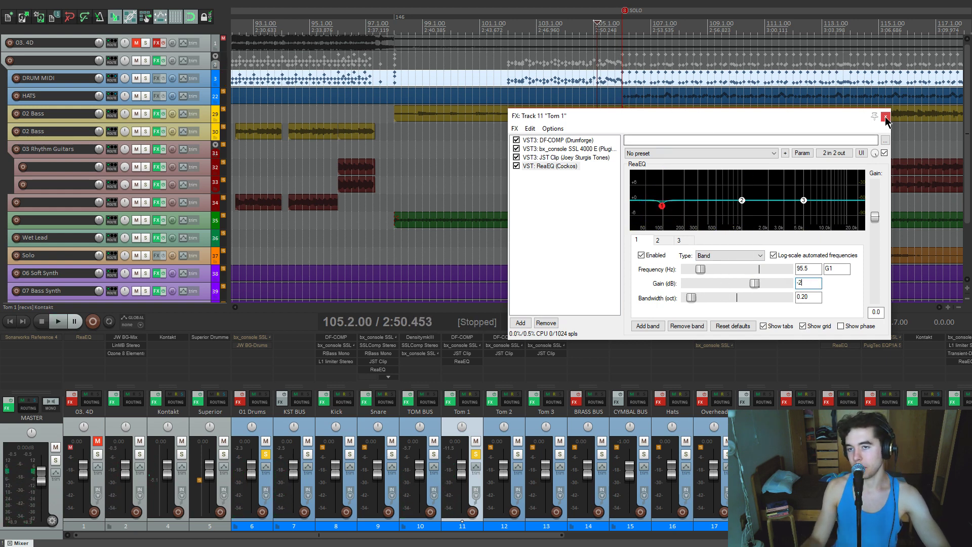
pyautogui.click(885, 117)
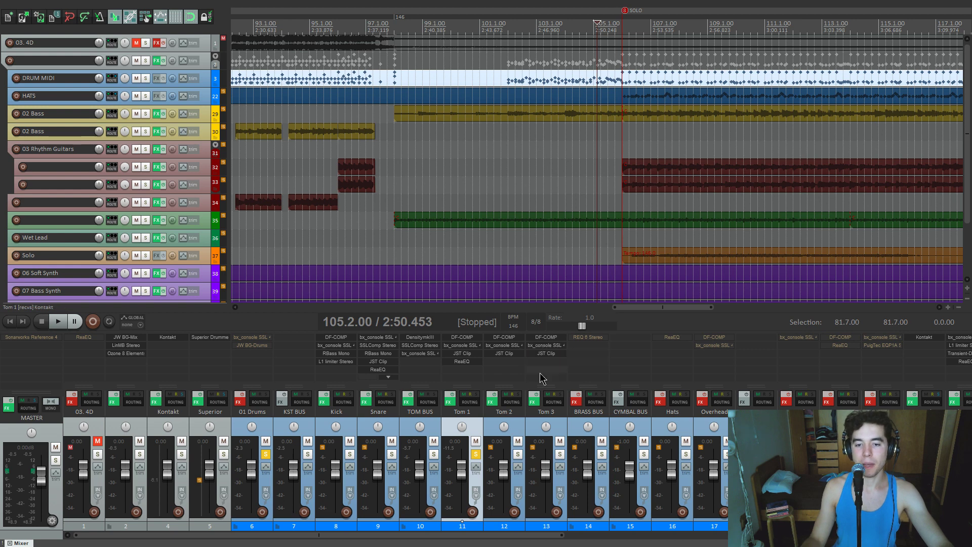
# - Unsolo Tom 1 and play the tom fill through the soloed TOM BUS
pyautogui.click(476, 455)
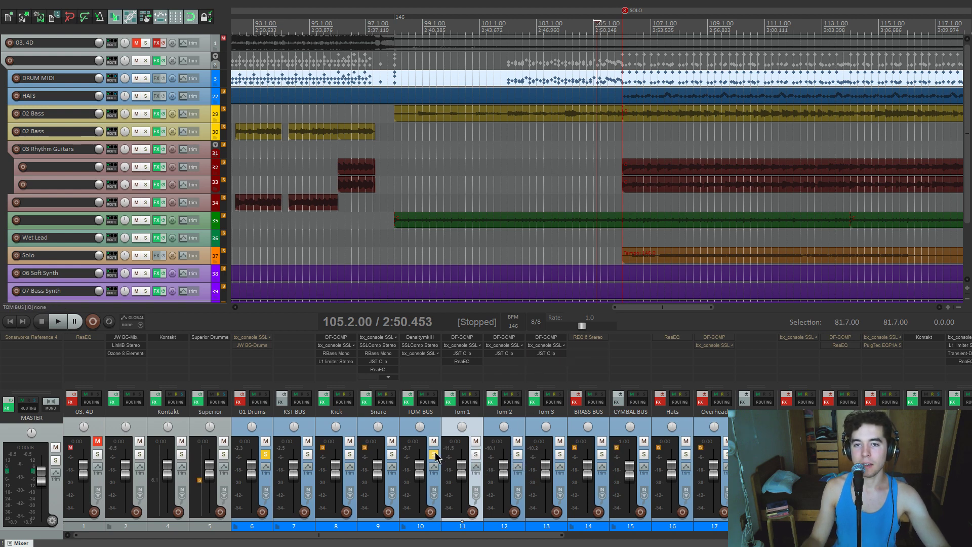
pyautogui.press('space')
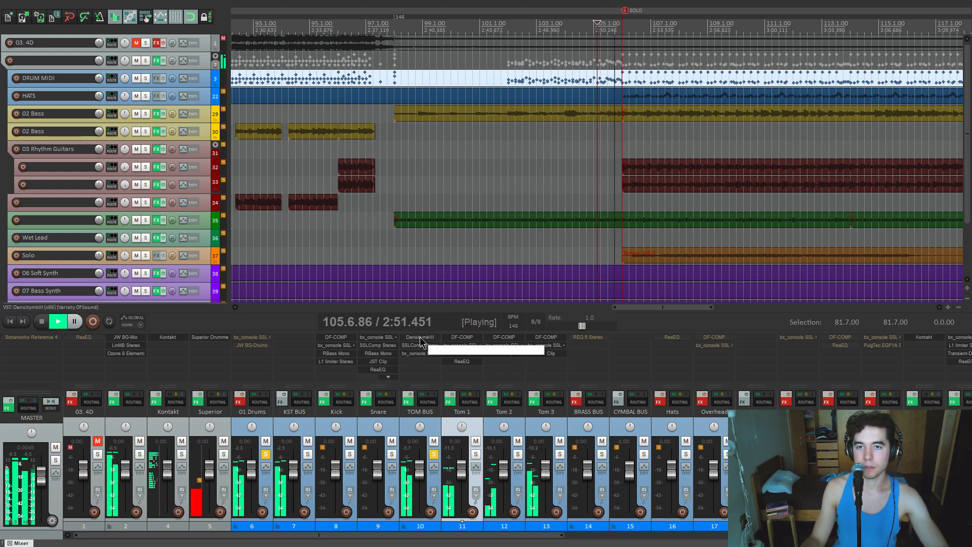
pyautogui.press('space')
# - Open DensitymkIII on TOM BUS, close its small host window, and examine the compressor's Range, Drive, Timing, Color and Makeup settings
pyautogui.click(420, 338)
pyautogui.moveTo(403, 61); pyautogui.dragTo(596, 137)
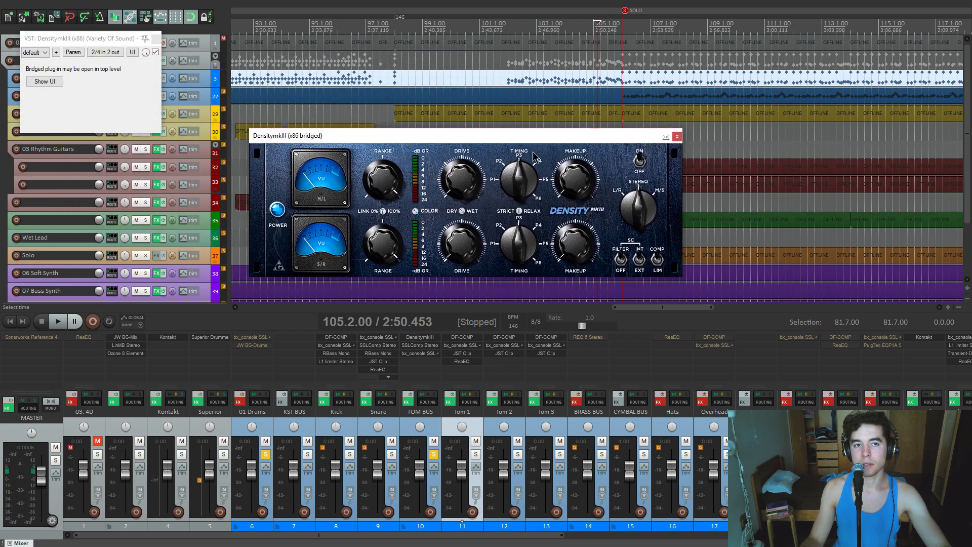
pyautogui.click(157, 38)
pyautogui.moveTo(397, 138); pyautogui.dragTo(417, 146)
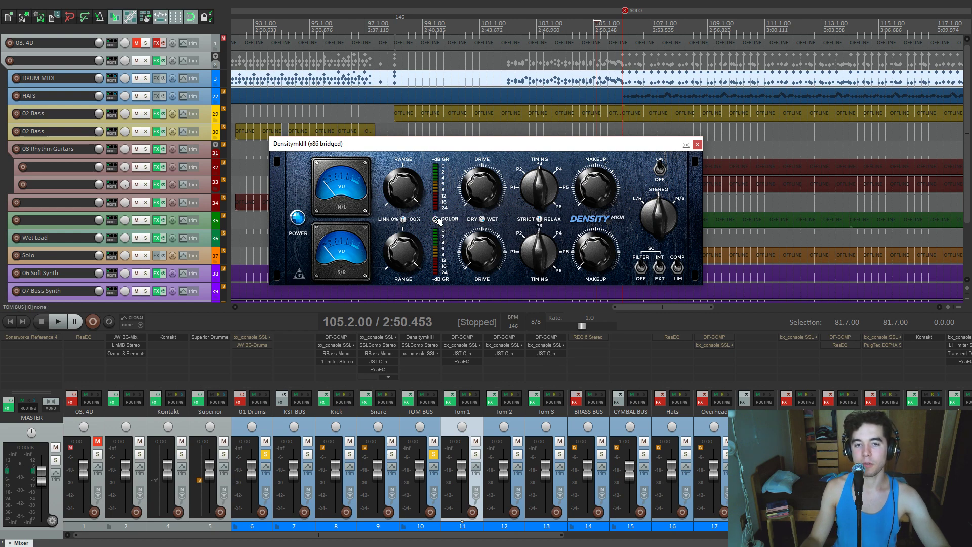
# - Compare the tom fill with DensitymkIII on TOM BUS switched off and back on, and close the compressor
pyautogui.moveTo(461, 147)
pyautogui.mouseDown()
pyautogui.moveTo(488, 127)
pyautogui.moveTo(474, 132)
pyautogui.mouseUp()
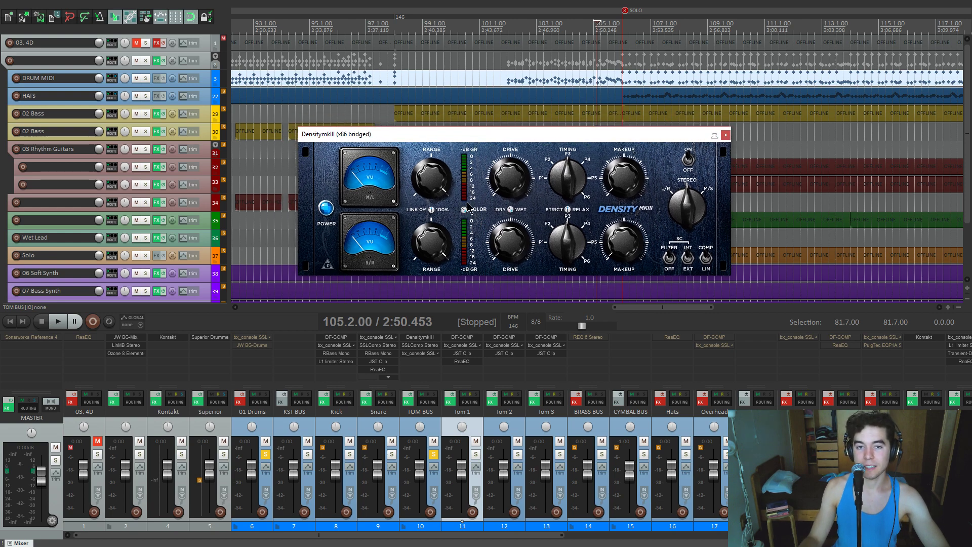
pyautogui.moveTo(591, 139)
pyautogui.mouseDown()
pyautogui.moveTo(595, 172)
pyautogui.moveTo(577, 138)
pyautogui.moveTo(598, 152)
pyautogui.mouseUp()
pyautogui.click(676, 156)
pyautogui.click(602, 135)
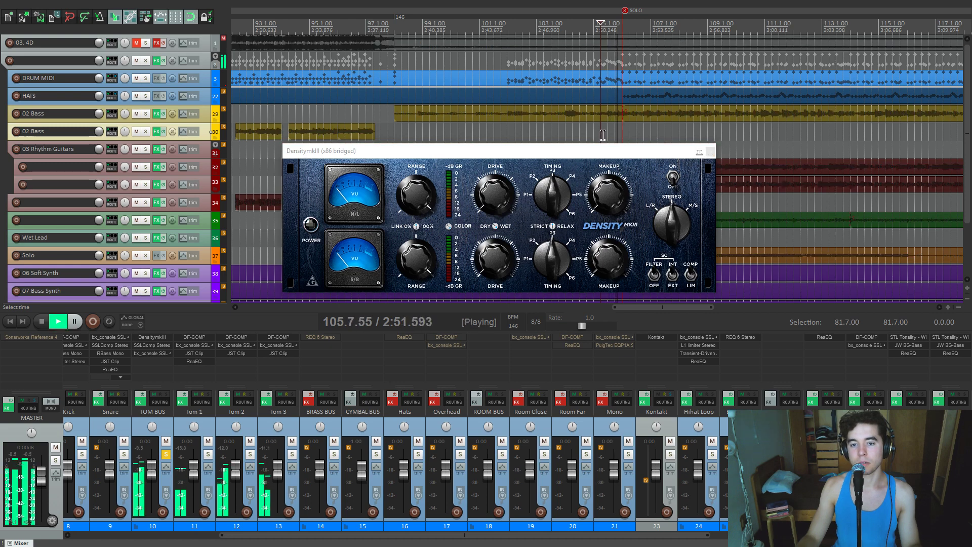
pyautogui.press('space')
pyautogui.click(672, 176)
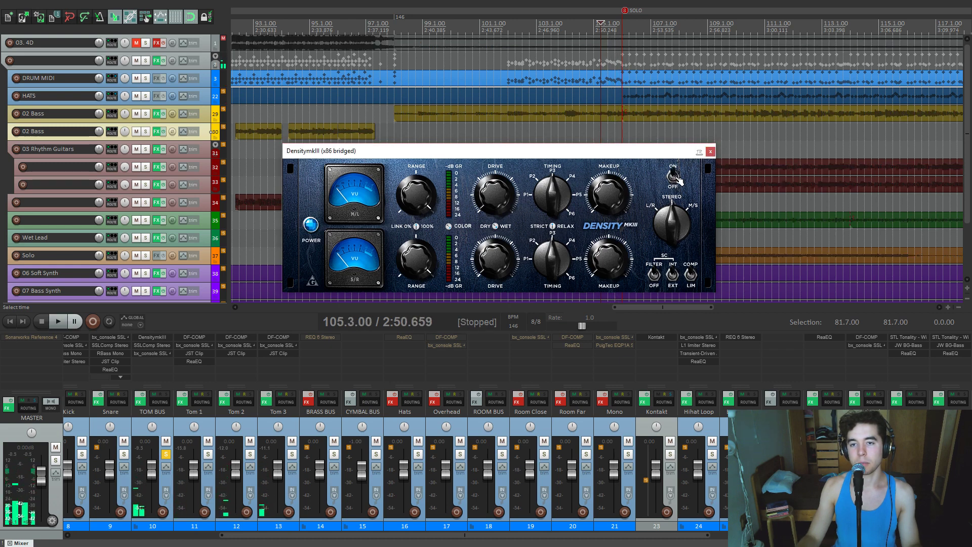
pyautogui.press('space')
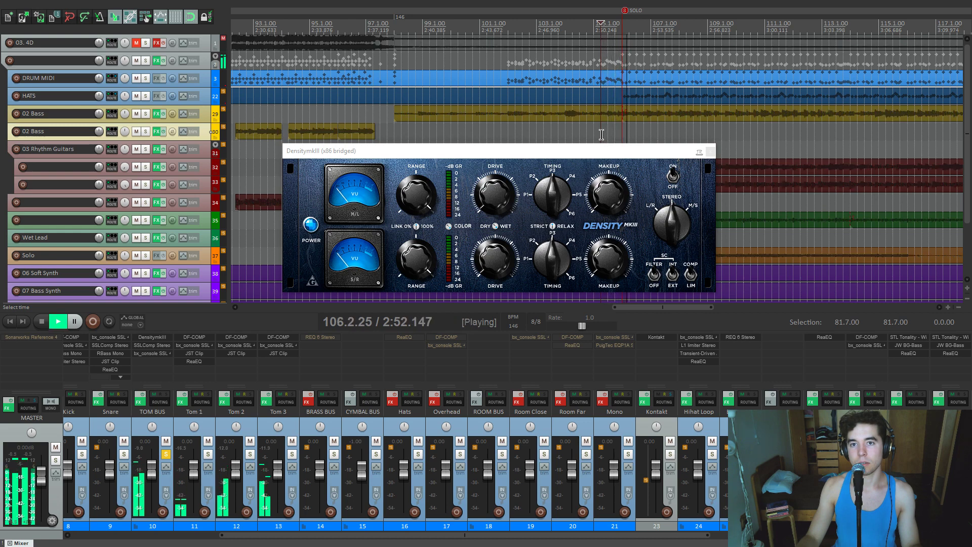
pyautogui.click(710, 151)
pyautogui.press('space')
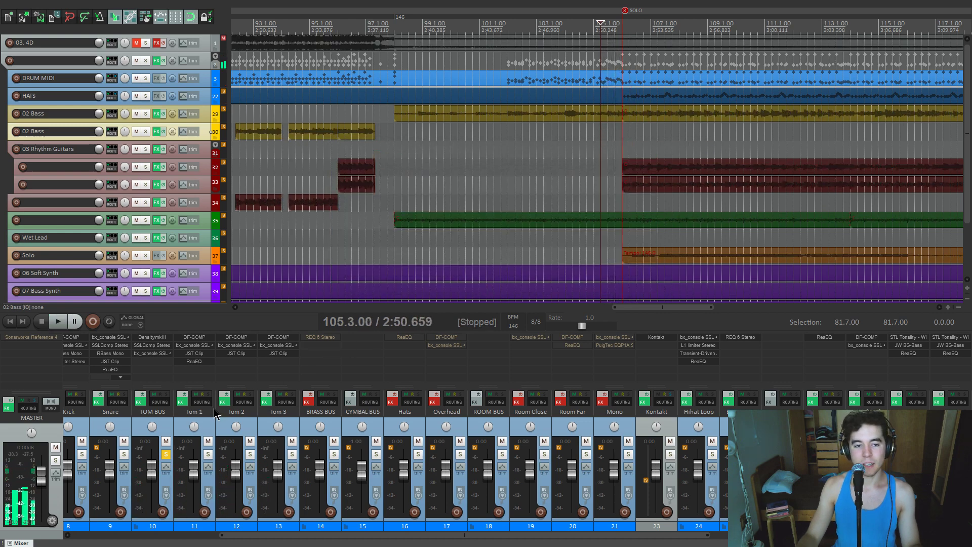
# - Open SSLComp Stereo on TOM BUS, examine its compression settings, and play the tom fill from 105.1.00
pyautogui.click(152, 345)
pyautogui.moveTo(478, 94); pyautogui.dragTo(627, 168)
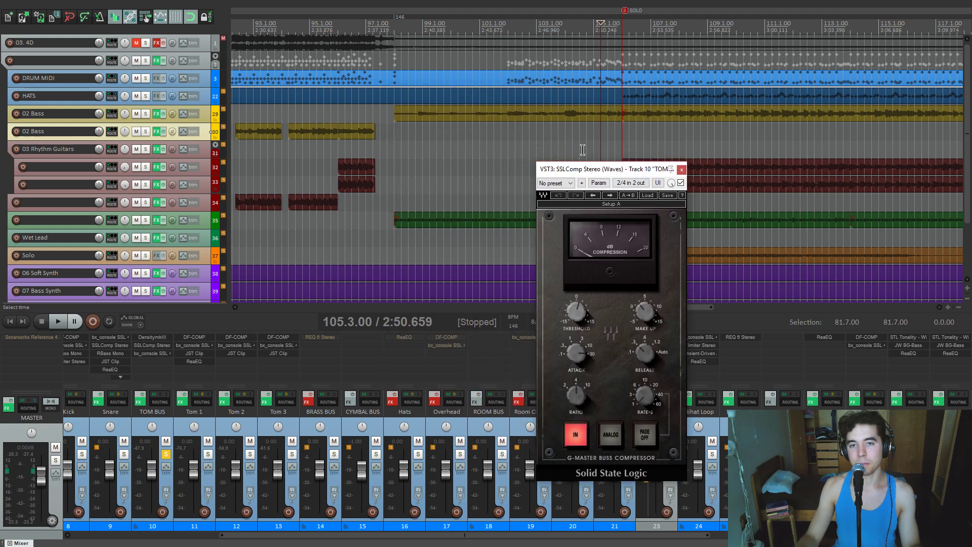
pyautogui.click(599, 140)
pyautogui.scroll(5, 607, 143)
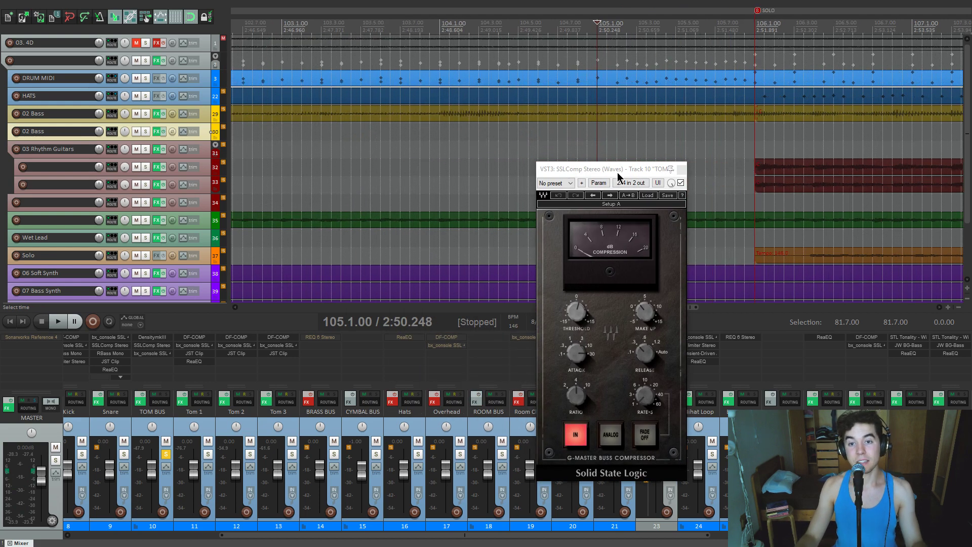
pyautogui.moveTo(618, 173); pyautogui.dragTo(641, 148)
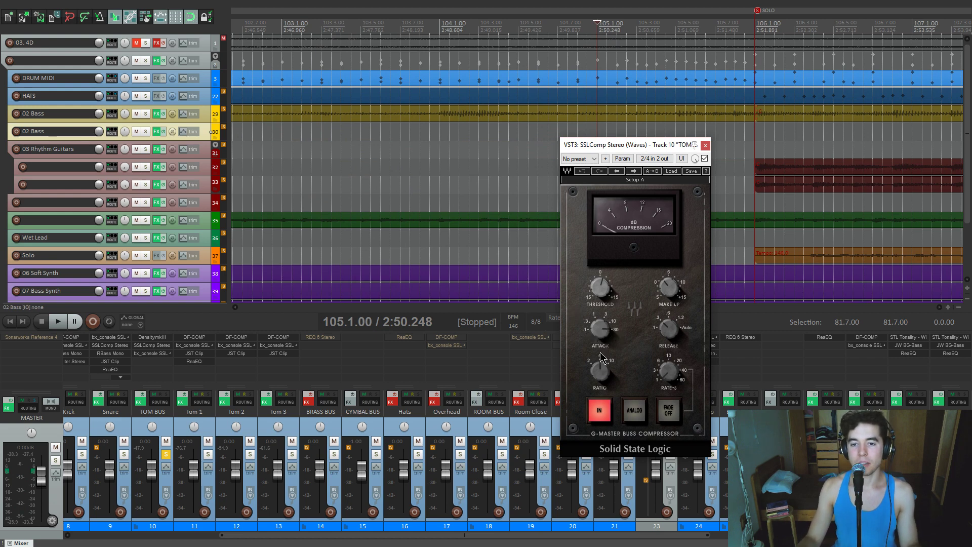
pyautogui.click(595, 128)
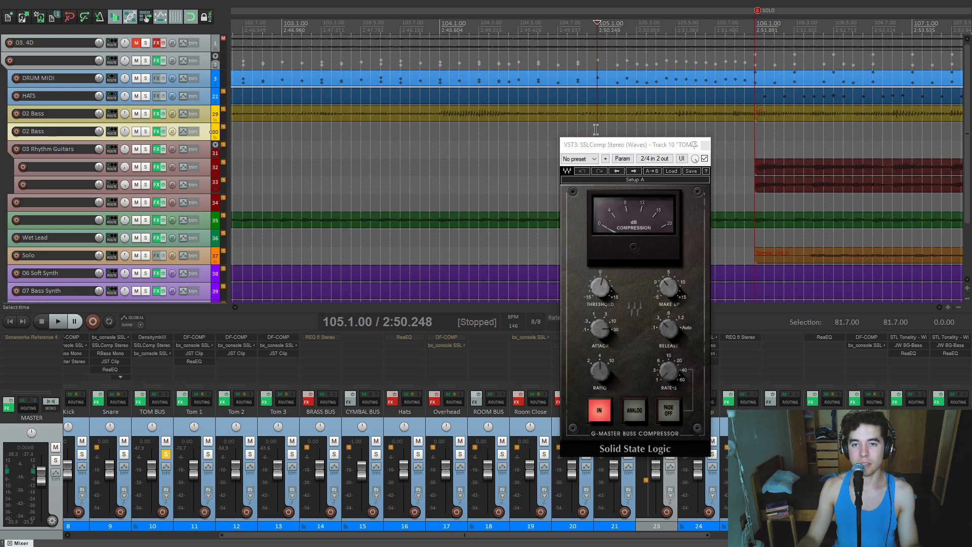
pyautogui.press('space')
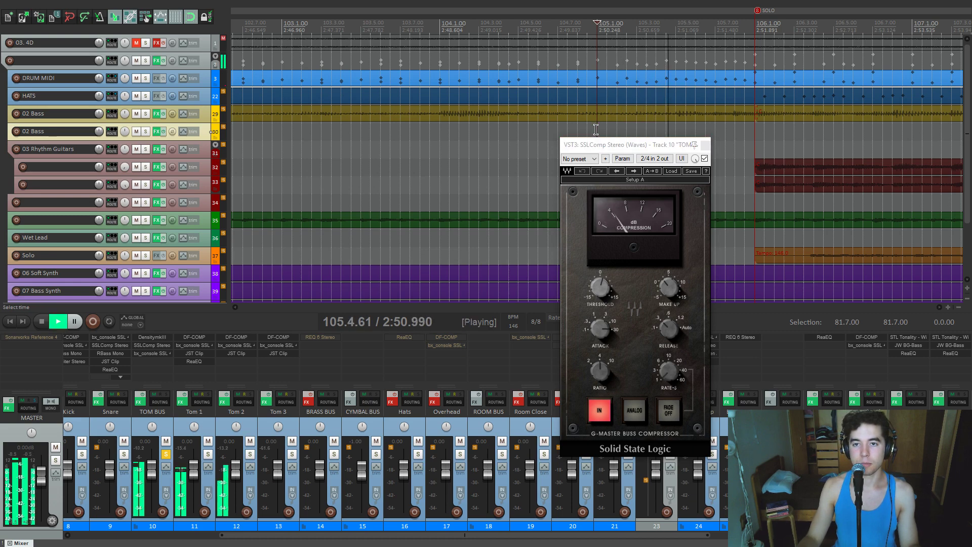
# - Compare the tom fill with SSLComp Stereo bypassed and re-enabled, and close the compressor
pyautogui.click(705, 158)
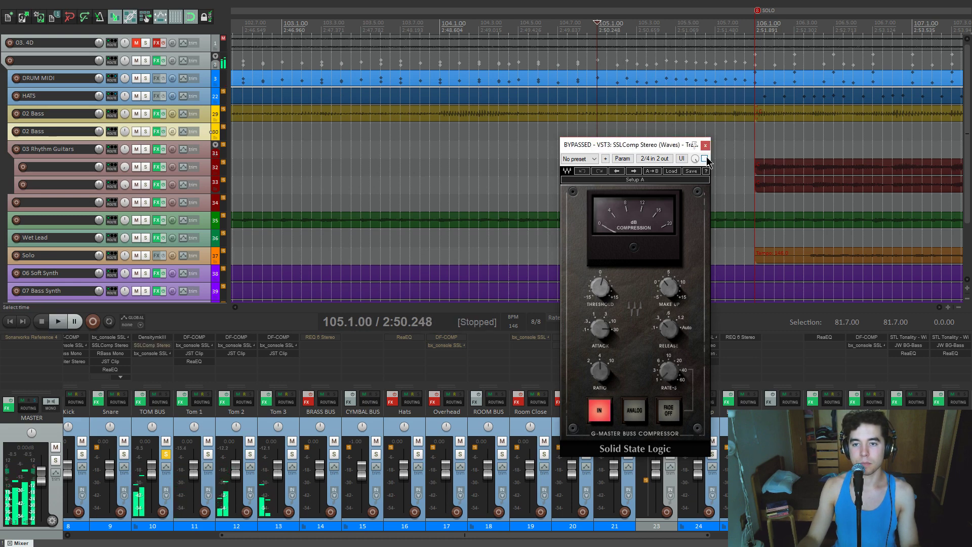
pyautogui.press('space')
pyautogui.click(705, 159)
pyautogui.press('space')
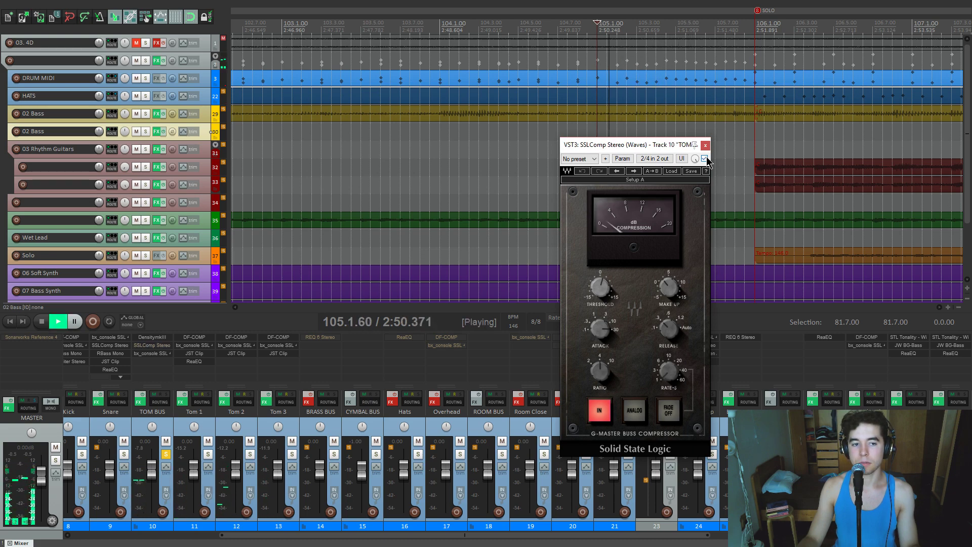
pyautogui.press('space')
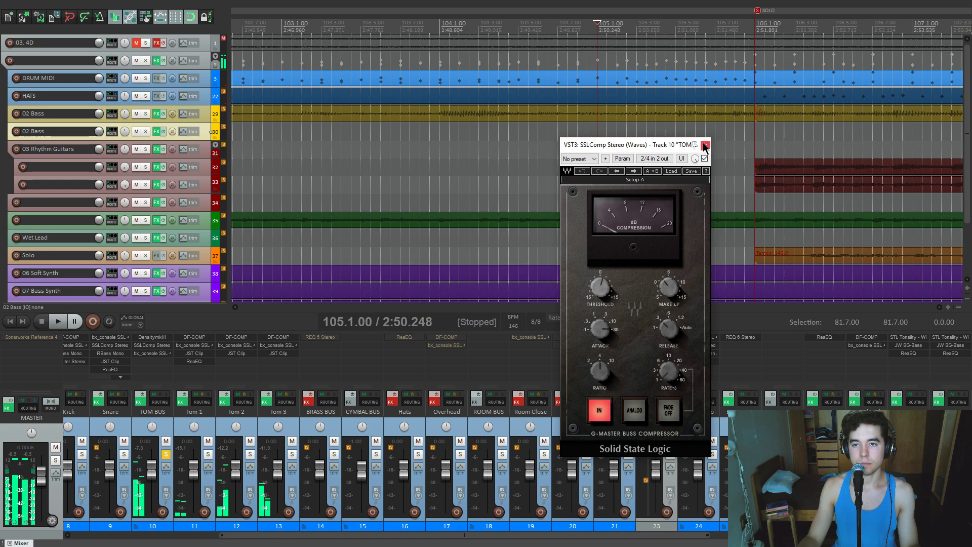
pyautogui.click(705, 145)
# - Open bx_console SSL 4000 E on TOM BUS, examine its filter, dynamics and EQ settings, and close it
pyautogui.click(151, 353)
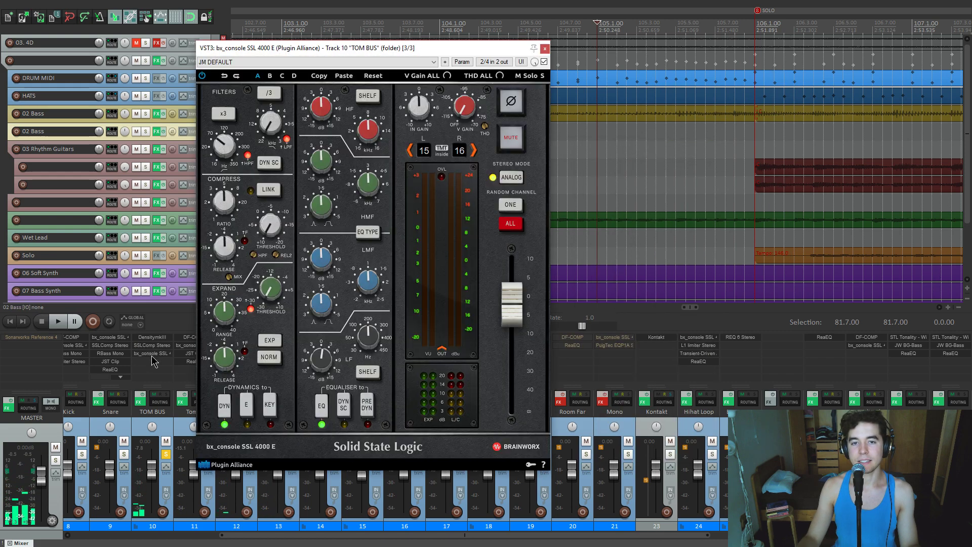
pyautogui.moveTo(444, 52); pyautogui.dragTo(614, 75)
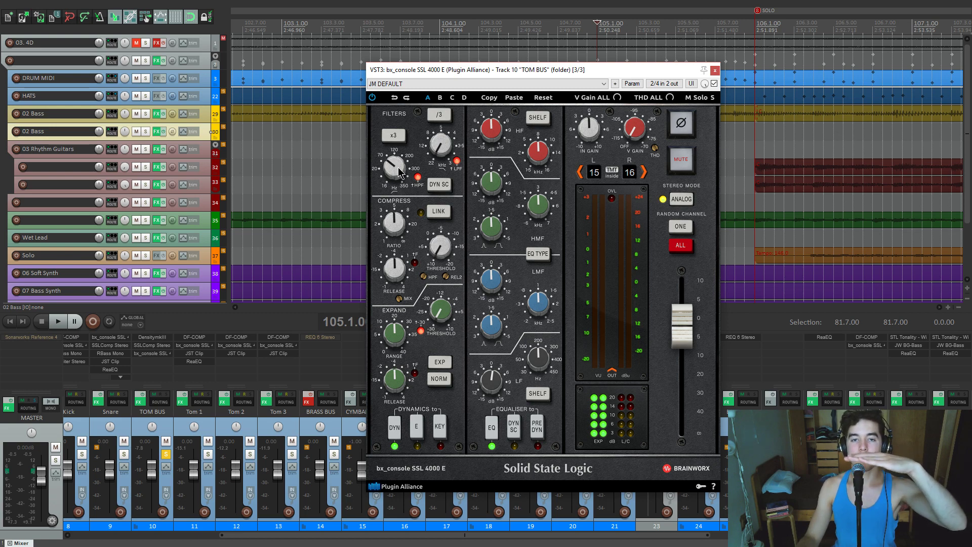
pyautogui.click(714, 70)
# - Switch the solo from TOM BUS to BRASS BUS and play the cymbals from 106.1.00
pyautogui.scroll(-2, 558, 161)
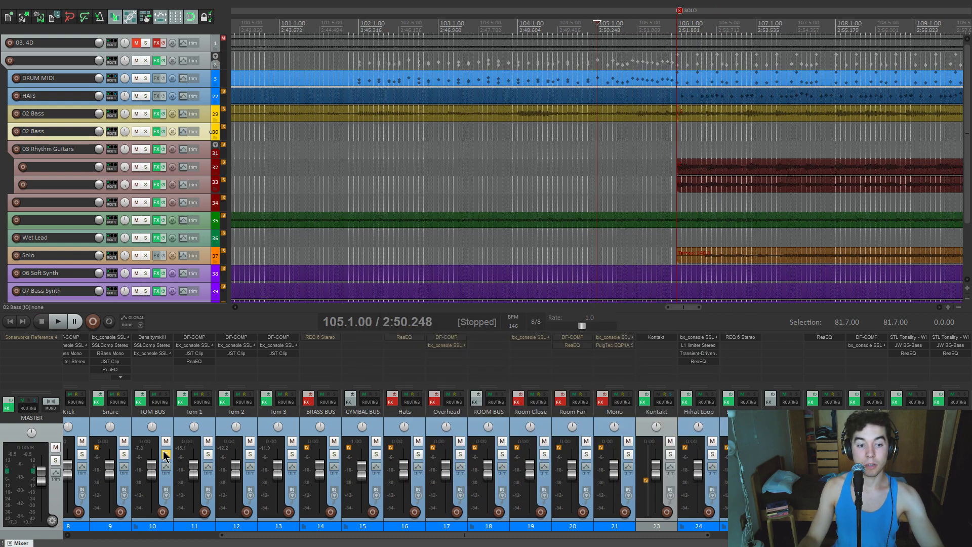
pyautogui.click(334, 454)
pyautogui.click(669, 140)
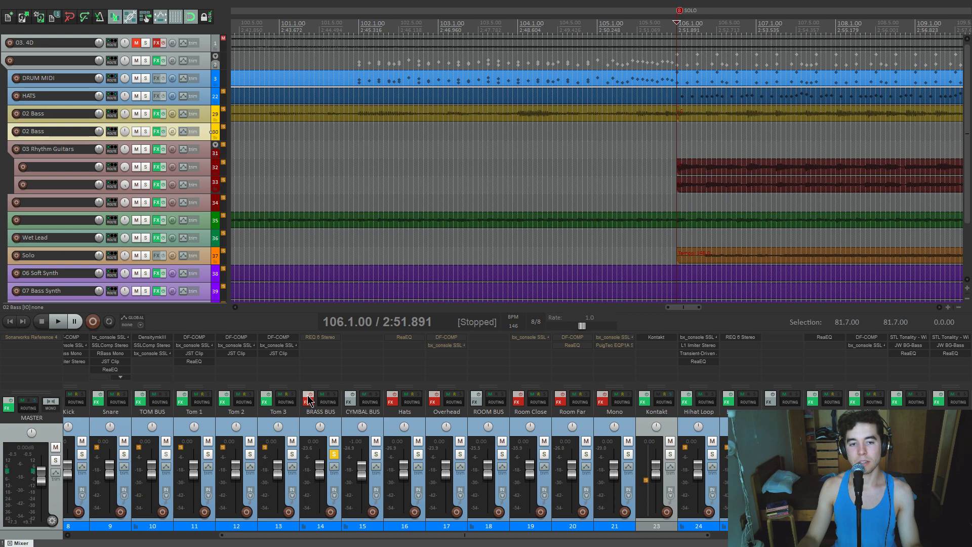
pyautogui.scroll(-5, 632, 190)
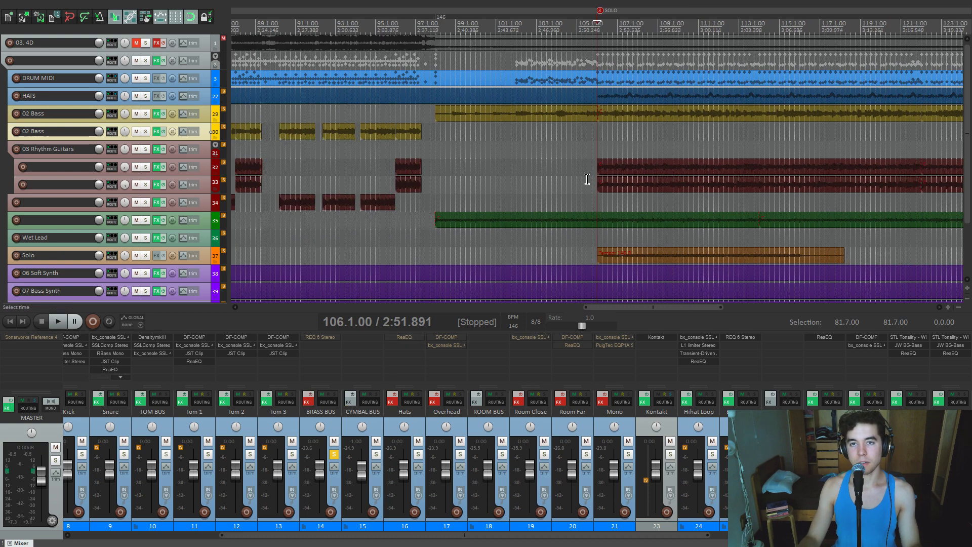
pyautogui.scroll(3, 562, 170)
pyautogui.press('space')
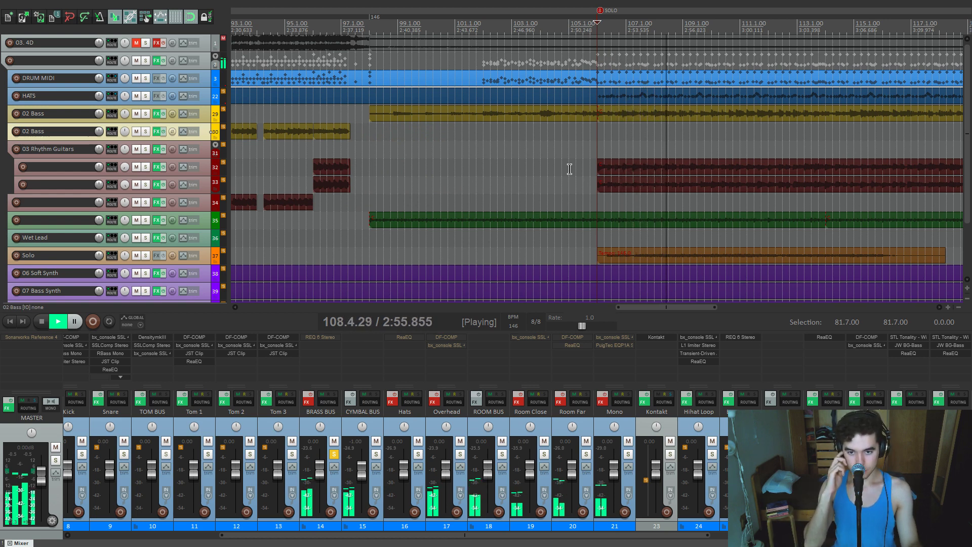
pyautogui.press('space')
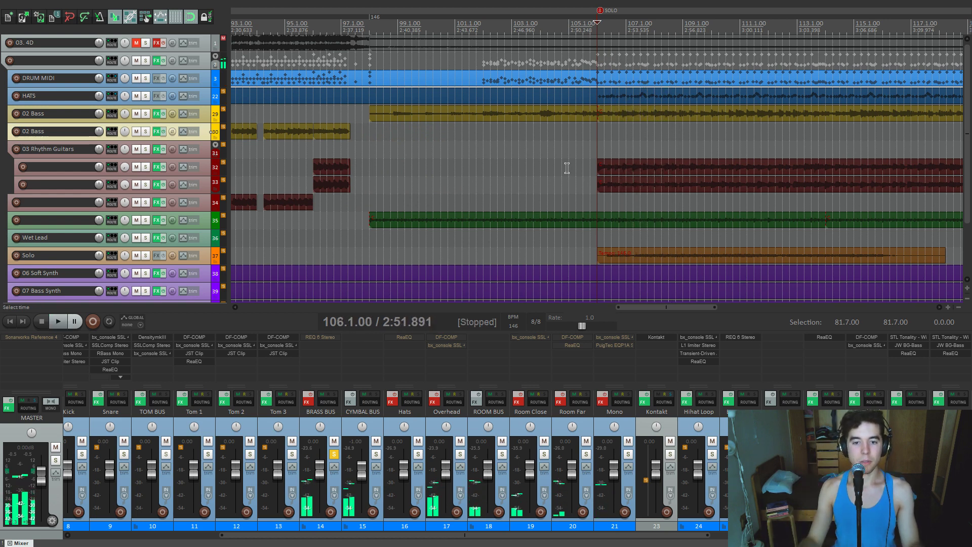
# - Turn on the BRASS BUS effects, open REQ 6 Stereo, and examine its low cut, 3900 Hz cut and other bands
pyautogui.click(309, 401)
pyautogui.moveTo(329, 51); pyautogui.dragTo(511, 137)
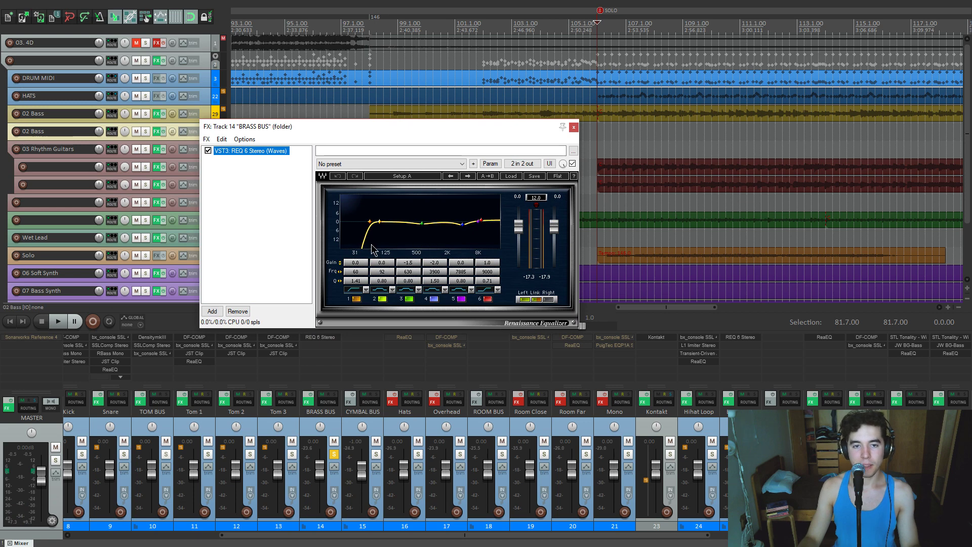
pyautogui.click(445, 274)
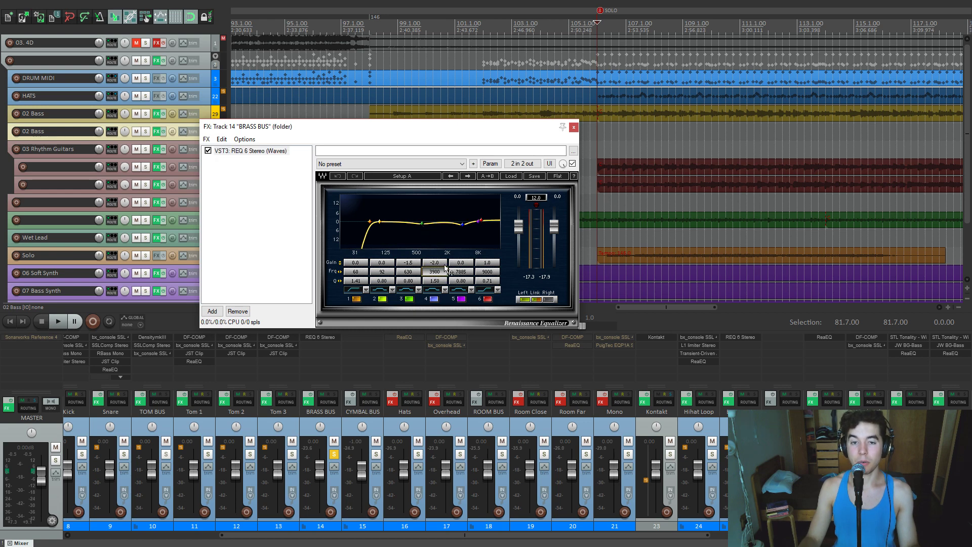
pyautogui.moveTo(431, 129); pyautogui.dragTo(442, 136)
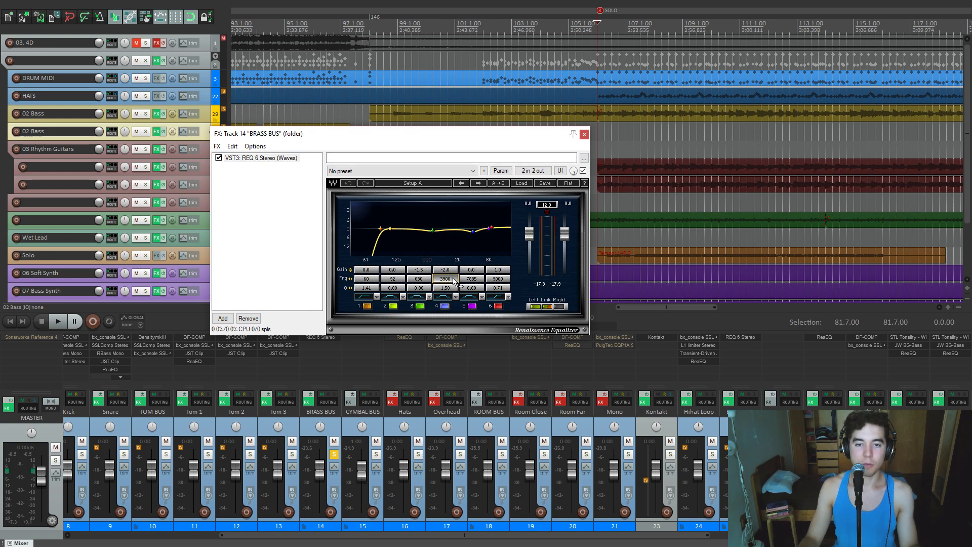
# - Audition REQ 6's 3900 Hz band on BRASS BUS by moving its gain, return it to -2.0, and close the FX chain
pyautogui.moveTo(451, 273)
pyautogui.mouseDown()
pyautogui.moveTo(451, 243)
pyautogui.moveTo(451, 273)
pyautogui.mouseUp()
pyautogui.press('space')
pyautogui.press('space')
pyautogui.moveTo(402, 138); pyautogui.dragTo(383, 149)
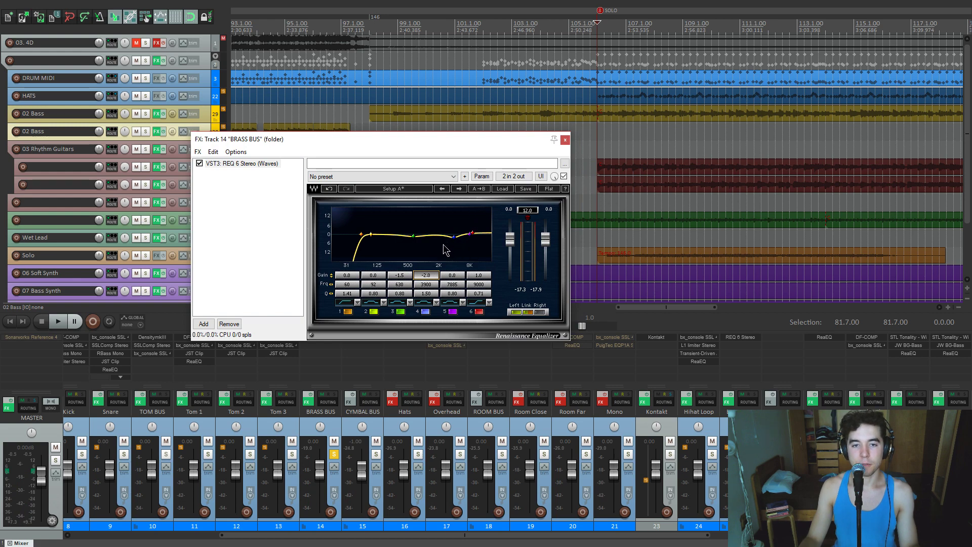
pyautogui.moveTo(456, 142); pyautogui.dragTo(452, 141)
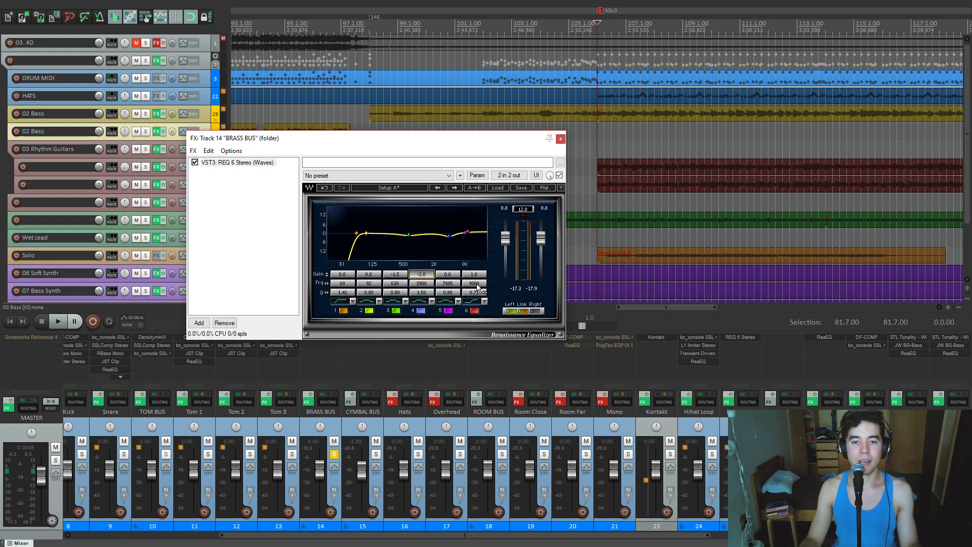
pyautogui.click(561, 139)
# - Switch the solo from BRASS BUS to Hats and play the hats from 26.1.00
pyautogui.click(335, 453)
pyautogui.click(418, 454)
pyautogui.scroll(-6, 485, 193)
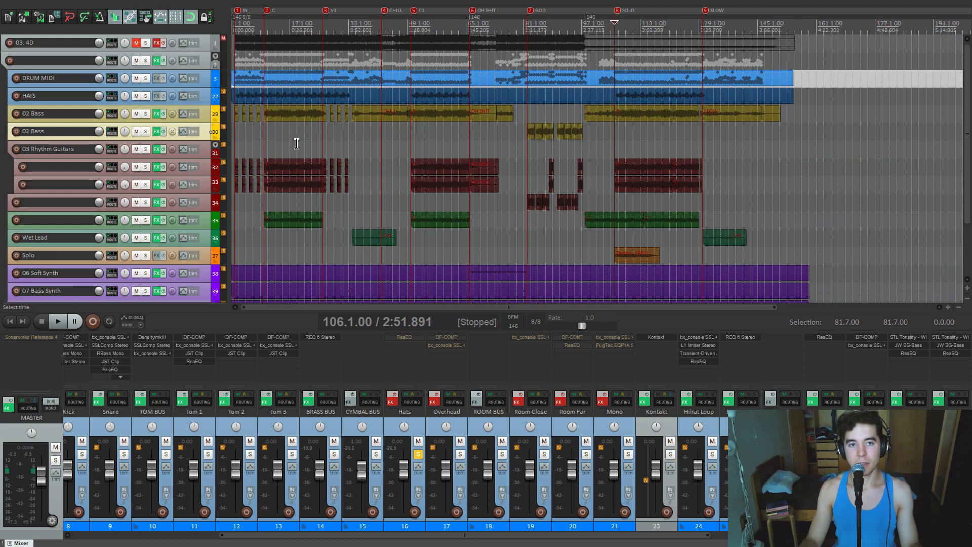
pyautogui.click(323, 79)
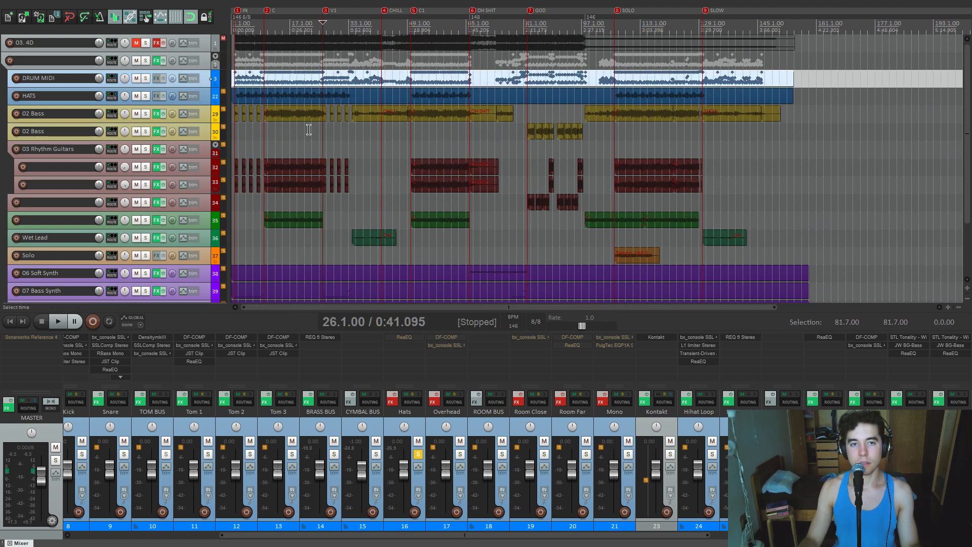
pyautogui.press('space')
pyautogui.scroll(5, 445, 145)
pyautogui.scroll(2, 462, 145)
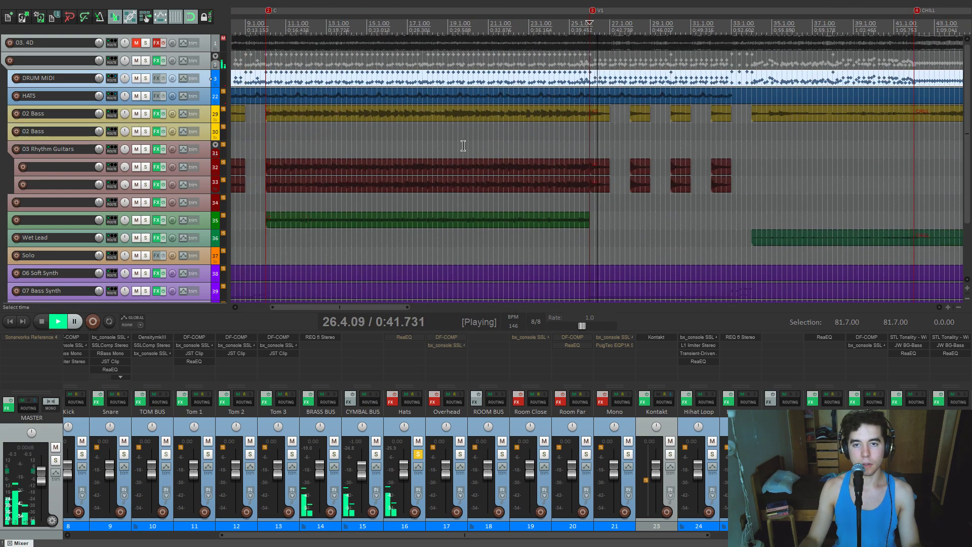
# - Turn on the Hats effects, open ReaEQ, play the hats through its 350 Hz high-pass band, and close it
pyautogui.click(392, 400)
pyautogui.press('space')
pyautogui.moveTo(196, 41); pyautogui.dragTo(299, 76)
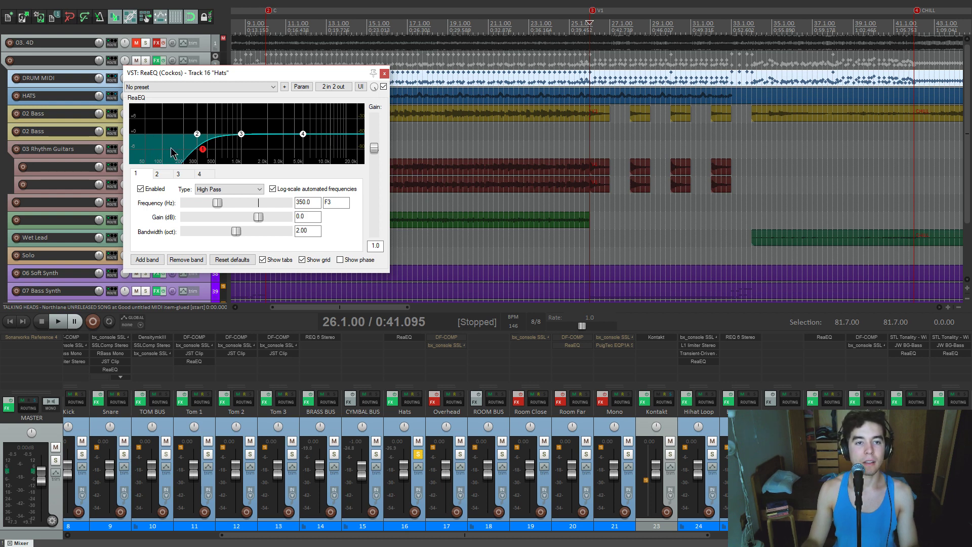
pyautogui.press('space')
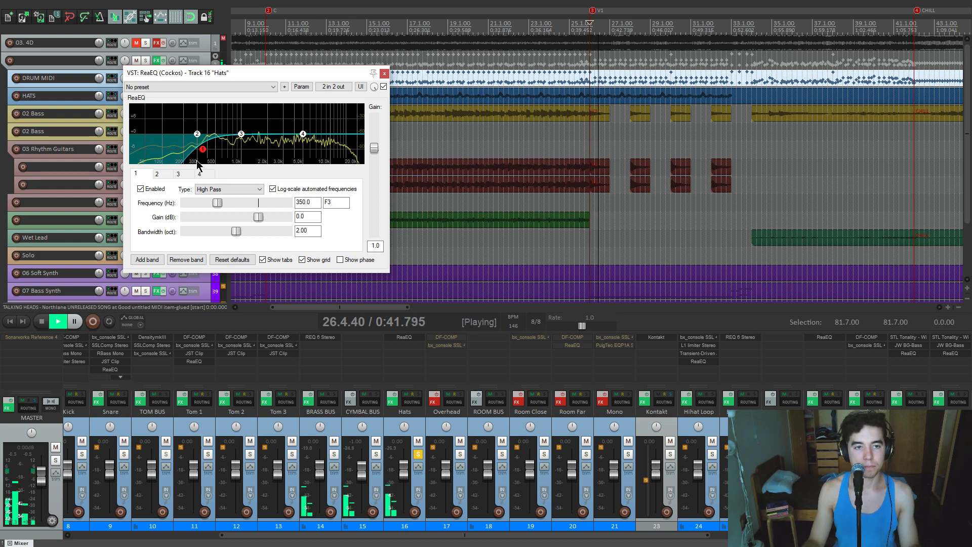
pyautogui.click(384, 73)
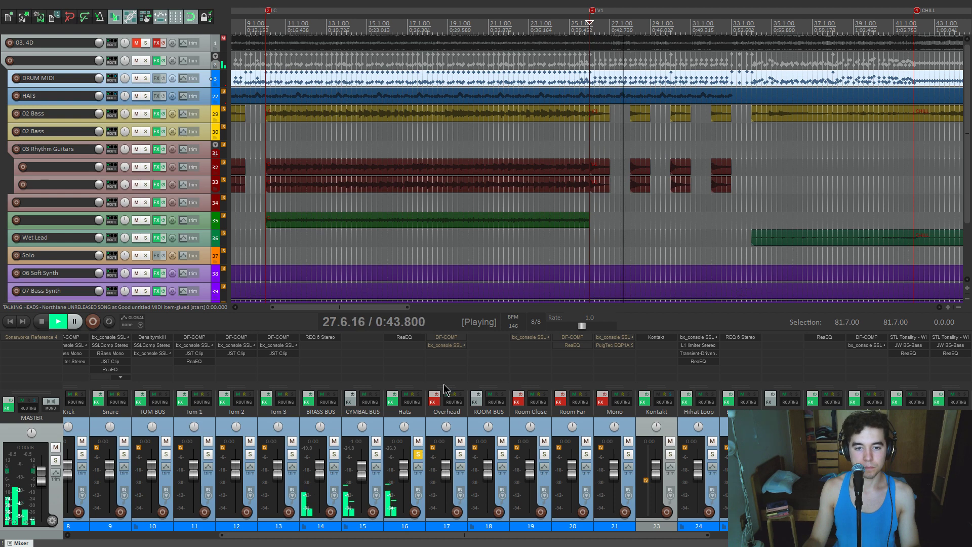
# - Switch the solo from Hats to Overhead, listen to the overheads, and stop playback
pyautogui.click(418, 454)
pyautogui.click(460, 454)
pyautogui.press('space')
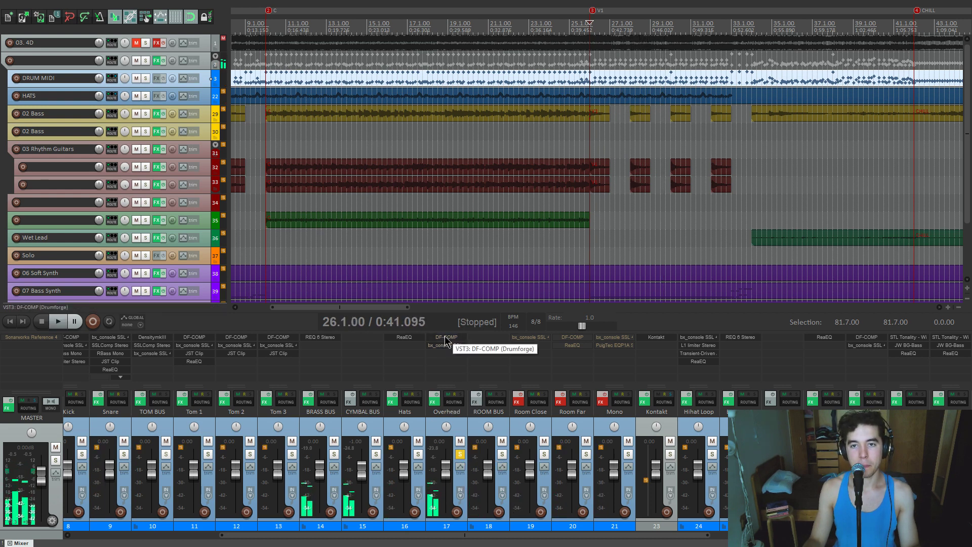
# - Open DF-COMP on Overhead, examine its OHS mode, Comp and dry/wet settings, and play the overheads
pyautogui.click(446, 338)
pyautogui.moveTo(217, 36); pyautogui.dragTo(797, 114)
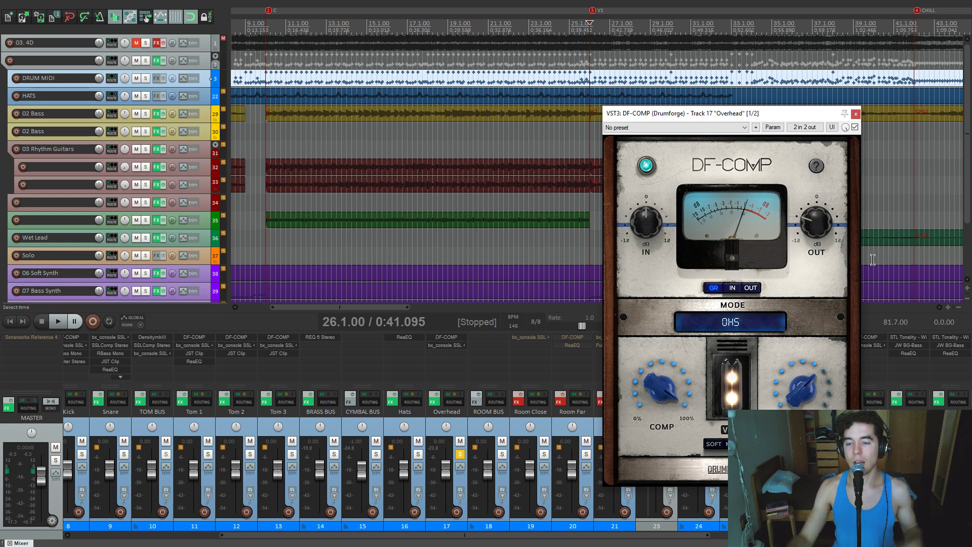
pyautogui.moveTo(737, 114); pyautogui.dragTo(700, 102)
pyautogui.moveTo(771, 375)
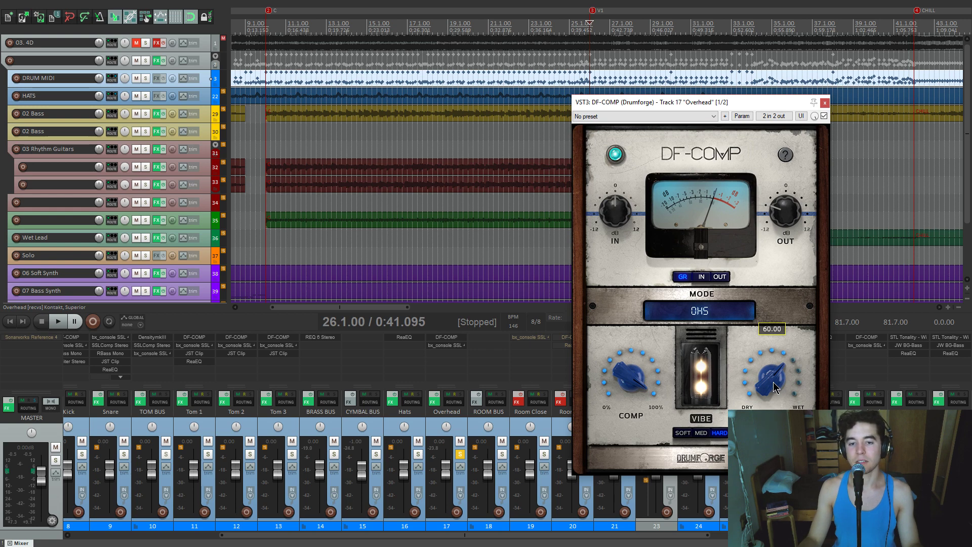
pyautogui.press('space')
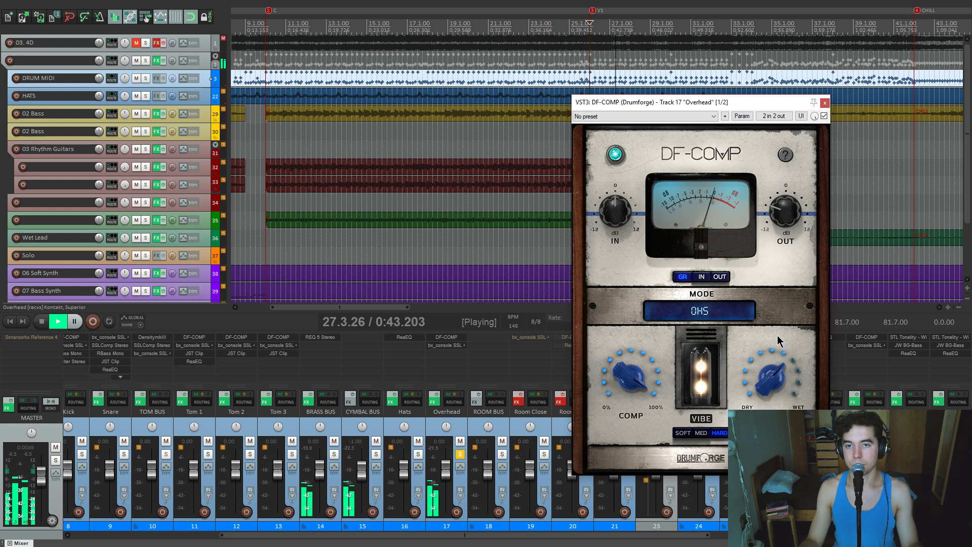
# - Play the overheads from 10.1.00, compare DF-COMP bypassed and enabled, stop playback, and close the plugin
pyautogui.press('space')
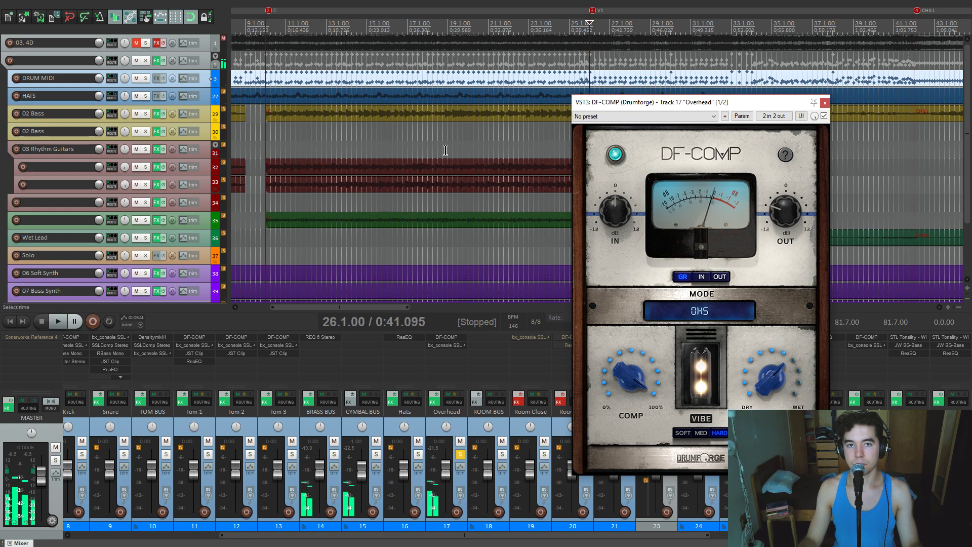
pyautogui.click(274, 140)
pyautogui.press('space')
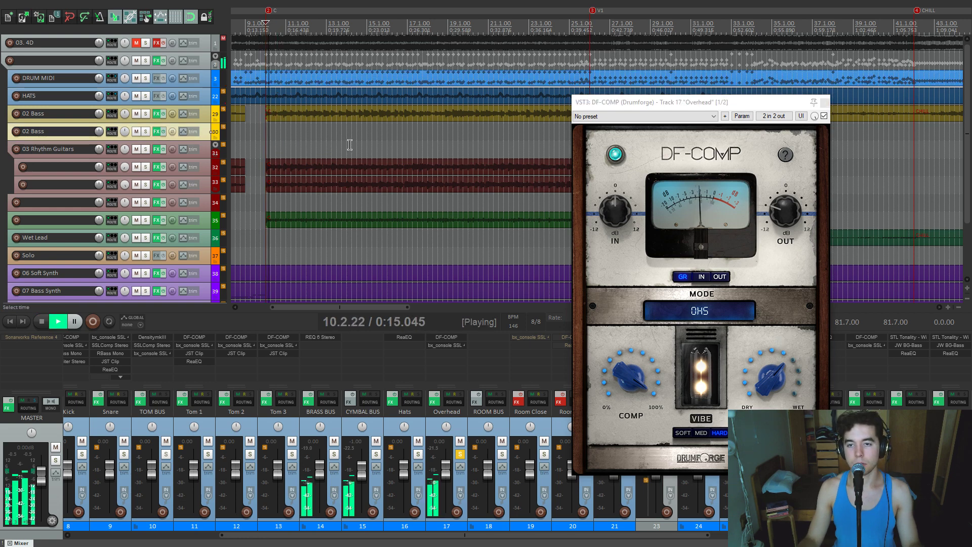
pyautogui.click(824, 117)
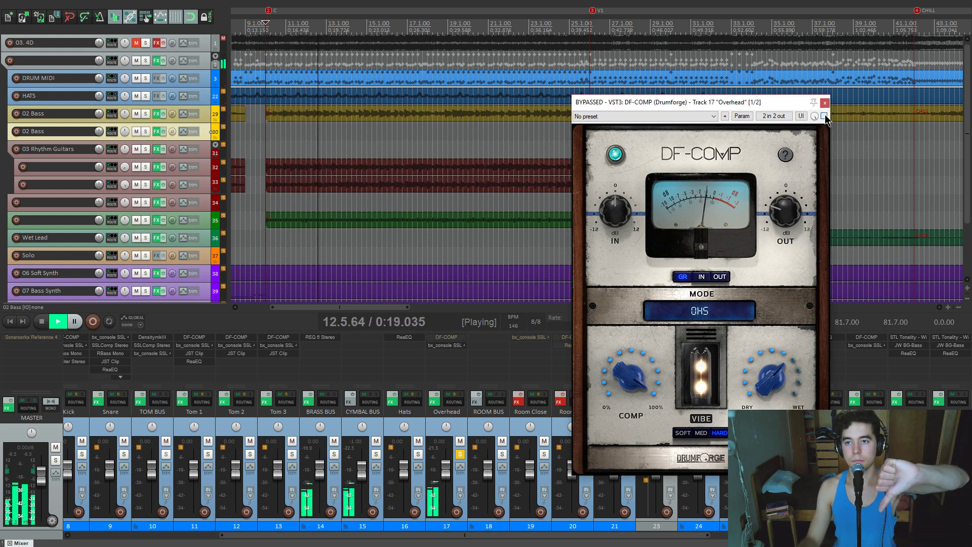
pyautogui.click(824, 117)
pyautogui.press('space')
pyautogui.click(825, 103)
# - Open bx_console SSL 4000 E on Overhead, audition its high-pass filter at 16 Hz, and bring it back to about 318 Hz
pyautogui.click(446, 345)
pyautogui.moveTo(281, 31); pyautogui.dragTo(697, 62)
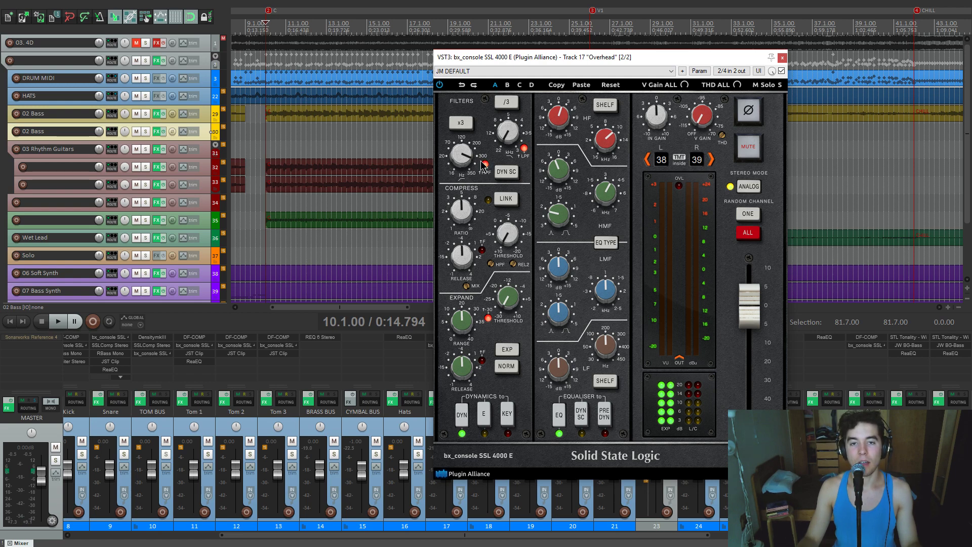
pyautogui.moveTo(462, 157); pyautogui.dragTo(459, 177)
pyautogui.press('space')
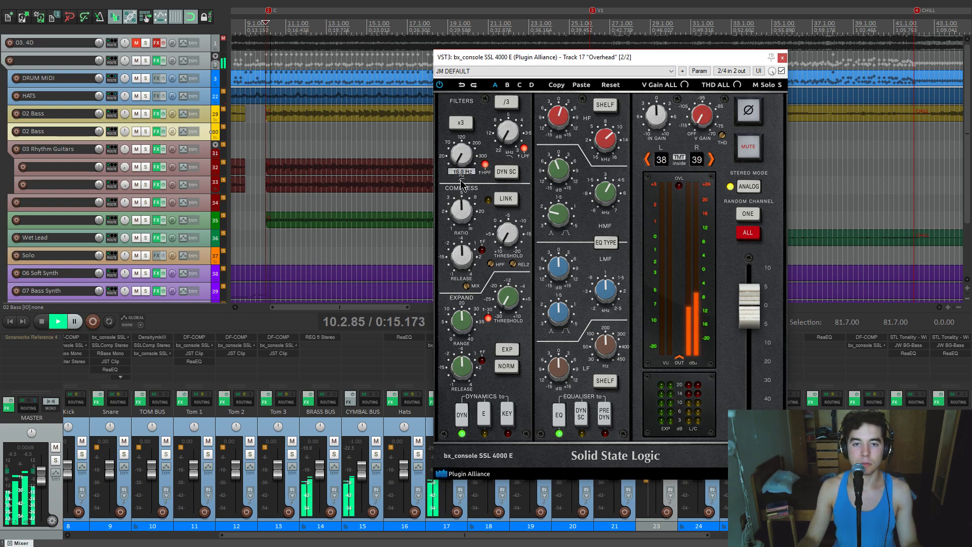
pyautogui.moveTo(459, 177); pyautogui.dragTo(475, 168)
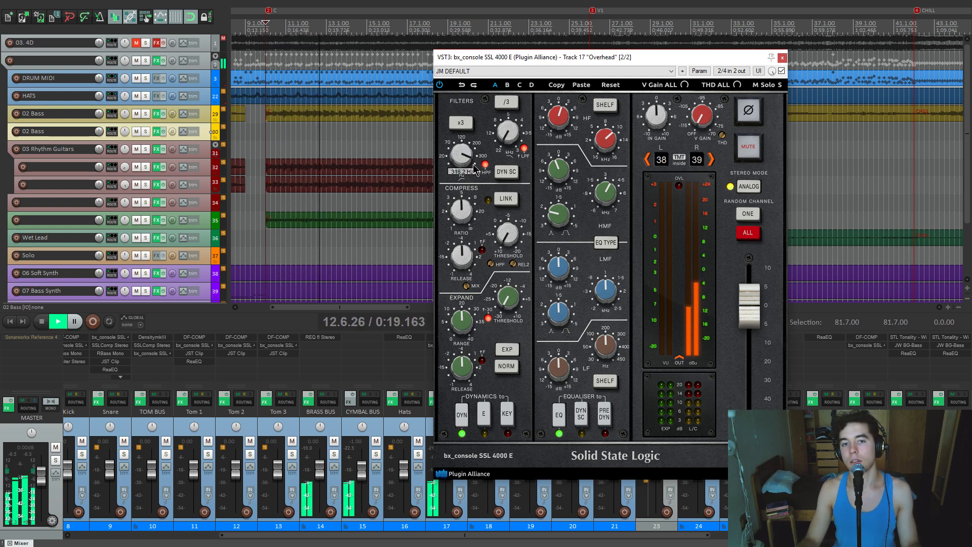
pyautogui.press('space')
# - Play the overheads while comparing bx_console SSL 4000 E bypassed and enabled, close the plugin, and stop playback
pyautogui.moveTo(543, 58); pyautogui.dragTo(536, 56)
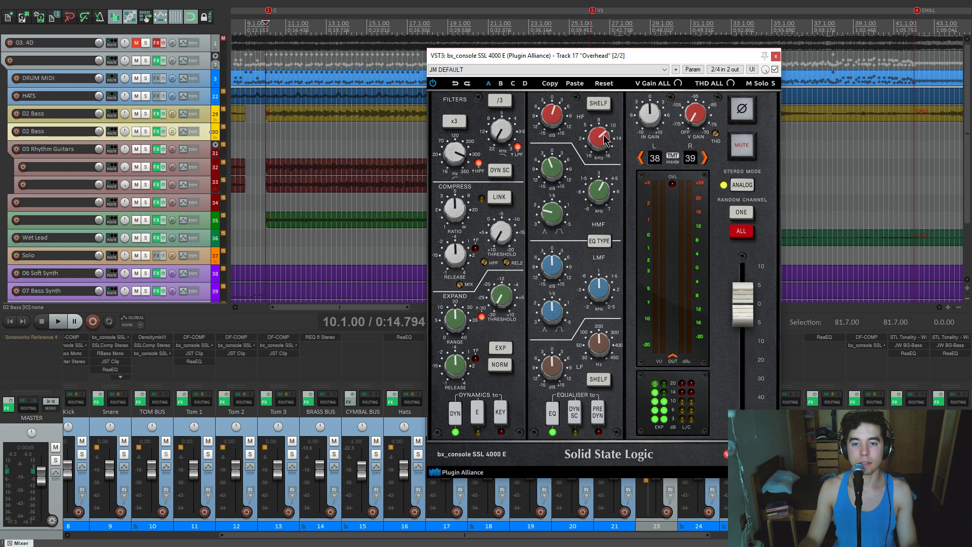
pyautogui.press('space')
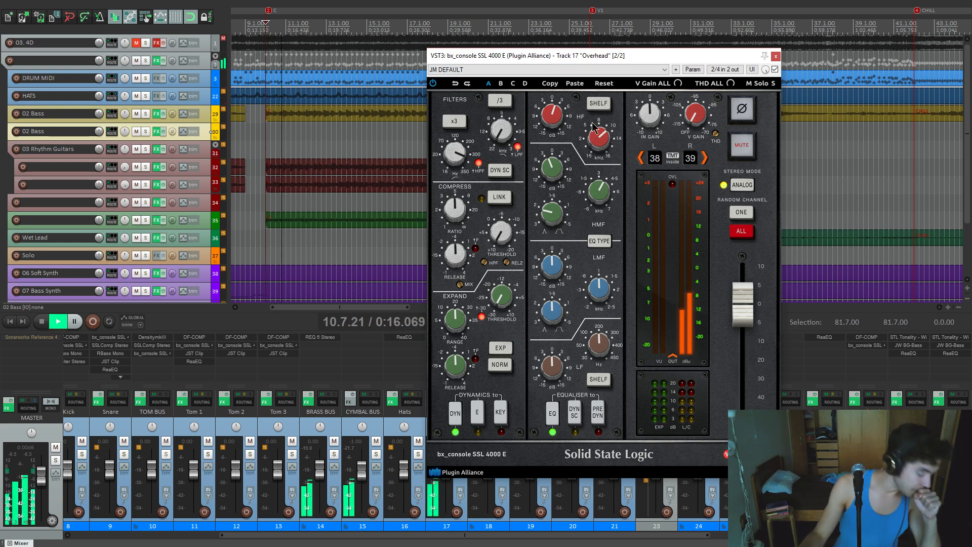
pyautogui.click(775, 69)
pyautogui.click(776, 70)
pyautogui.click(776, 56)
pyautogui.press('space')
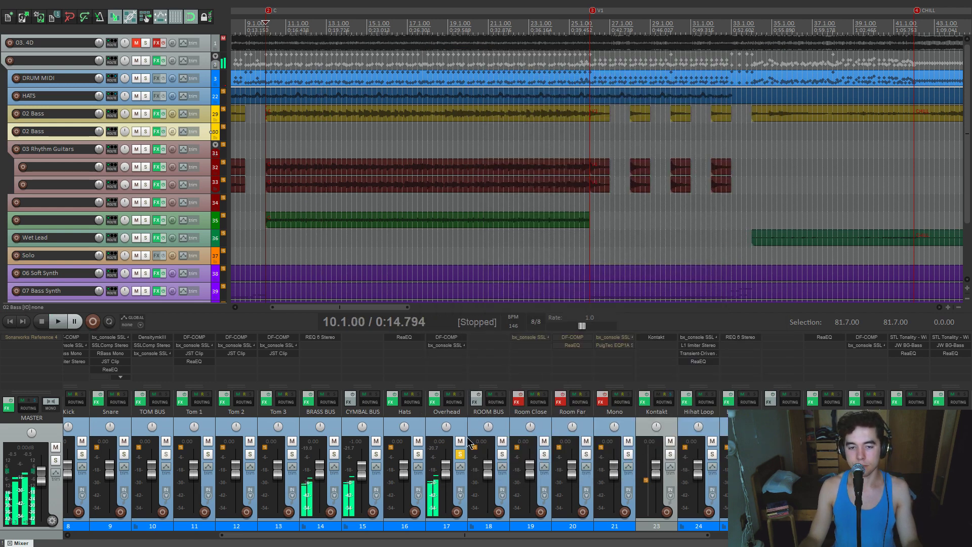
# - Switch the solo from Overhead to ROOM BUS and Room Close, turn on the Room Close effects, and start playback
pyautogui.click(459, 455)
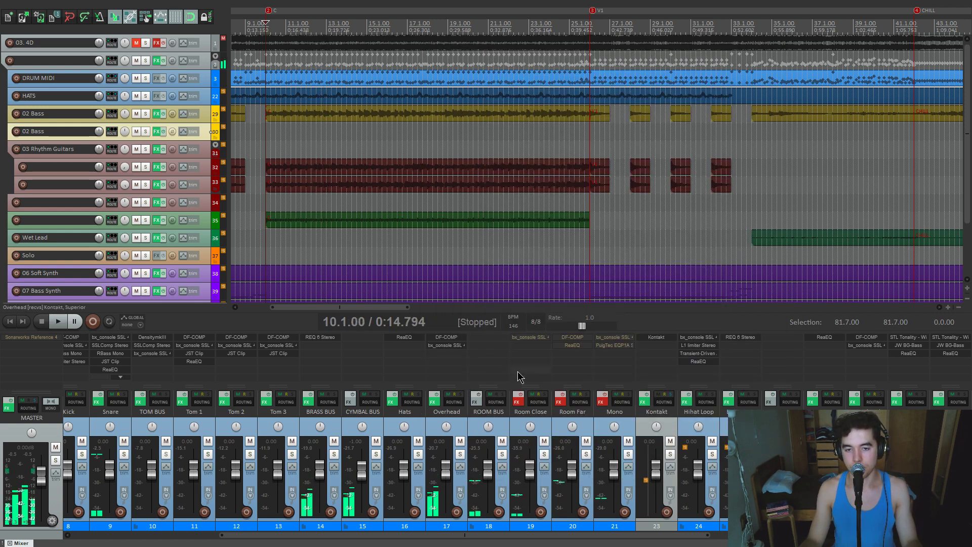
pyautogui.click(508, 430)
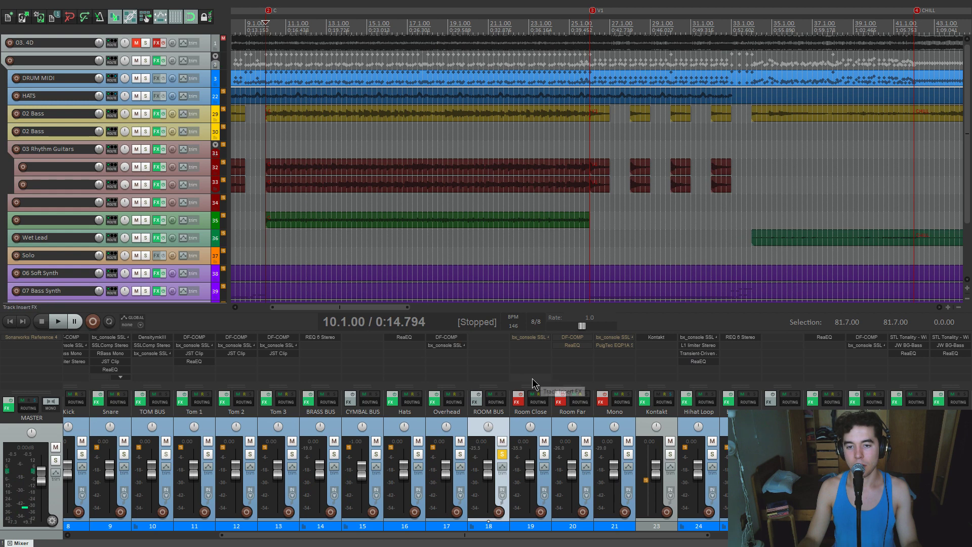
pyautogui.click(544, 429)
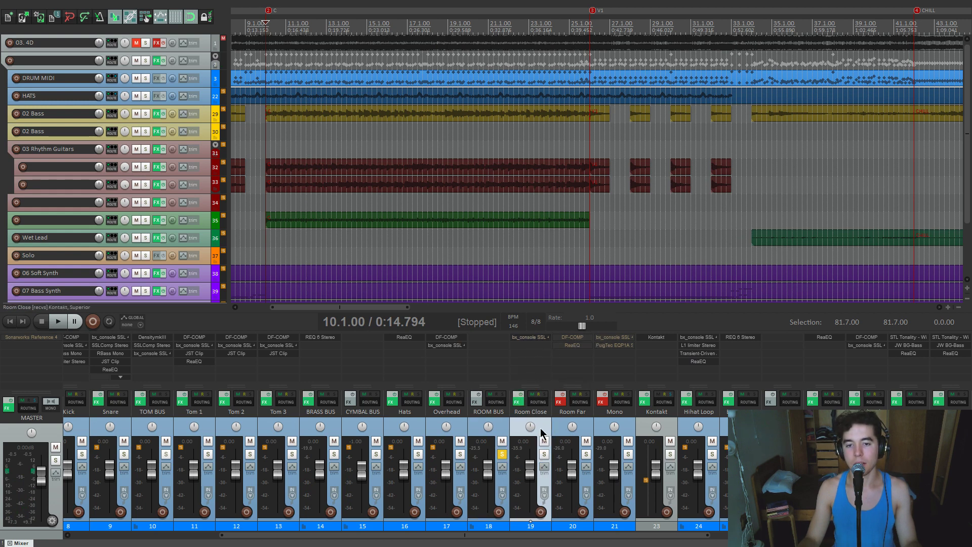
pyautogui.press('space')
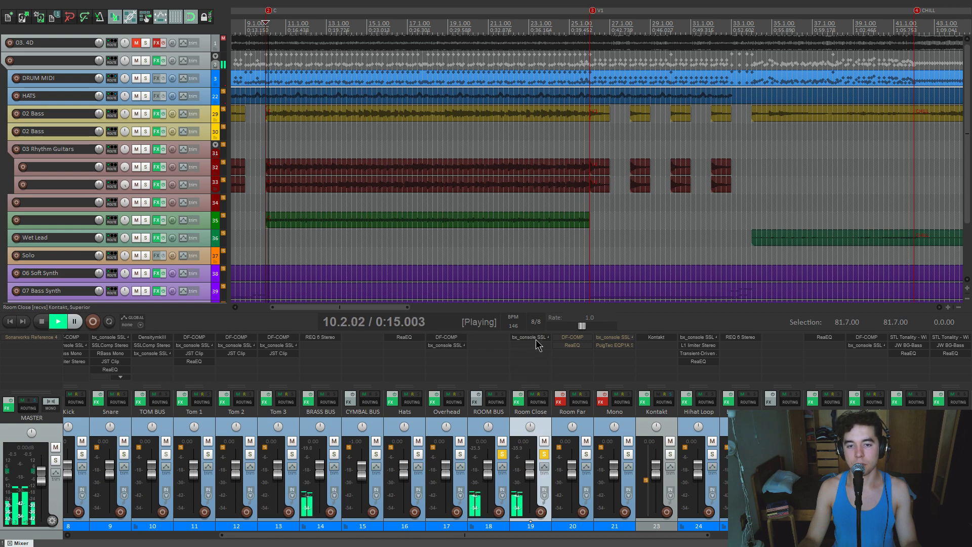
# - Open bx_console SSL 4000 E on Room Close, listen through it while examining its settings, and close it
pyautogui.click(536, 338)
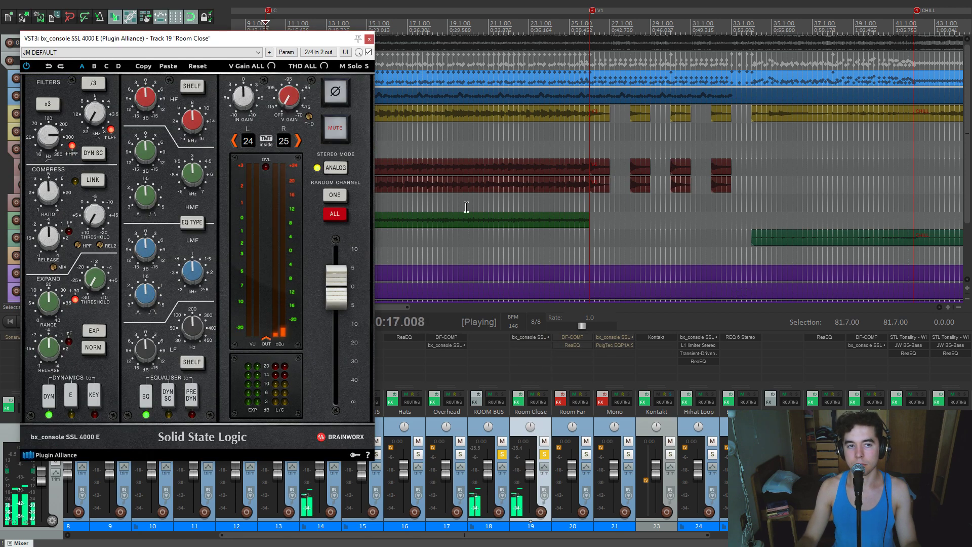
pyautogui.press('space')
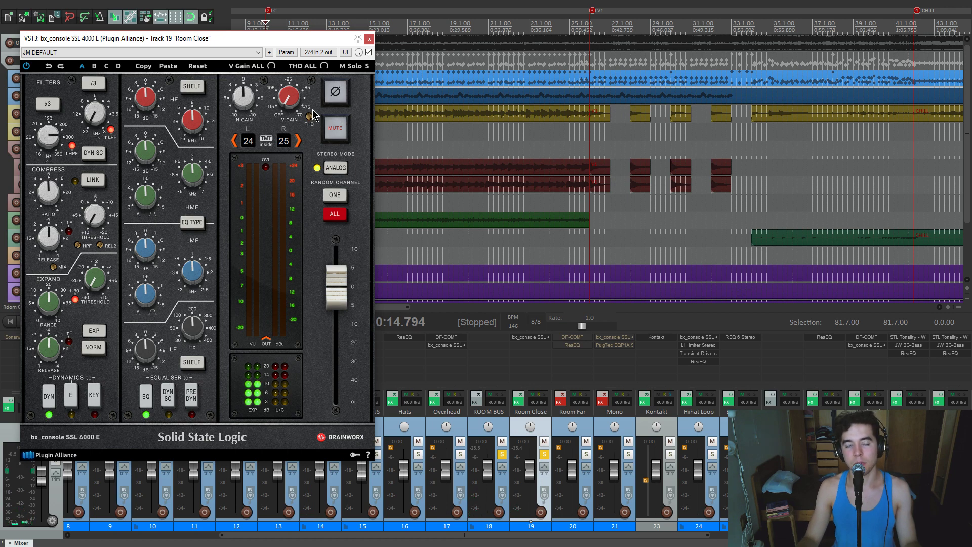
pyautogui.click(369, 38)
# - Switch the solo from Room Close to Room Far, turn on the Room Far effects, and play from 10.1.00
pyautogui.click(586, 456)
pyautogui.click(544, 455)
pyautogui.click(560, 401)
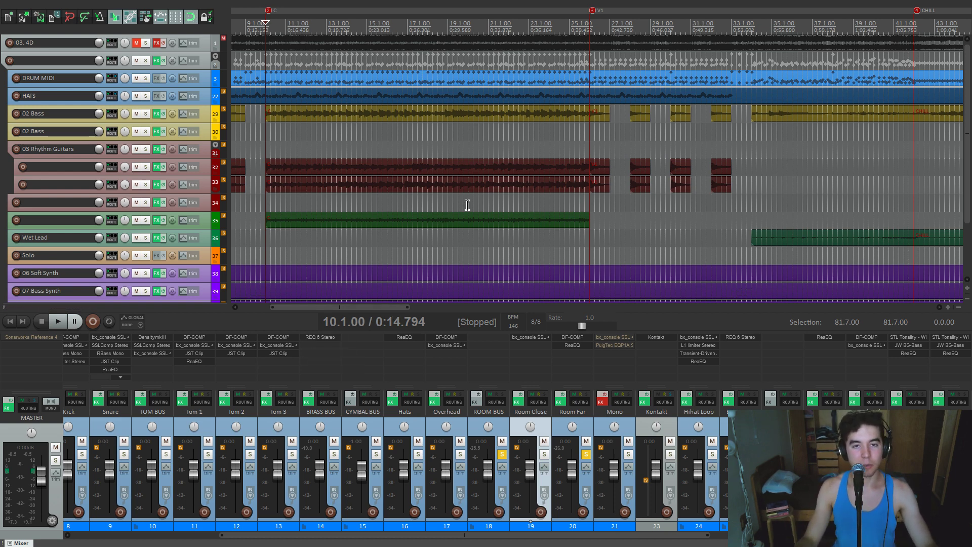
pyautogui.press('space')
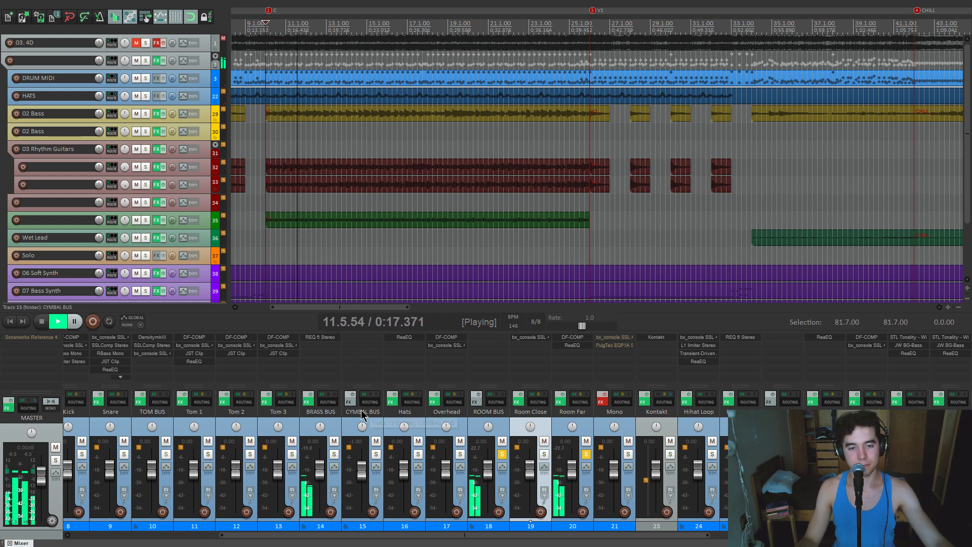
# - Briefly solo the Snare together with the far room, remove the Snare solo, and stop playback
pyautogui.hscroll(-5, 355, 420)
pyautogui.click(392, 454)
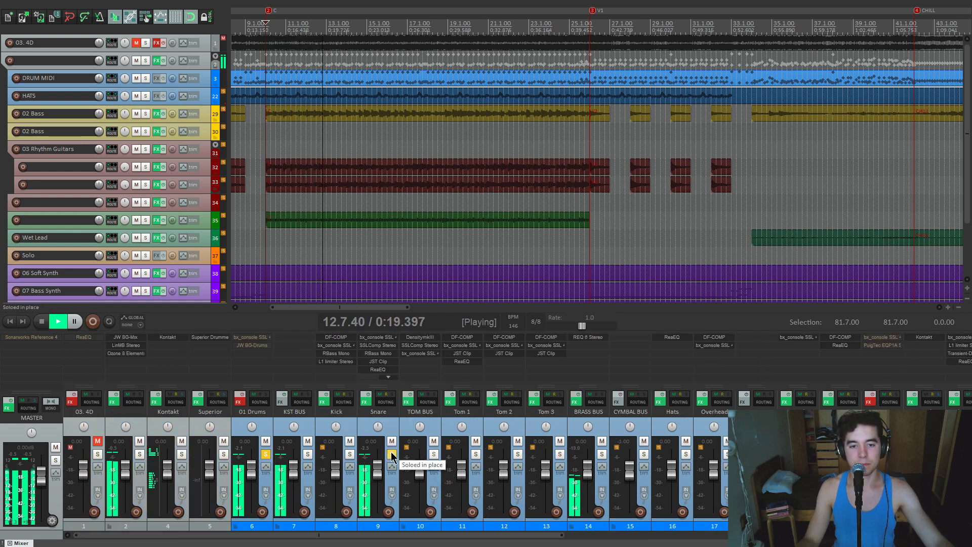
pyautogui.click(391, 454)
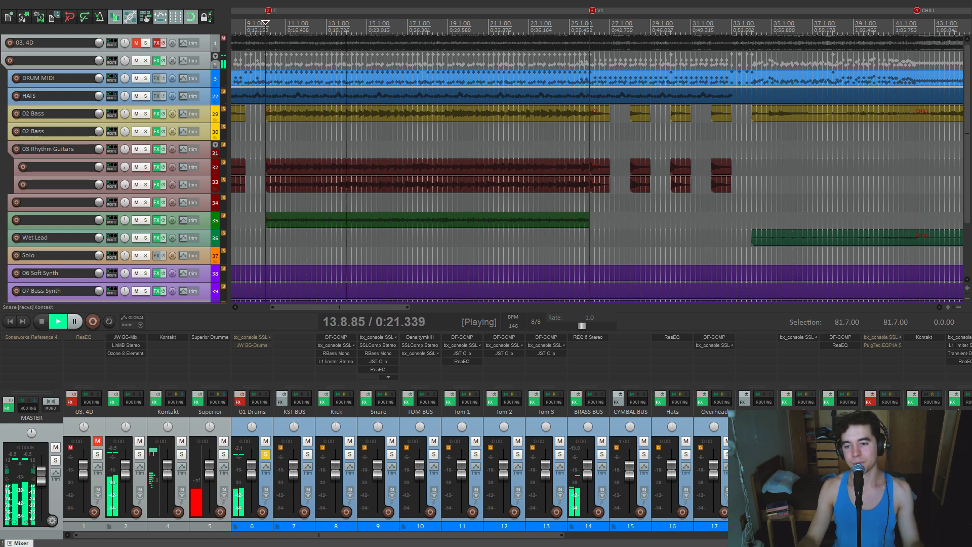
pyautogui.press('space')
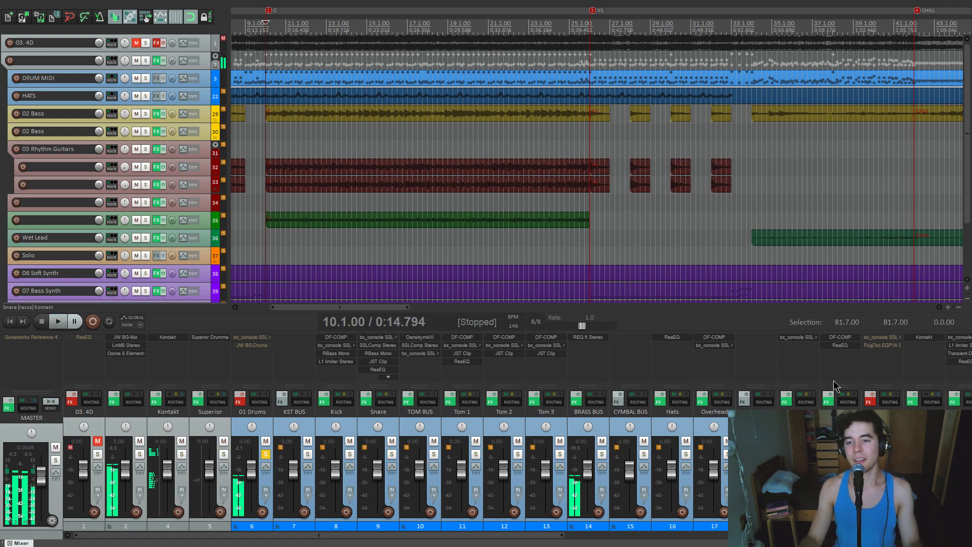
# - Open DF-COMP on Room Far, examine its ROOMS mode settings while playing the far room, and close it
pyautogui.click(837, 342)
pyautogui.moveTo(456, 33); pyautogui.dragTo(653, 59)
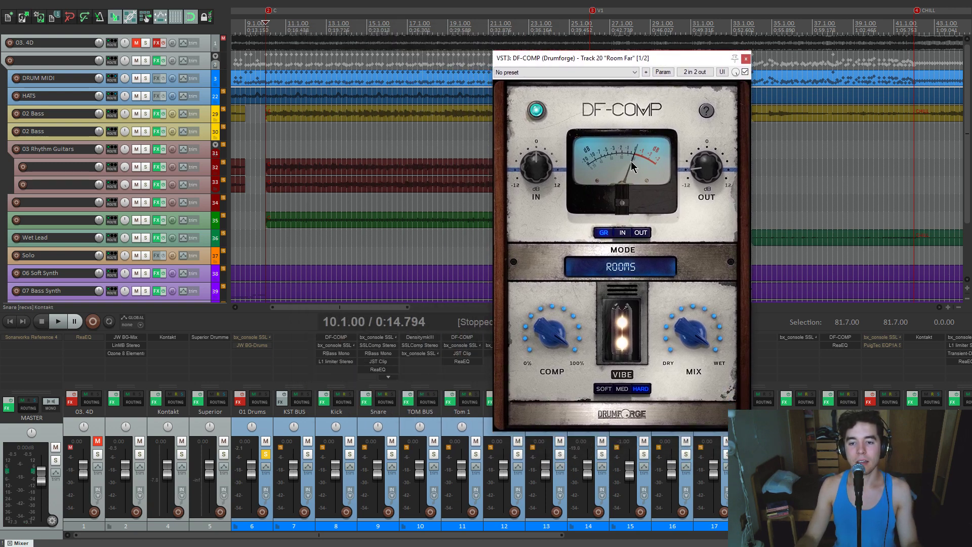
pyautogui.moveTo(651, 61); pyautogui.dragTo(644, 73)
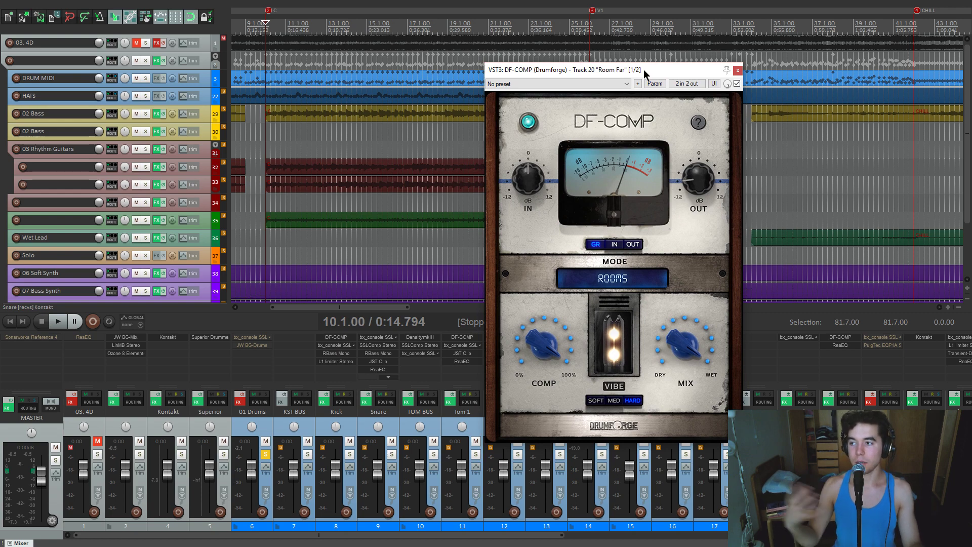
pyautogui.press('space')
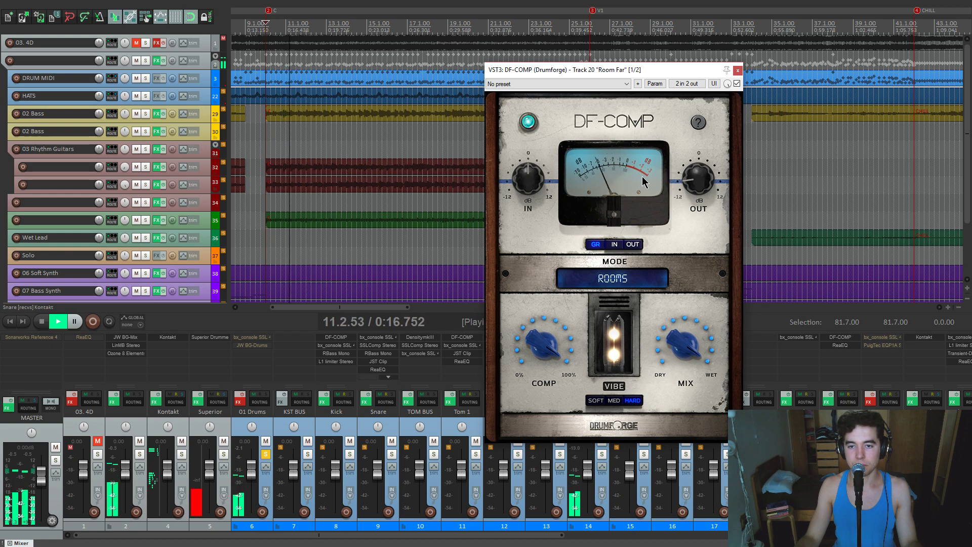
pyautogui.press('space')
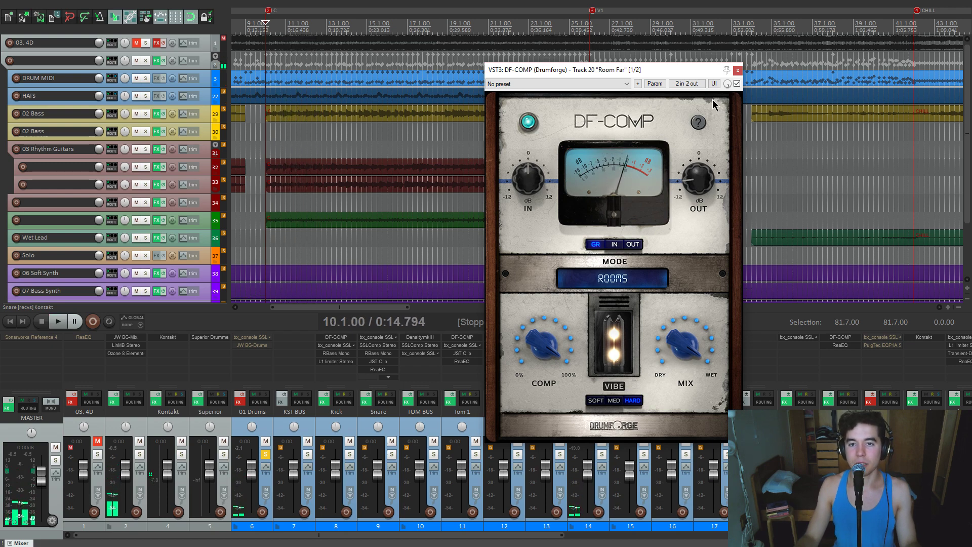
pyautogui.click(737, 71)
# - In Room Far's ReaEQ, audition band 2 at 406 Hz with 12 dB gain, set its gain to -3 dB, and close the plugin
pyautogui.click(829, 344)
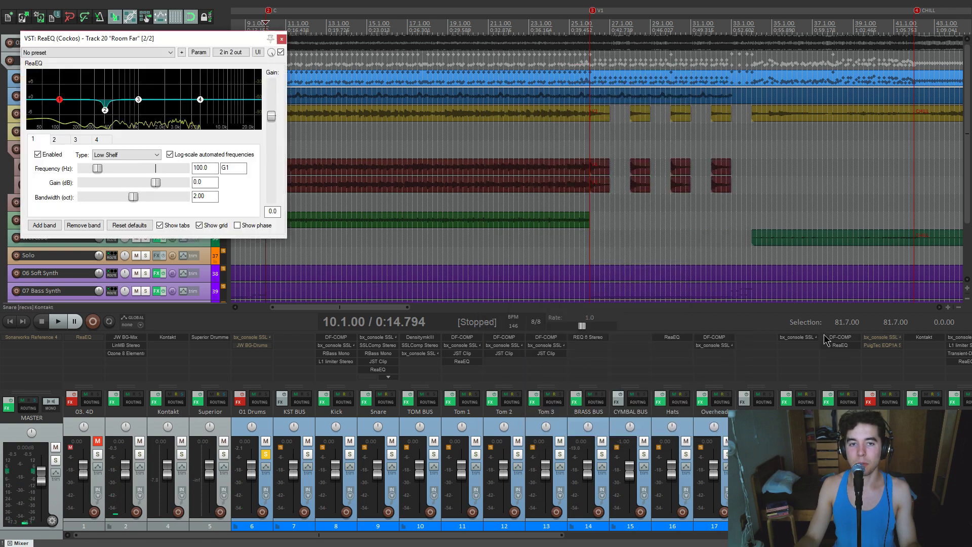
pyautogui.moveTo(225, 39); pyautogui.dragTo(532, 97)
pyautogui.click(411, 169)
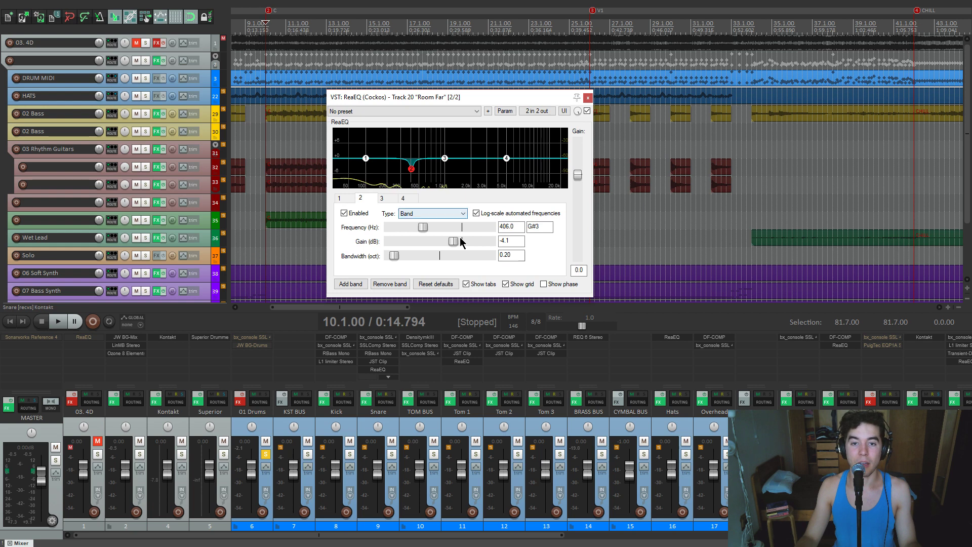
pyautogui.moveTo(501, 240); pyautogui.dragTo(514, 236)
pyautogui.press('space')
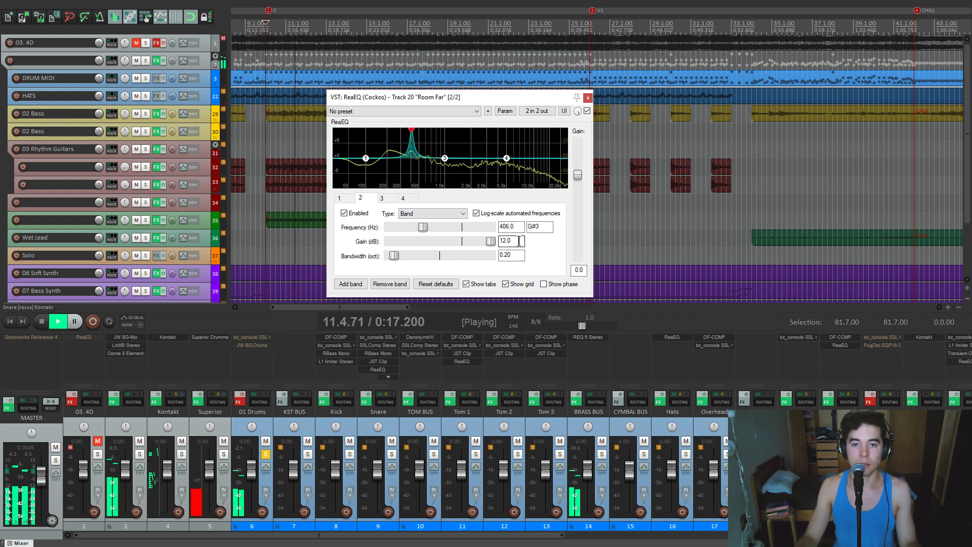
pyautogui.press('space')
pyautogui.moveTo(512, 240); pyautogui.dragTo(423, 235)
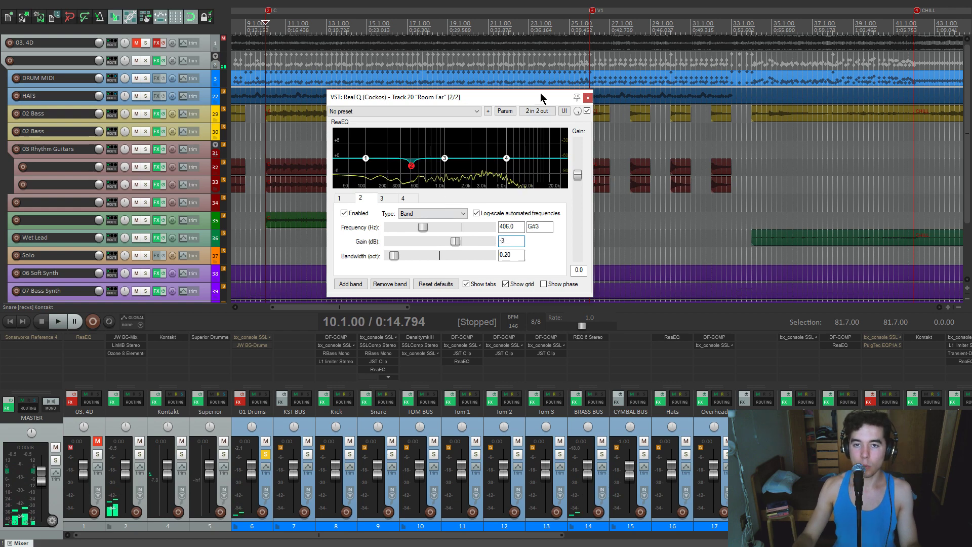
pyautogui.click(588, 98)
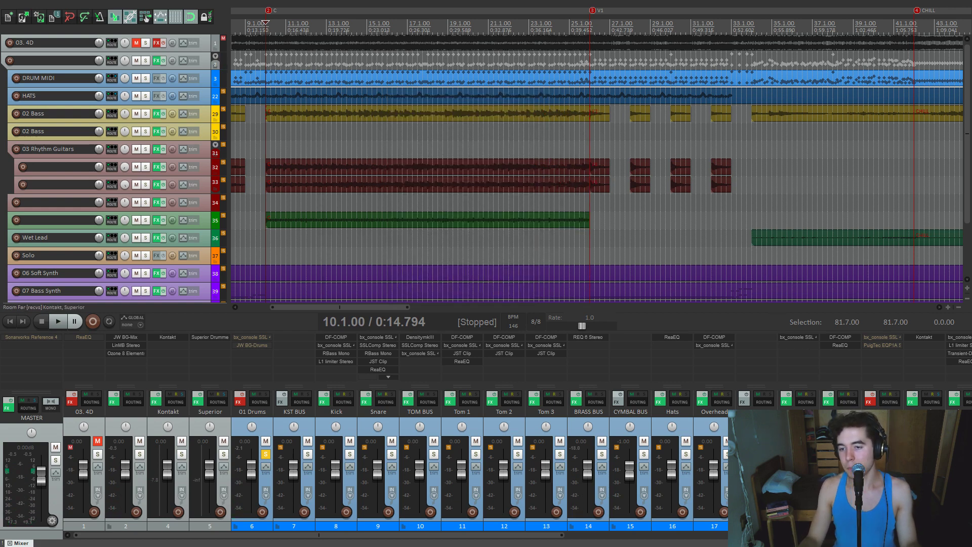
# - Listen to the soloed Mono room track from 10.1.00 and stop playback
pyautogui.click(266, 135)
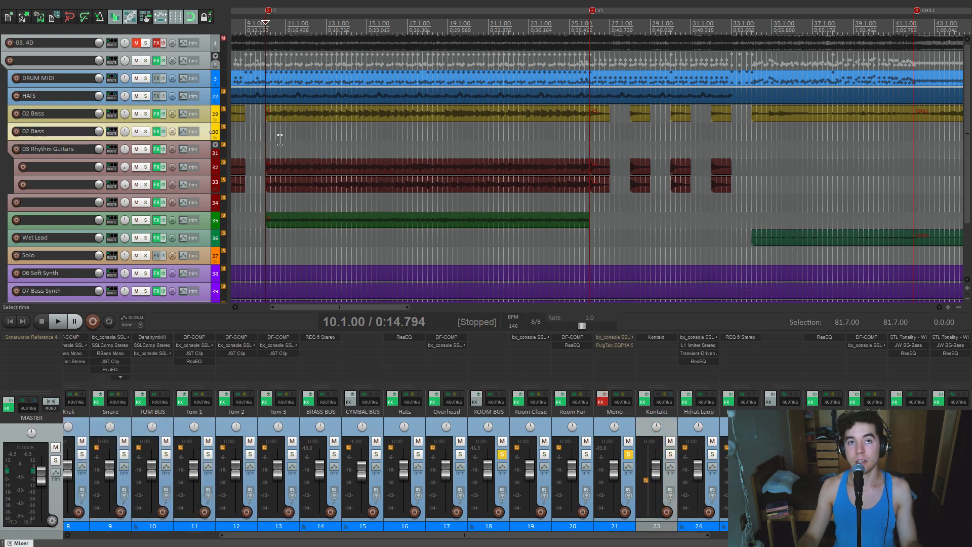
pyautogui.press('space')
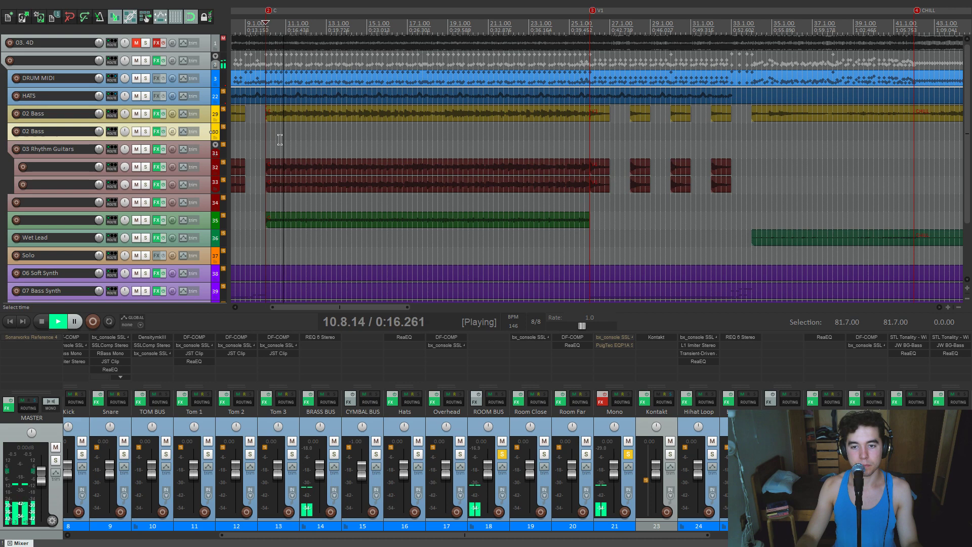
pyautogui.scroll(-3, 387, 145)
pyautogui.press('space')
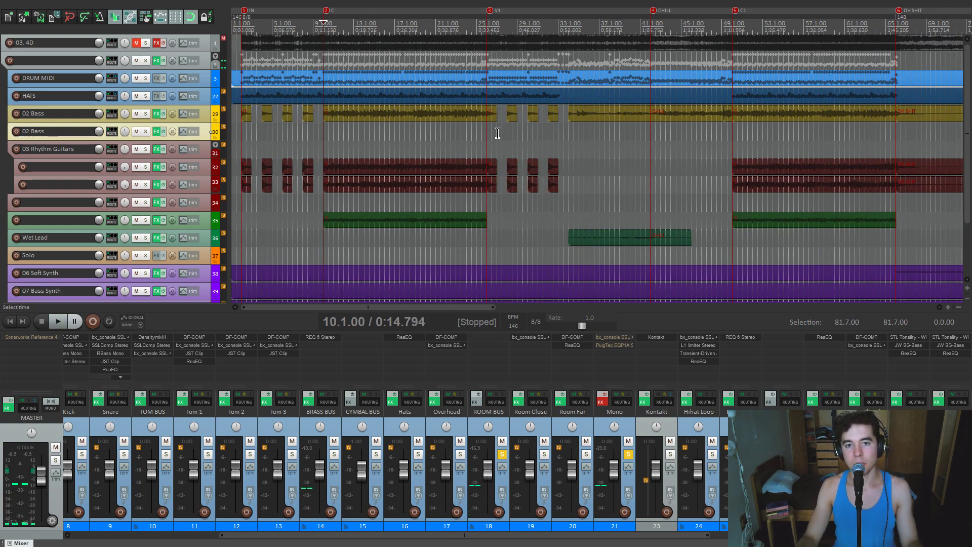
# - Place the edit cursor at 41.3.50, just before the CHILL marker, and play the soloed Mono room track
pyautogui.click(482, 135)
pyautogui.click(640, 145)
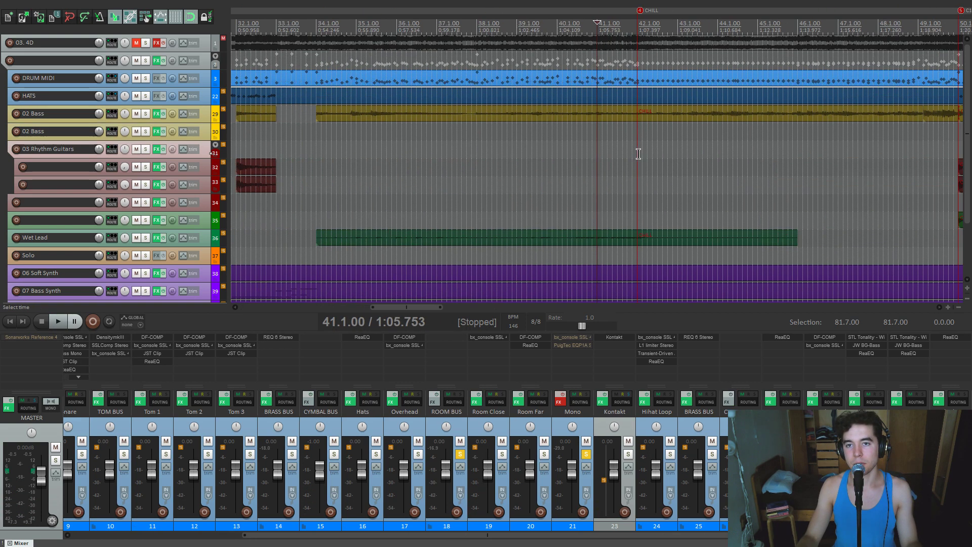
pyautogui.scroll(8, 649, 152)
pyautogui.click(622, 149)
pyautogui.press('space')
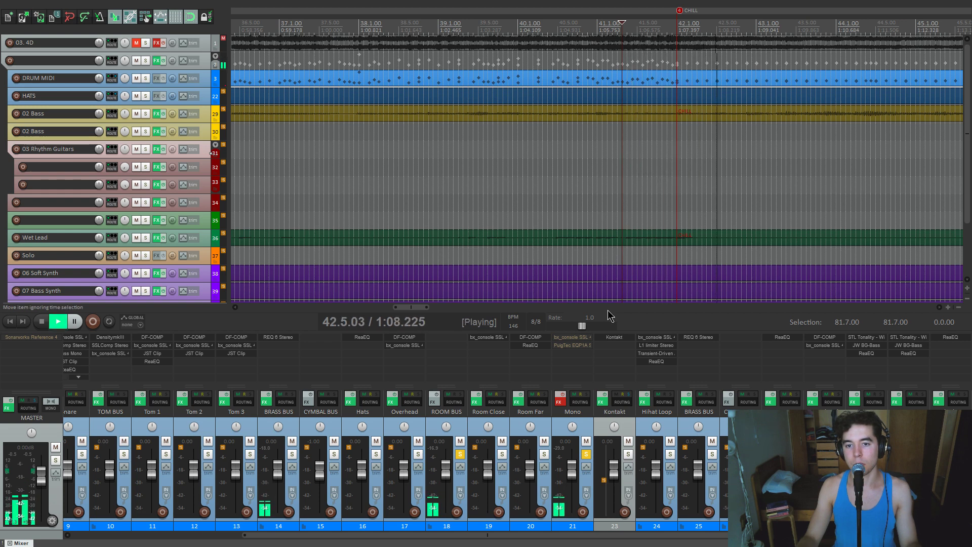
pyautogui.press('space')
# - Turn on the Mono track's effects, open its bx_console SSL 4000 E to examine the settings, and close it
pyautogui.click(561, 396)
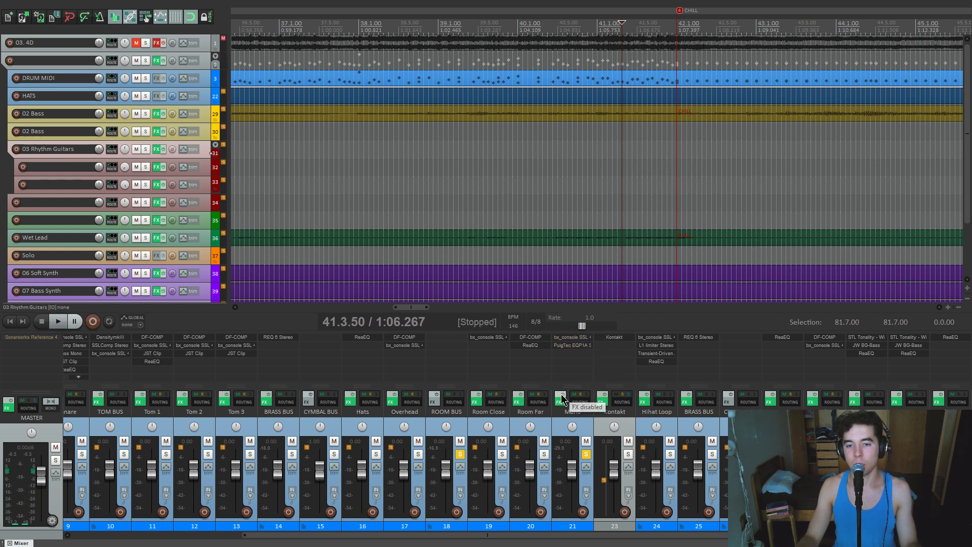
pyautogui.click(572, 337)
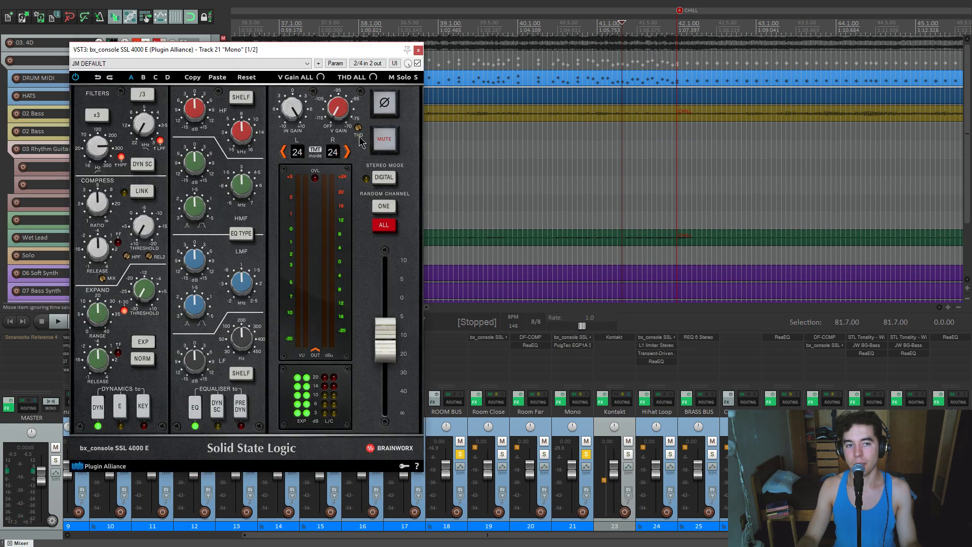
pyautogui.click(419, 51)
# - Open PuigTec EQP1A on the Mono track, examine its boost and attenuation settings, and play the mono room
pyautogui.click(572, 344)
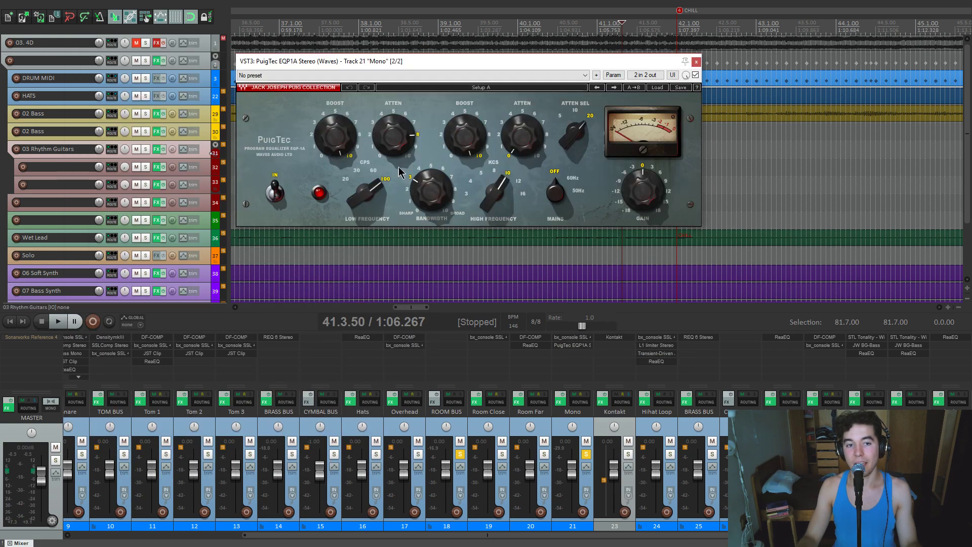
pyautogui.moveTo(476, 60); pyautogui.dragTo(586, 166)
pyautogui.press('space')
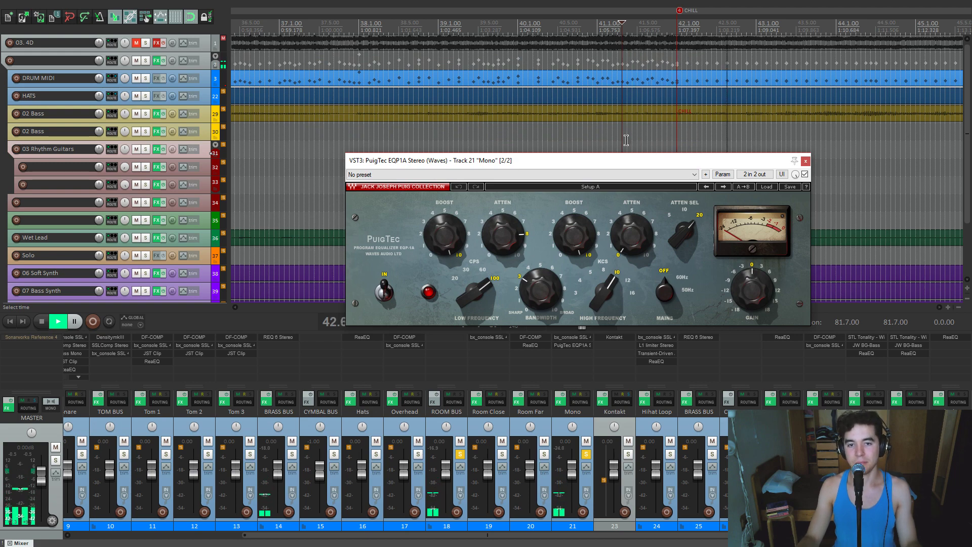
# - Compare the Mono track's PuigTec EQP1A bypassed and enabled while playing the soloed rooms from bar 41, and close the plugin
pyautogui.press('space')
pyautogui.click(582, 236)
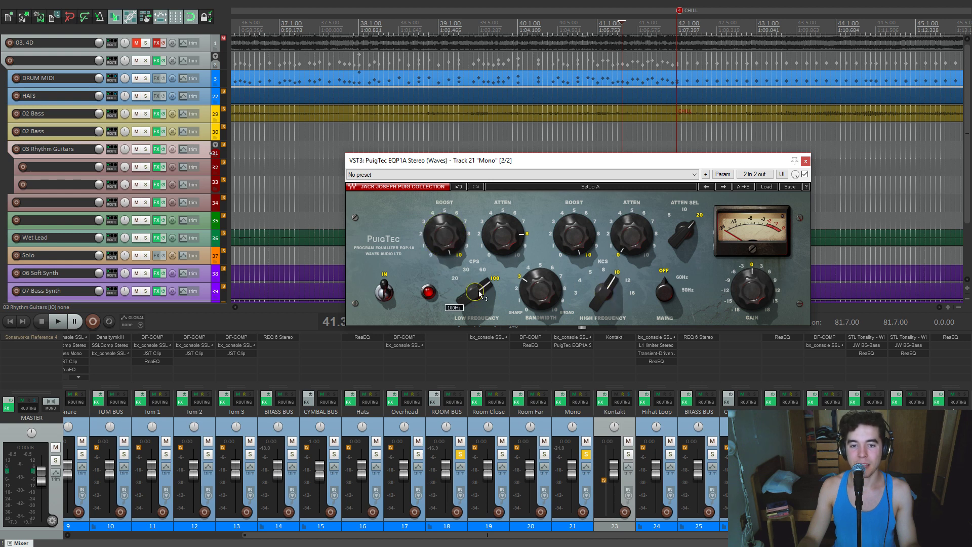
pyautogui.click(620, 137)
pyautogui.press('space')
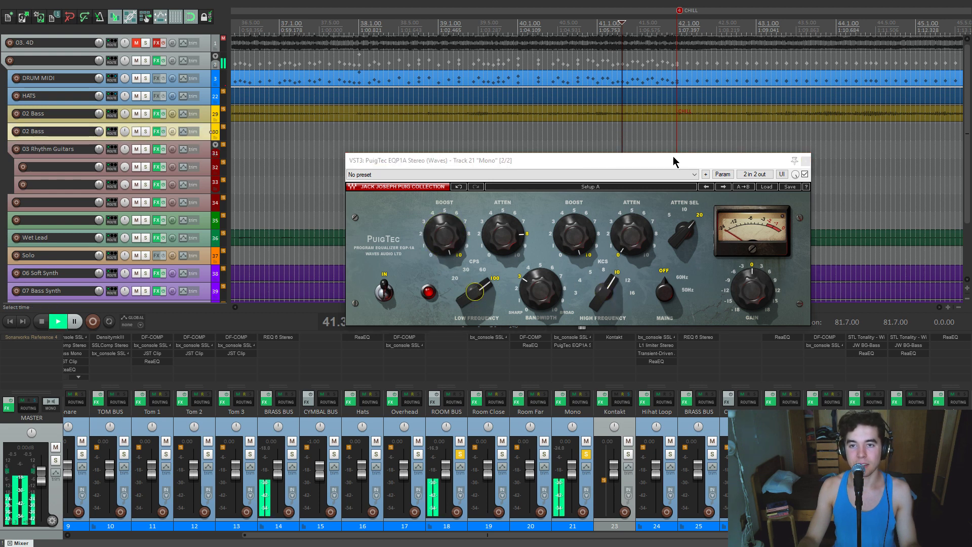
pyautogui.click(805, 174)
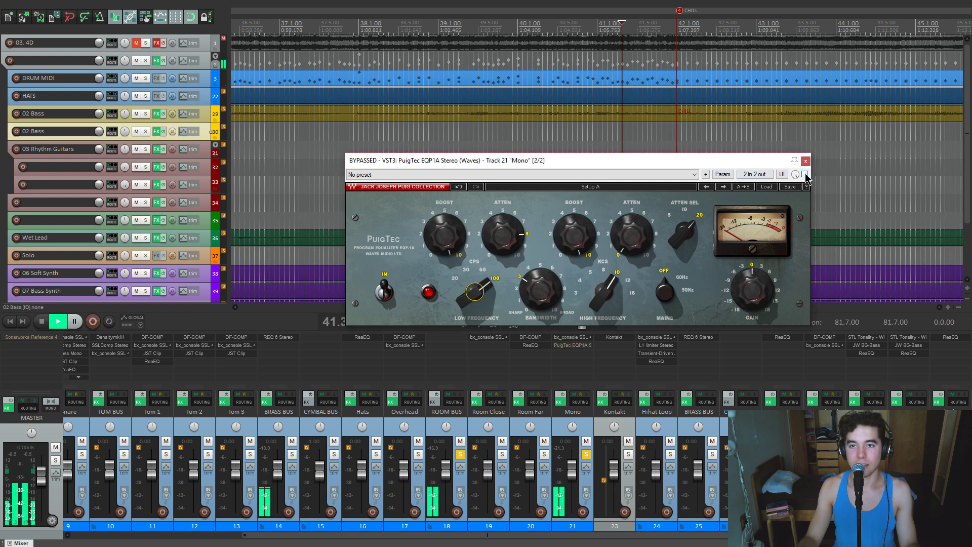
pyautogui.press('space')
pyautogui.click(805, 174)
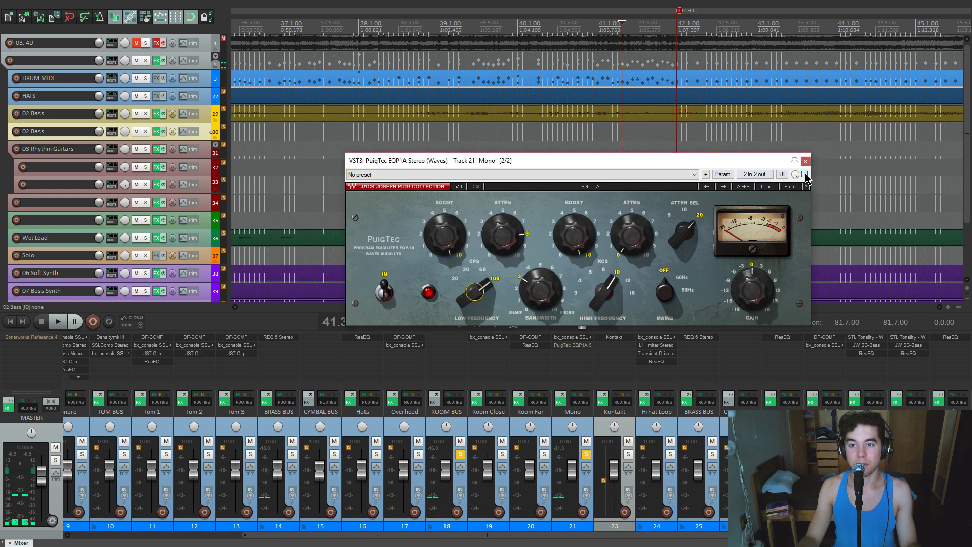
pyautogui.press('space')
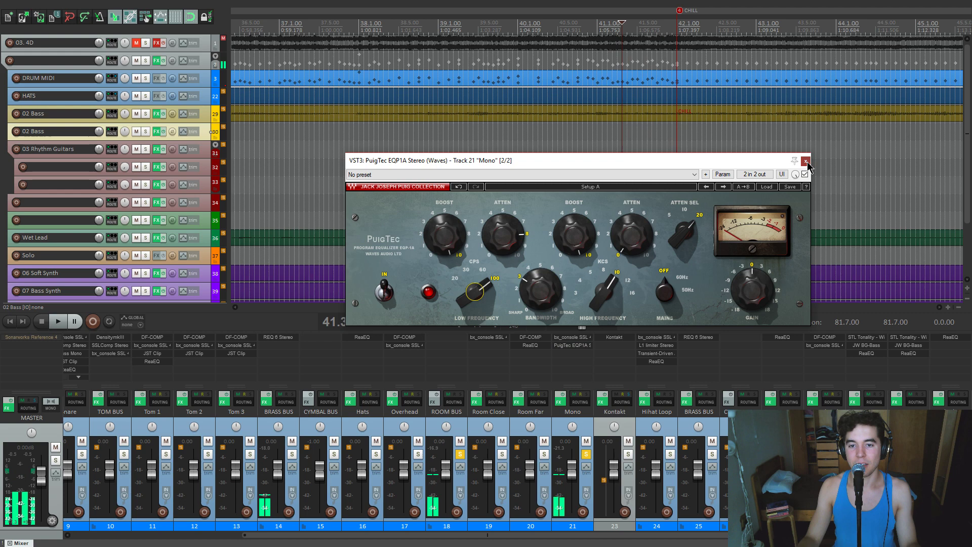
pyautogui.click(806, 161)
# - Clear the solos on the ROOM BUS and Mono tracks and play the drum mix from bar 35
pyautogui.click(460, 453)
pyautogui.press('space')
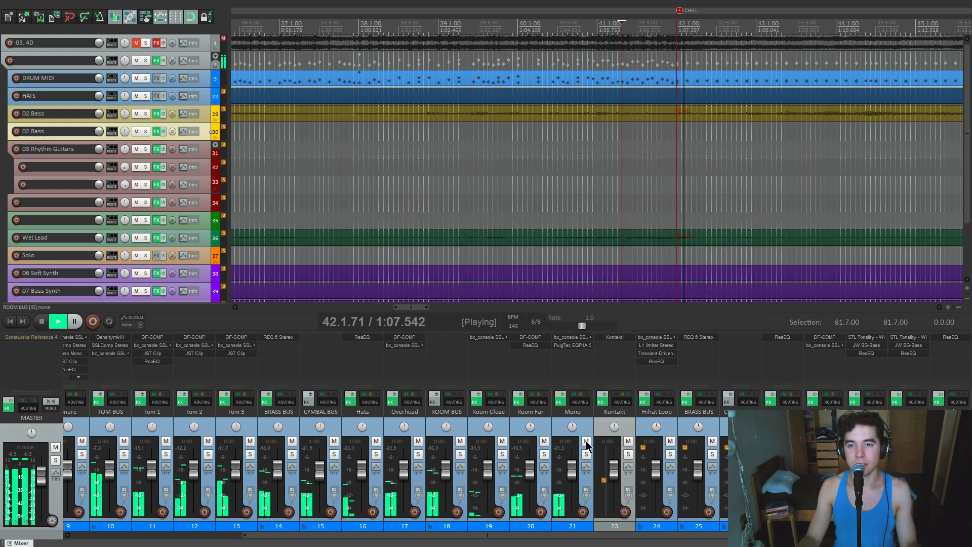
pyautogui.scroll(-3, 450, 178)
pyautogui.click(450, 178)
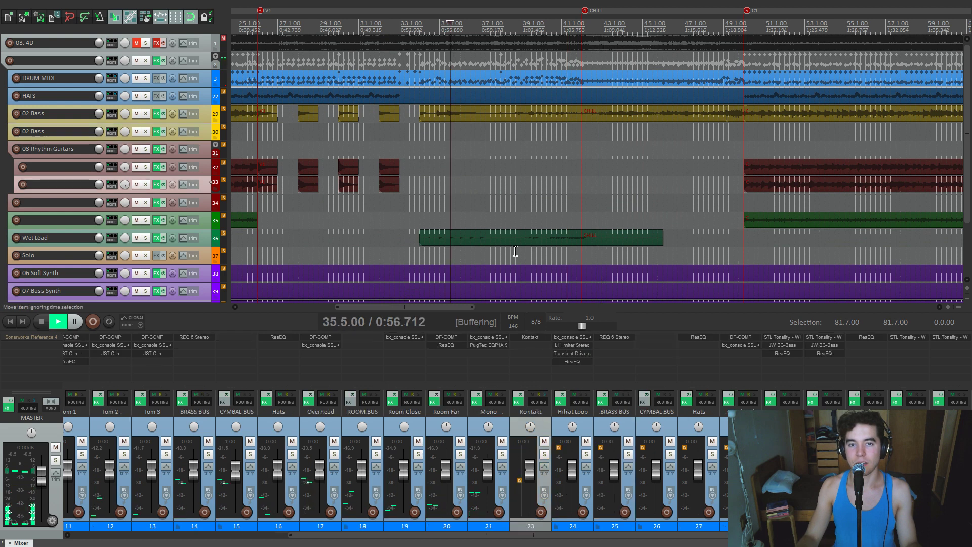
# - Compare the drum mix with the Mono track muted and unmuted, and stop playback
pyautogui.click(502, 441)
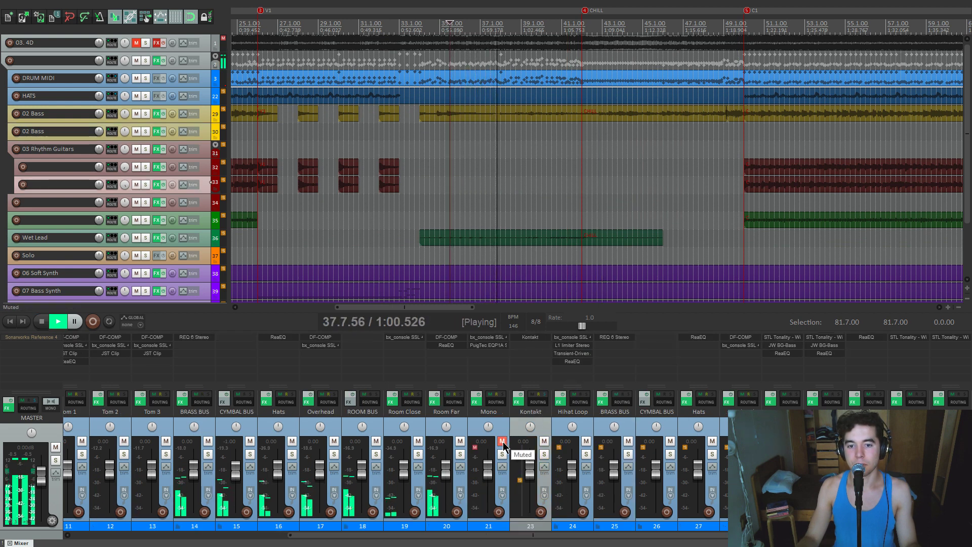
pyautogui.click(502, 441)
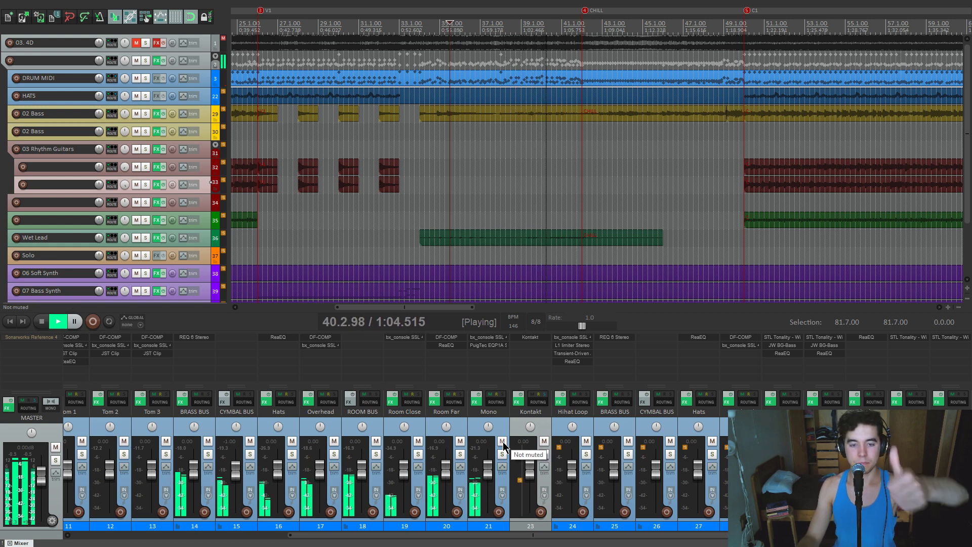
pyautogui.press('space')
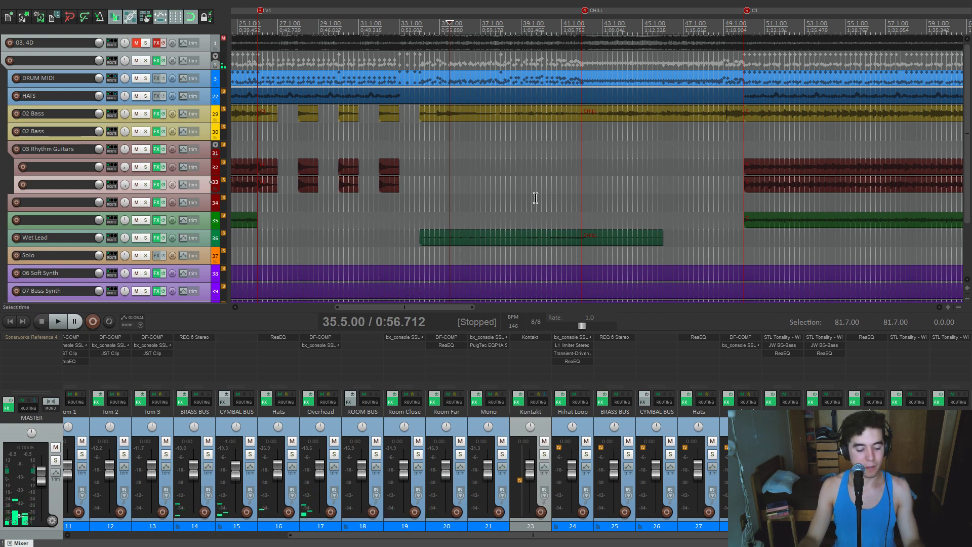
# - Go to the CHILL marker and examine the bx_console SSL 4000 E settings on the 01 Drums bus
pyautogui.press('4')
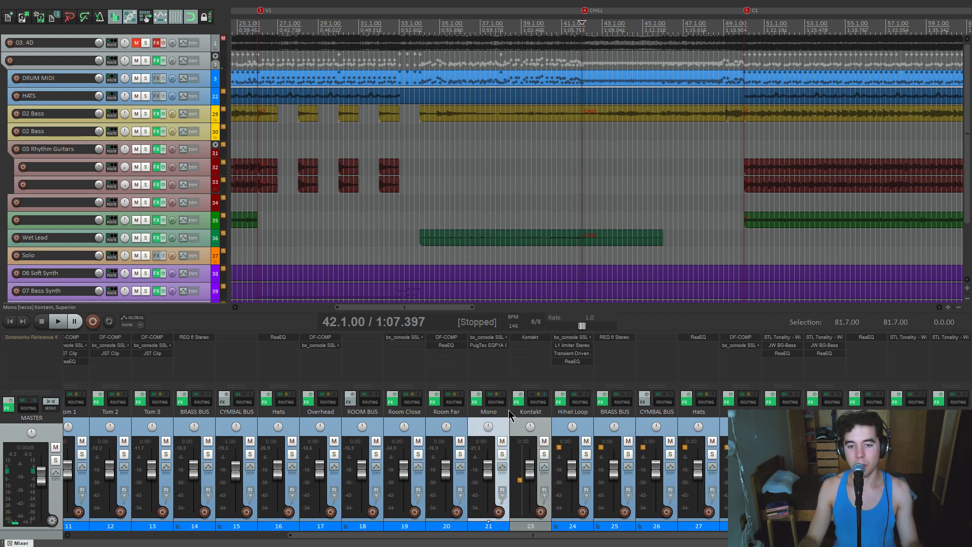
pyautogui.hscroll(-5, 508, 422)
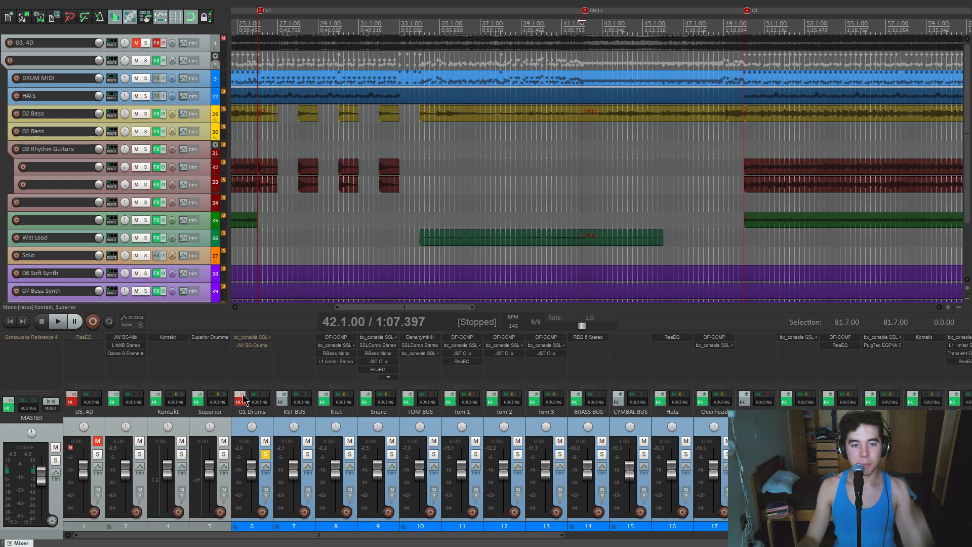
pyautogui.click(265, 337)
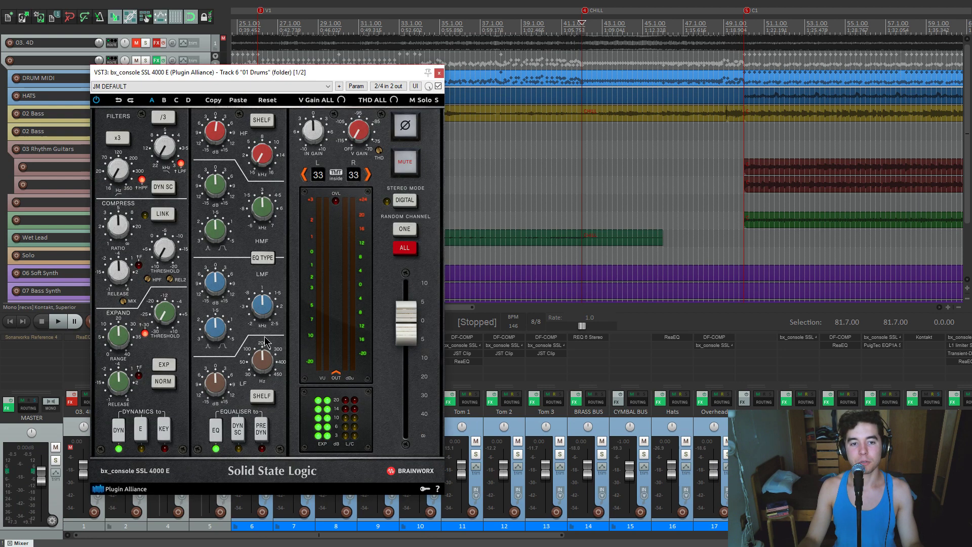
pyautogui.moveTo(342, 75); pyautogui.dragTo(381, 71)
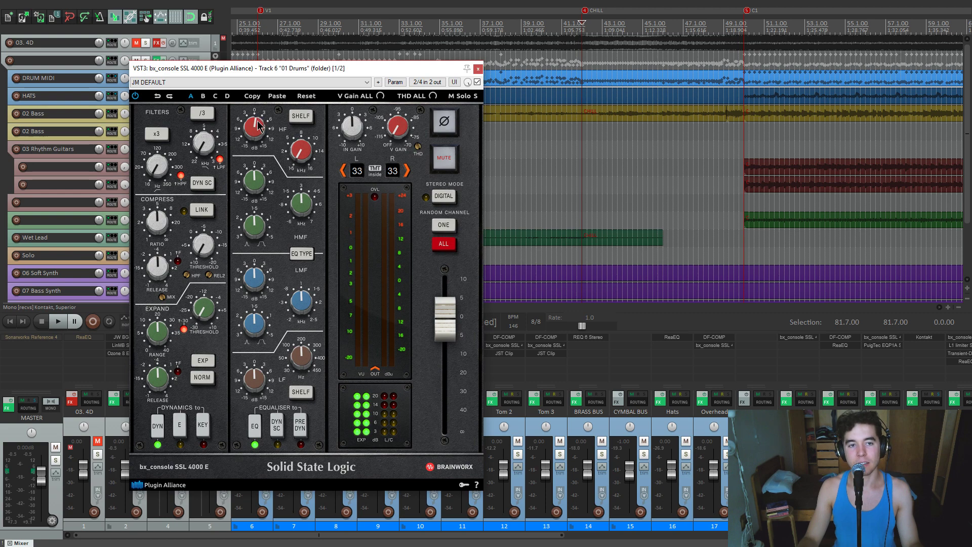
pyautogui.click(479, 68)
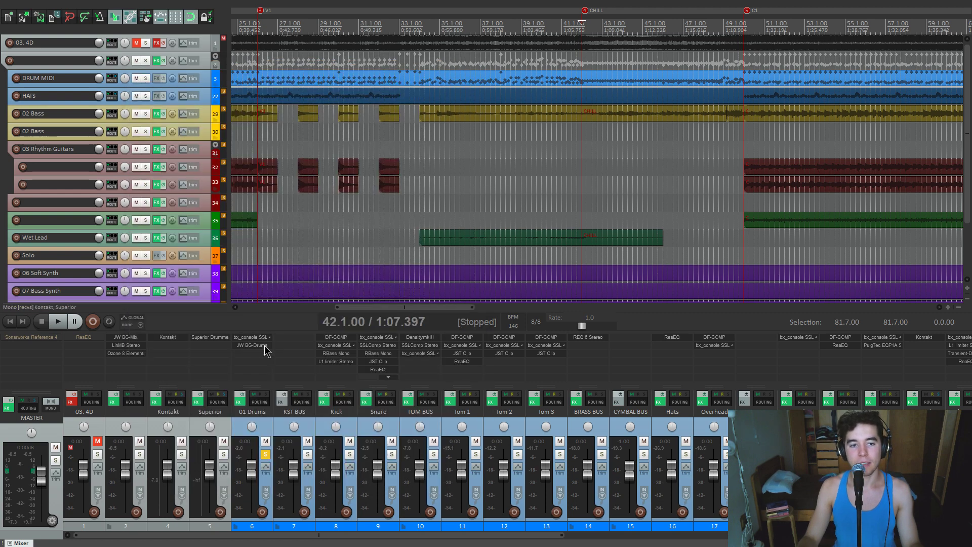
# - Examine the JW BG-Drums compressor on the 01 Drums bus while playing the drums from the V1 marker, and close it
pyautogui.click(252, 345)
pyautogui.moveTo(228, 34); pyautogui.dragTo(474, 141)
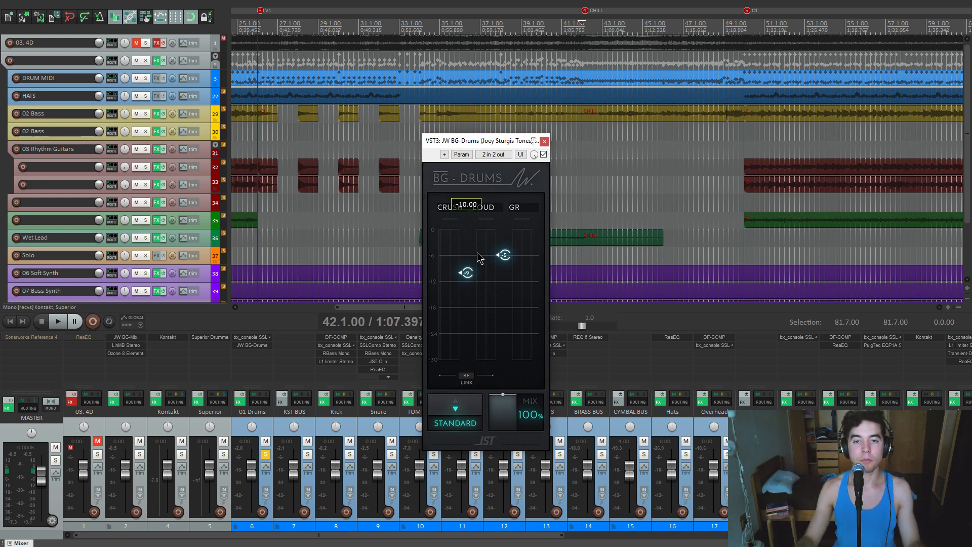
pyautogui.press('space')
pyautogui.press('space')
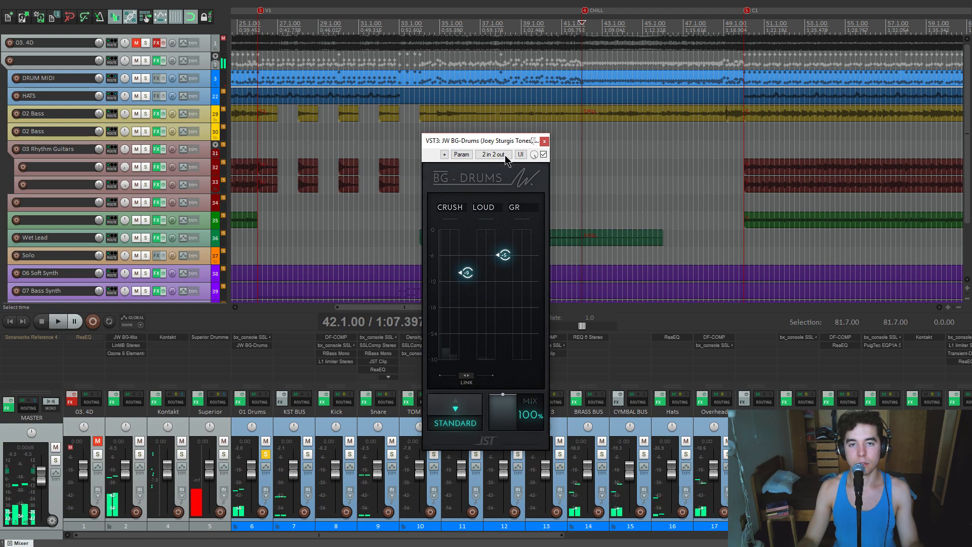
pyautogui.click(310, 139)
pyautogui.press('space')
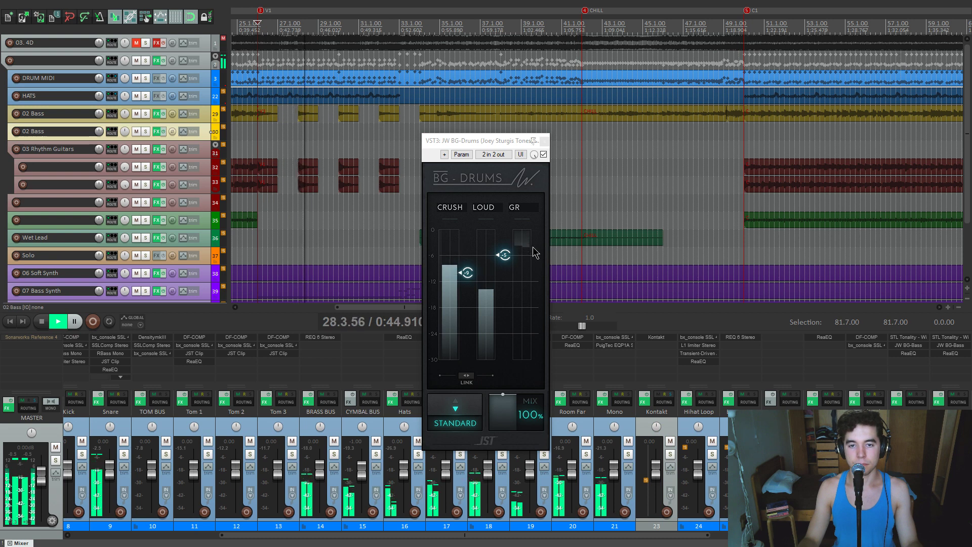
pyautogui.press('space')
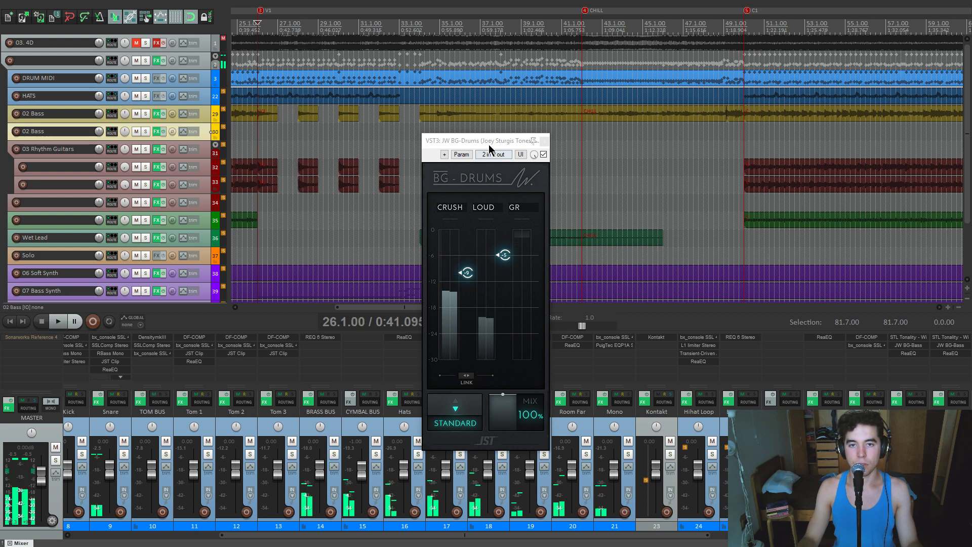
pyautogui.moveTo(525, 141); pyautogui.dragTo(549, 156)
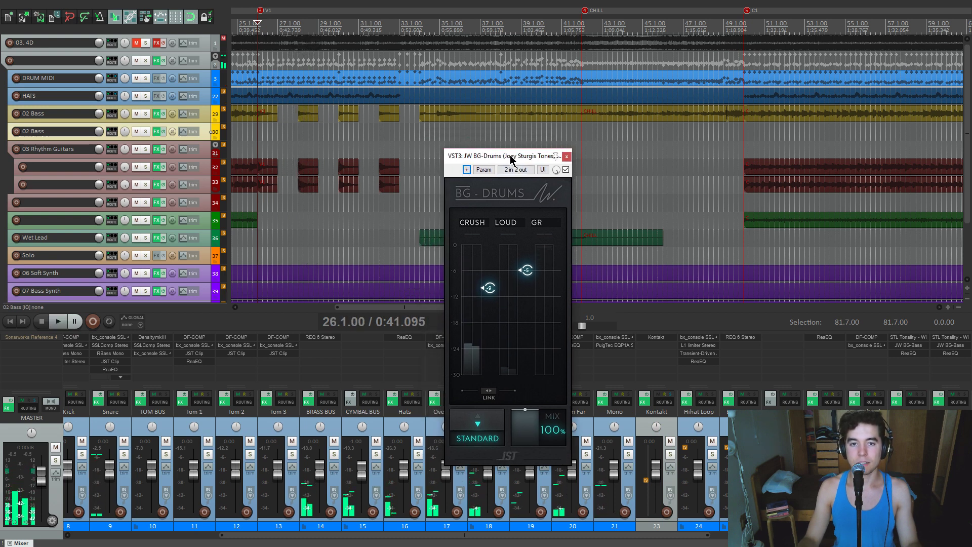
pyautogui.click(569, 156)
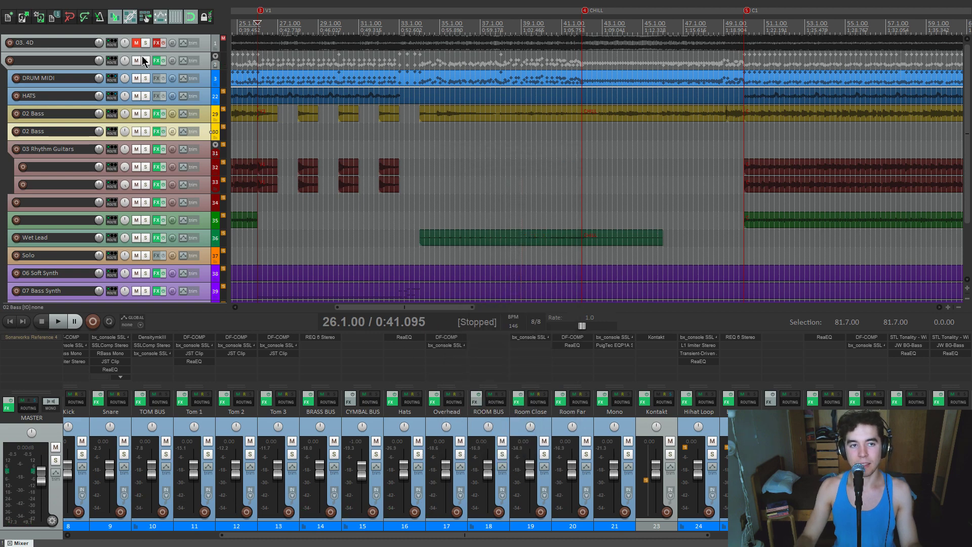
# - Clear the solo on the 01 Drums bus and play the full mix from bar 26
pyautogui.hscroll(-4, 461, 423)
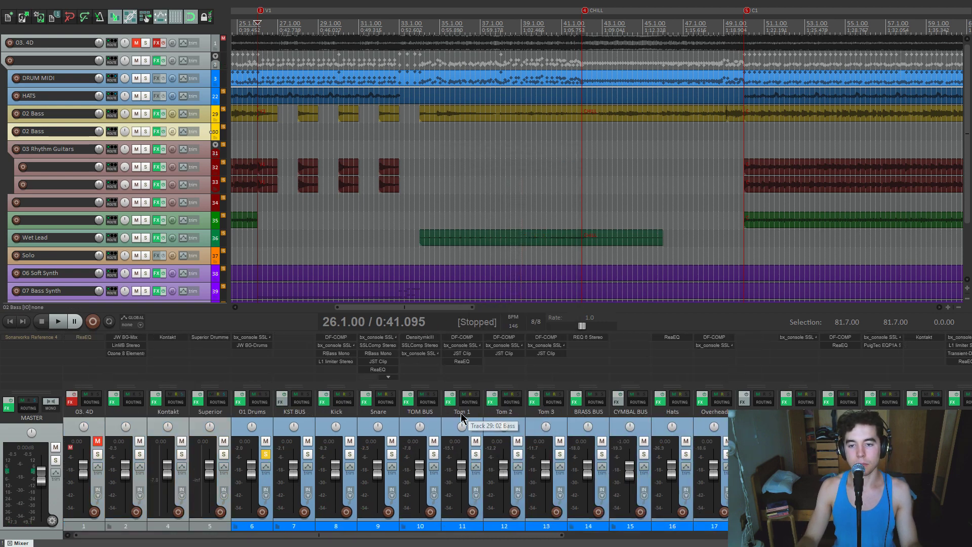
pyautogui.click(266, 454)
pyautogui.press('space')
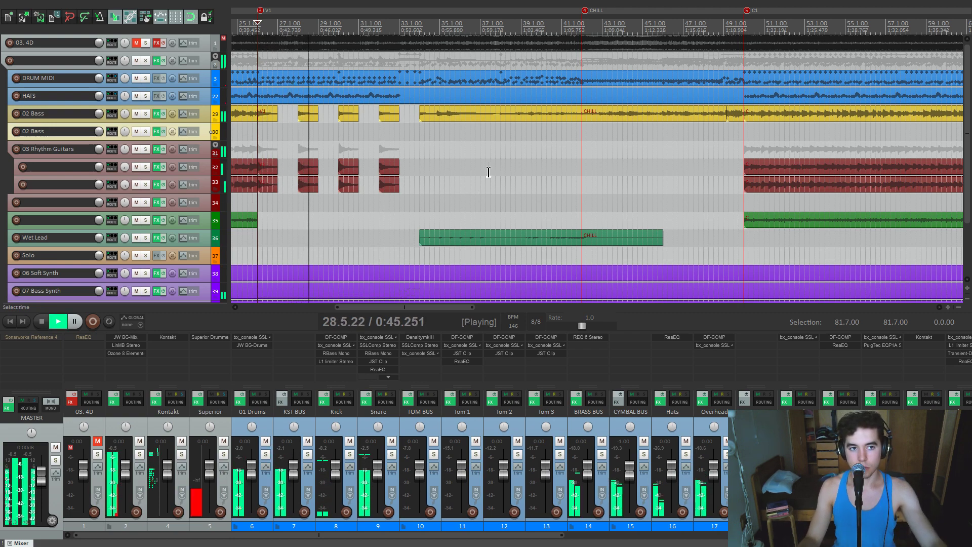
pyautogui.scroll(-4, 489, 172)
pyautogui.press('space')
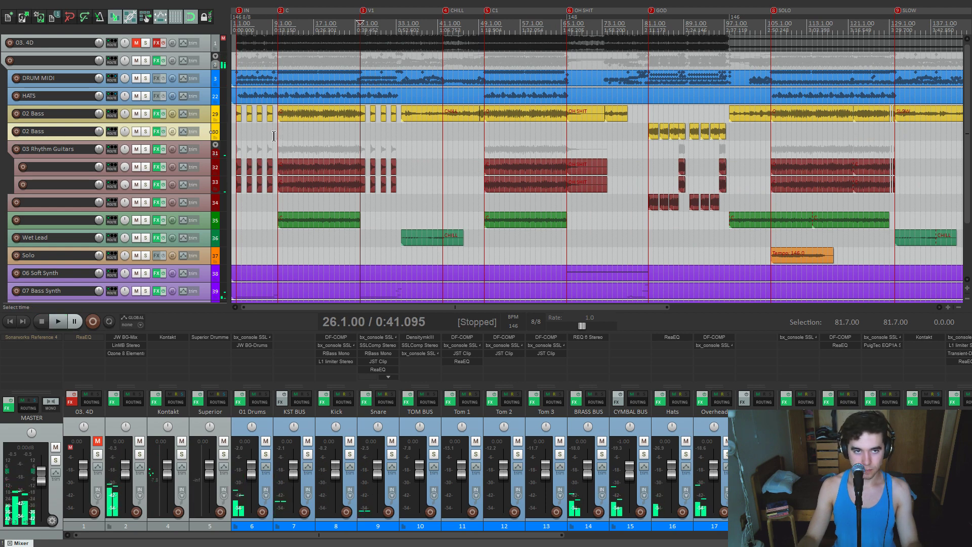
# - Solo the HATS track and place the edit cursor at bar 3 near the song's start
pyautogui.click(244, 135)
pyautogui.click(146, 97)
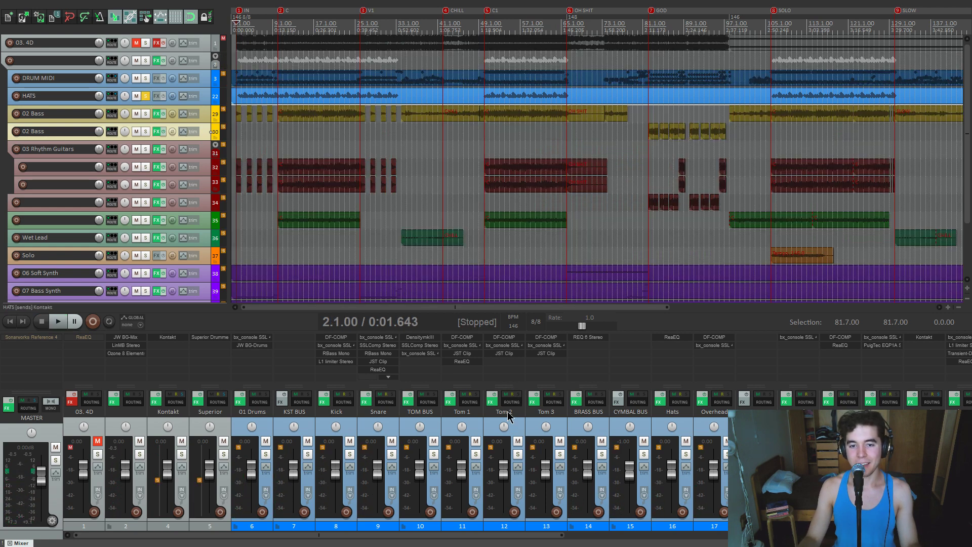
pyautogui.hscroll(4, 509, 419)
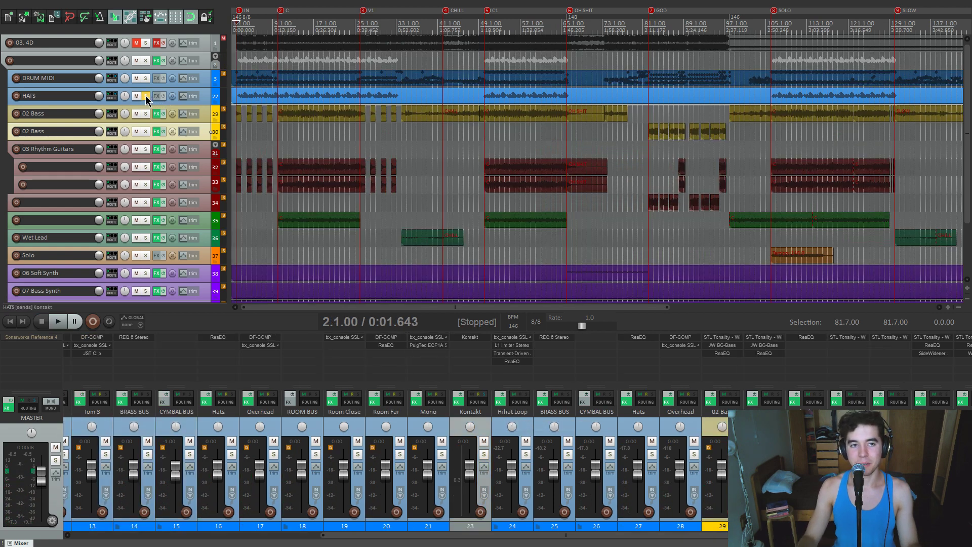
pyautogui.click(243, 139)
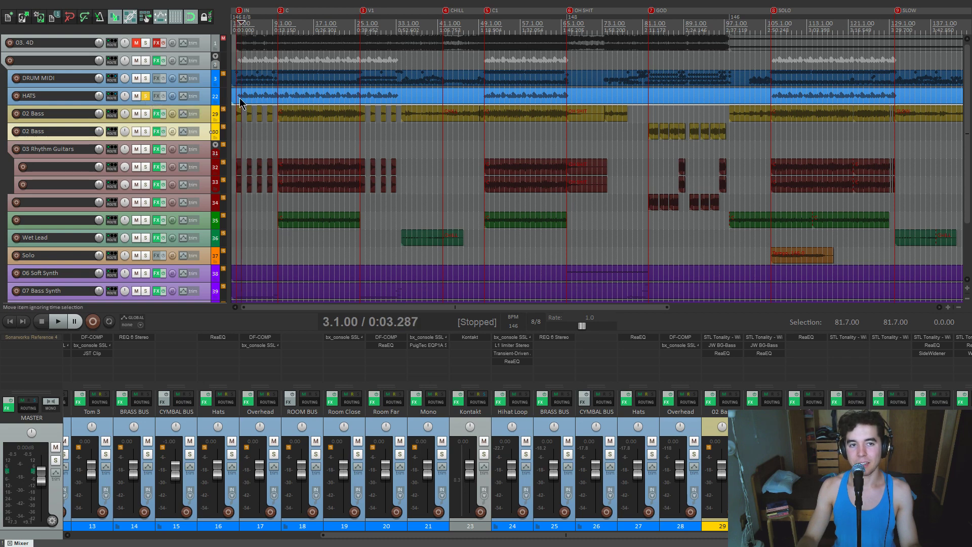
# - Examine the hi-hat choices on The Invasion's full kit page in the Kontakt instrument, leaving the selection as it is
pyautogui.click(485, 336)
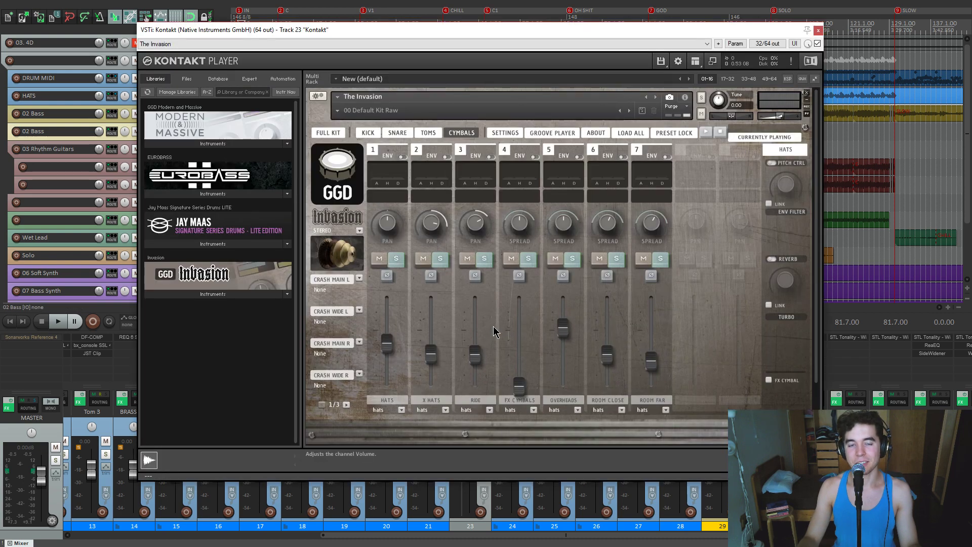
pyautogui.click(328, 134)
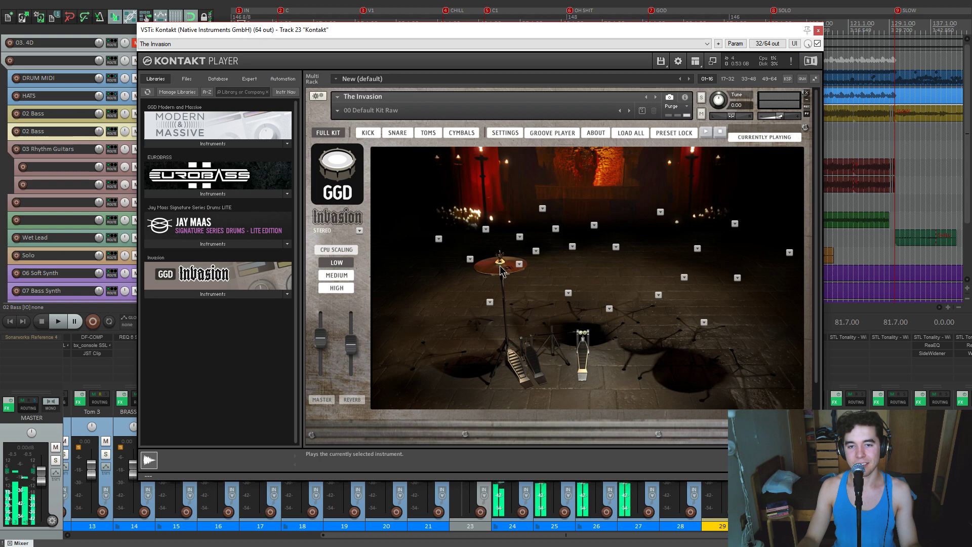
pyautogui.click(519, 264)
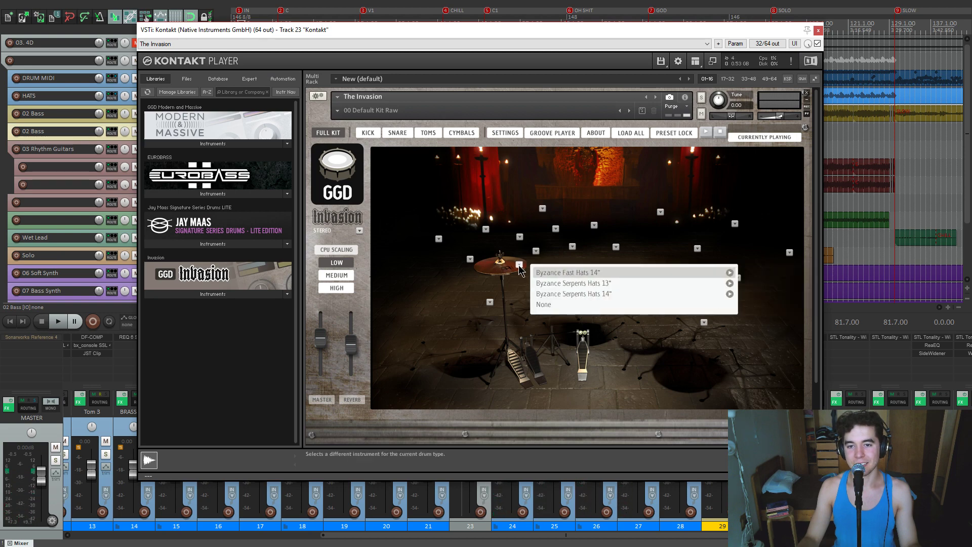
pyautogui.click(519, 266)
pyautogui.click(819, 31)
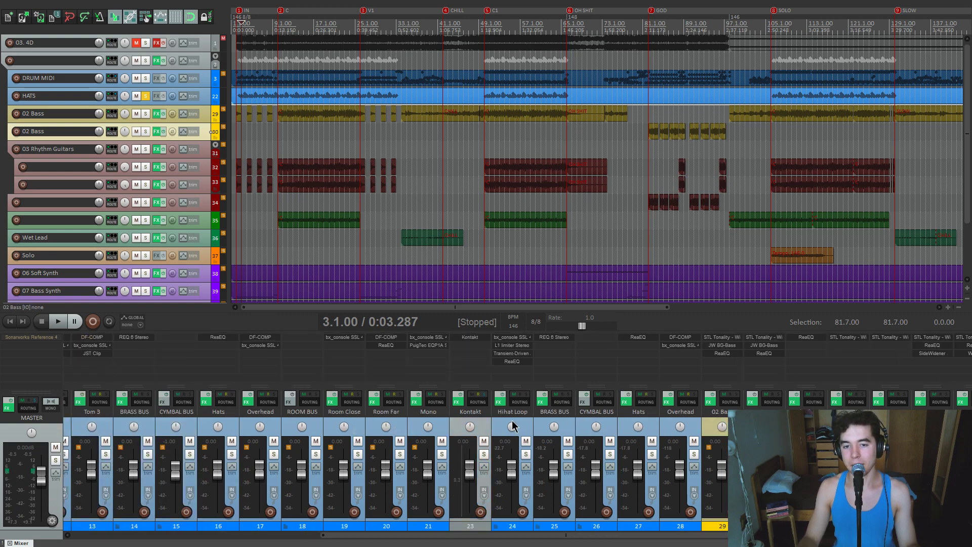
pyautogui.click(469, 338)
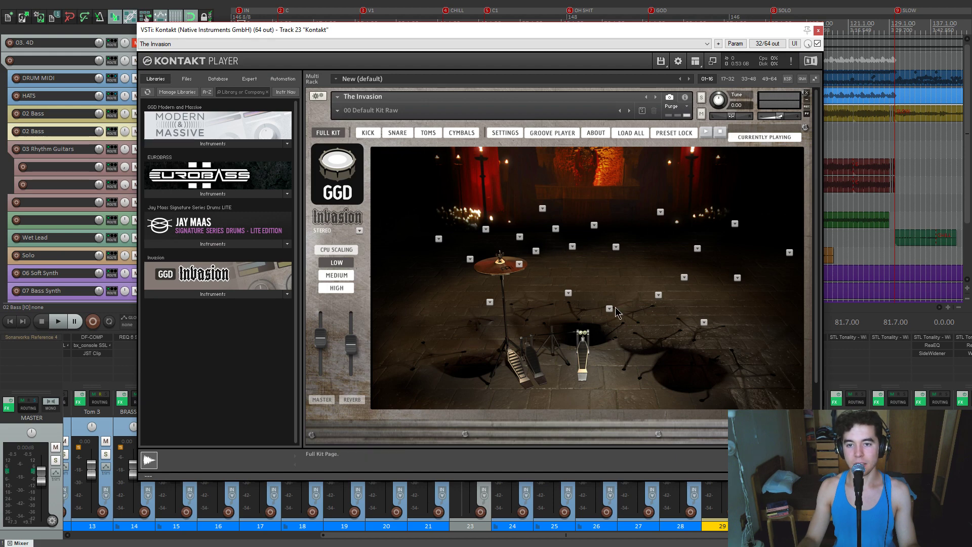
pyautogui.click(818, 30)
# - Open the HATS track's MIDI item in the MIDI editor and play through the hi-hat notes
pyautogui.doubleClick(251, 93)
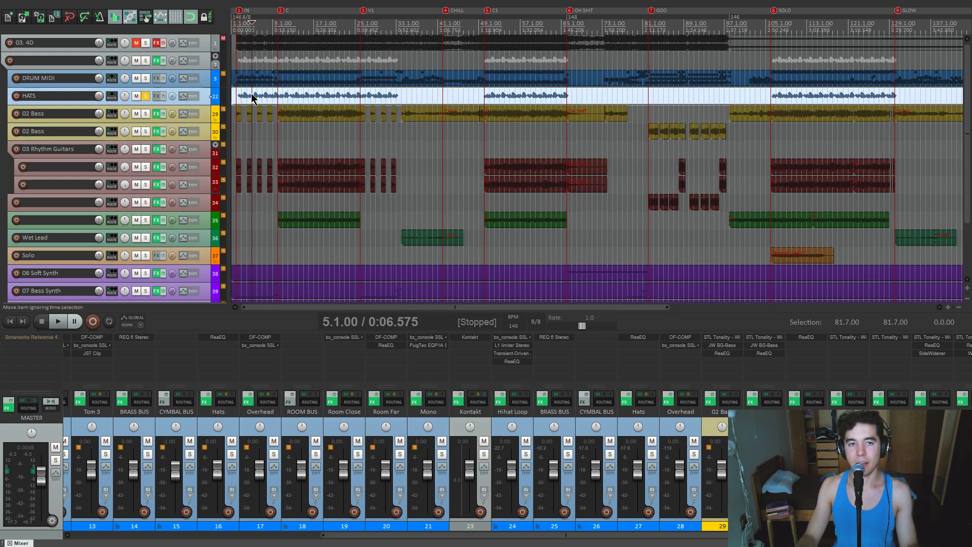
pyautogui.scroll(8, 569, 265)
pyautogui.click(566, 247)
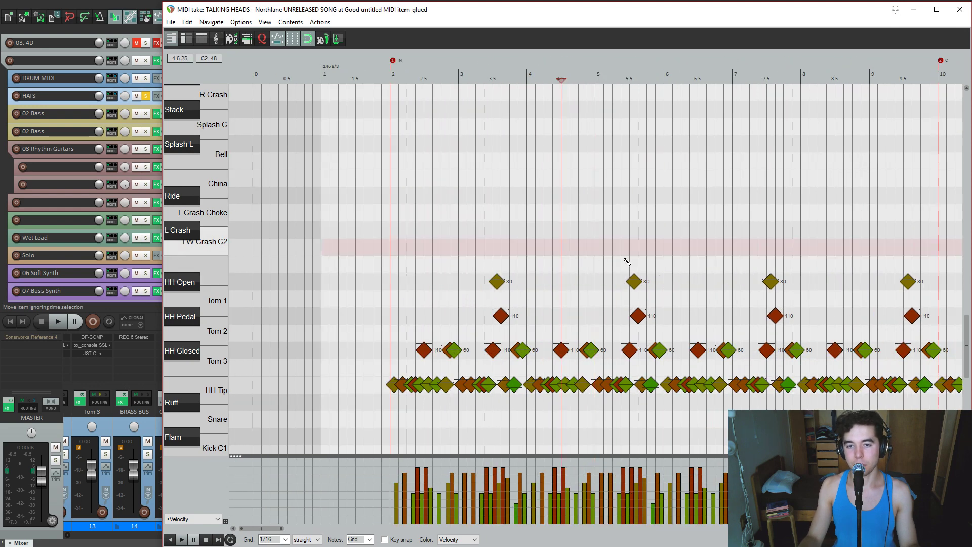
pyautogui.scroll(4, 633, 263)
pyautogui.press('space')
pyautogui.scroll(-2, 642, 263)
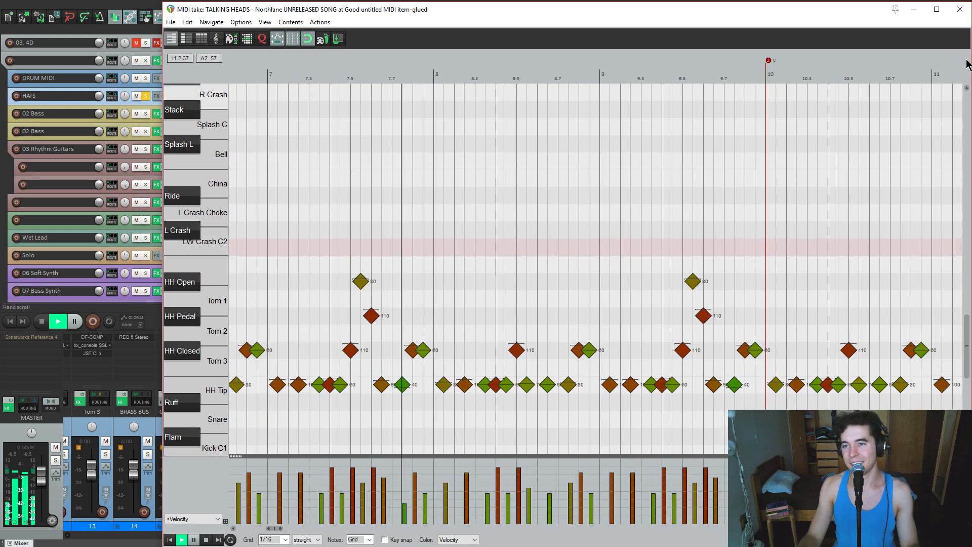
# - Close the MIDI editor, compare the song with the HATS solo off and on, and stop playback
pyautogui.click(965, 13)
pyautogui.click(147, 94)
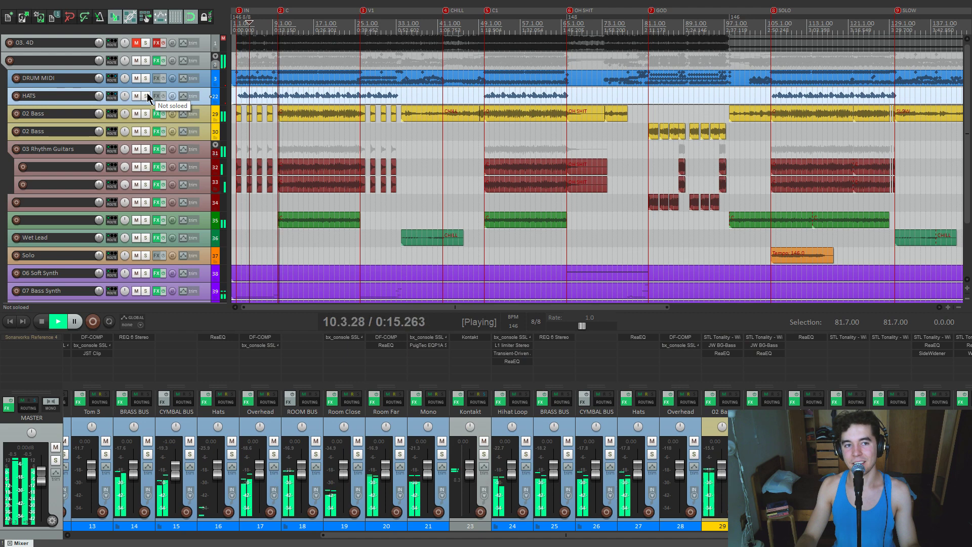
pyautogui.click(146, 94)
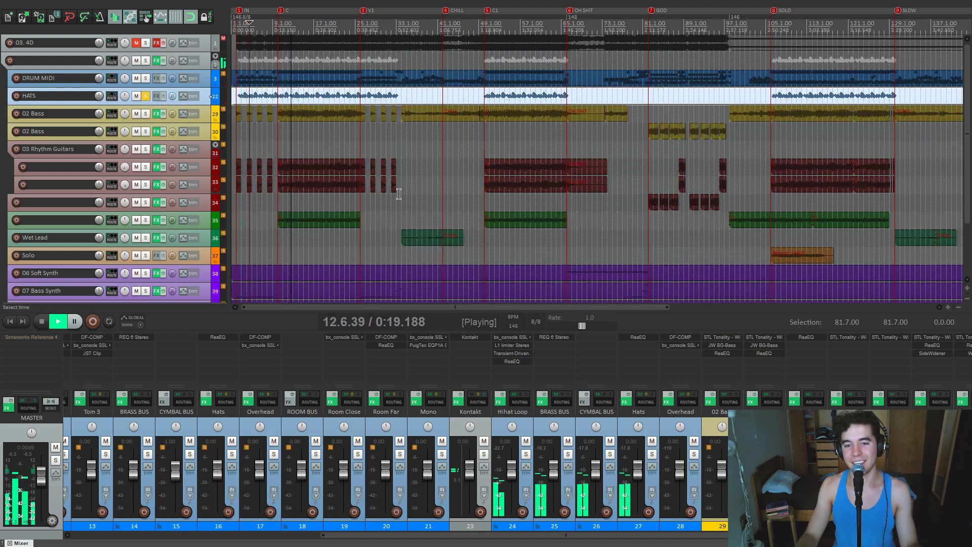
pyautogui.press('space')
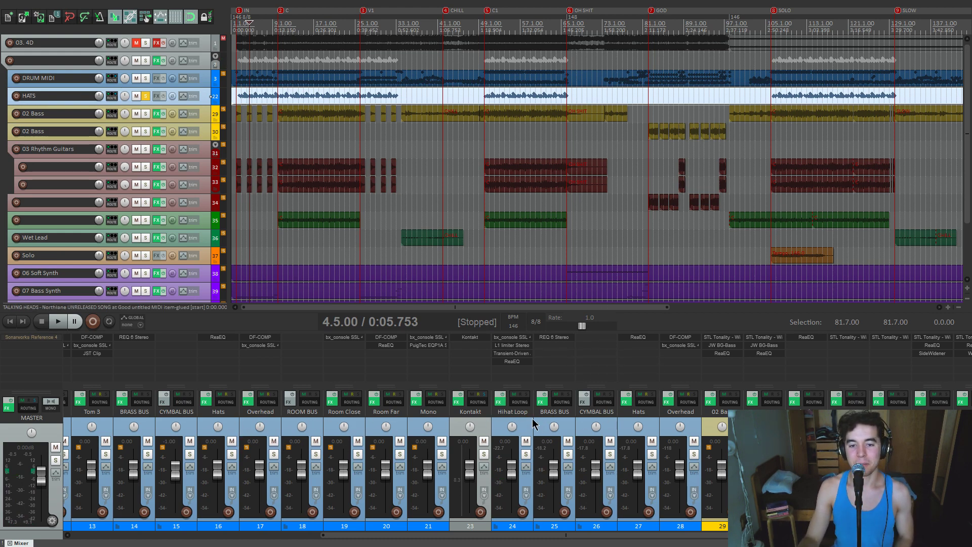
# - Open the Transient-Driven Auto-Pan effect on the Hihat Loop track and audition the soloed hats from bar 10
pyautogui.doubleClick(513, 358)
pyautogui.moveTo(345, 144); pyautogui.dragTo(619, 137)
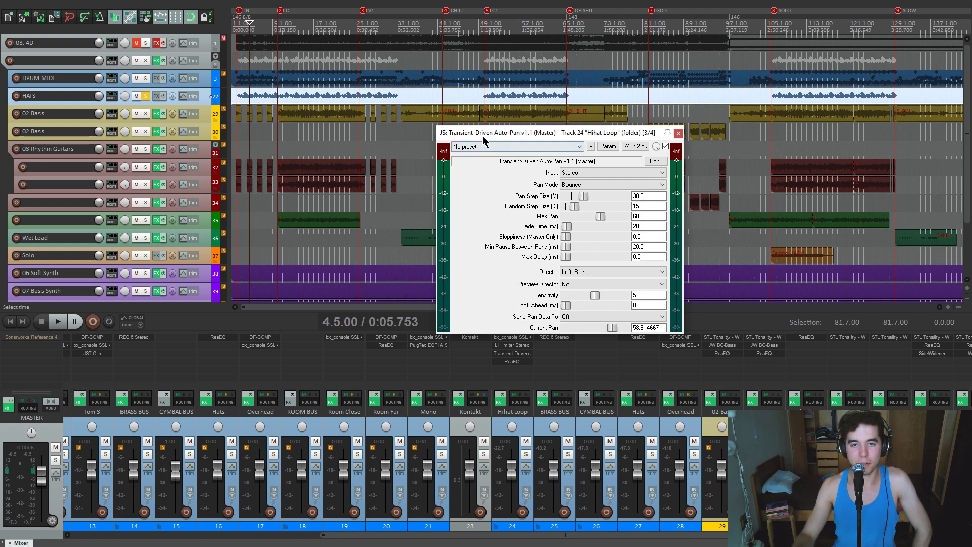
pyautogui.moveTo(486, 136); pyautogui.dragTo(480, 150)
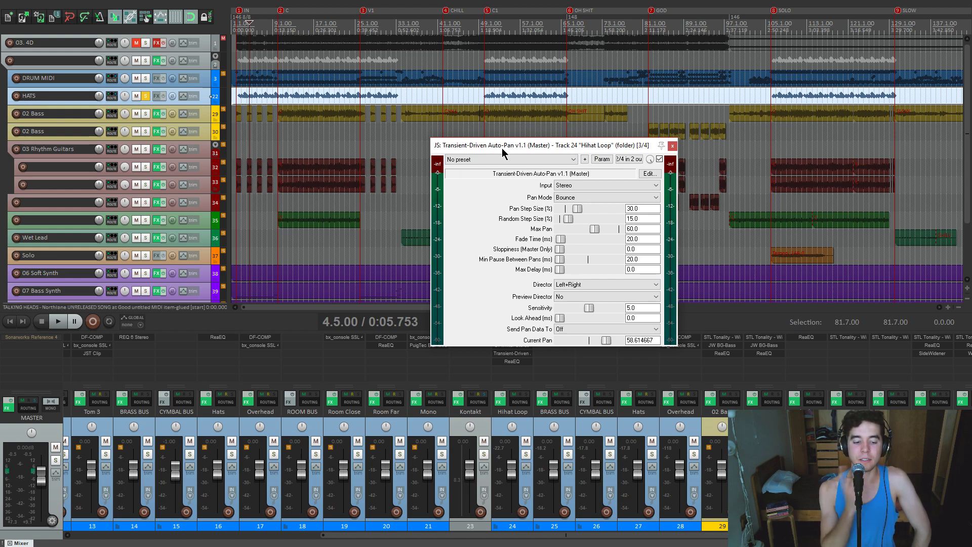
pyautogui.click(286, 137)
pyautogui.press('space')
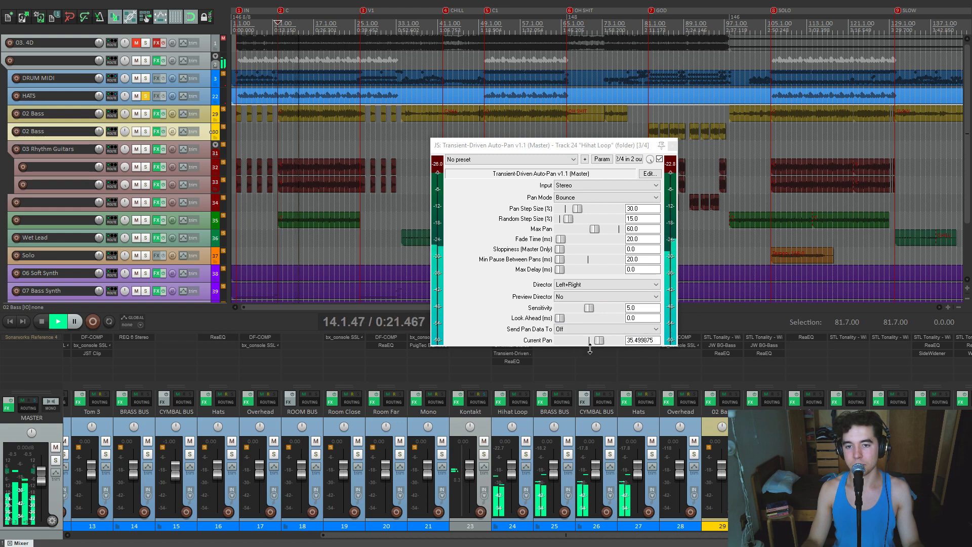
pyautogui.press('space')
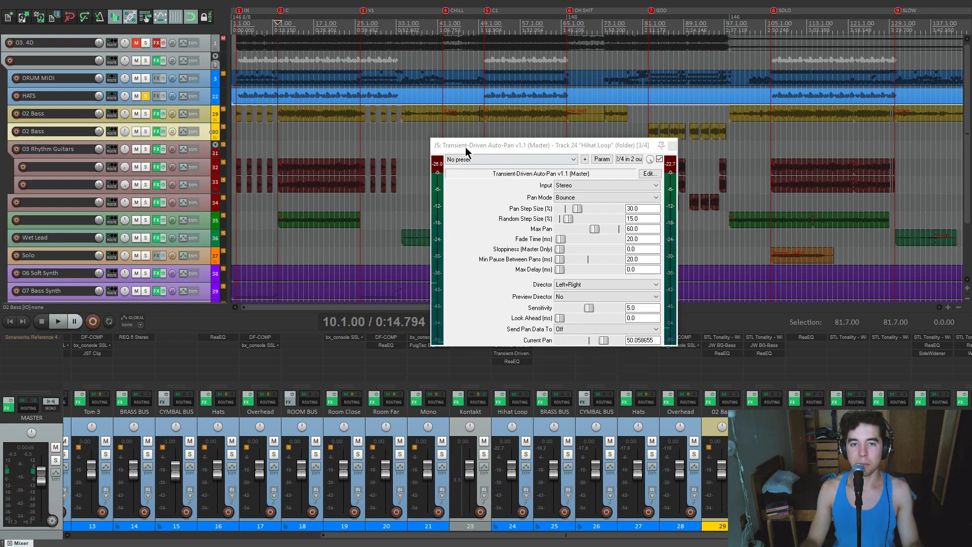
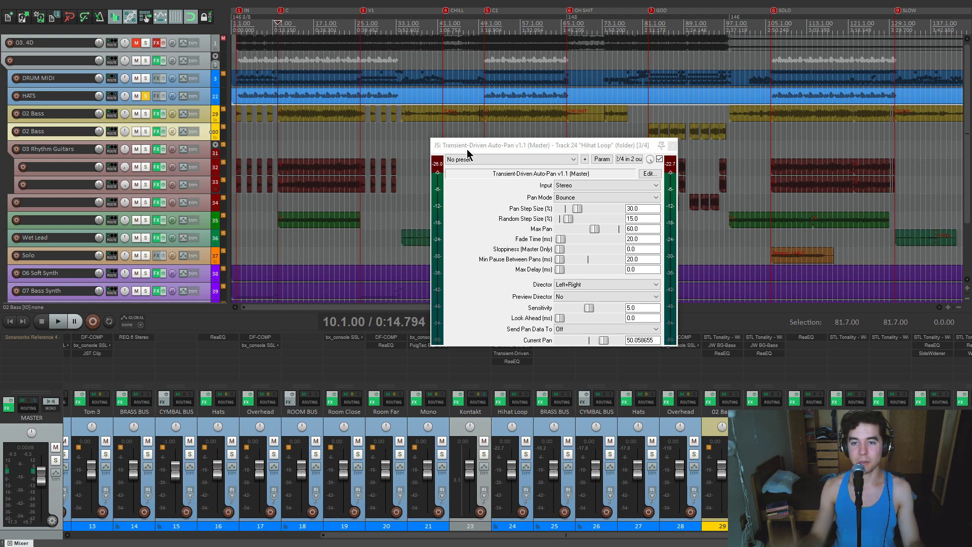
# - Replay the hats from bar 10 while watching the auto-pan movement, and close the effect window
pyautogui.moveTo(478, 147); pyautogui.dragTo(474, 140)
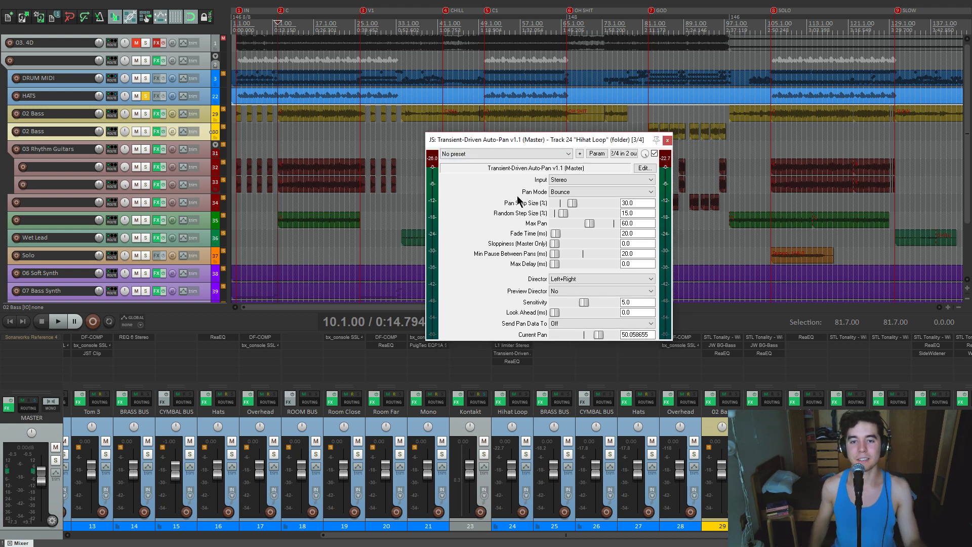
pyautogui.press('space')
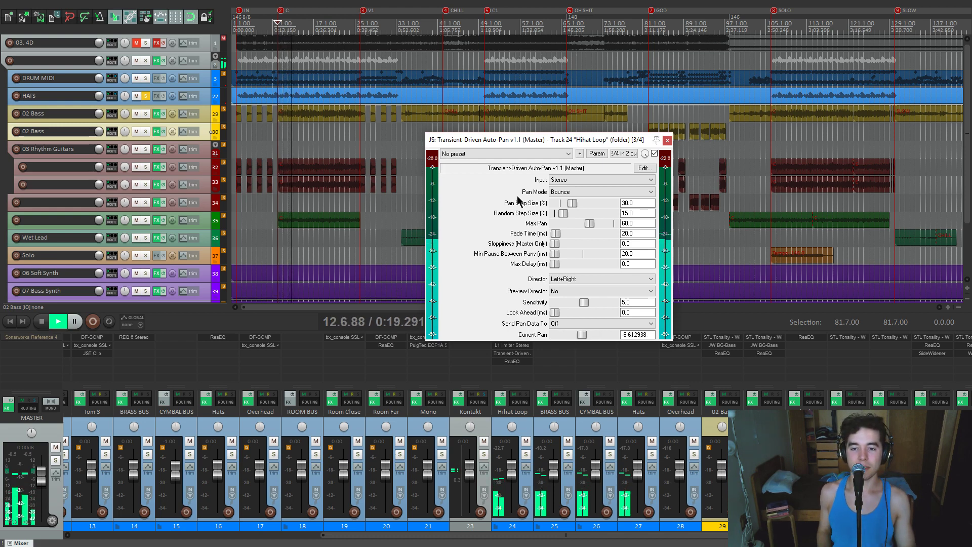
pyautogui.press('space')
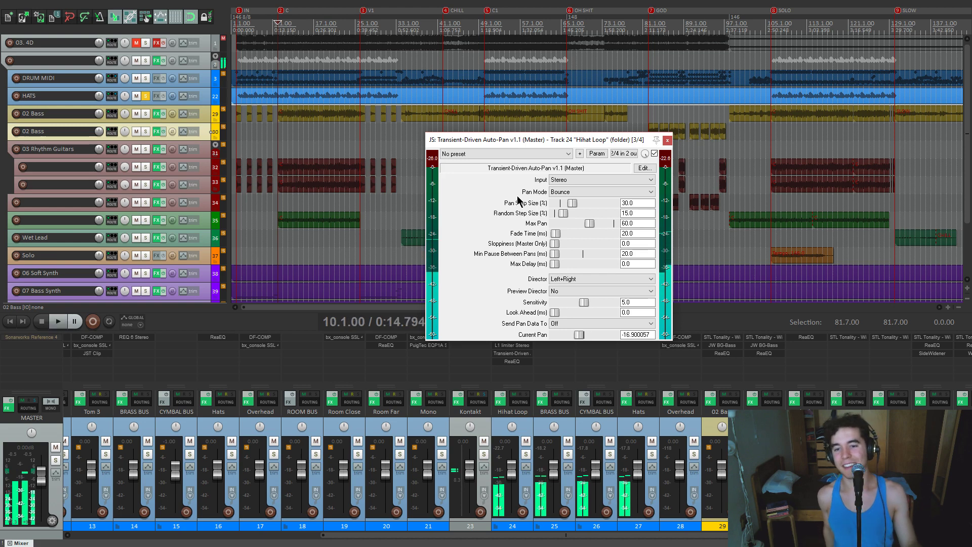
pyautogui.click(668, 140)
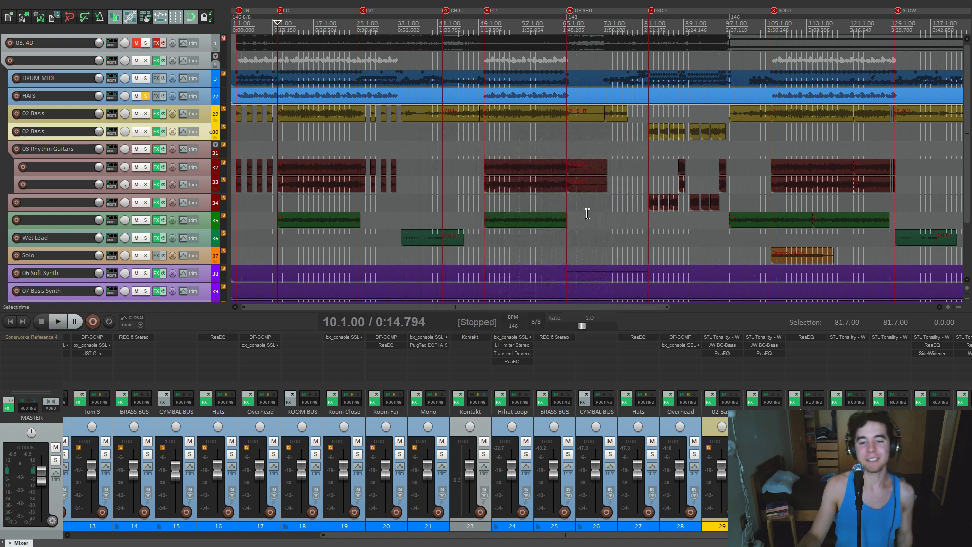
# - Inspect band 4 of the ReaEQ on the Hihat Loop track and close the EQ
pyautogui.click(523, 362)
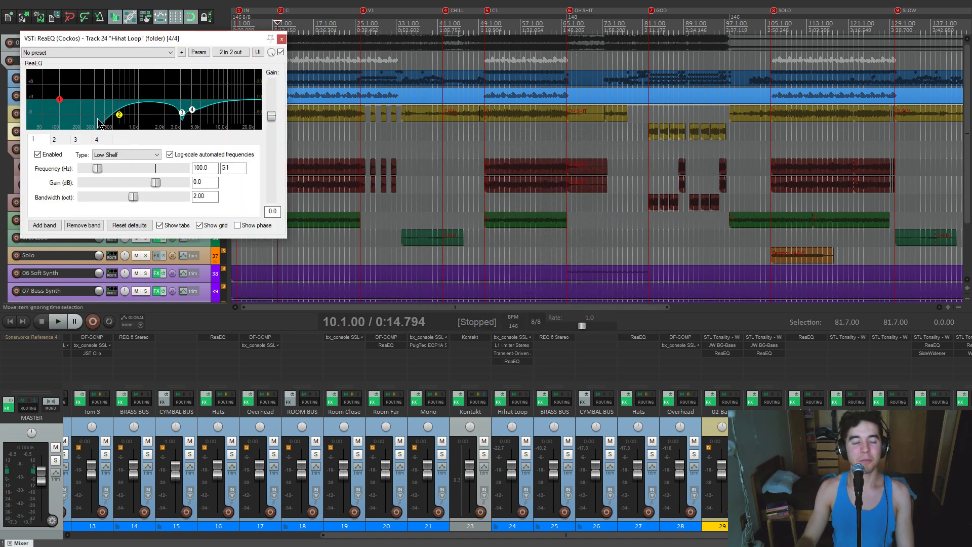
pyautogui.click(192, 109)
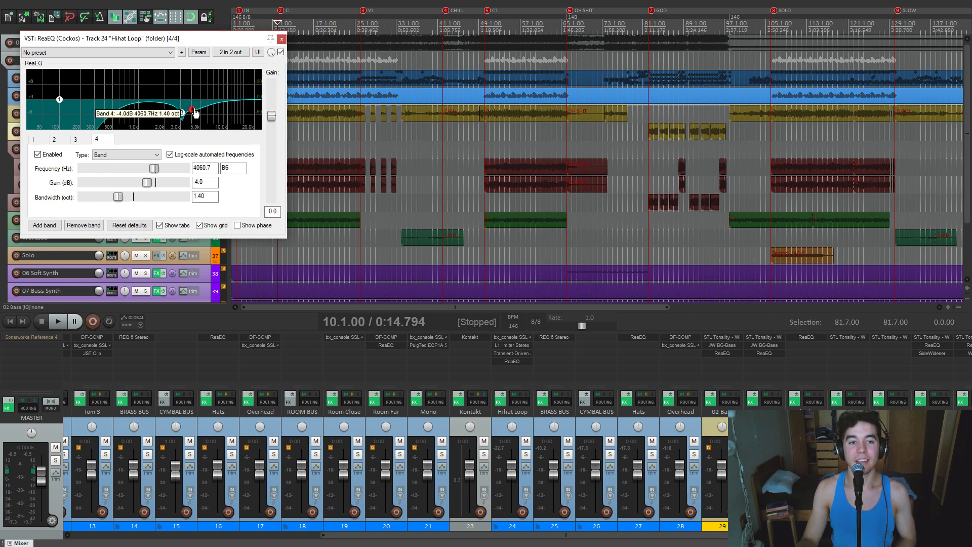
pyautogui.click(282, 41)
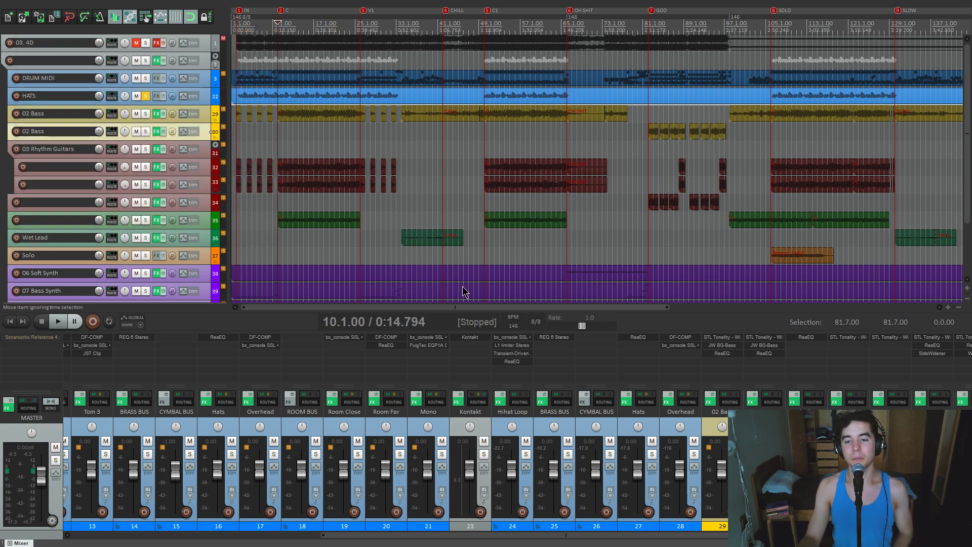
# - Clear the HATS solo, solo the first 02 Bass track and play it from bar 10
pyautogui.click(146, 95)
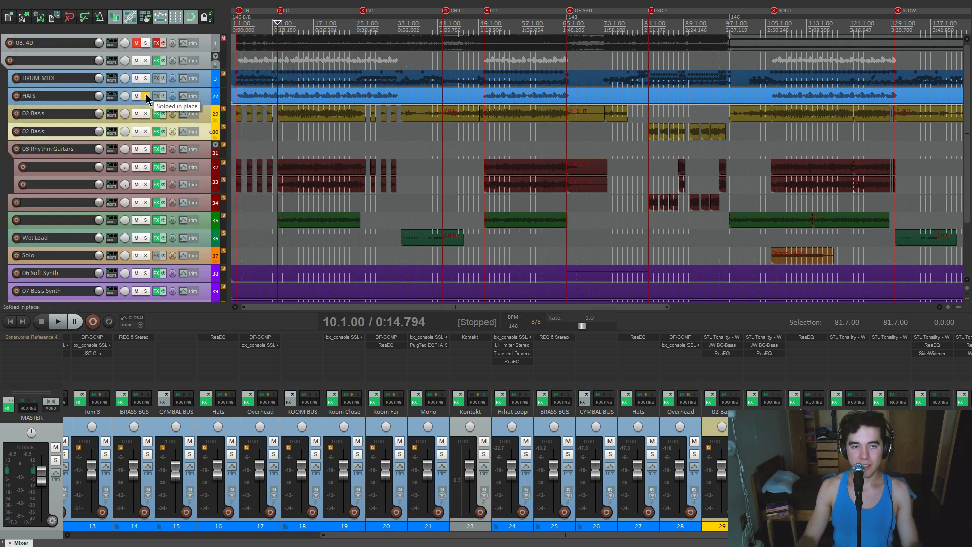
pyautogui.click(146, 96)
pyautogui.click(145, 113)
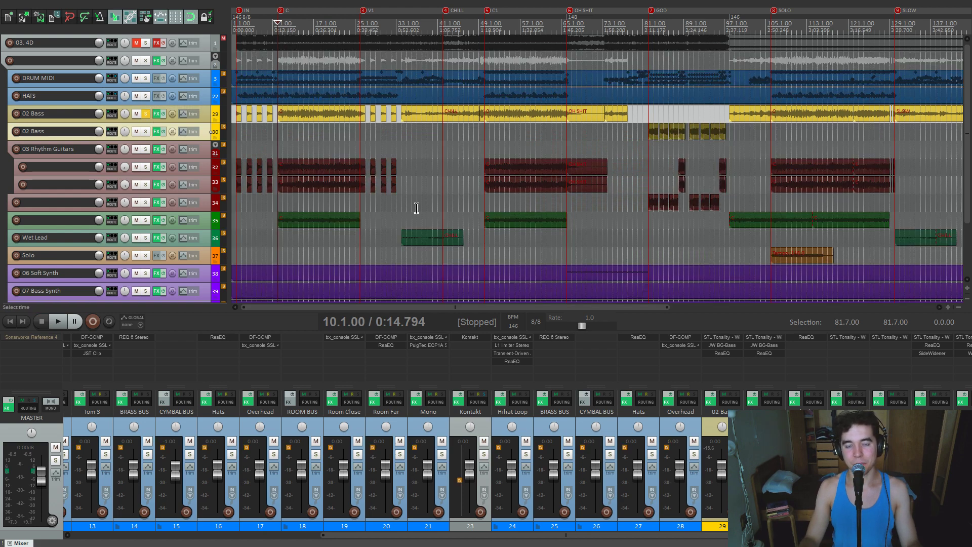
pyautogui.press('space')
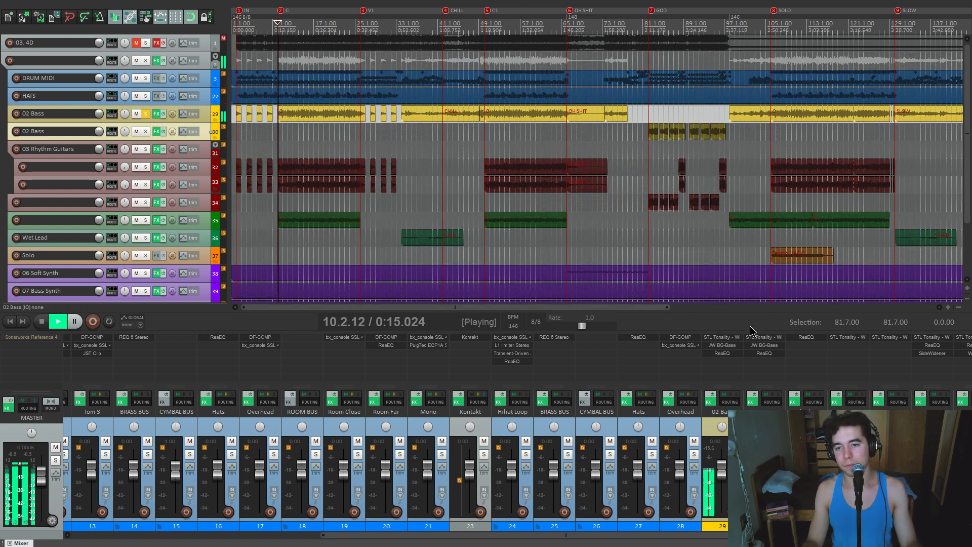
# - Examine the STL Tonality Will Putney amp plugin on the soloed 02 Bass track, placing its window mid-screen
pyautogui.click(732, 341)
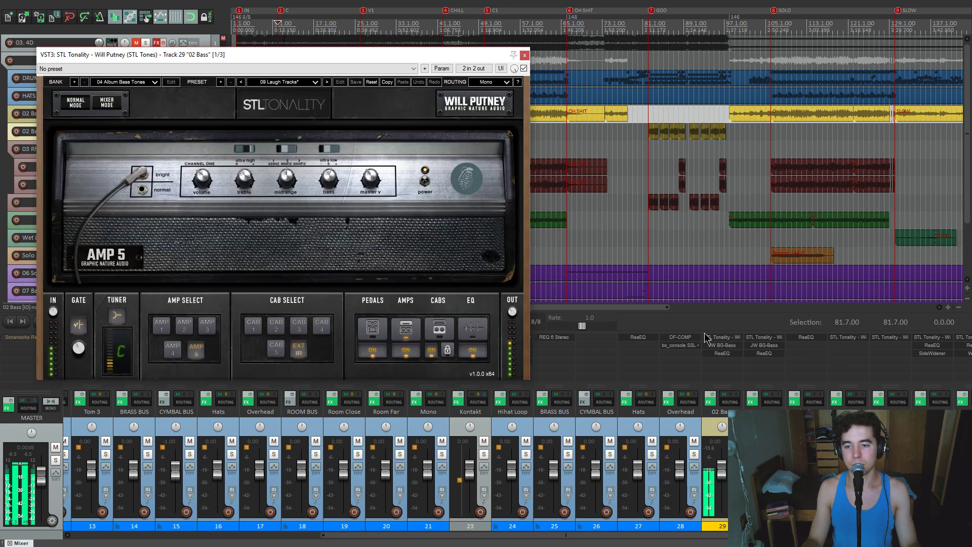
pyautogui.moveTo(418, 47); pyautogui.dragTo(670, 145)
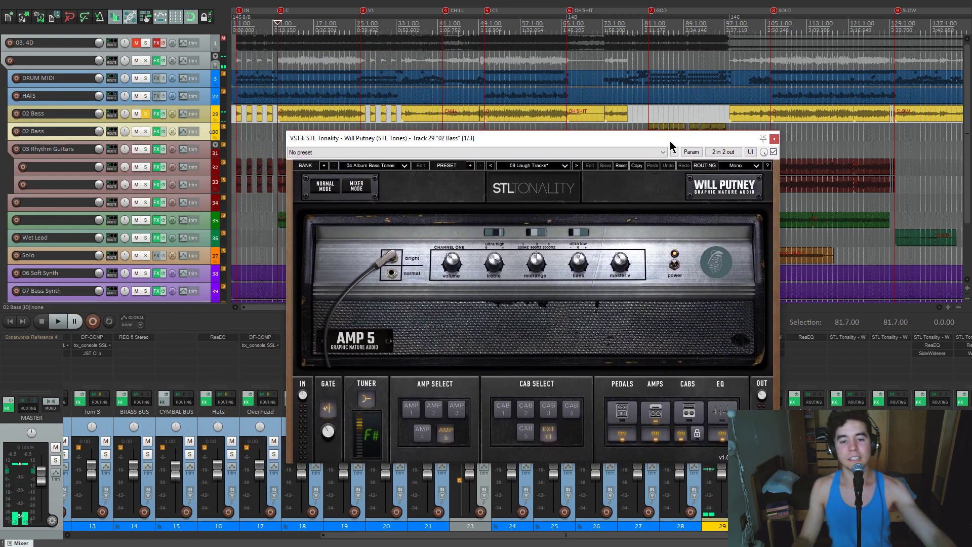
pyautogui.moveTo(671, 146); pyautogui.dragTo(568, 152)
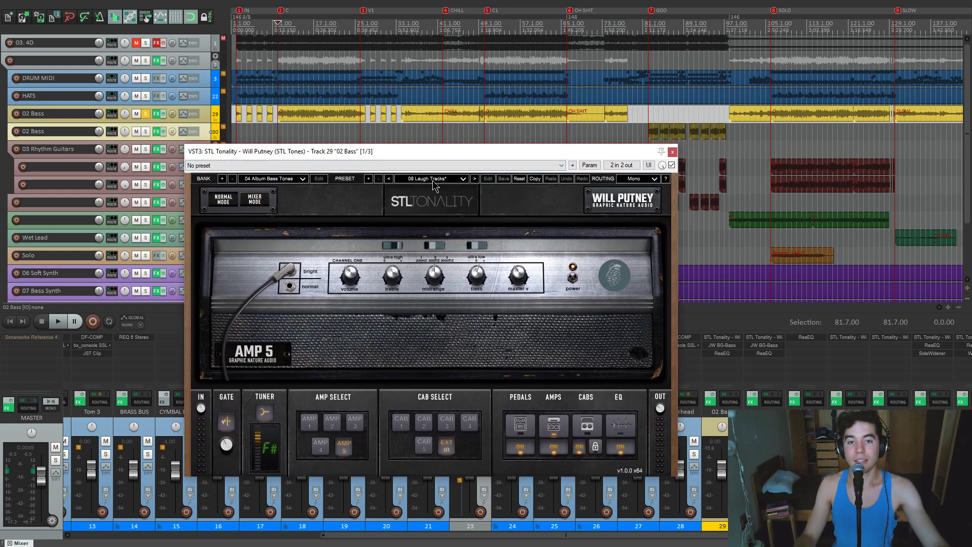
pyautogui.moveTo(447, 157)
pyautogui.mouseDown()
pyautogui.moveTo(464, 150)
pyautogui.moveTo(448, 147)
pyautogui.mouseUp()
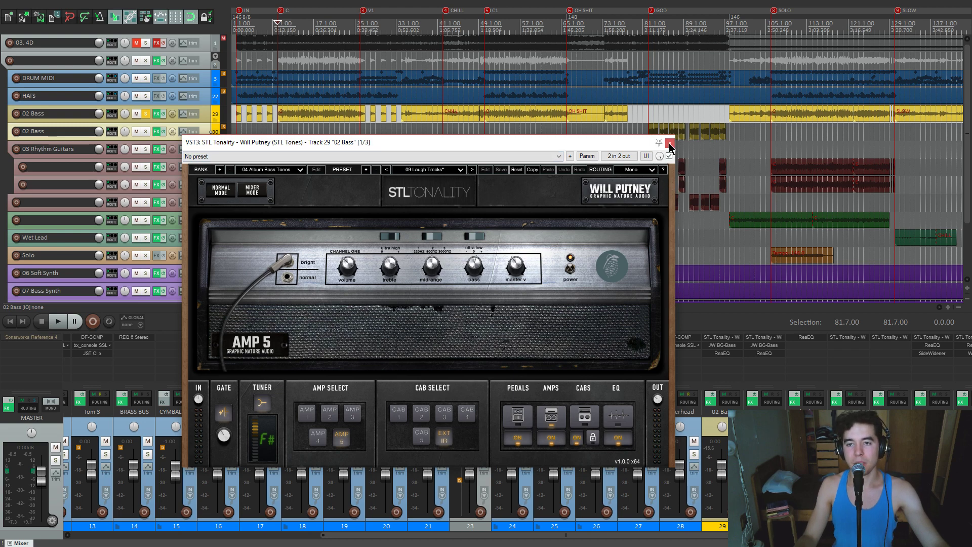
# - Open JW BG-Bass on the 02 Bass track beside the amp plugin and check its TOP mode before returning to BTM
pyautogui.click(721, 346)
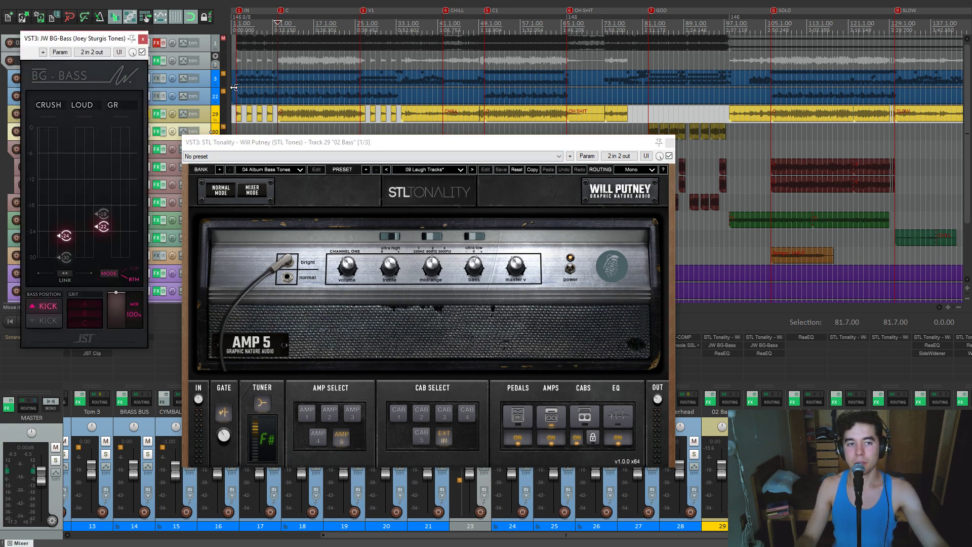
pyautogui.moveTo(98, 46); pyautogui.dragTo(726, 89)
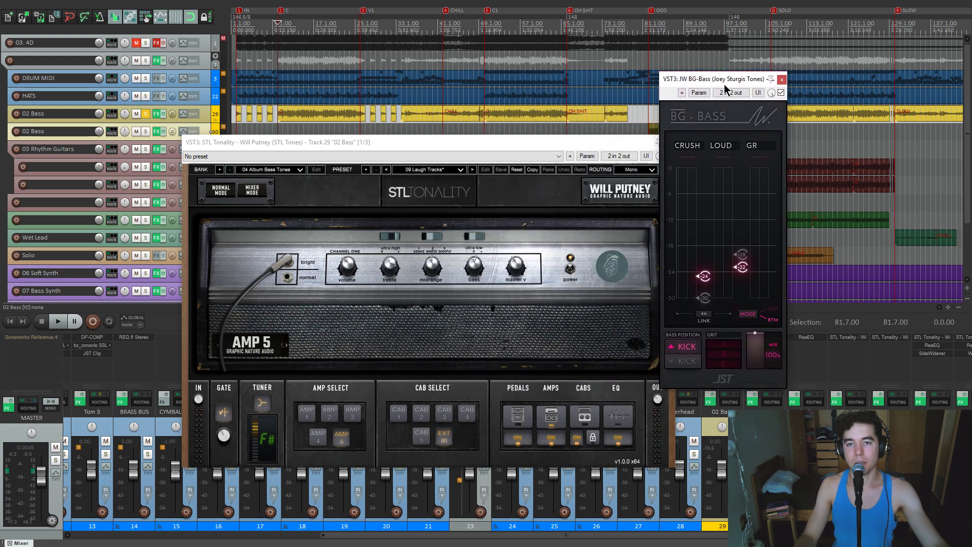
pyautogui.moveTo(607, 151); pyautogui.dragTo(544, 155)
pyautogui.moveTo(722, 81); pyautogui.dragTo(712, 79)
pyautogui.click(740, 311)
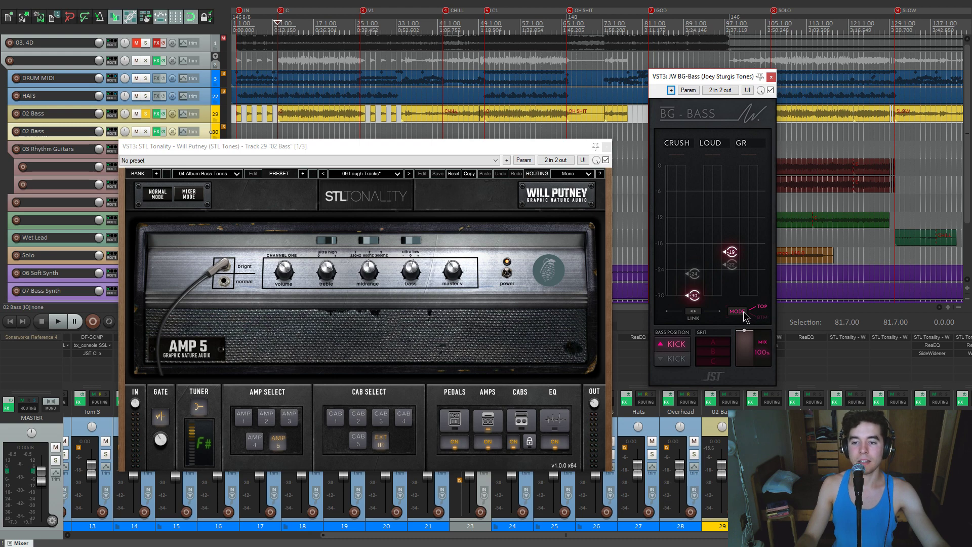
pyautogui.click(744, 314)
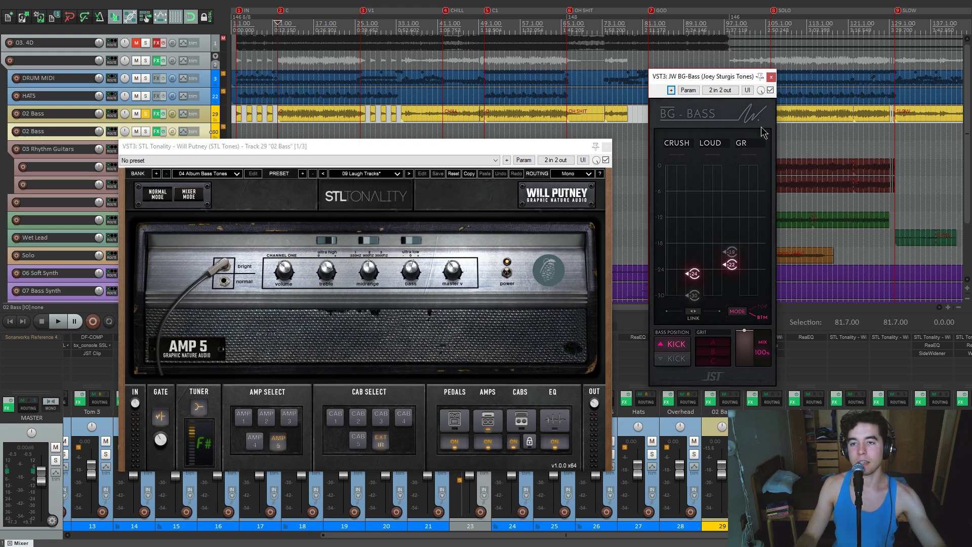
# - Play the bass while toggling the JW BG-Bass bypass to compare the sound, leaving the plugin enabled with playback stopped
pyautogui.click(770, 90)
pyautogui.press('space')
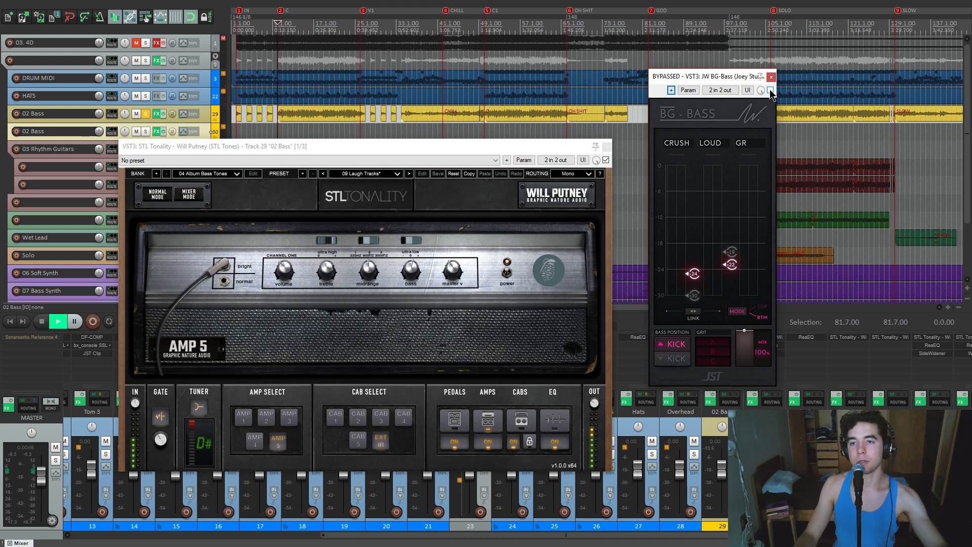
pyautogui.click(770, 91)
pyautogui.click(770, 91)
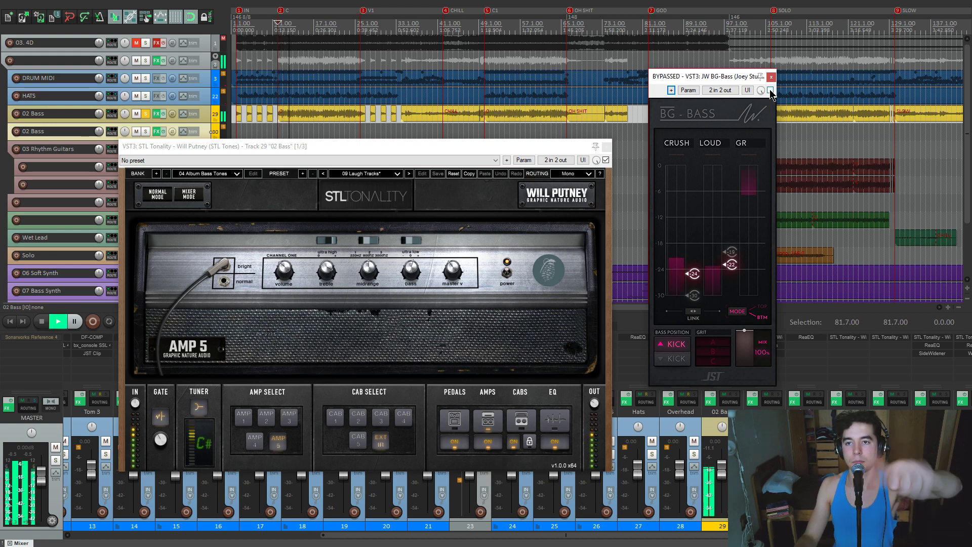
pyautogui.click(770, 91)
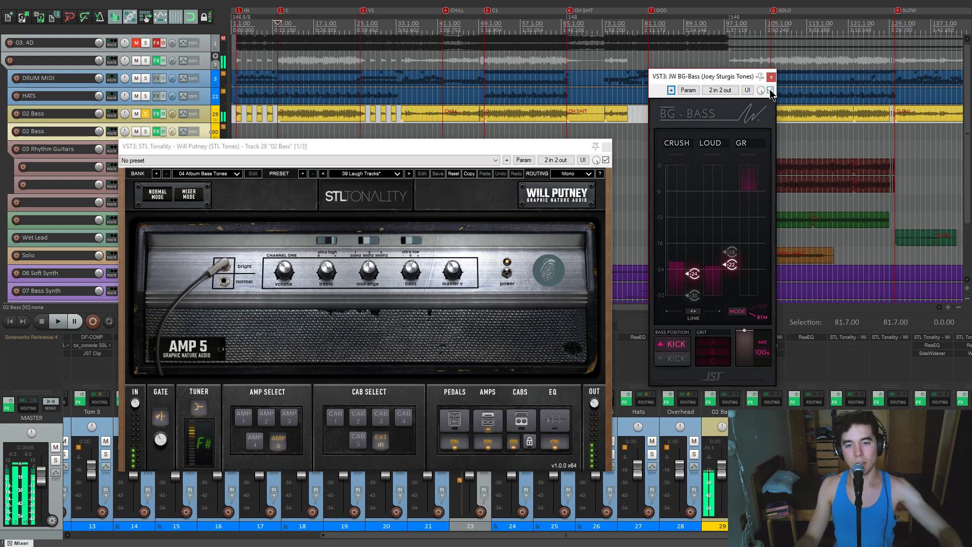
pyautogui.press('space')
# - Close the STL Tonality and JW BG-Bass plugin windows of the 02 Bass track
pyautogui.moveTo(730, 78)
pyautogui.mouseDown()
pyautogui.moveTo(876, 53)
pyautogui.moveTo(852, 83)
pyautogui.moveTo(719, 83)
pyautogui.mouseUp()
pyautogui.moveTo(548, 152); pyautogui.dragTo(541, 150)
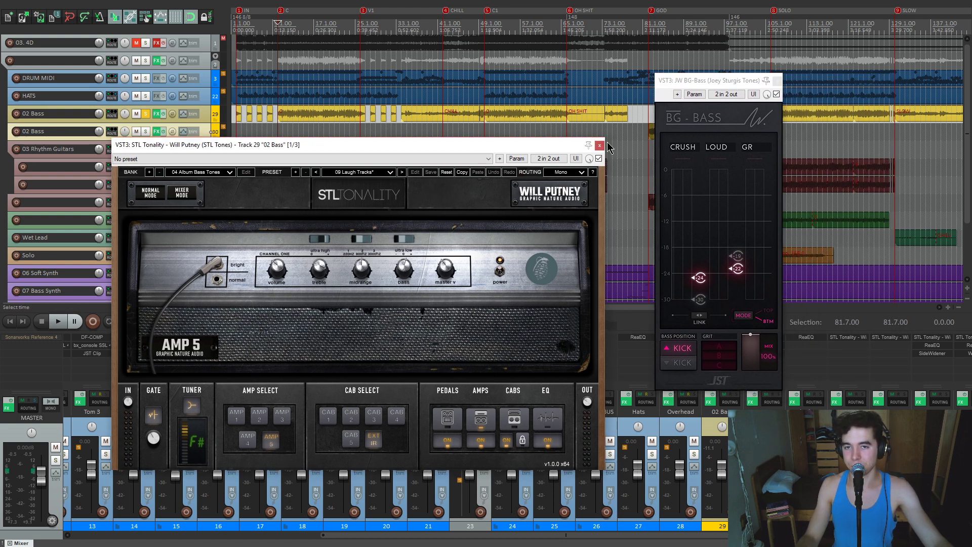
pyautogui.click(599, 145)
pyautogui.moveTo(716, 83); pyautogui.dragTo(702, 83)
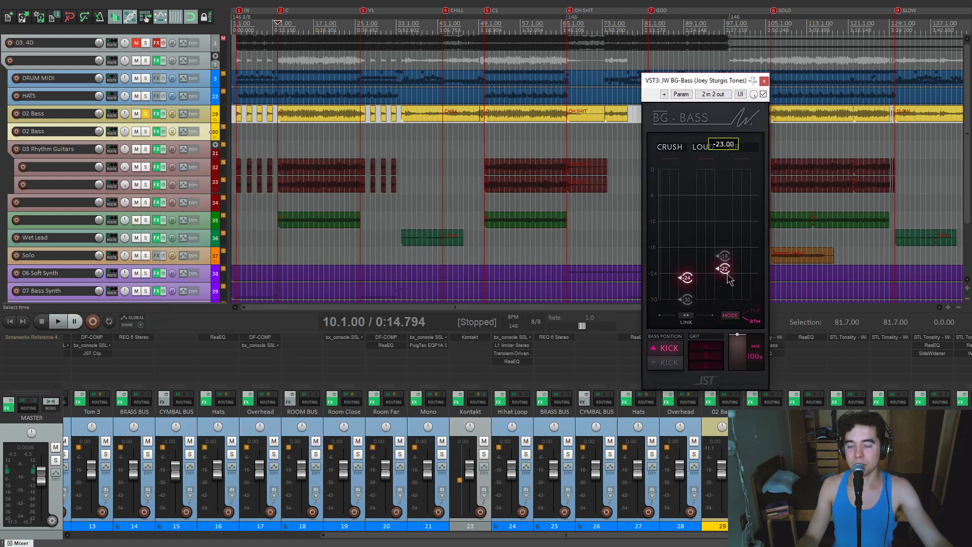
pyautogui.click(764, 81)
# - Open the 02 Bass track's ReaEQ to inspect bands 1 and 2, and solo the 03 Rhythm Guitars track alongside the bass
pyautogui.click(734, 355)
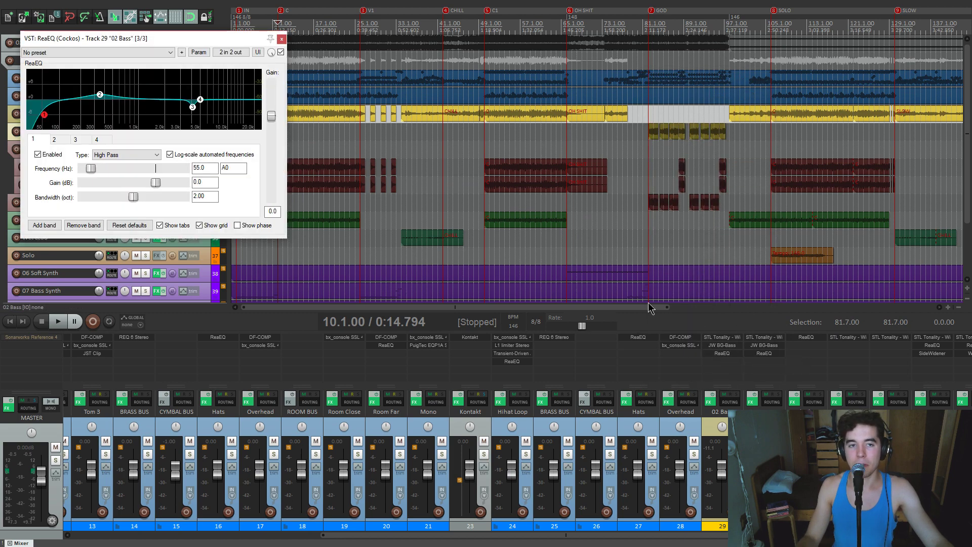
pyautogui.moveTo(208, 37); pyautogui.dragTo(542, 148)
pyautogui.moveTo(375, 226)
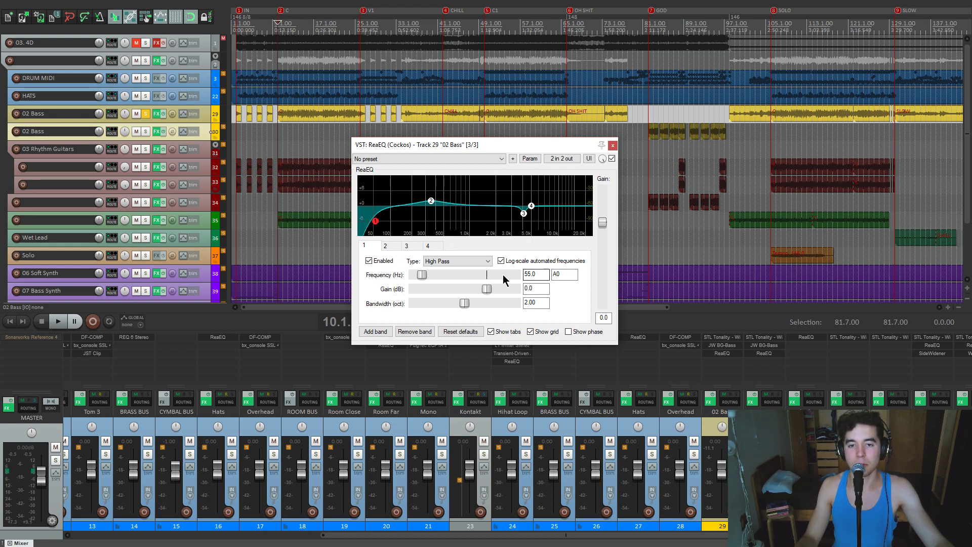
pyautogui.click(431, 203)
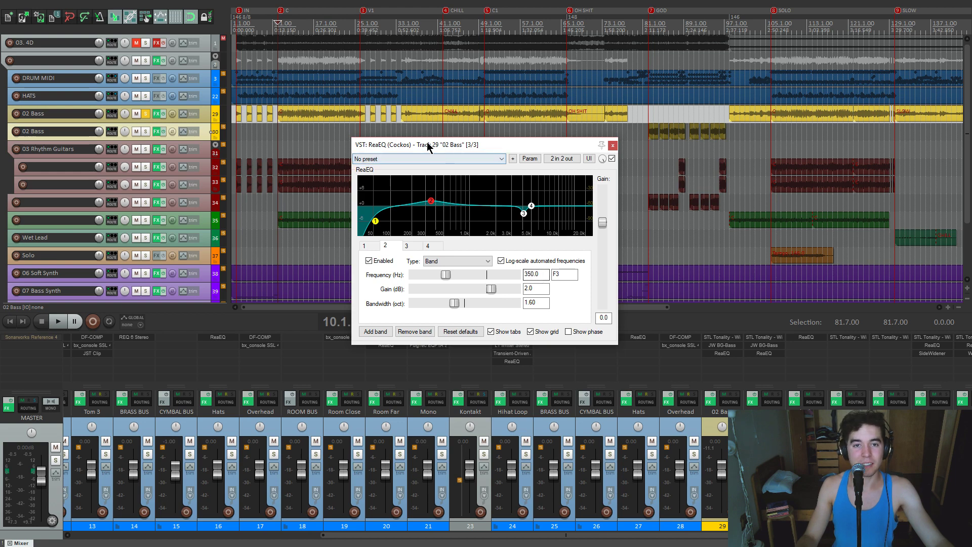
pyautogui.click(313, 158)
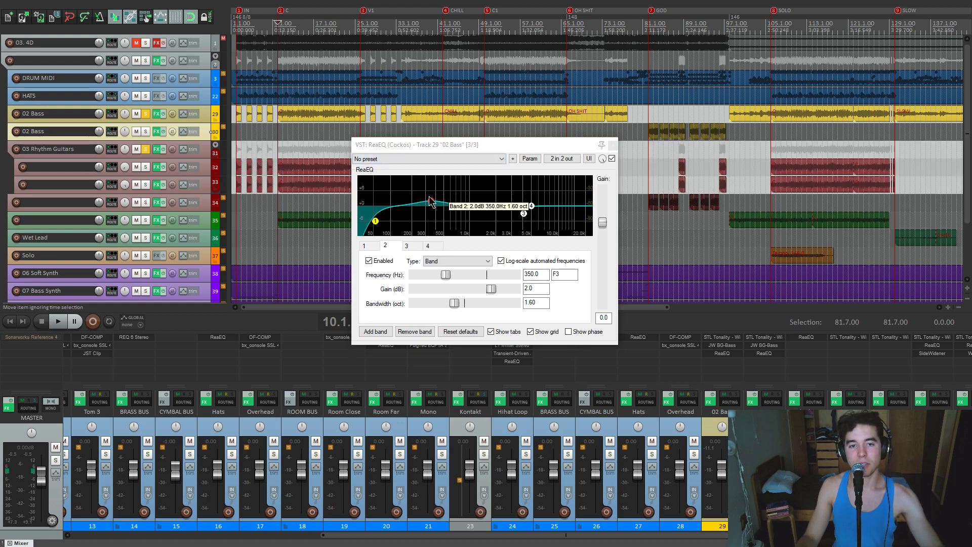
# - Vary the gain of band 2 in the 02 Bass ReaEQ during playback, leaving it at 2.3 dB with playback stopped
pyautogui.click(443, 216)
pyautogui.press('space')
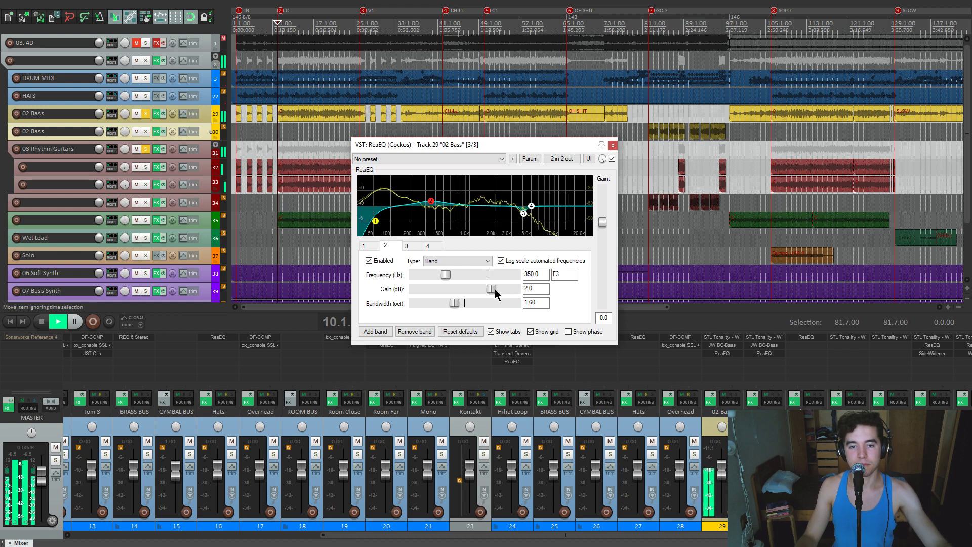
pyautogui.moveTo(493, 286)
pyautogui.mouseDown()
pyautogui.moveTo(538, 296)
pyautogui.moveTo(532, 286)
pyautogui.moveTo(447, 294)
pyautogui.moveTo(547, 303)
pyautogui.moveTo(467, 290)
pyautogui.moveTo(509, 294)
pyautogui.moveTo(495, 292)
pyautogui.mouseUp()
pyautogui.press('space')
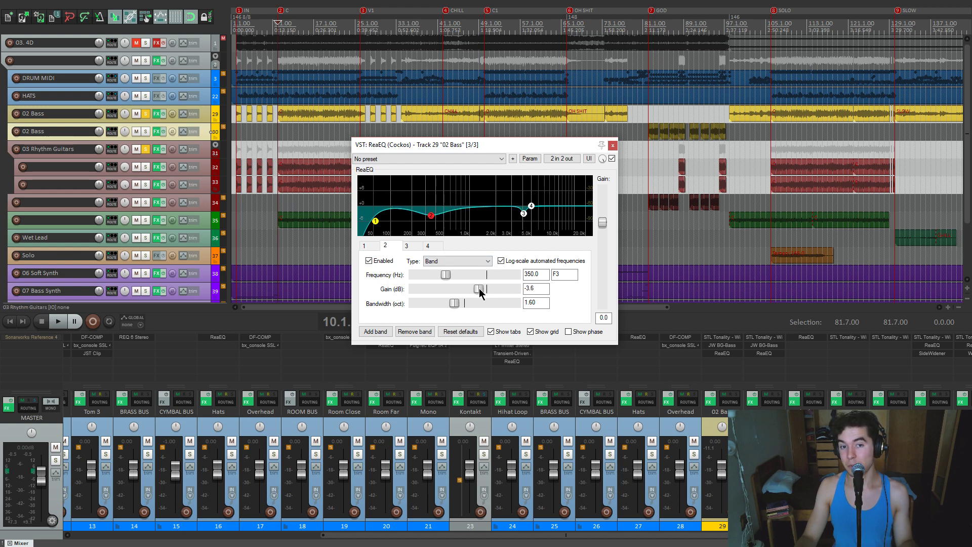
pyautogui.moveTo(479, 290); pyautogui.dragTo(492, 292)
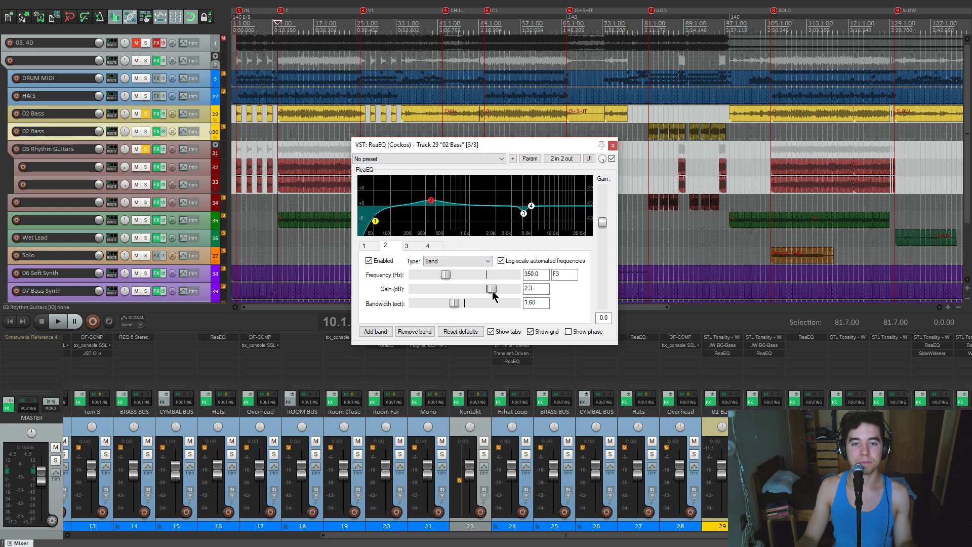
# - Boost band 3 of the bass ReaEQ to 12.0 dB during playback with 03 Rhythm Guitars unsoloed, then close the EQ and stop
pyautogui.click(524, 213)
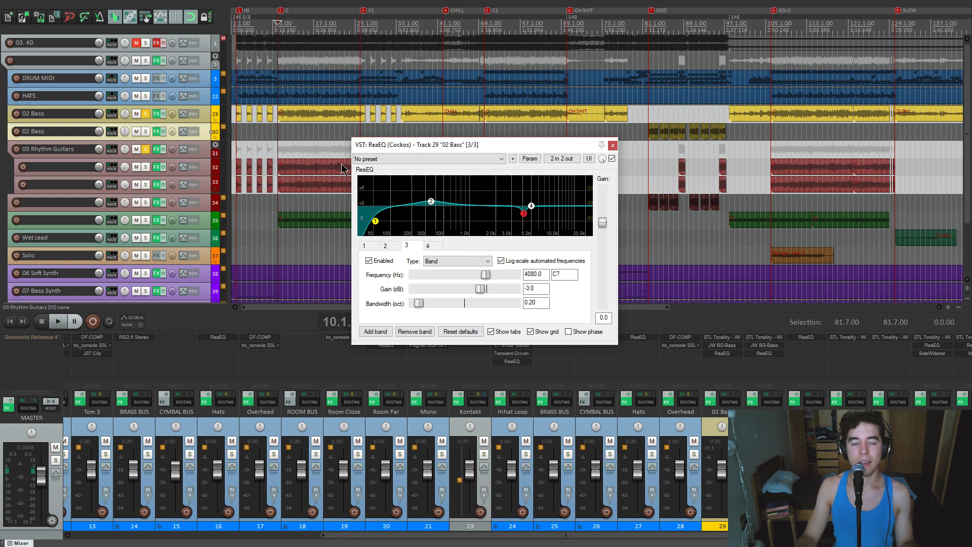
pyautogui.press('space')
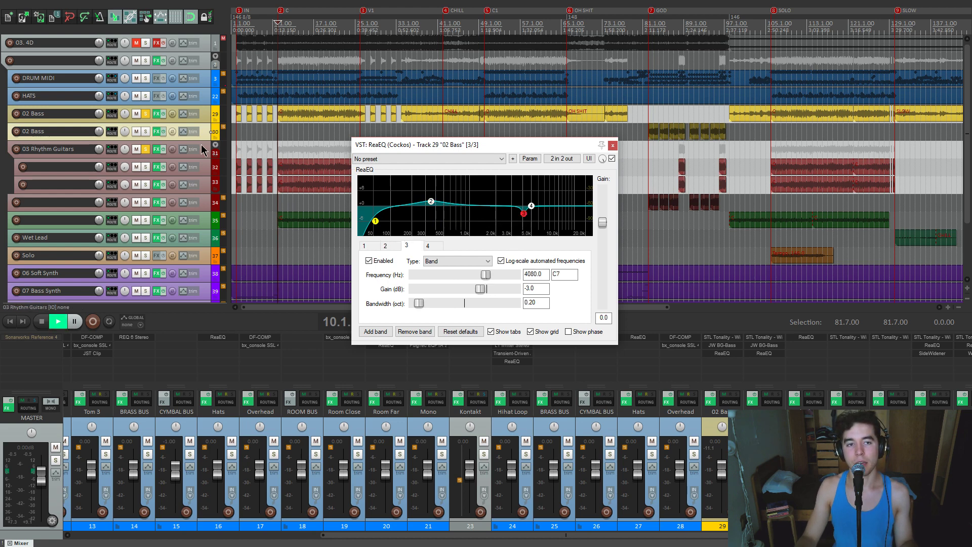
pyautogui.click(145, 149)
pyautogui.moveTo(480, 289); pyautogui.dragTo(523, 287)
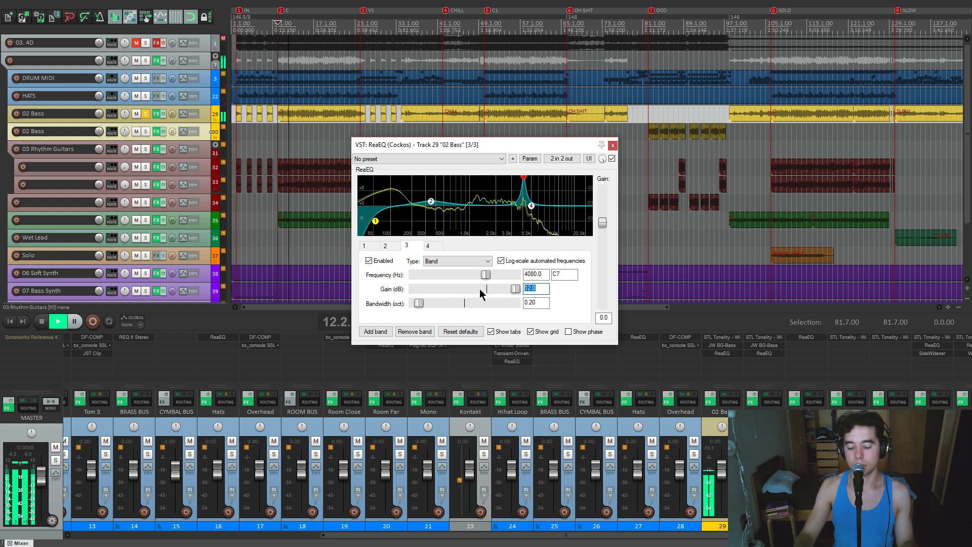
pyautogui.click(612, 144)
pyautogui.press('space')
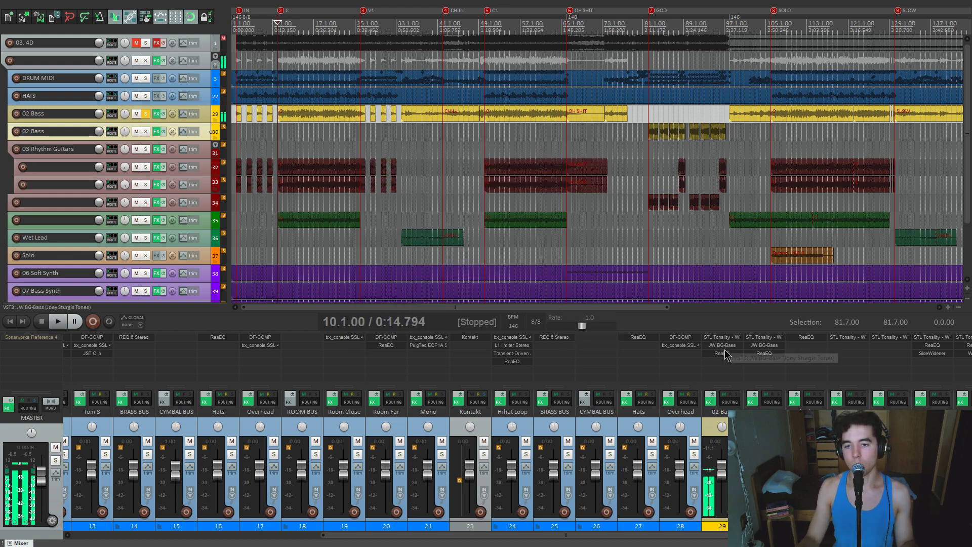
# - Unsolo the first 02 Bass track and audition the second 02 Bass track soloed from the GOD marker, leaving playback stopped
pyautogui.click(146, 115)
pyautogui.click(649, 153)
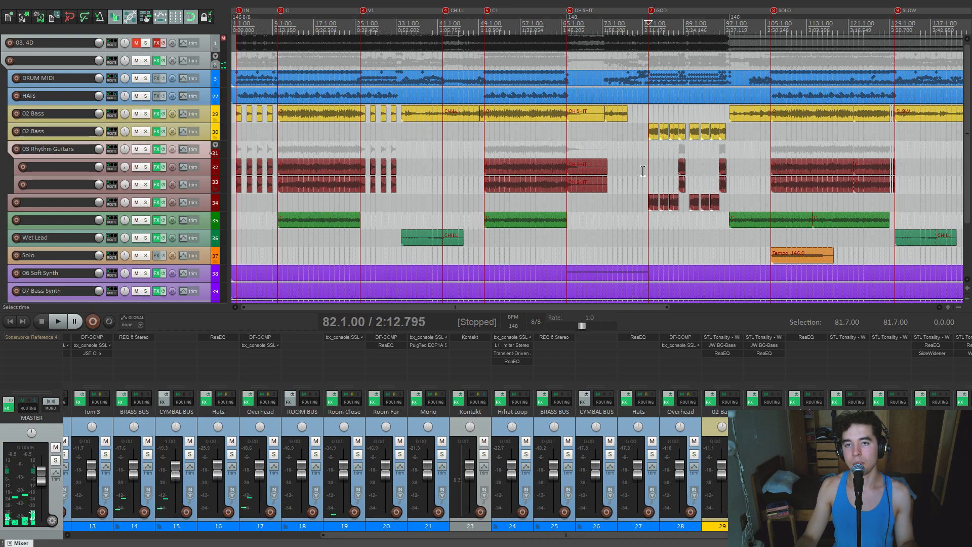
pyautogui.scroll(8, 571, 199)
pyautogui.click(146, 131)
pyautogui.scroll(-4, 549, 183)
pyautogui.press('space')
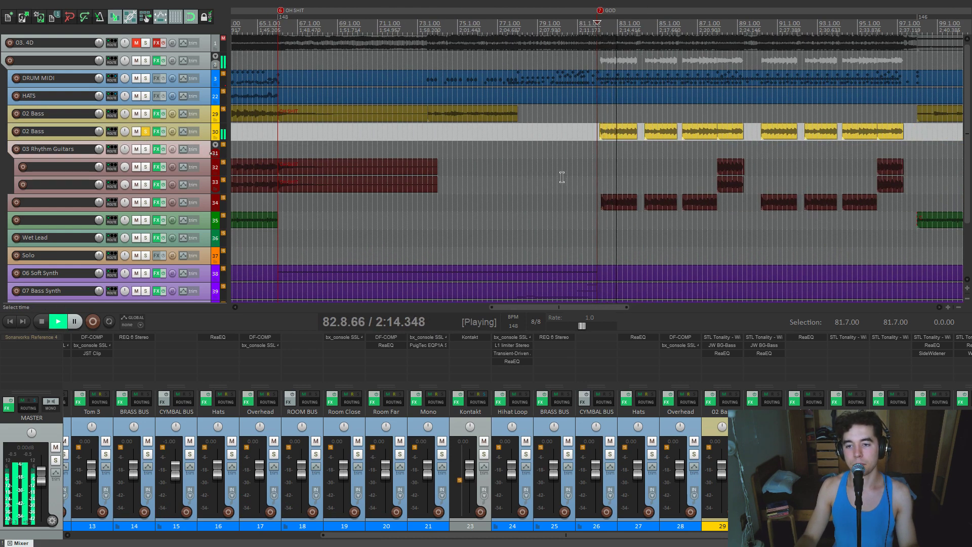
pyautogui.scroll(1, 592, 168)
pyautogui.scroll(3, 592, 168)
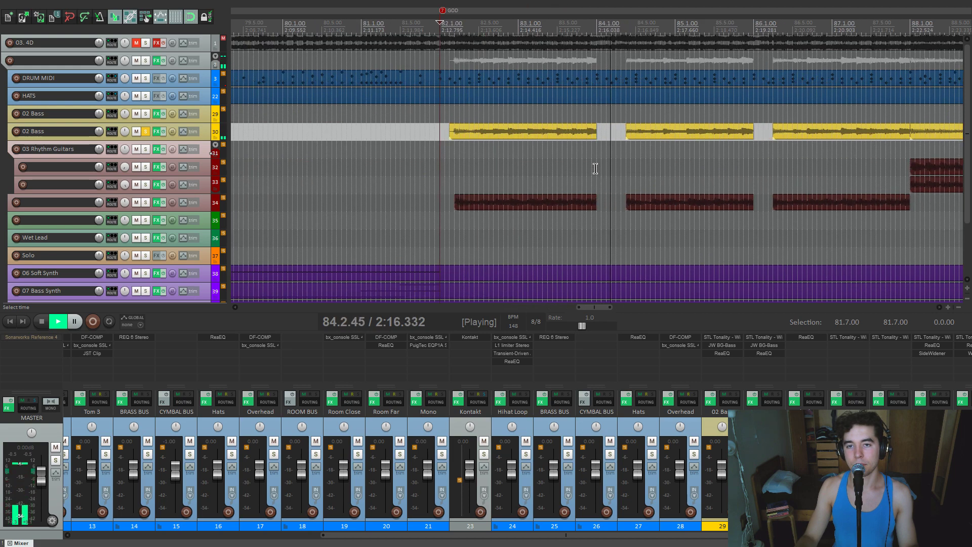
pyautogui.scroll(-2, 592, 165)
pyautogui.press('space')
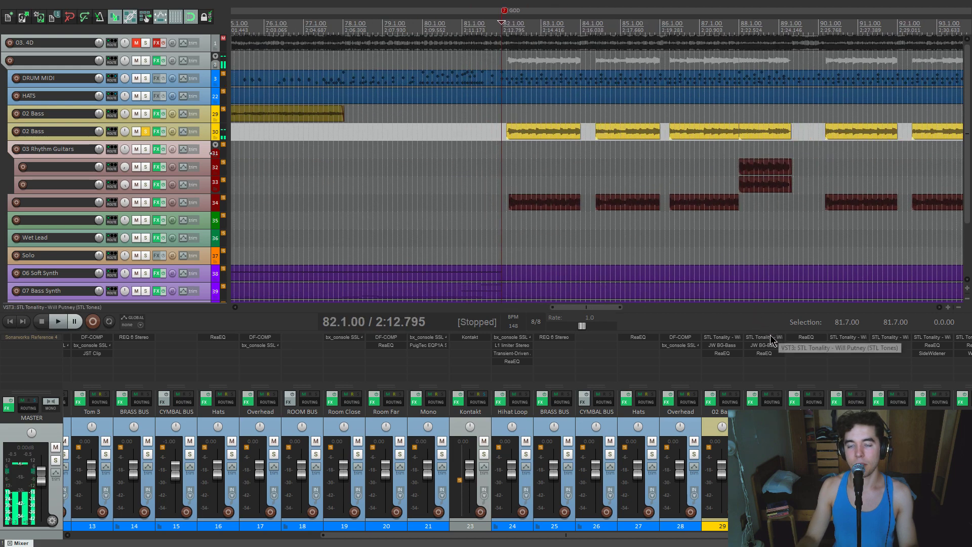
# - Open STL Tonality on bass track 30, show its pedals and reposition the window to inspect the distortion settings
pyautogui.click(764, 337)
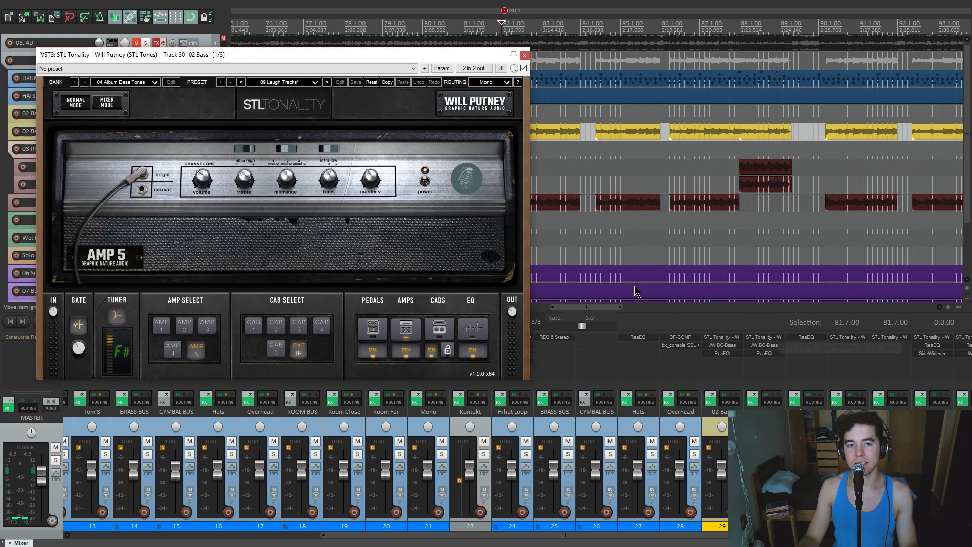
pyautogui.click(374, 329)
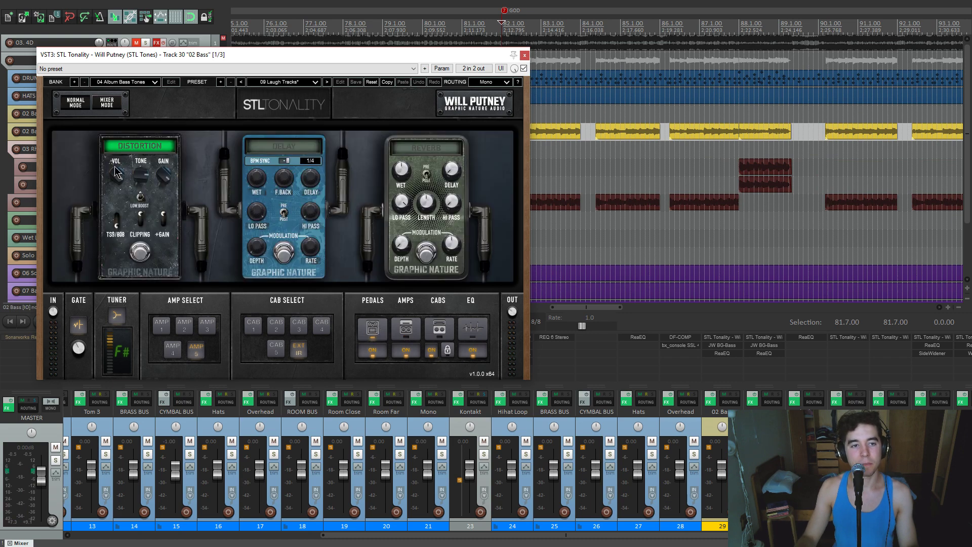
pyautogui.moveTo(213, 61); pyautogui.dragTo(237, 100)
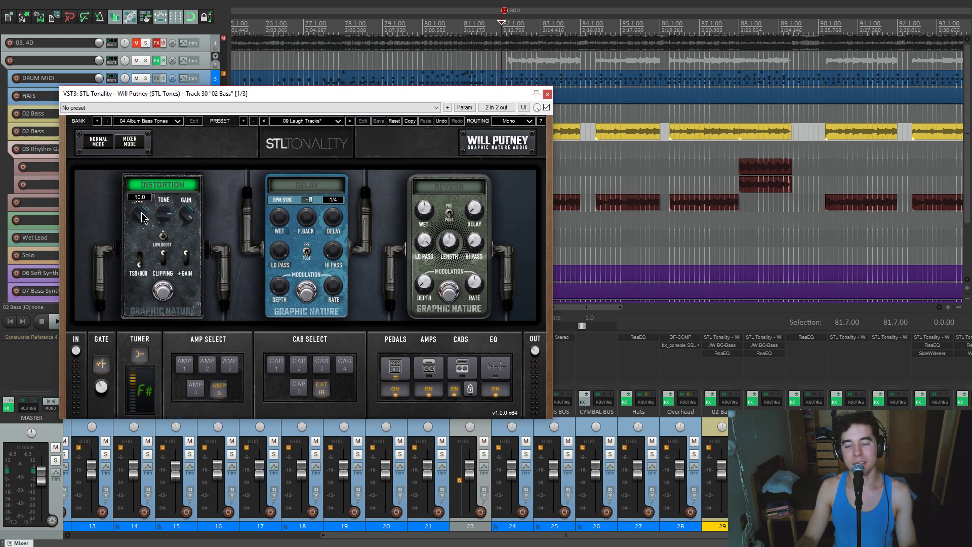
pyautogui.moveTo(343, 96); pyautogui.dragTo(342, 170)
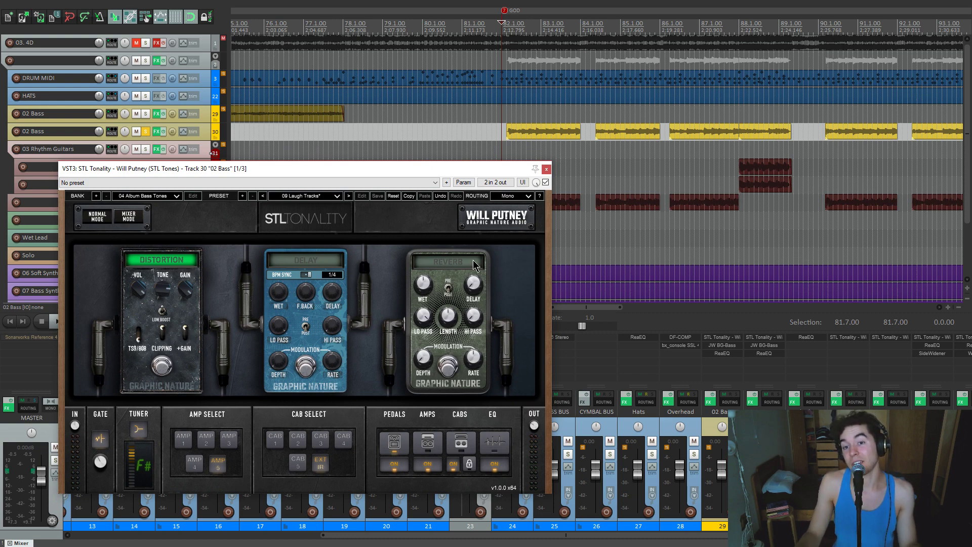
# - Play the bass while bypassing and re-enabling the distortion pedal, then close STL Tonality and stop playback
pyautogui.press('space')
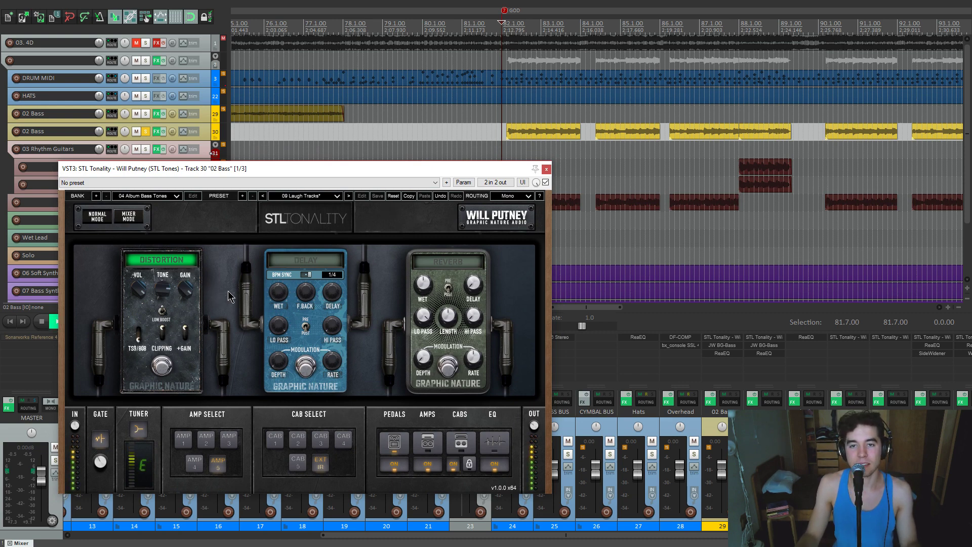
pyautogui.click(169, 372)
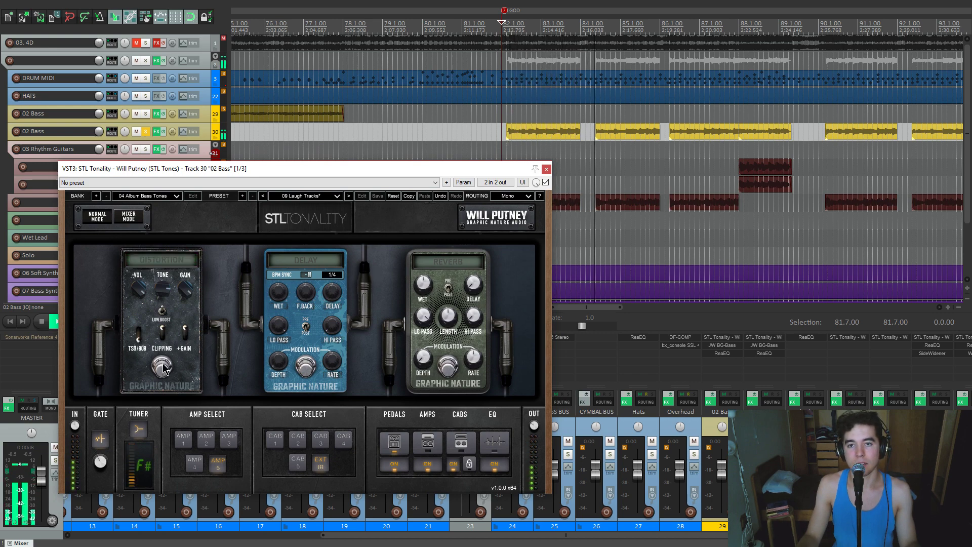
pyautogui.click(163, 368)
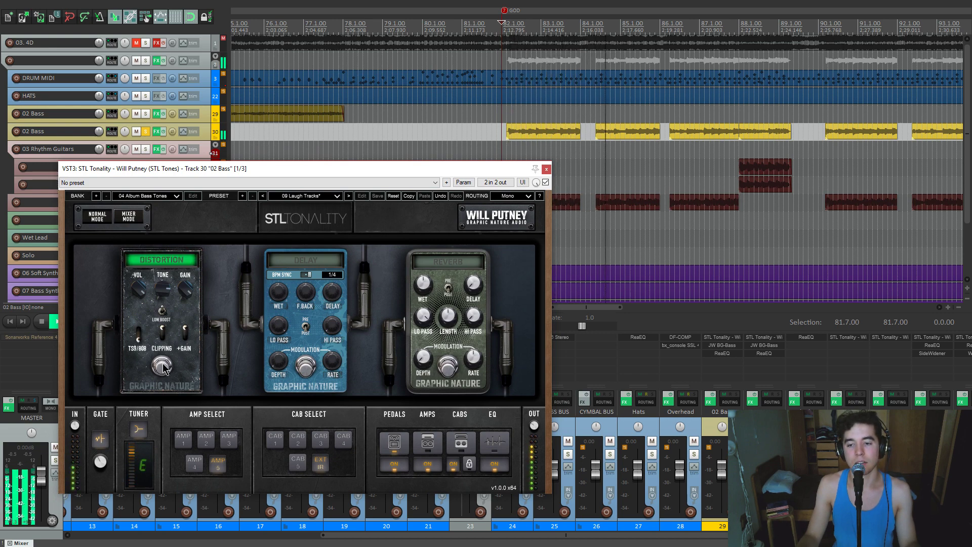
pyautogui.click(546, 169)
pyautogui.press('space')
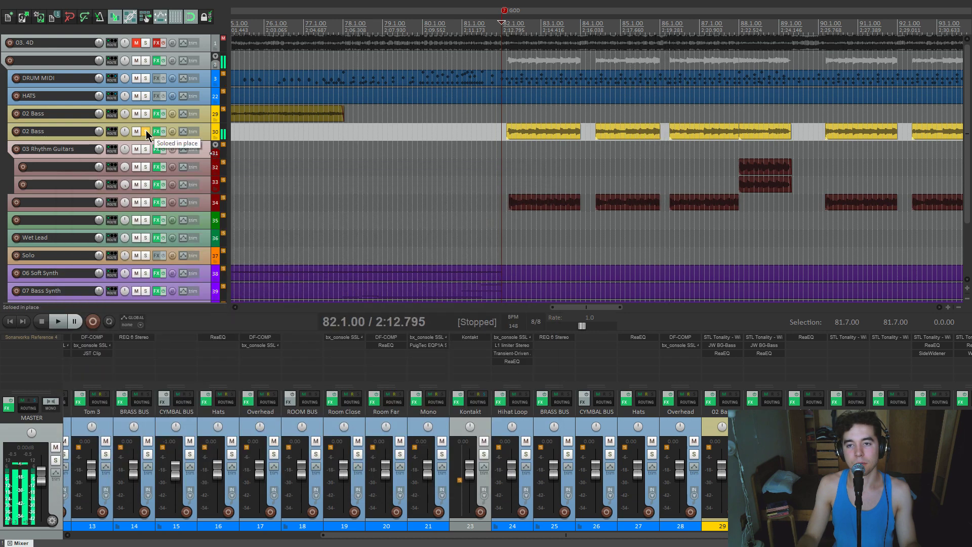
# - Unsolo the second 02 Bass track and play the soloed 03 Rhythm Guitars folder from marker 2
pyautogui.click(146, 131)
pyautogui.scroll(-8, 424, 177)
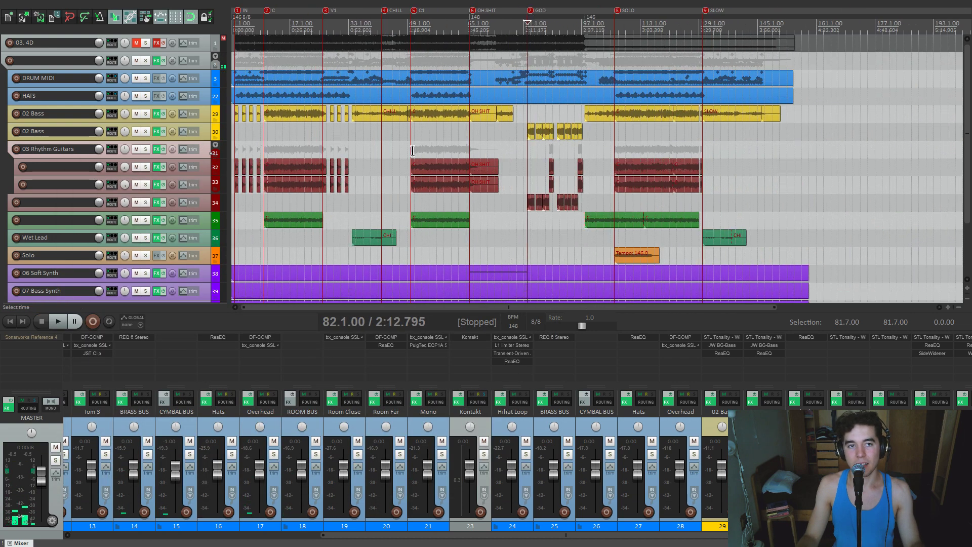
pyautogui.press('2')
pyautogui.click(146, 149)
pyautogui.press('space')
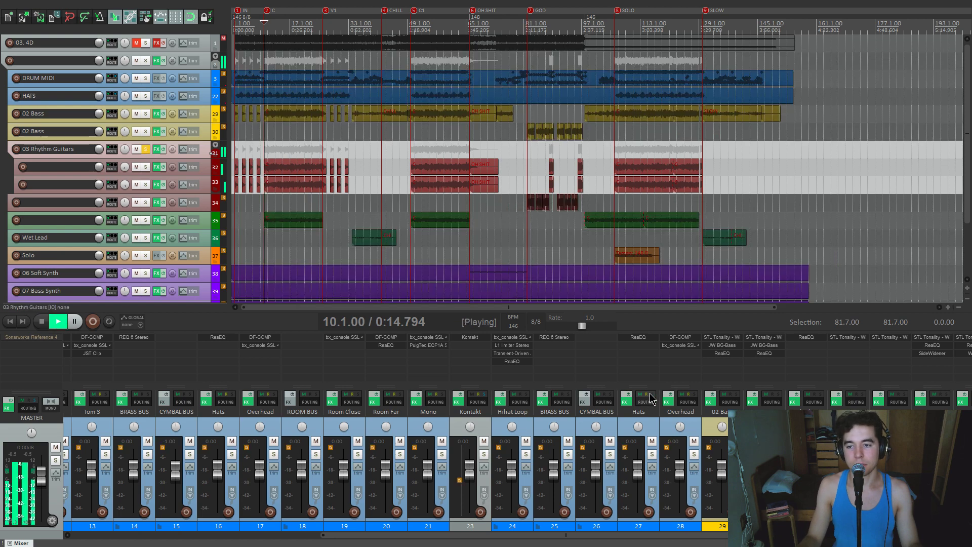
# - Open STL Tonality on track 32 and reposition its window to inspect the AMP 1 settings with playback stopped
pyautogui.hscroll(3, 654, 418)
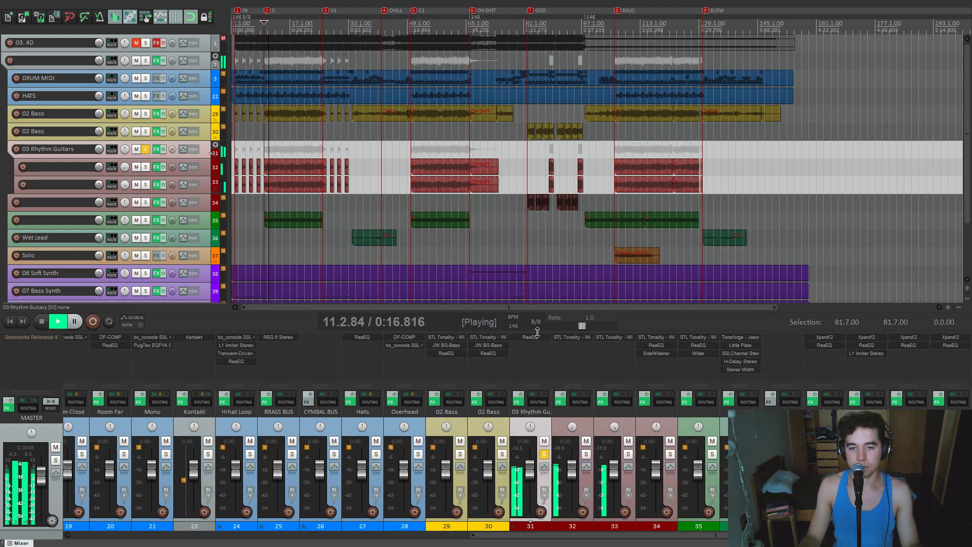
pyautogui.click(567, 338)
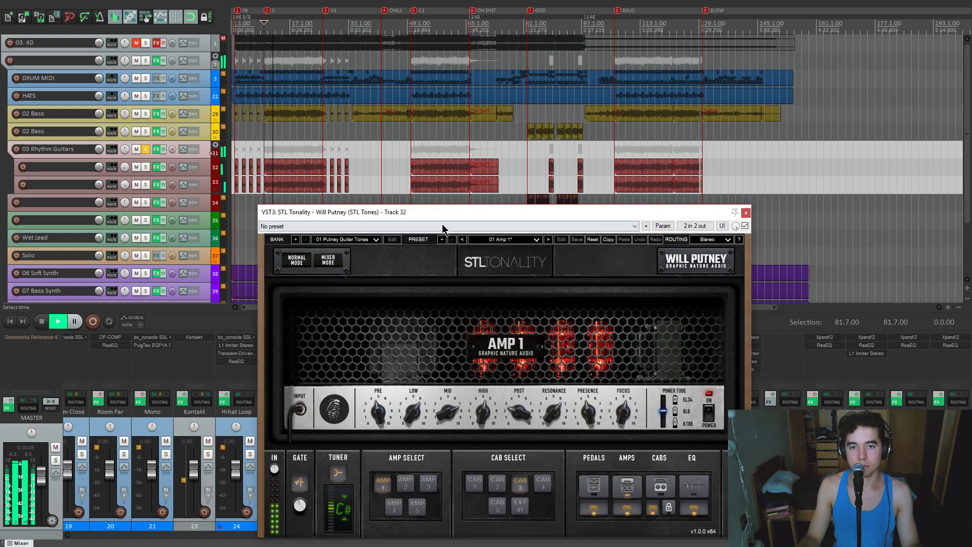
pyautogui.moveTo(471, 211); pyautogui.dragTo(369, 113)
pyautogui.moveTo(448, 112); pyautogui.dragTo(649, 75)
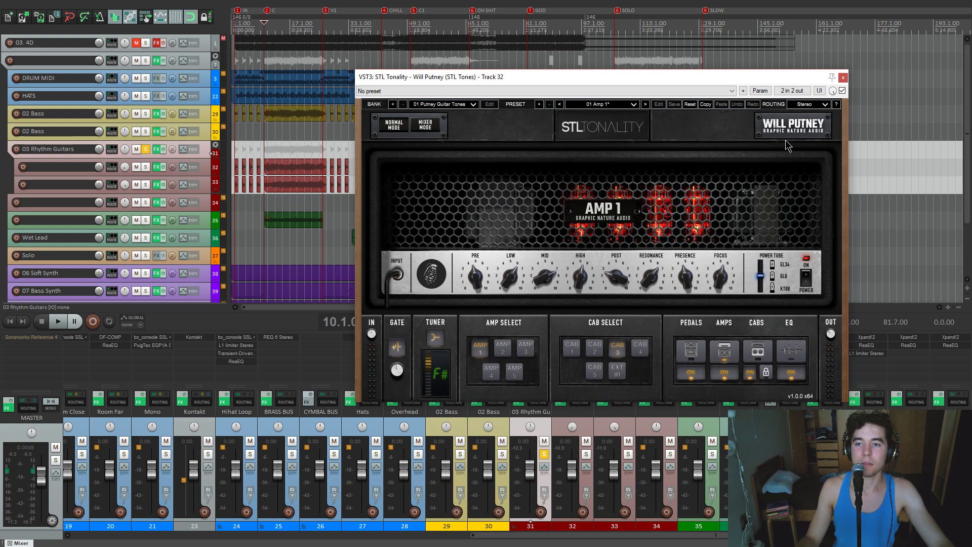
pyautogui.moveTo(620, 80); pyautogui.dragTo(611, 72)
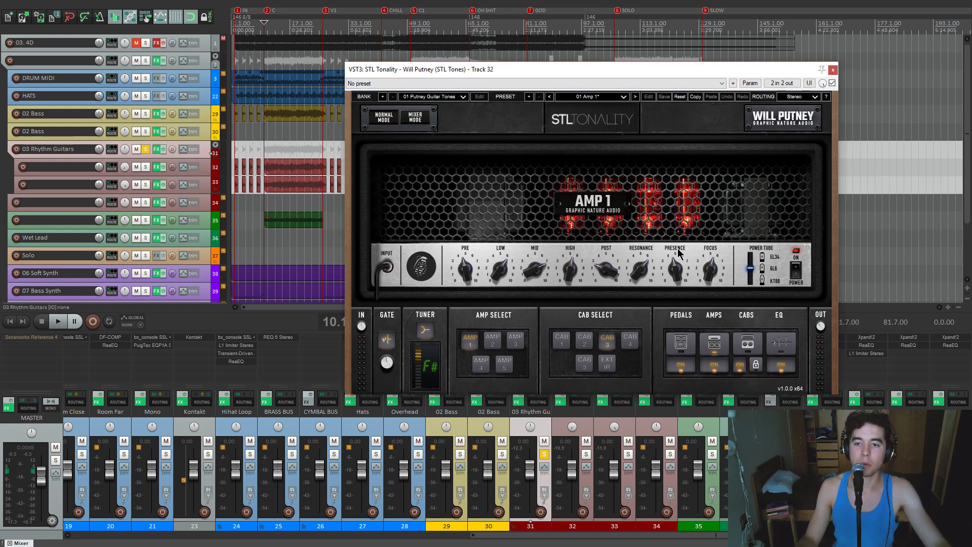
# - Show the cabinets in STL Tonality and compare CAB 2 and CAB 1 during playback, returning to CAB 3
pyautogui.click(744, 344)
pyautogui.press('space')
pyautogui.click(509, 251)
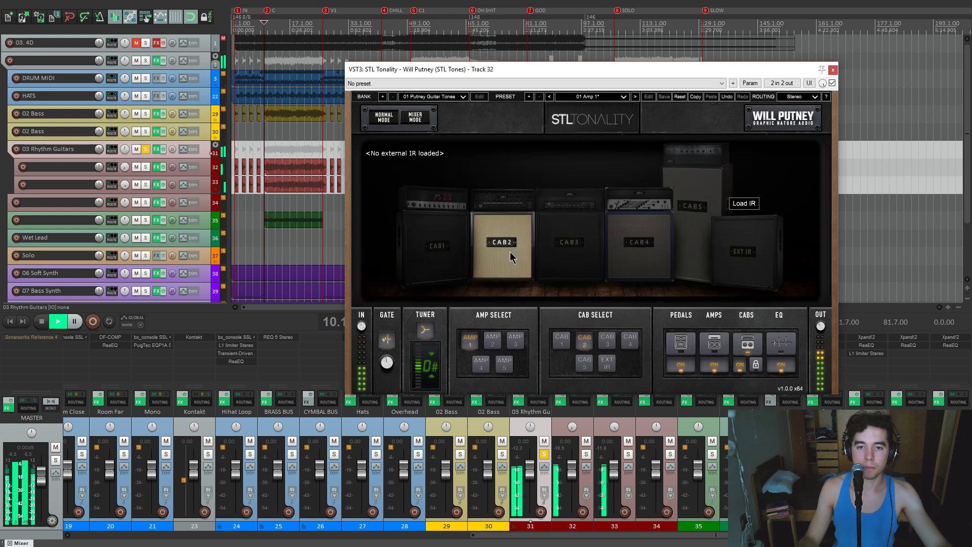
pyautogui.click(442, 258)
pyautogui.click(502, 259)
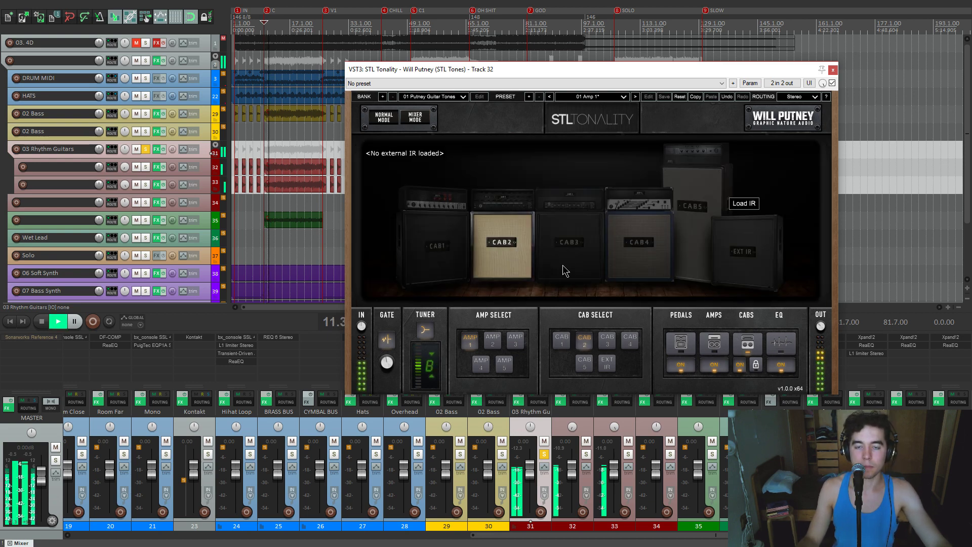
pyautogui.click(564, 265)
# - Solo track 32 and compare its other cabinets during playback, return to CAB 3, then stop and close the plugin
pyautogui.click(145, 166)
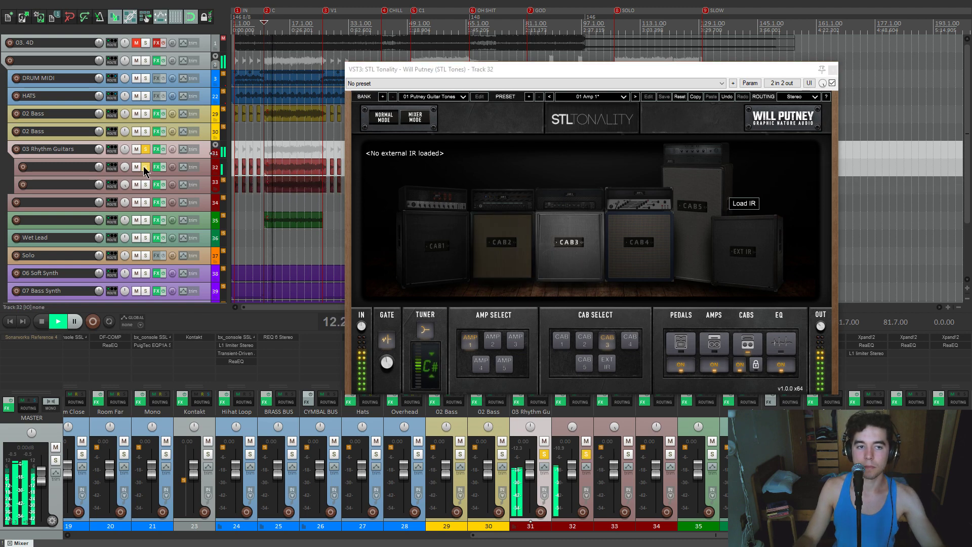
pyautogui.click(625, 257)
pyautogui.click(581, 257)
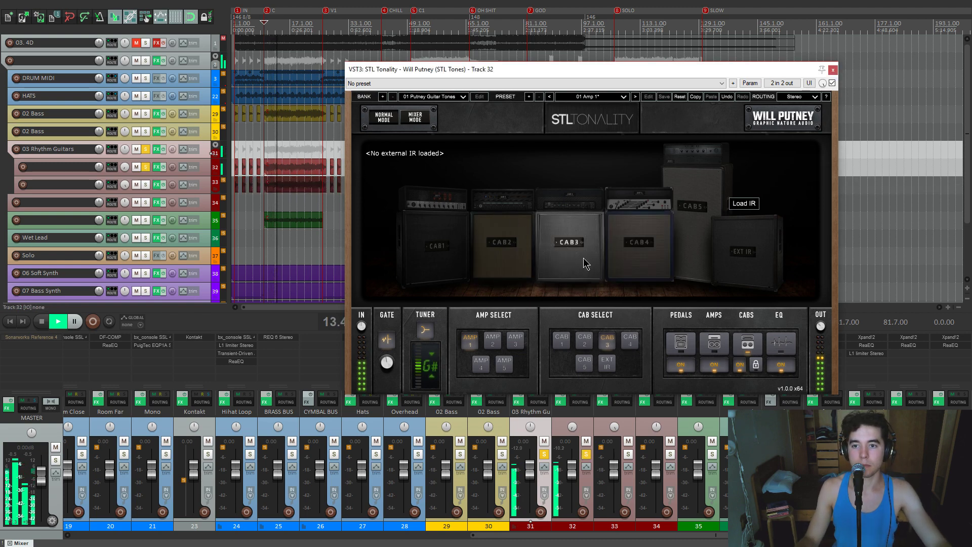
pyautogui.click(687, 223)
pyautogui.click(526, 247)
pyautogui.click(459, 250)
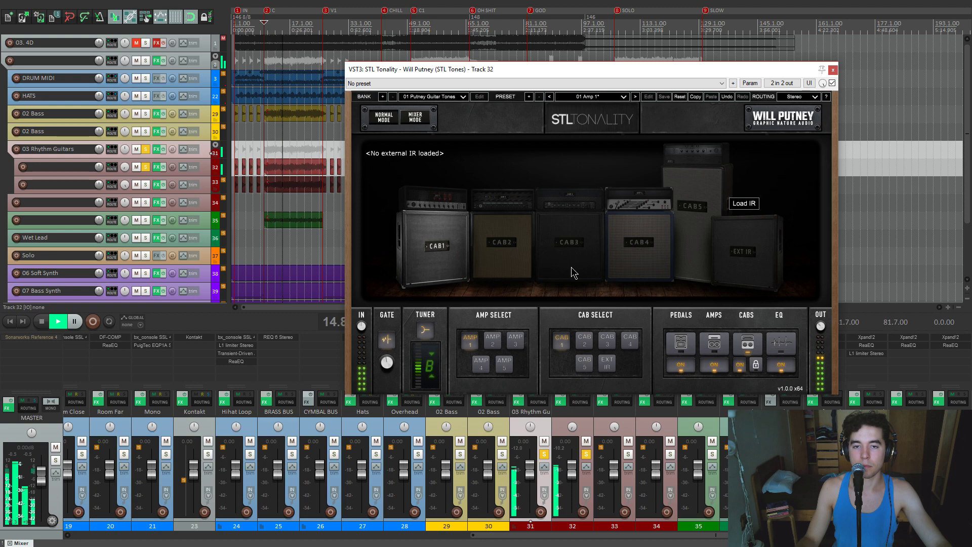
pyautogui.click(571, 272)
pyautogui.moveTo(594, 69); pyautogui.dragTo(578, 69)
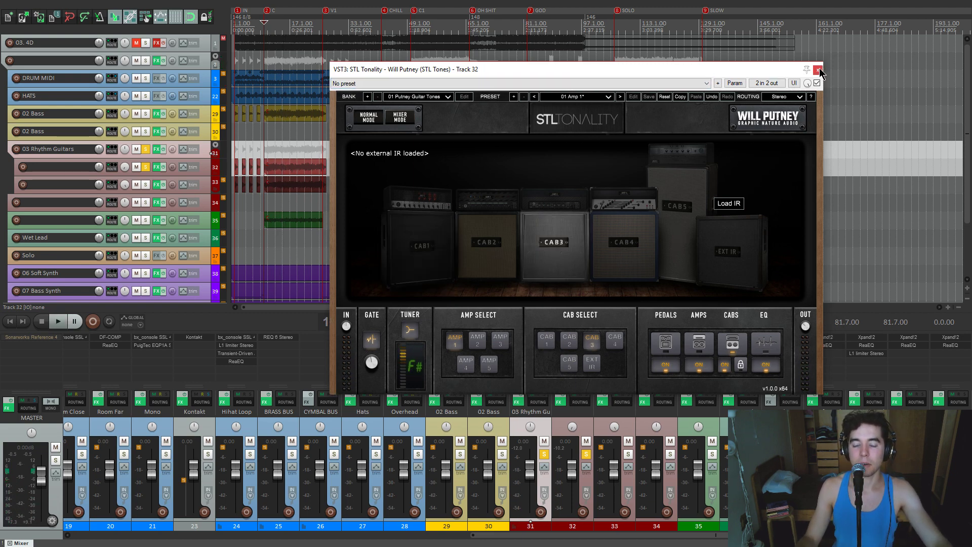
pyautogui.click(818, 71)
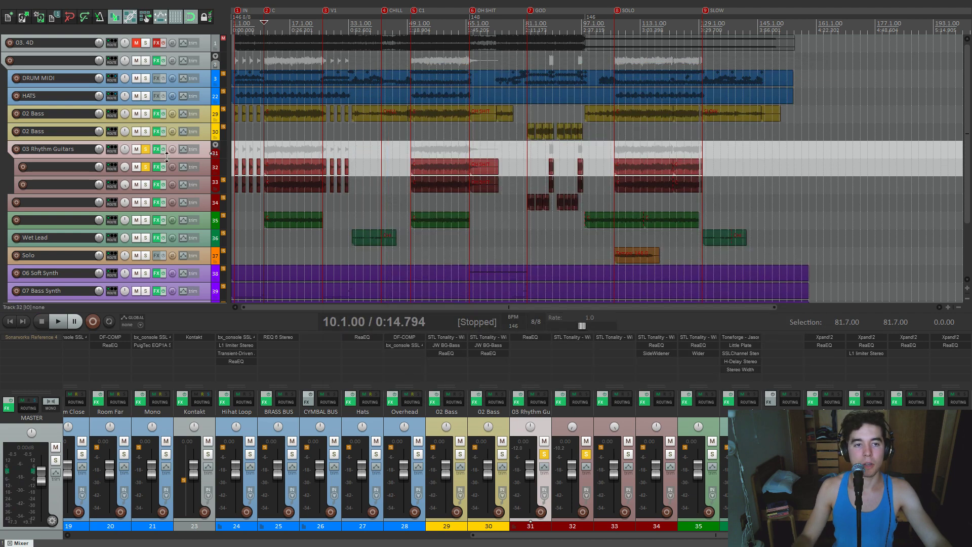
# - Unsolo track 32, play the rhythm guitars briefly, and open the 03 Rhythm Guitars folder's ReaEQ to inspect band 2
pyautogui.click(147, 165)
pyautogui.press('space')
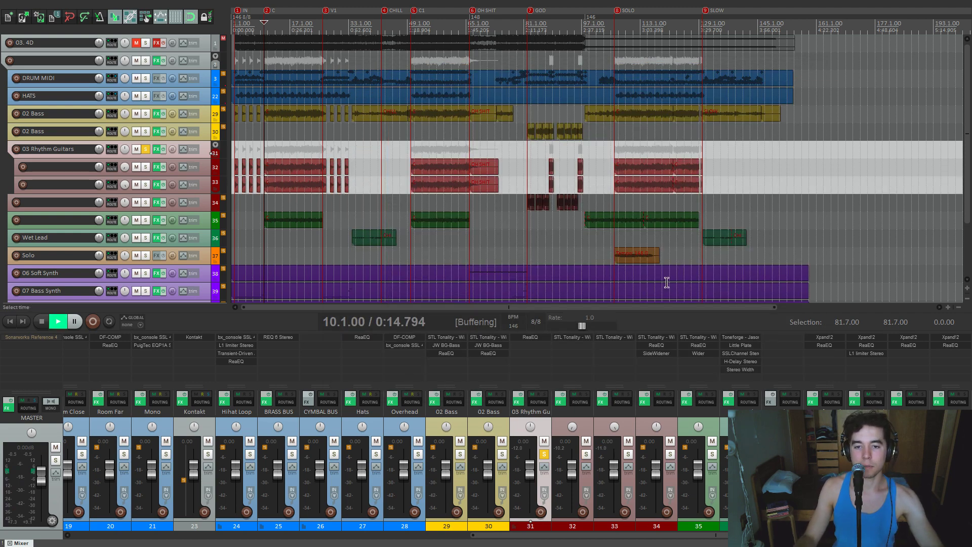
pyautogui.click(541, 337)
pyautogui.moveTo(232, 38); pyautogui.dragTo(338, 211)
pyautogui.press('space')
pyautogui.click(282, 287)
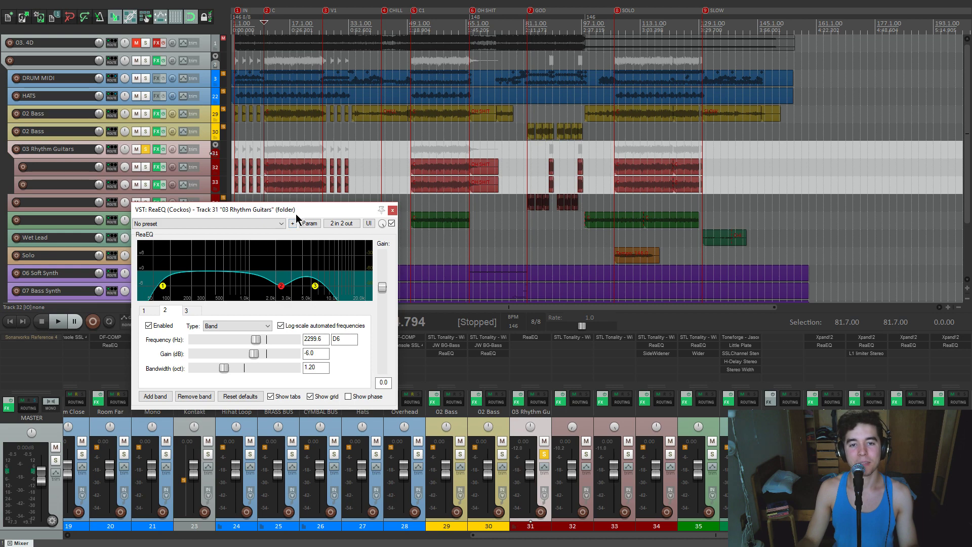
pyautogui.moveTo(296, 214); pyautogui.dragTo(291, 219)
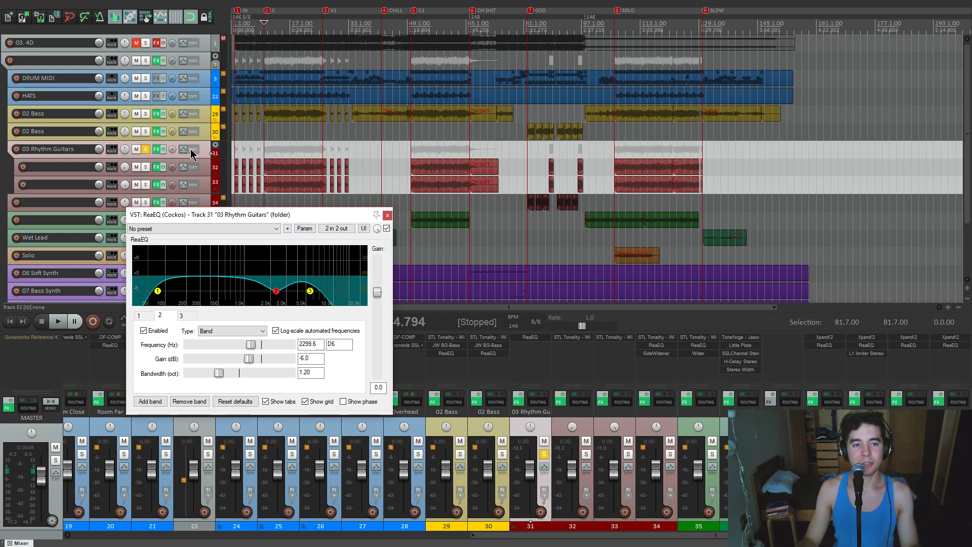
# - Unsolo the 03 Rhythm Guitars folder, play the full mix briefly, and select band 2 in its ReaEQ
pyautogui.click(145, 149)
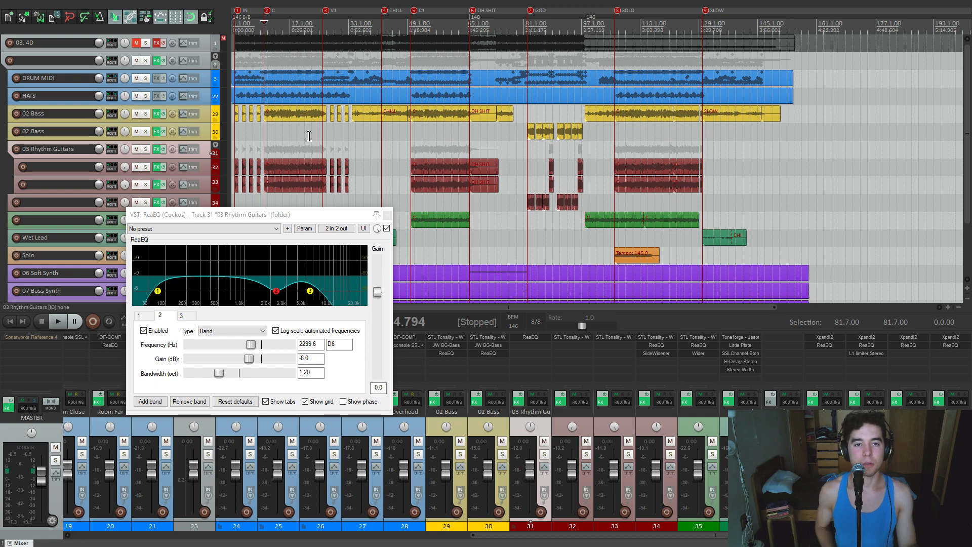
pyautogui.press('space')
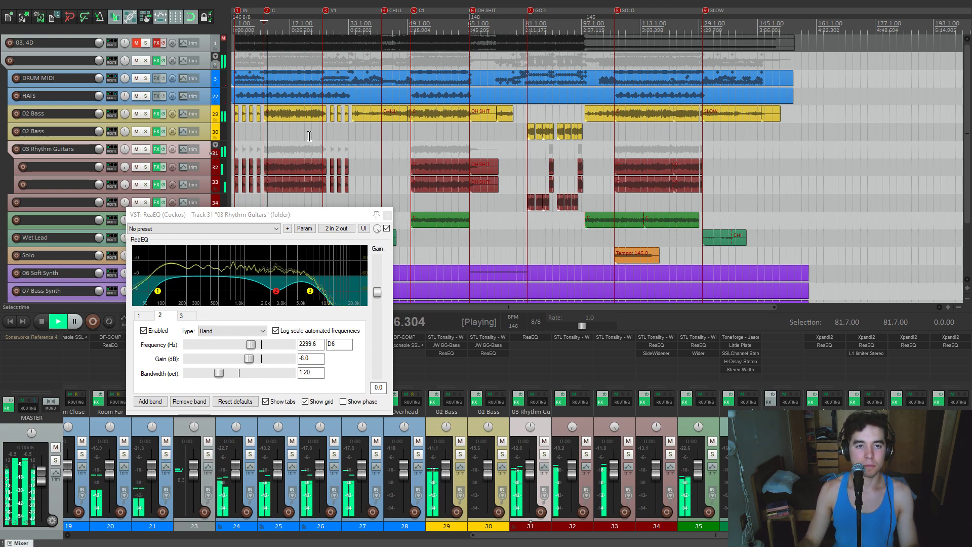
pyautogui.press('space')
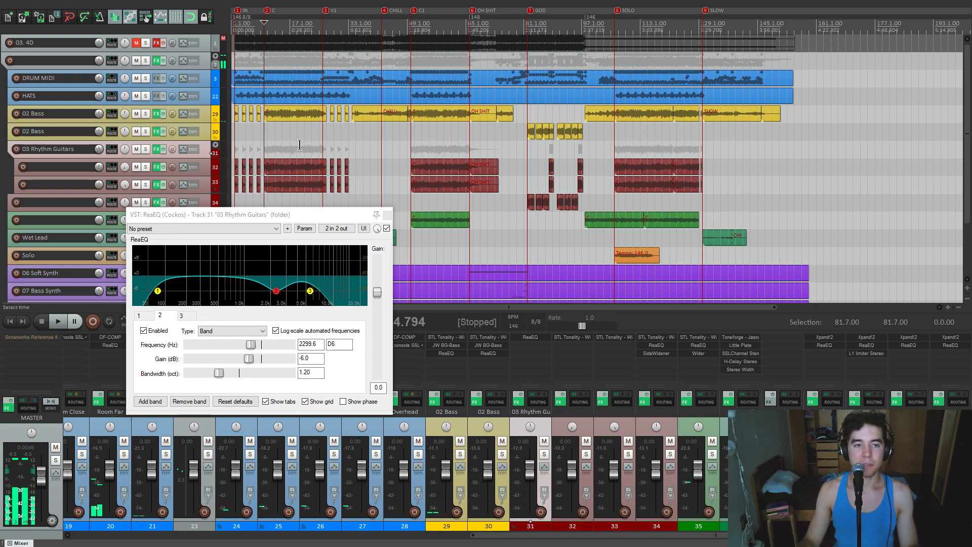
pyautogui.click(276, 292)
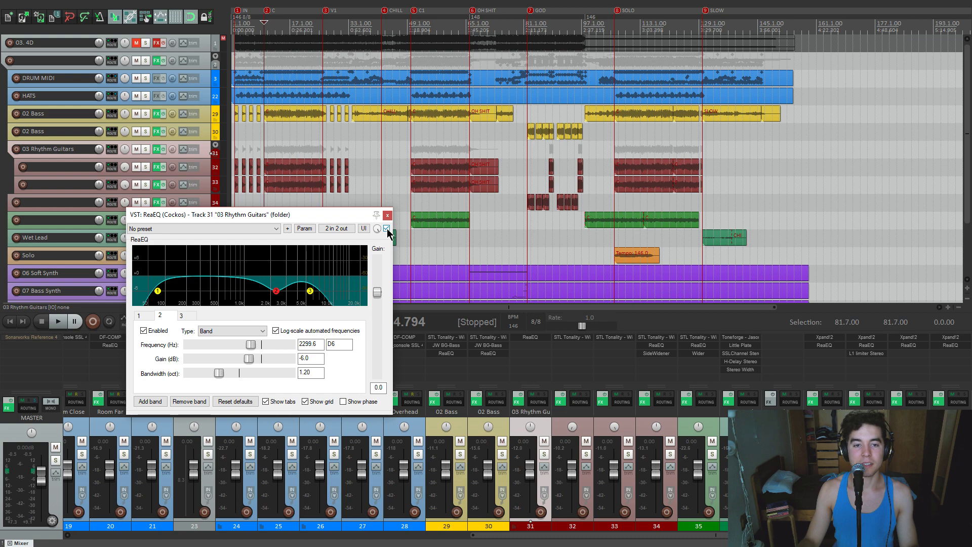
# - Compare the full mix with the rhythm guitars' ReaEQ bypassed and enabled during playback, leaving it enabled
pyautogui.press('space')
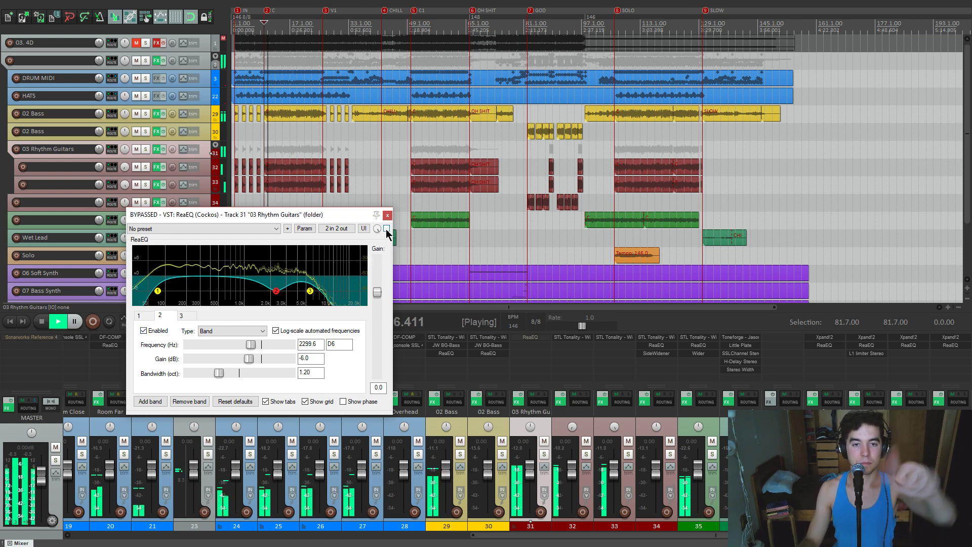
pyautogui.click(387, 230)
pyautogui.click(387, 230)
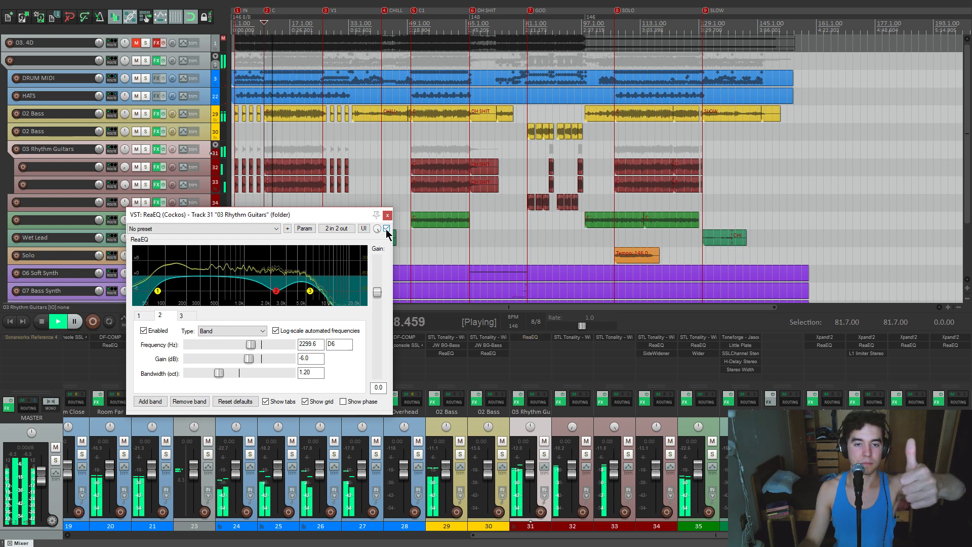
pyautogui.click(386, 229)
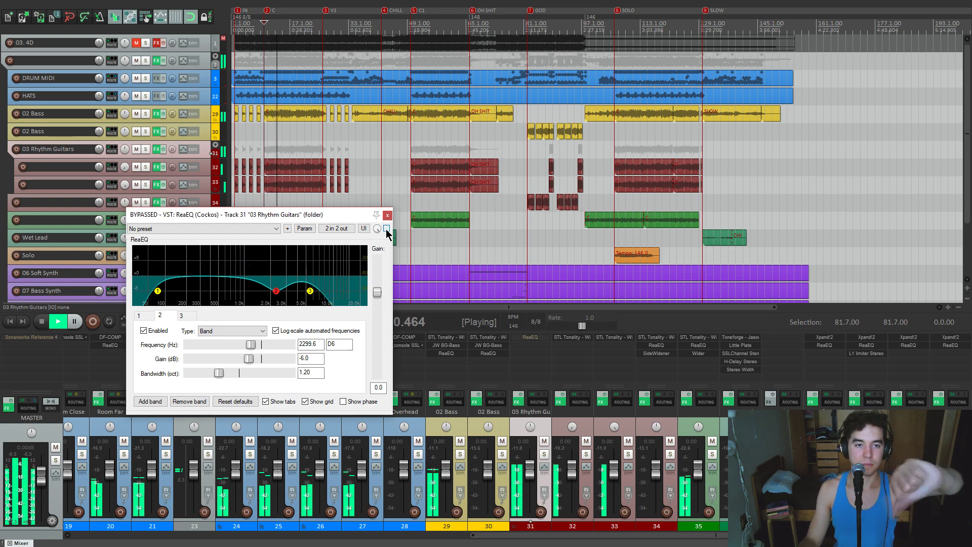
pyautogui.click(387, 228)
# - Solo the 03 Rhythm Guitars folder, audition ReaEQ band 2 with less cut during playback, and set its gain to -6 dB
pyautogui.click(145, 149)
pyautogui.press('space')
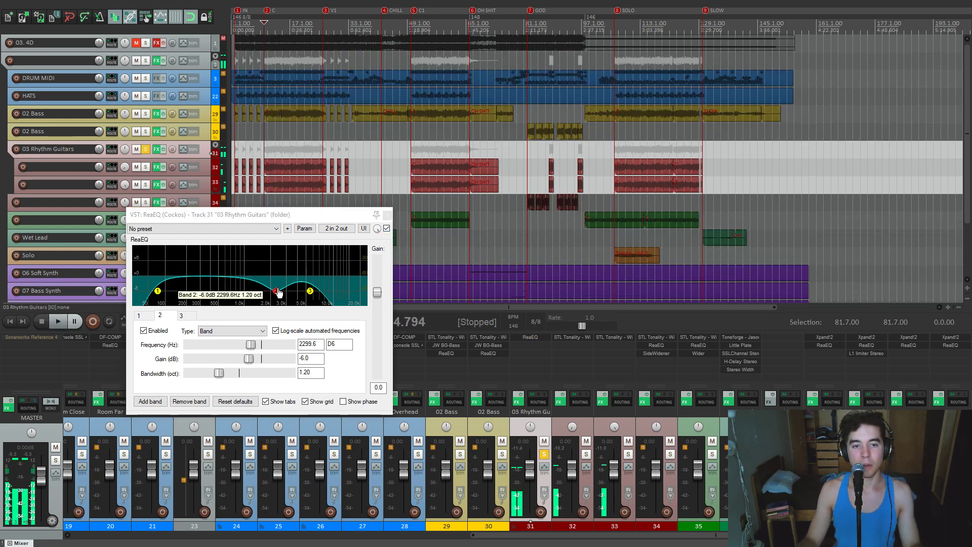
pyautogui.press('space')
pyautogui.moveTo(249, 358)
pyautogui.mouseDown()
pyautogui.moveTo(289, 359)
pyautogui.moveTo(256, 359)
pyautogui.moveTo(262, 354)
pyautogui.mouseUp()
pyautogui.press('space')
pyautogui.write('-6')
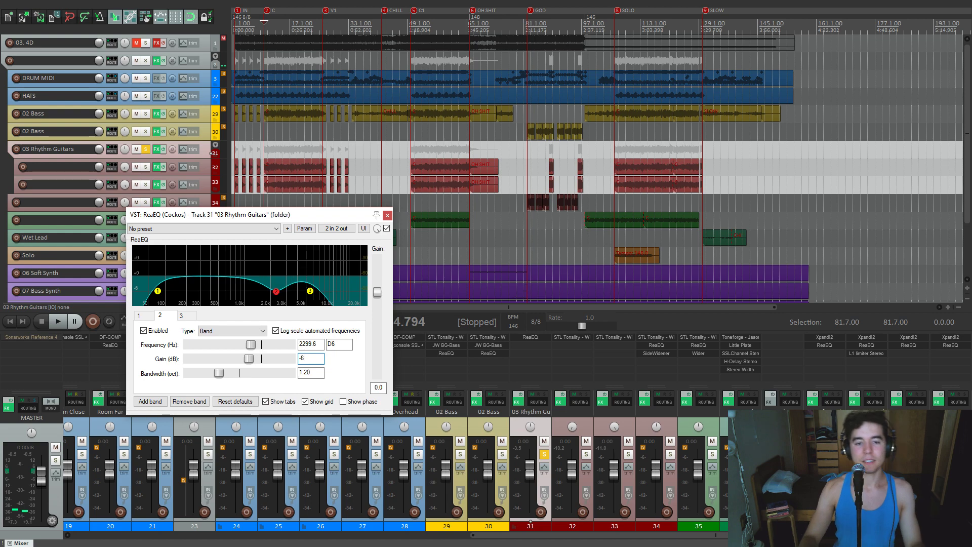
# - Reopen the rhythm guitars folder's ReaEQ, inspect the high-pass band 1 and low-pass band 3, and close it
pyautogui.moveTo(312, 216); pyautogui.dragTo(308, 207)
pyautogui.click(383, 208)
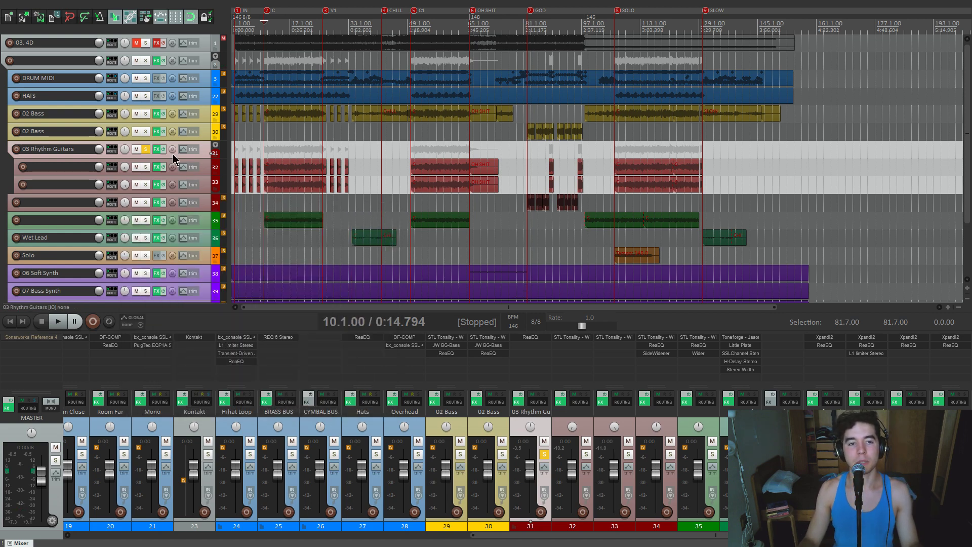
pyautogui.click(543, 337)
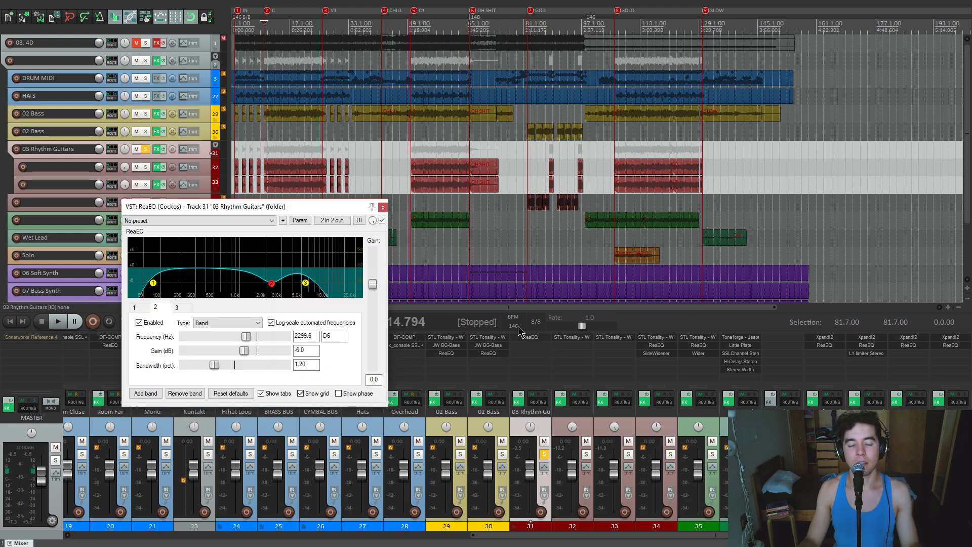
pyautogui.click(154, 283)
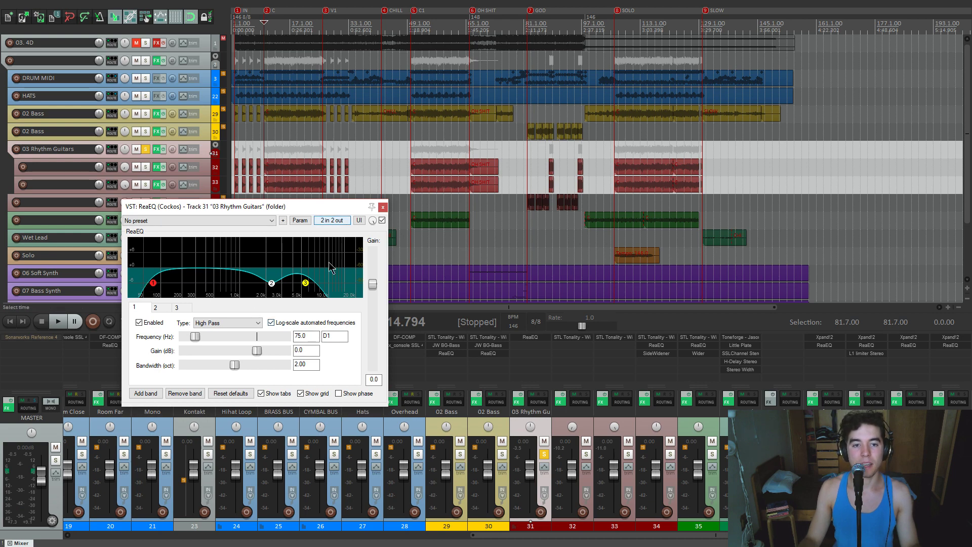
pyautogui.click(306, 283)
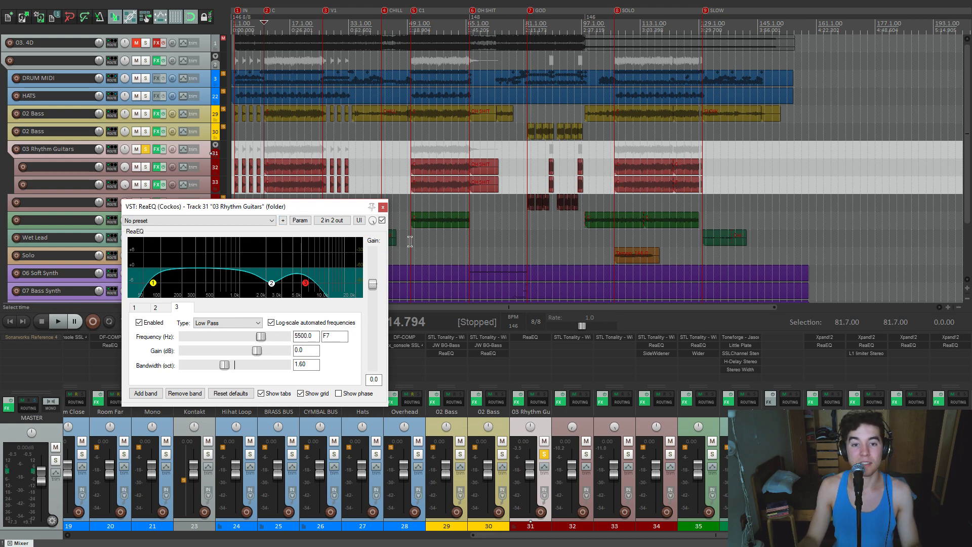
pyautogui.moveTo(317, 209); pyautogui.dragTo(335, 205)
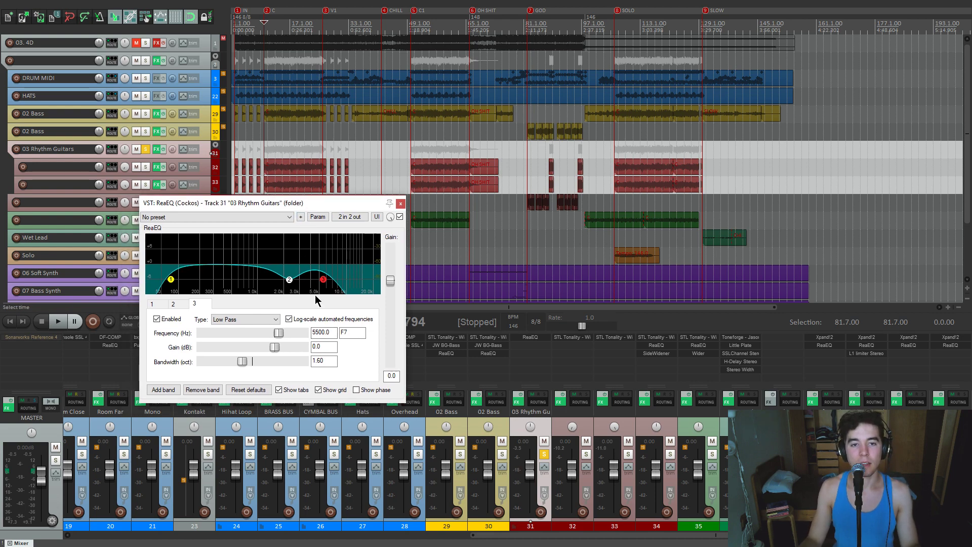
pyautogui.click(400, 204)
# - Unsolo the rhythm guitars folder and play the full mix from the GOD marker at bar 82
pyautogui.click(146, 149)
pyautogui.click(521, 157)
pyautogui.scroll(5, 521, 157)
pyautogui.click(628, 174)
pyautogui.scroll(-5, 627, 173)
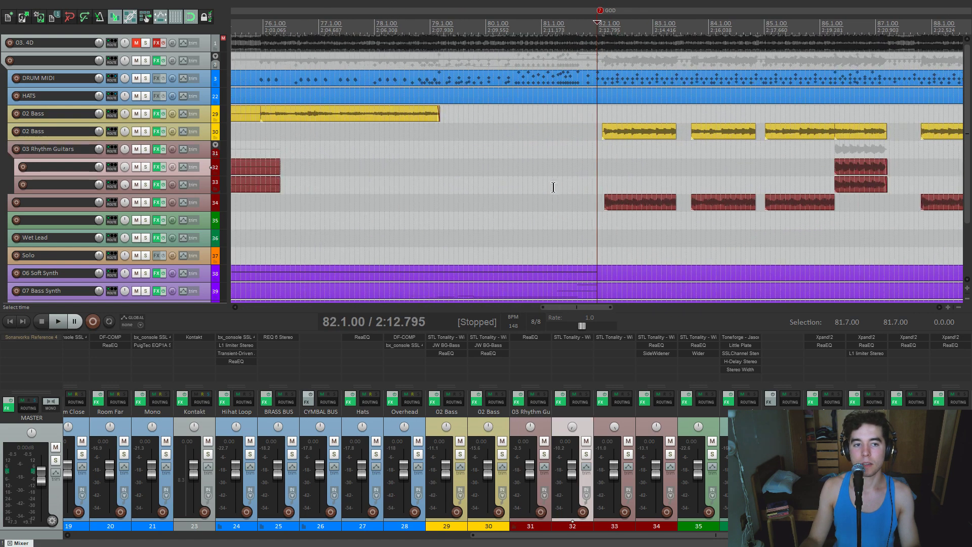
pyautogui.press('space')
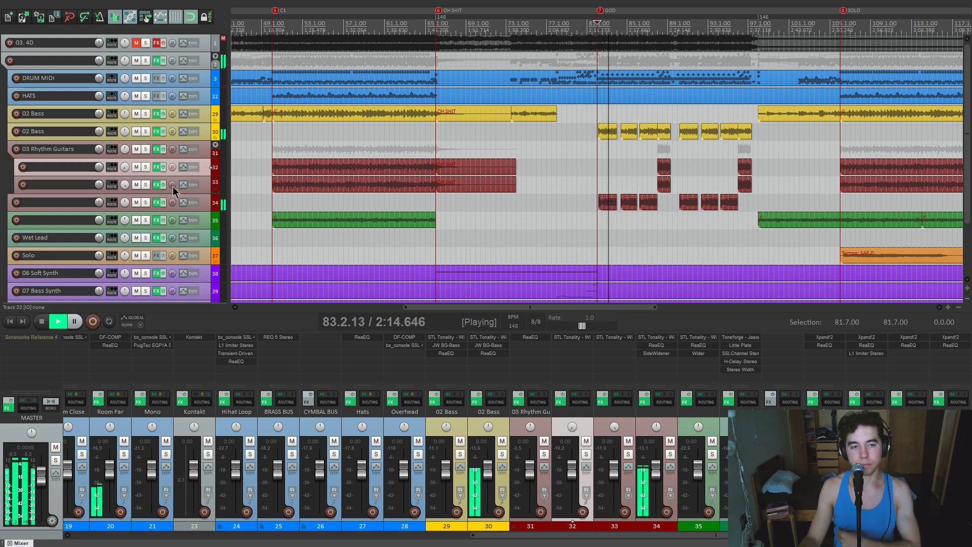
# - Solo track 34, stop playback, and open its STL Tonality with the window repositioned to inspect the AMP 2 settings
pyautogui.click(146, 202)
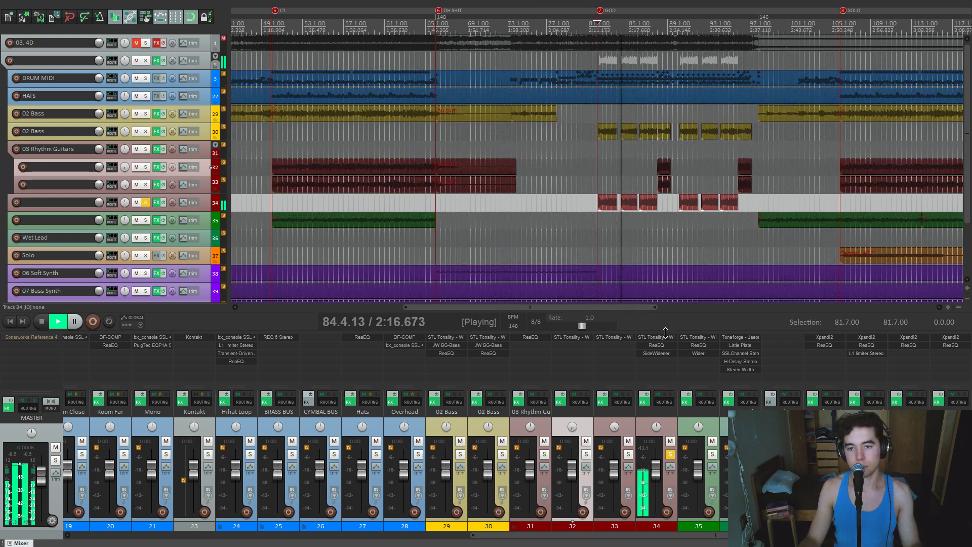
pyautogui.press('space')
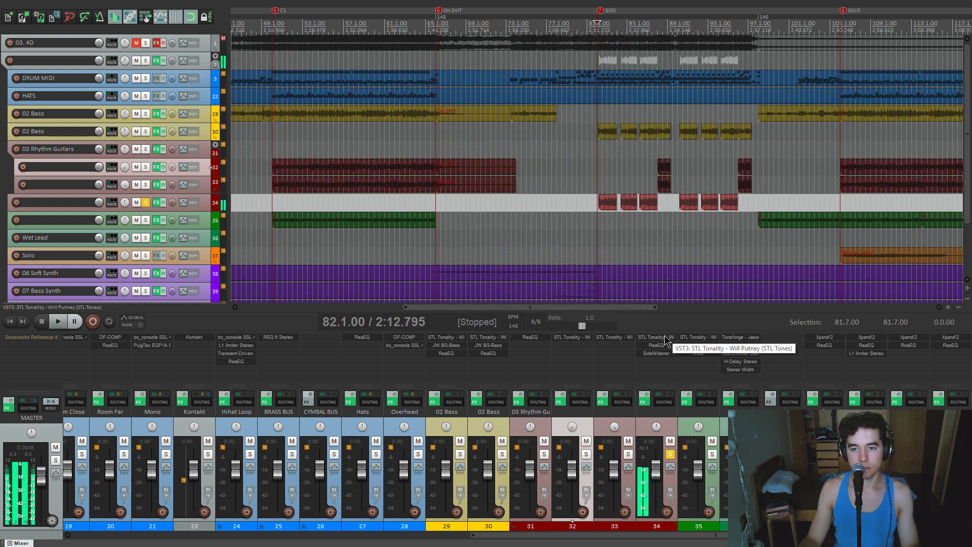
pyautogui.click(665, 340)
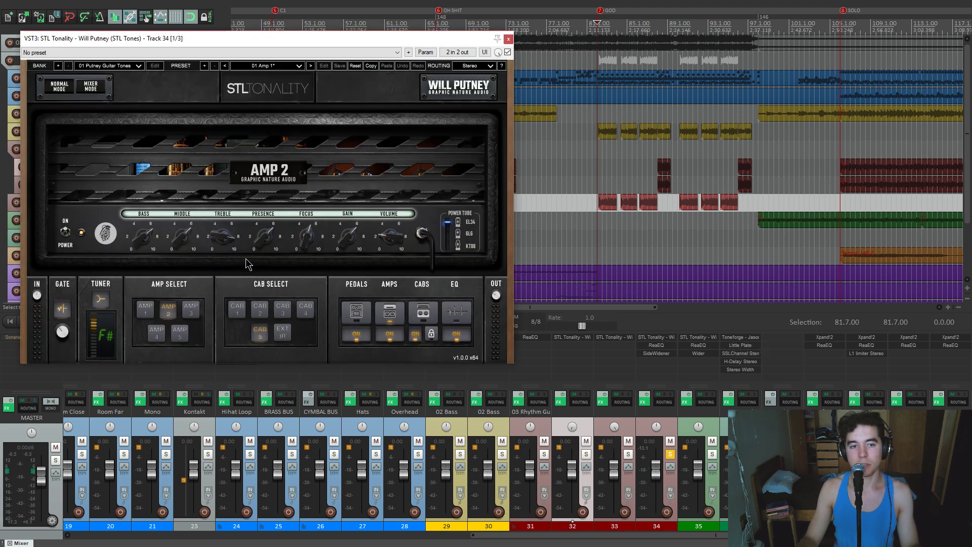
pyautogui.moveTo(372, 39); pyautogui.dragTo(408, 104)
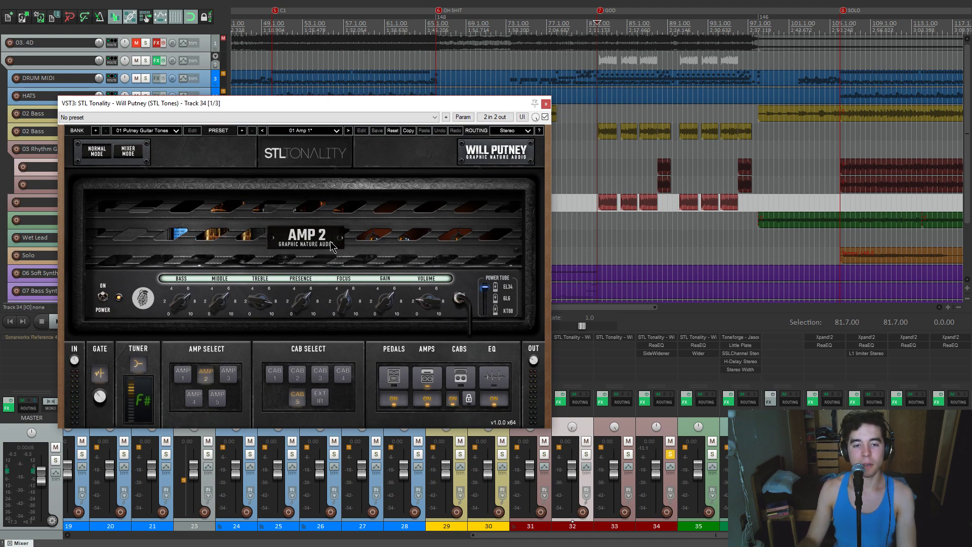
# - Show track 34's cabinets in STL Tonality and compare CAB 4 during playback, returning to CAB 5
pyautogui.click(458, 377)
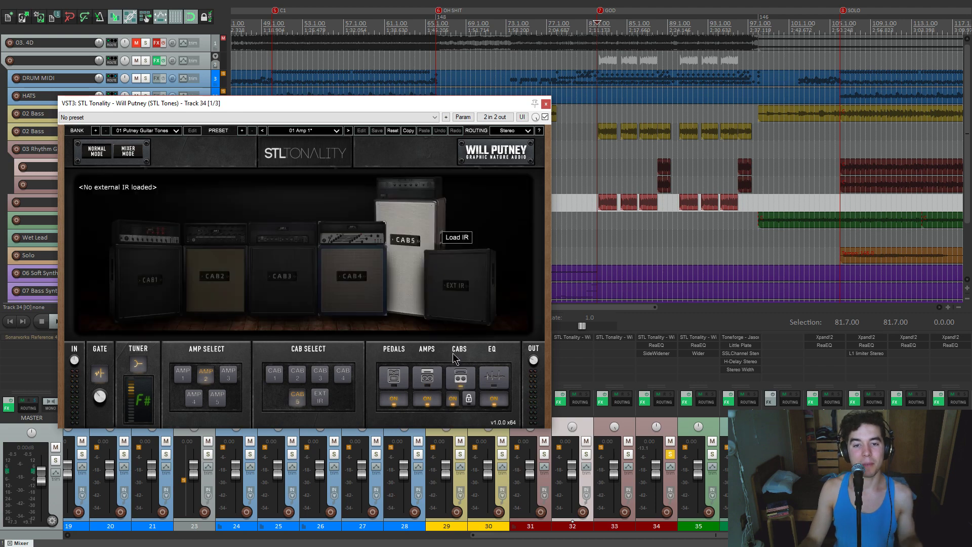
pyautogui.click(371, 287)
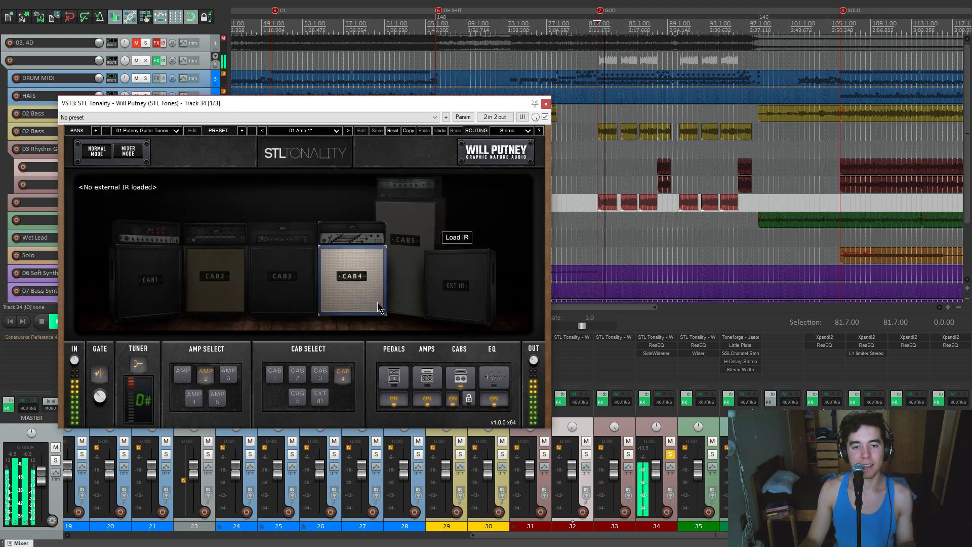
pyautogui.click(401, 282)
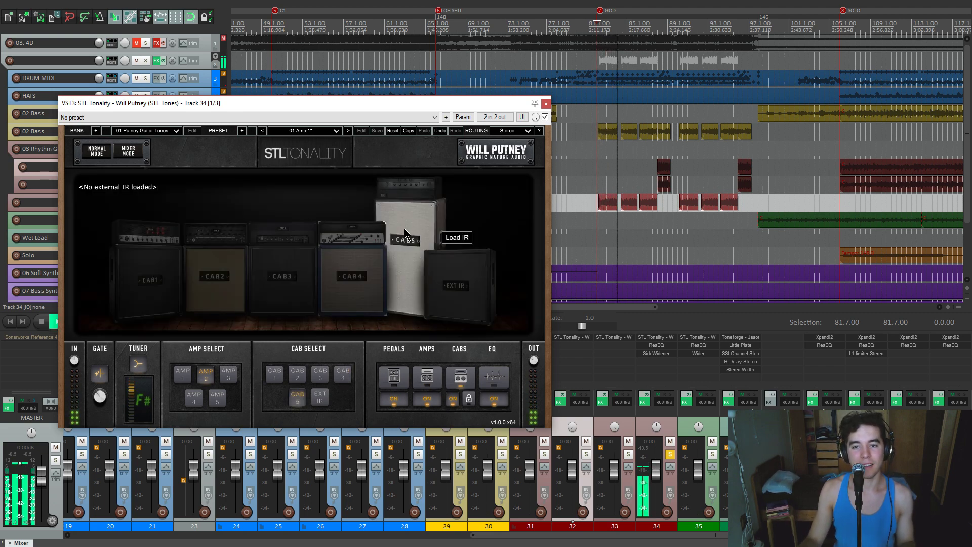
# - Solo the 02 Bass on track 30 alongside track 34, audition both together, and close STL Tonality
pyautogui.moveTo(463, 107); pyautogui.dragTo(417, 93)
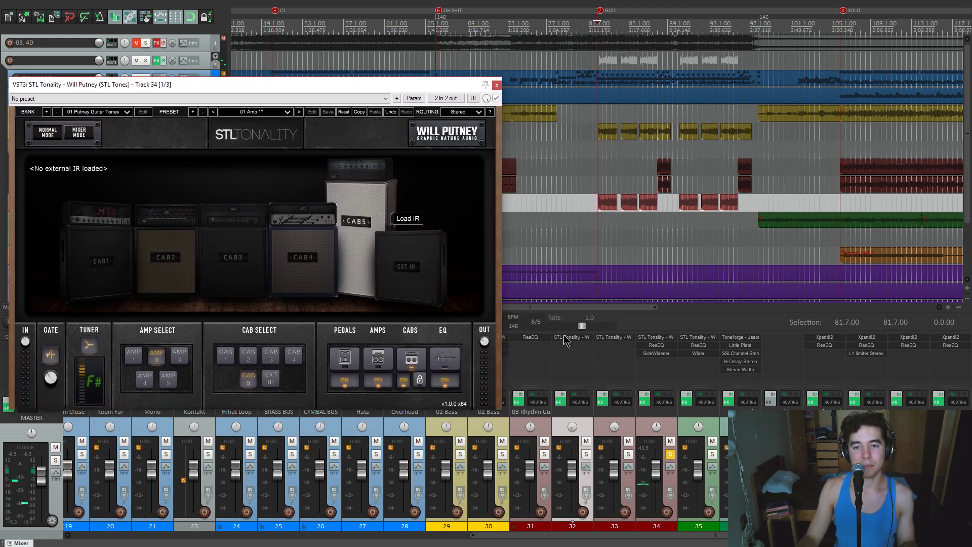
pyautogui.click(503, 454)
pyautogui.moveTo(437, 92); pyautogui.dragTo(366, 95)
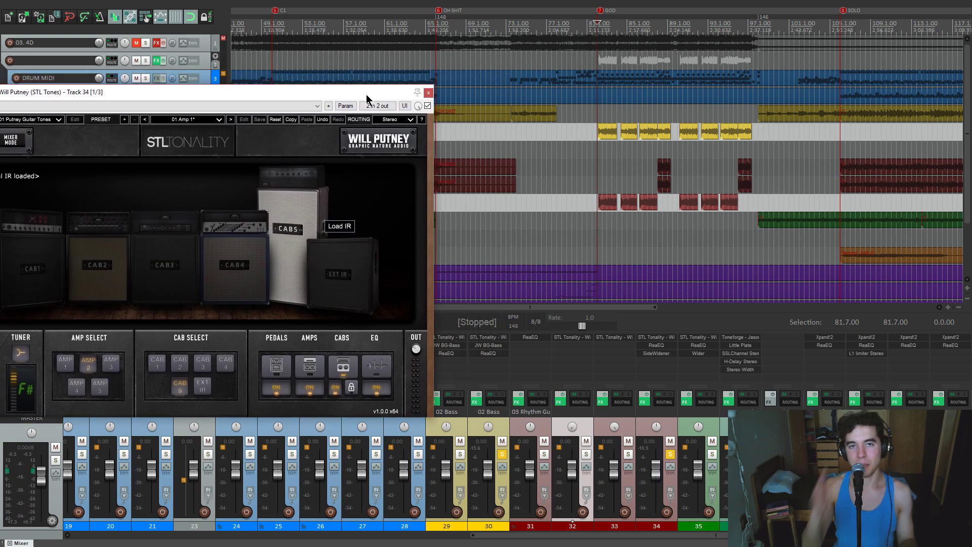
pyautogui.press('space')
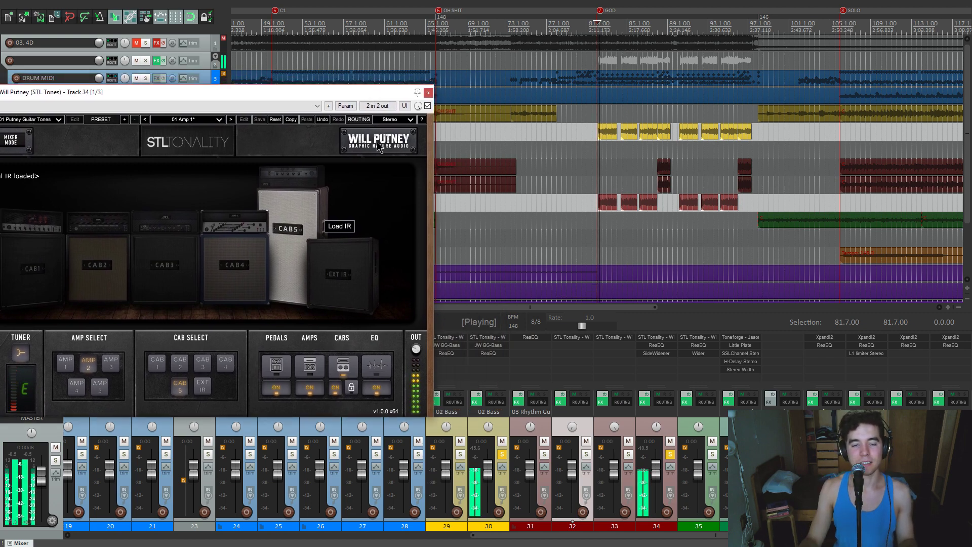
pyautogui.click(429, 92)
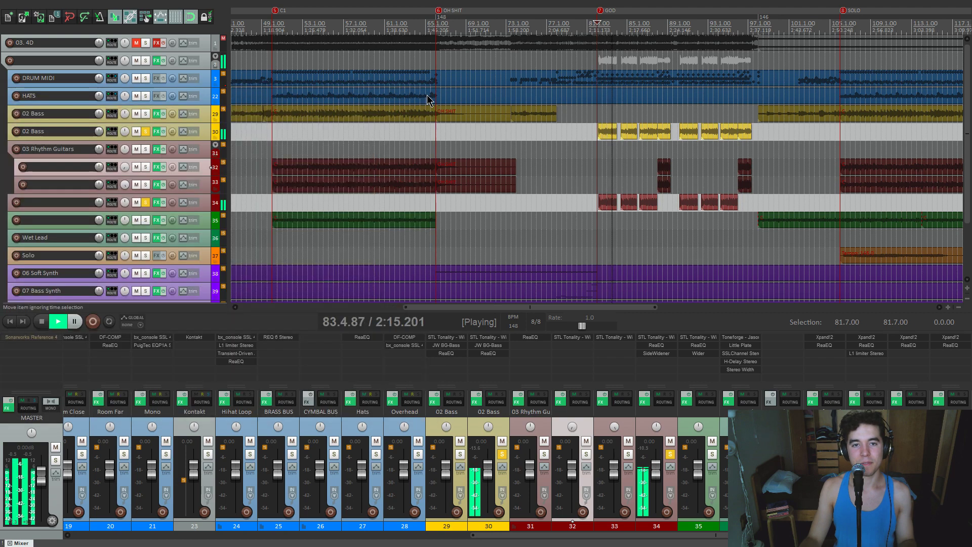
pyautogui.press('space')
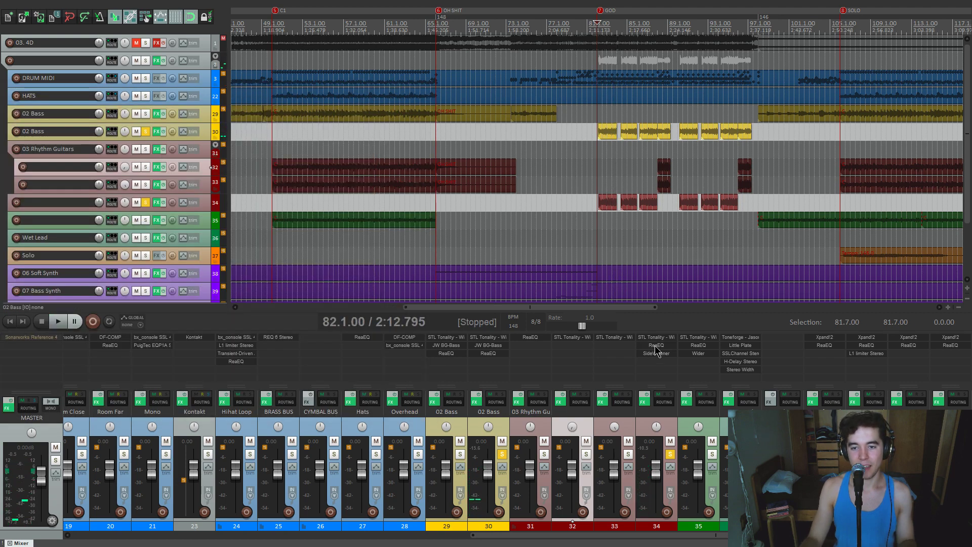
# - Open track 34's ReaEQ, compare band 3 disabled and enabled during playback, leave it enabled, and close the plugin
pyautogui.click(655, 345)
pyautogui.click(176, 125)
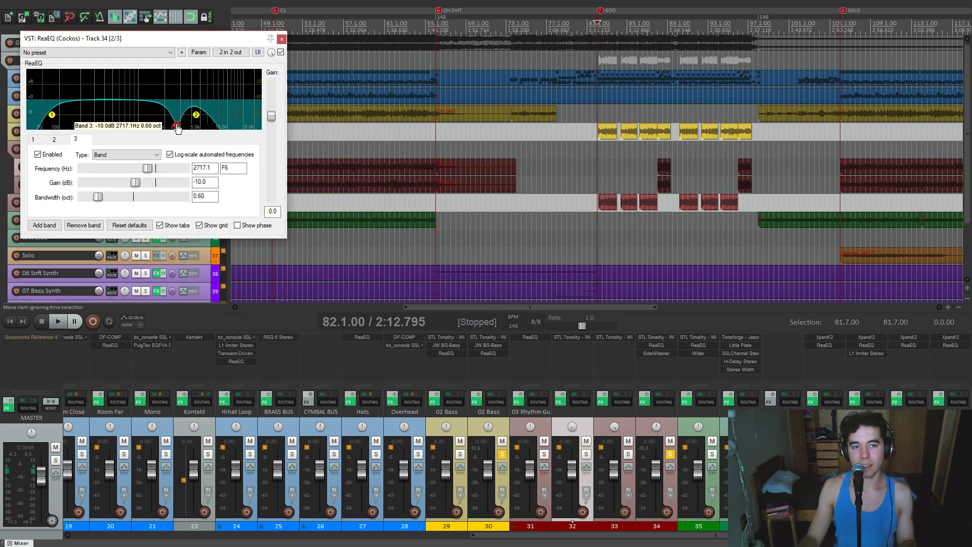
pyautogui.click(48, 156)
pyautogui.press('space')
pyautogui.click(49, 157)
pyautogui.click(49, 157)
pyautogui.click(49, 157)
pyautogui.press('space')
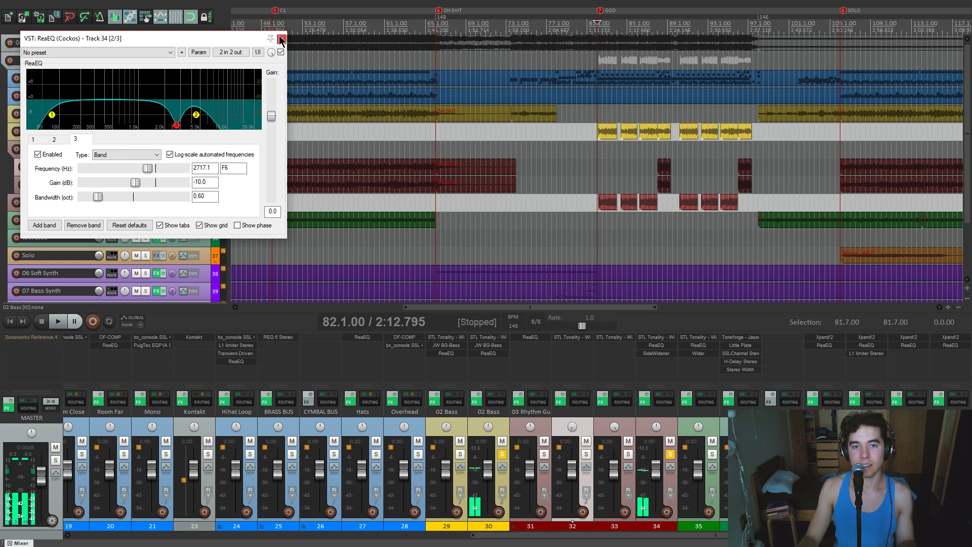
pyautogui.click(282, 39)
# - Open track 34's SideWidener, unsolo track 30, and compare the widener bypassed and enabled during playback
pyautogui.click(669, 354)
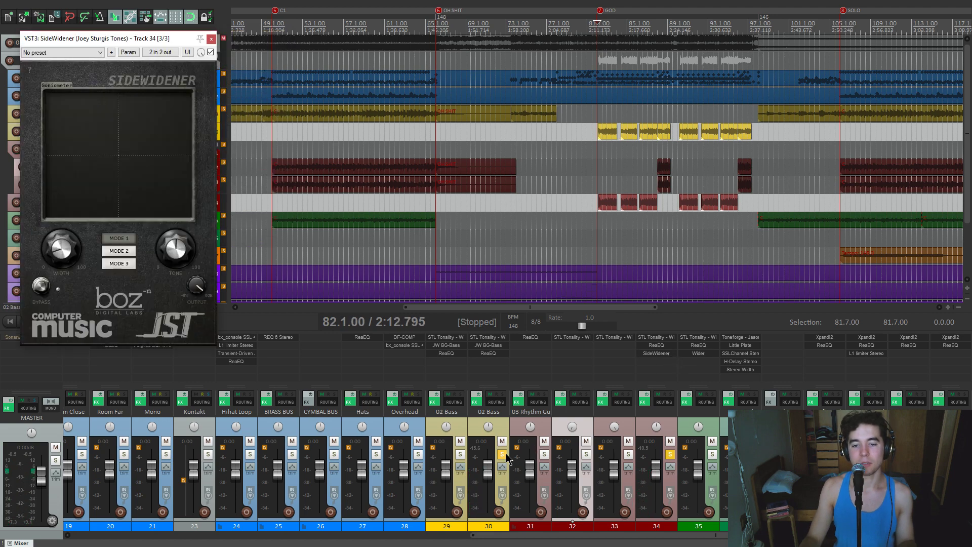
pyautogui.moveTo(154, 45); pyautogui.dragTo(436, 89)
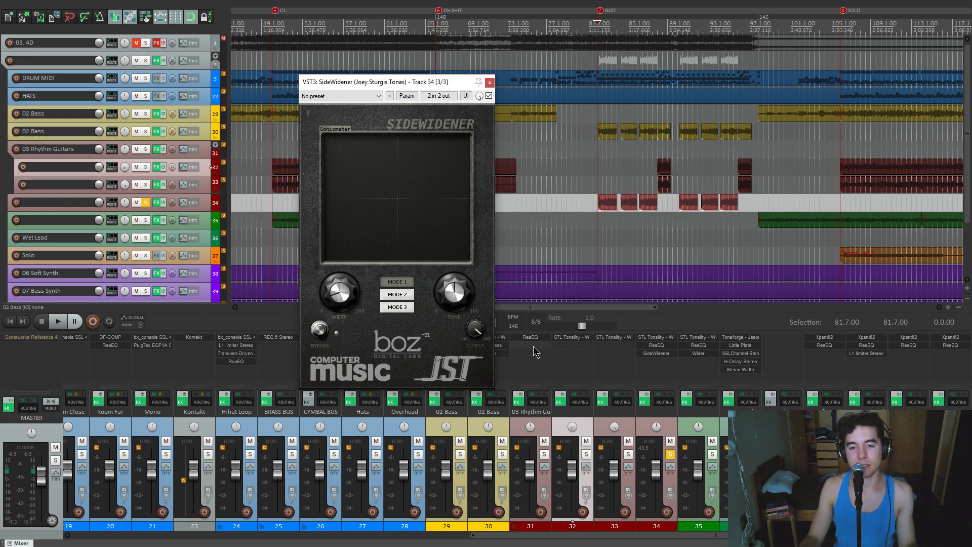
pyautogui.click(488, 96)
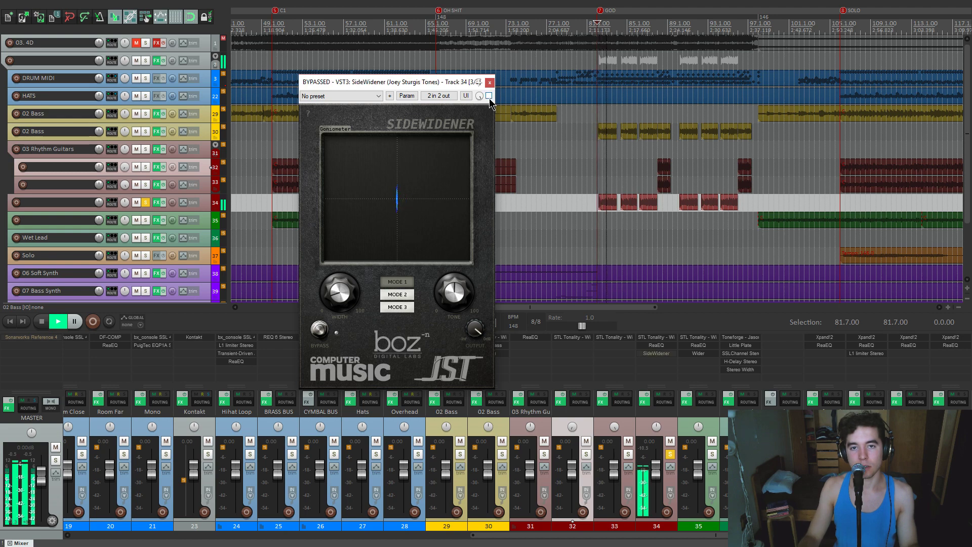
pyautogui.click(489, 95)
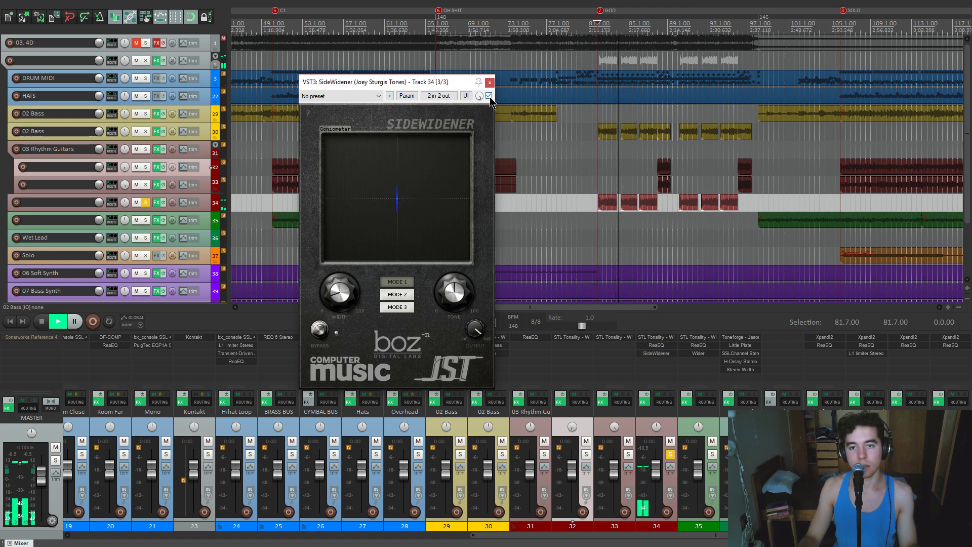
pyautogui.click(489, 95)
pyautogui.click(490, 96)
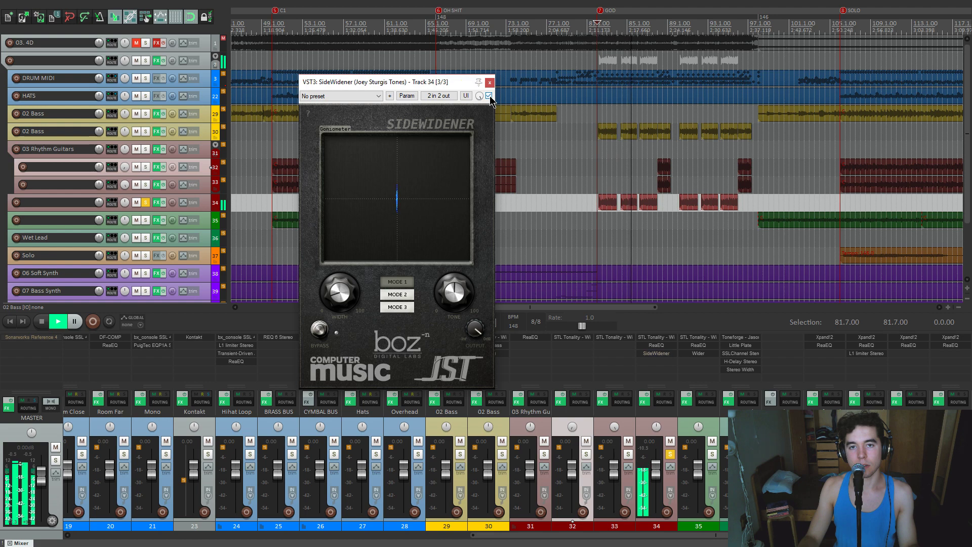
# - Stop playback, close track 34's SideWidener, and unsolo track 34
pyautogui.press('space')
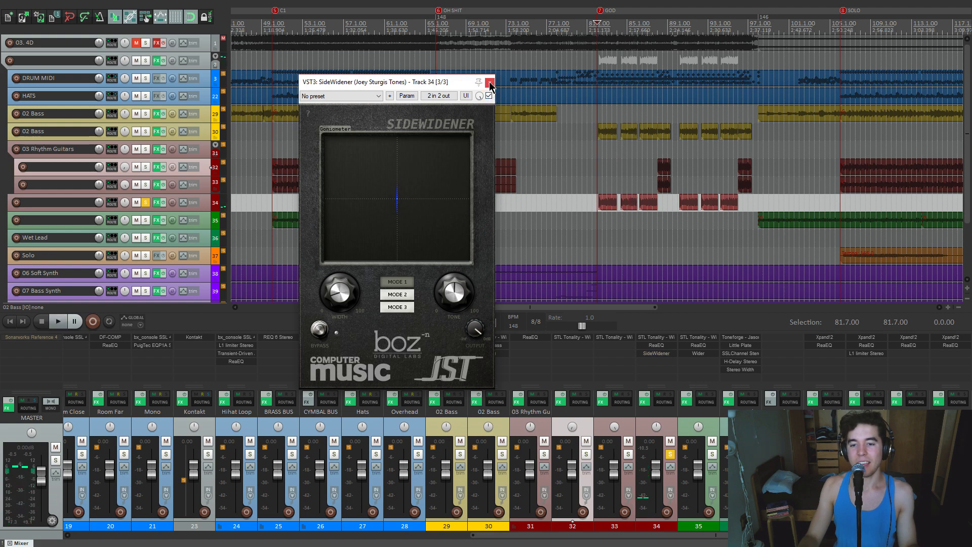
pyautogui.click(489, 82)
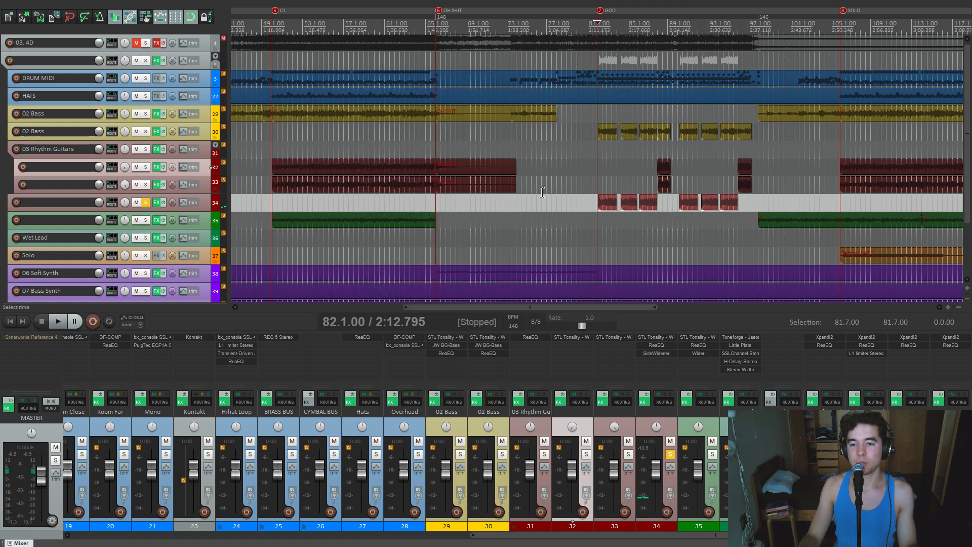
pyautogui.click(671, 454)
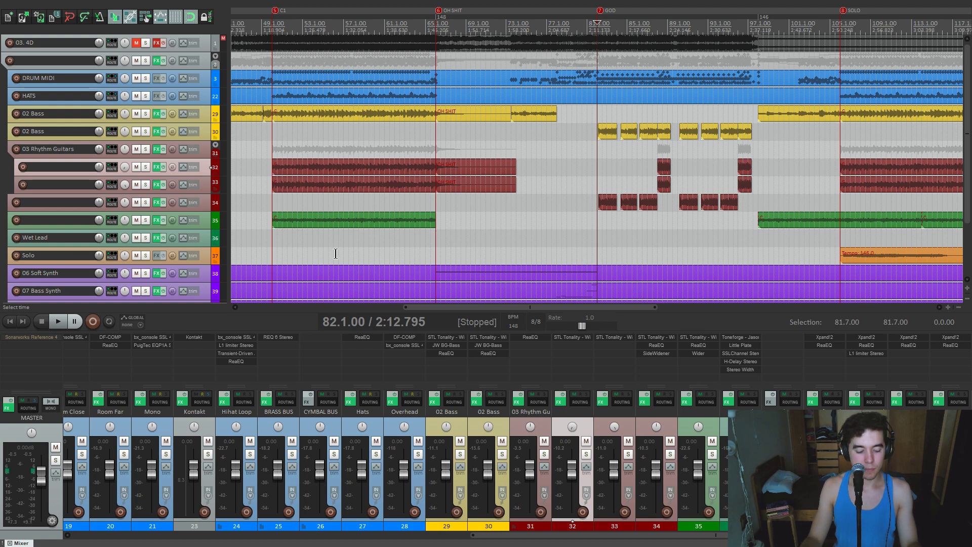
# - Go to the C1 marker, solo track 35, and play the guitar part on its own
pyautogui.press('5')
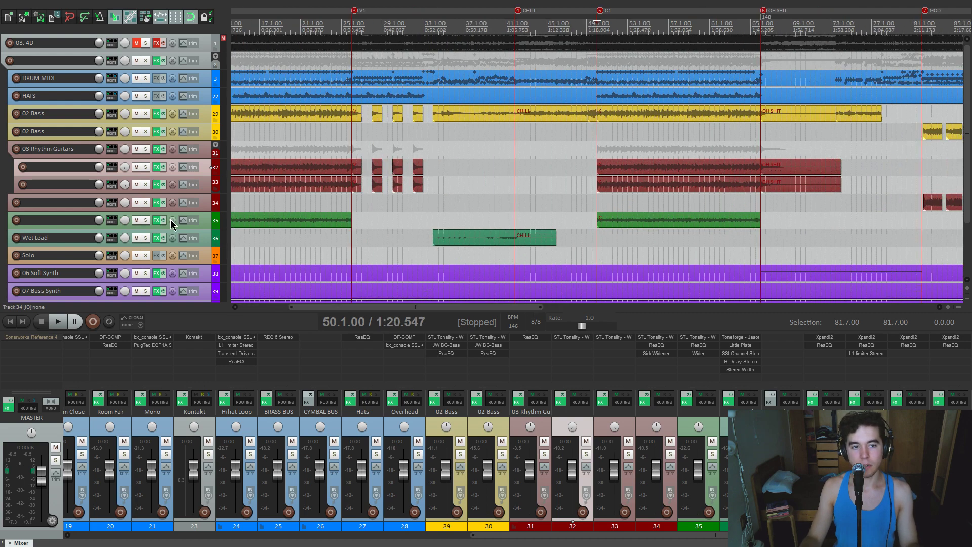
pyautogui.click(146, 220)
pyautogui.scroll(-4, 508, 249)
pyautogui.press('space')
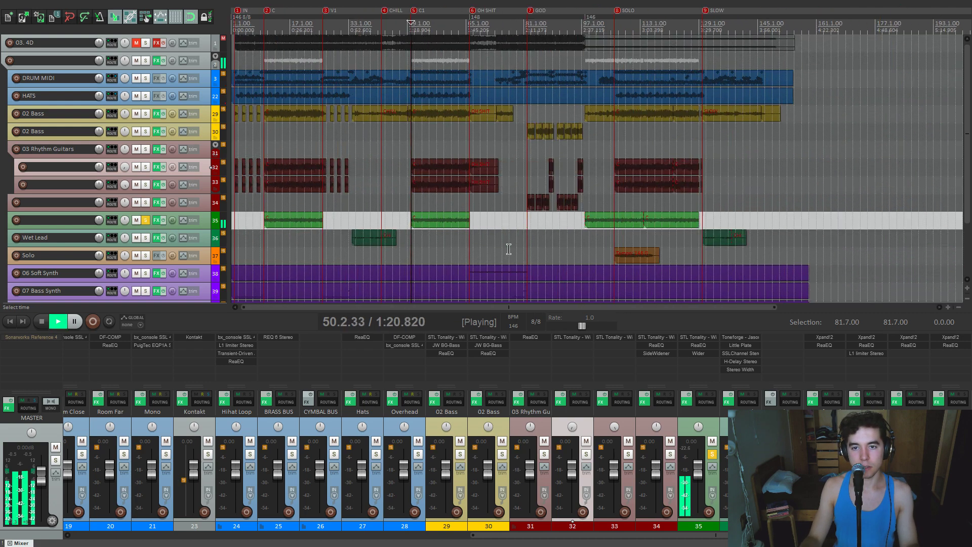
pyautogui.scroll(2, 509, 249)
# - Open track 35's STL Tonality to examine its amp settings, and stop playback
pyautogui.click(698, 336)
pyautogui.moveTo(302, 39); pyautogui.dragTo(343, 134)
pyautogui.press('space')
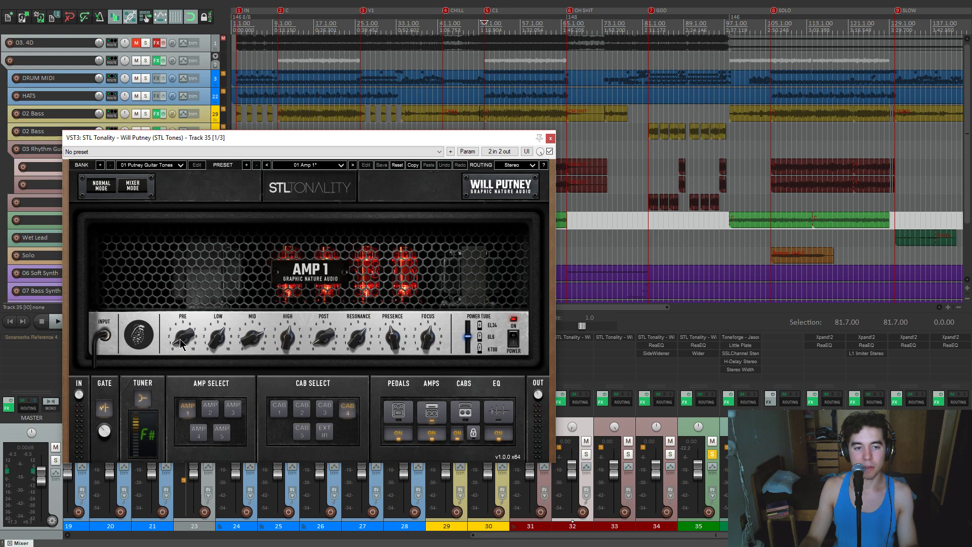
# - Show track 35's cabinets in STL Tonality and compare CAB 3 during playback, returning to CAB 4
pyautogui.click(458, 413)
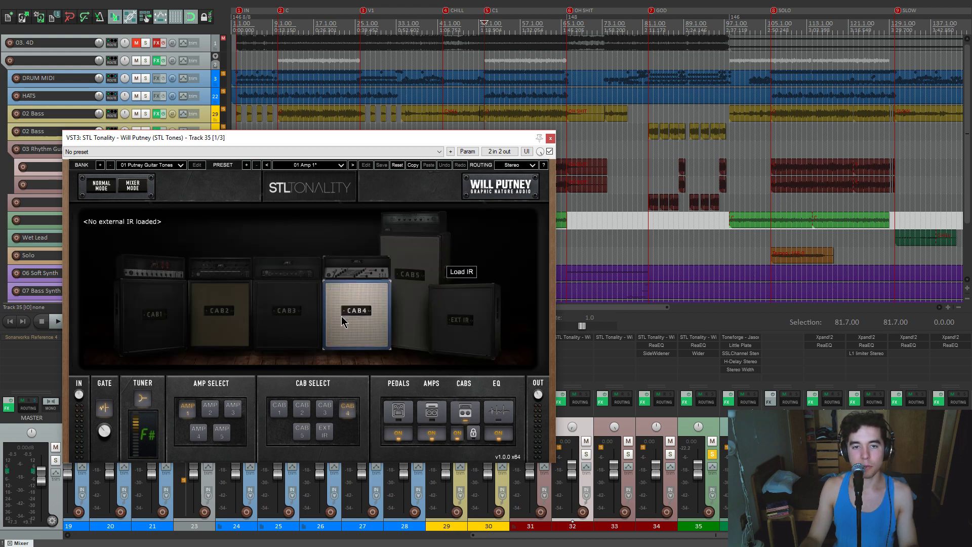
pyautogui.press('space')
pyautogui.click(302, 318)
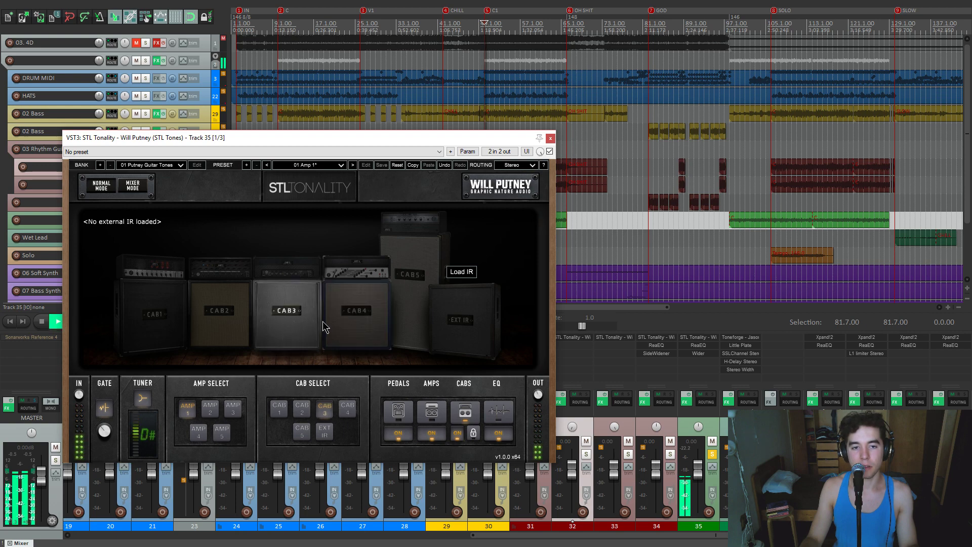
pyautogui.click(355, 329)
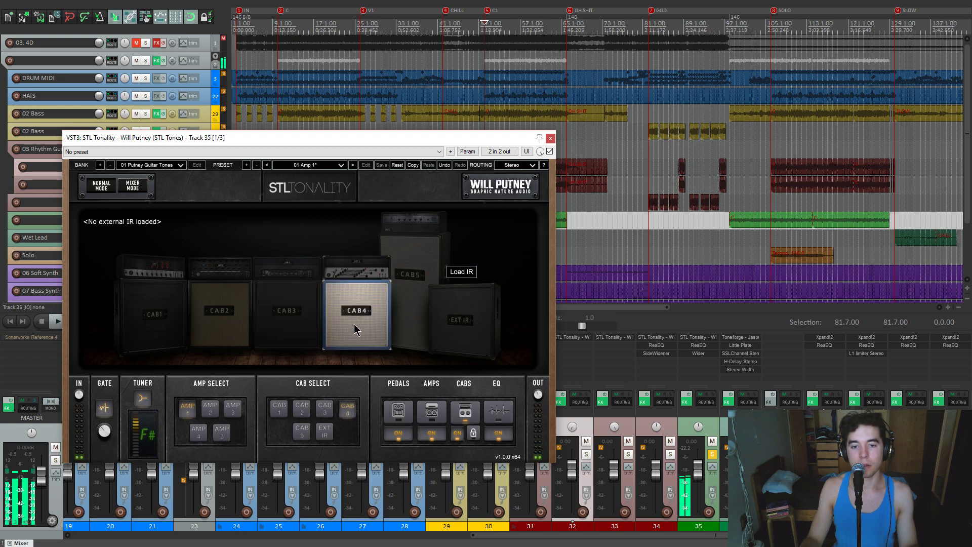
# - Show the parametric EQ in track 35's STL Tonality and close the plugin
pyautogui.moveTo(392, 138); pyautogui.dragTo(381, 132)
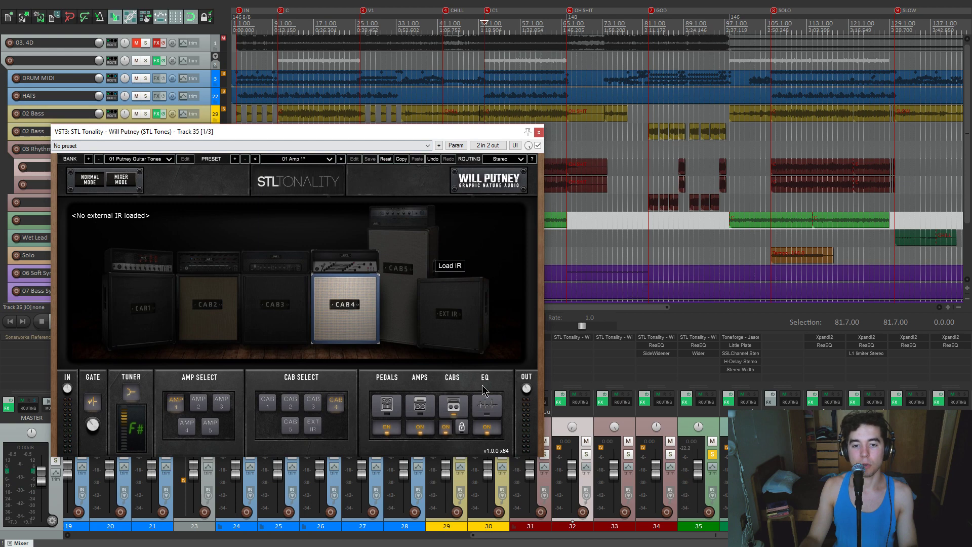
pyautogui.click(487, 405)
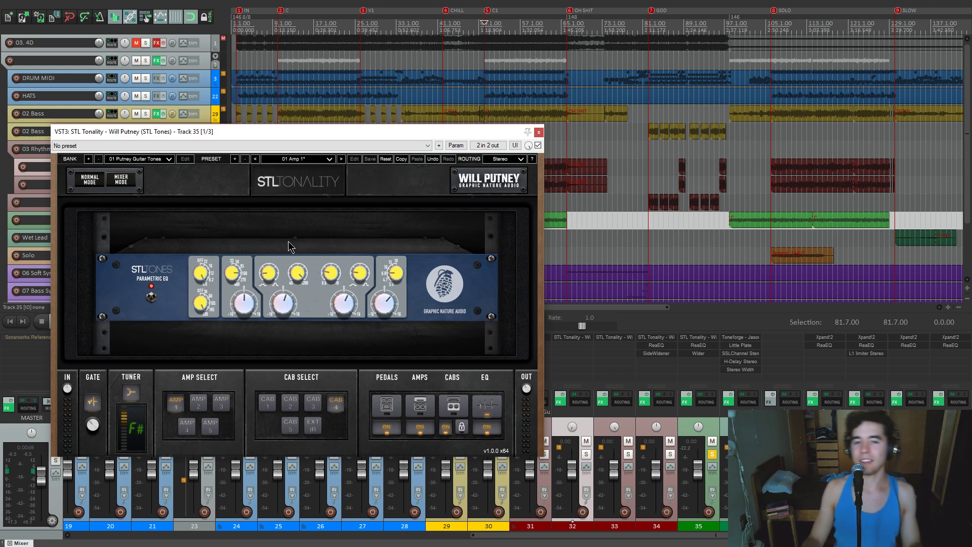
pyautogui.click(540, 132)
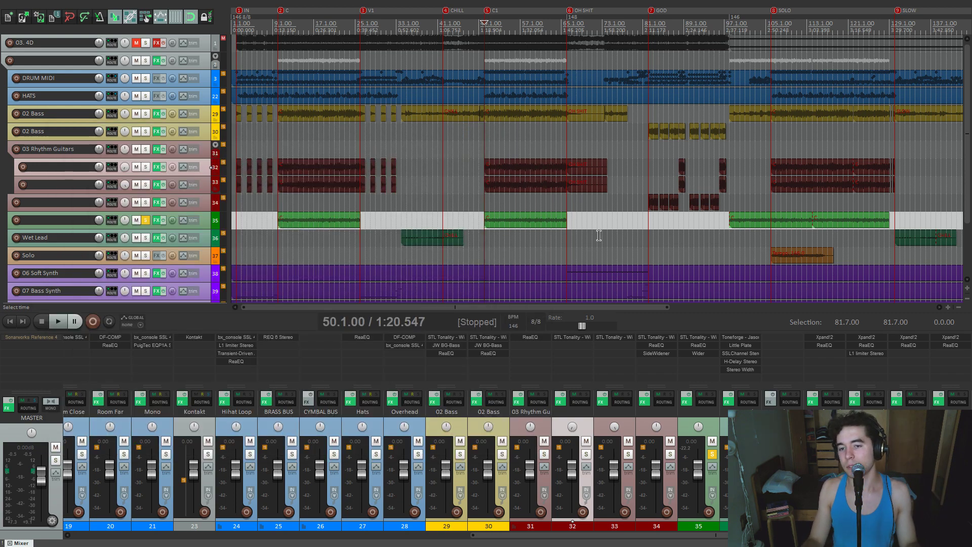
# - Open track 35's ReaEQ, set band 3's gain to -4 dB during playback, and close the plugin
pyautogui.click(698, 346)
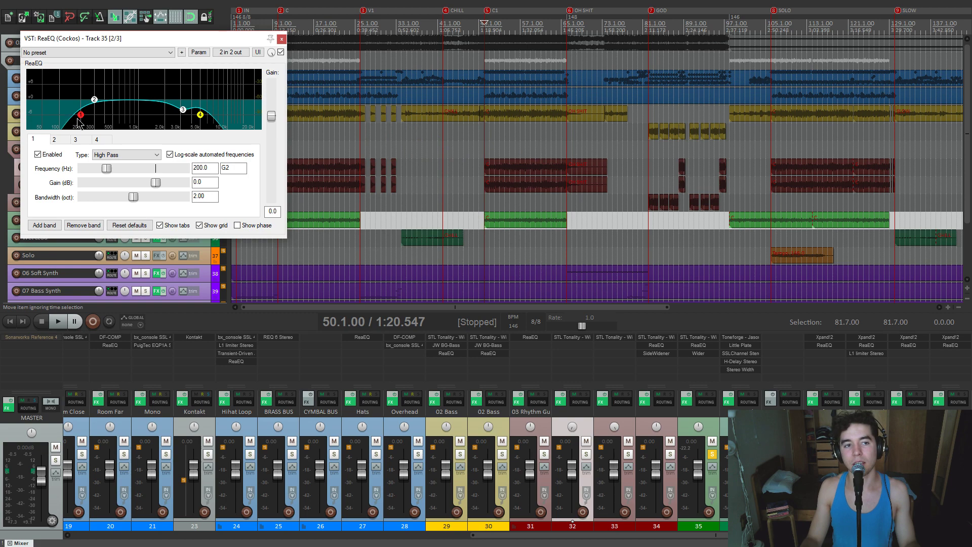
pyautogui.click(183, 110)
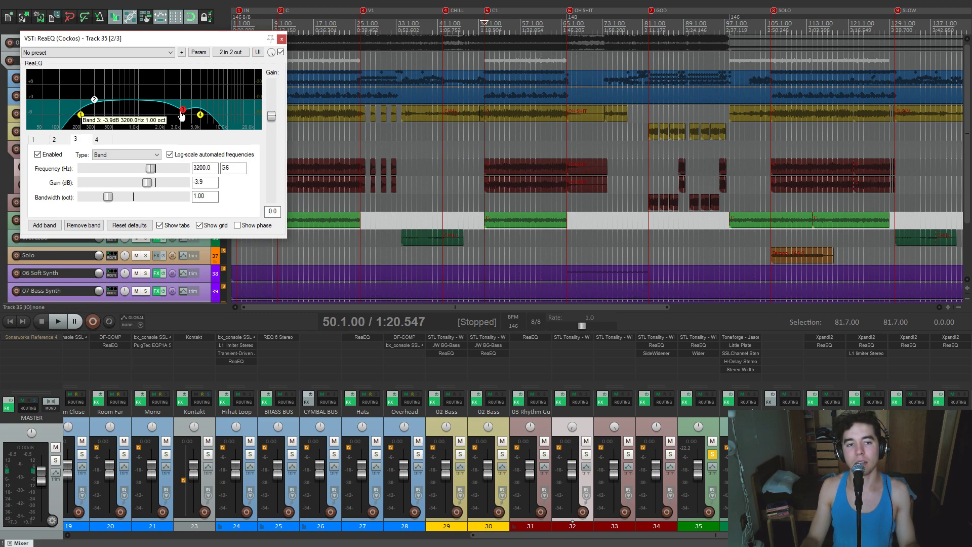
pyautogui.press('space')
pyautogui.moveTo(146, 183)
pyautogui.mouseDown()
pyautogui.moveTo(178, 185)
pyautogui.moveTo(130, 187)
pyautogui.mouseUp()
pyautogui.write('-4')
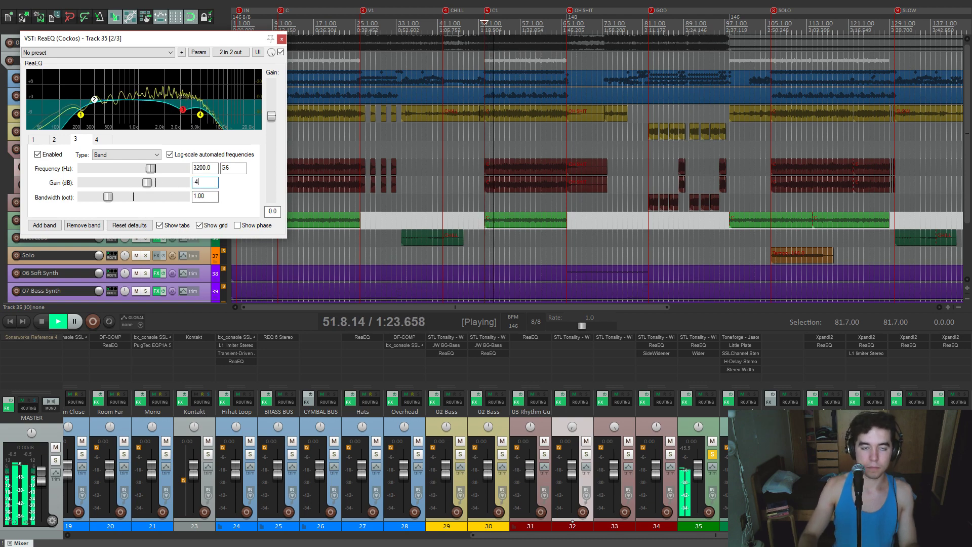
pyautogui.press('space')
pyautogui.click(281, 40)
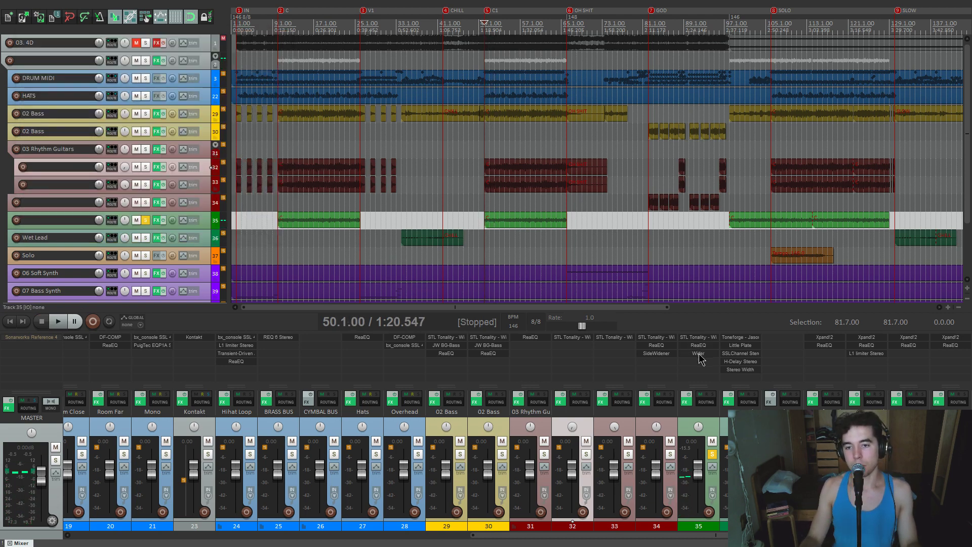
# - Open track 35's Wider, audition its stereo widening during playback, and close the plugin
pyautogui.click(698, 355)
pyautogui.moveTo(252, 36); pyautogui.dragTo(365, 185)
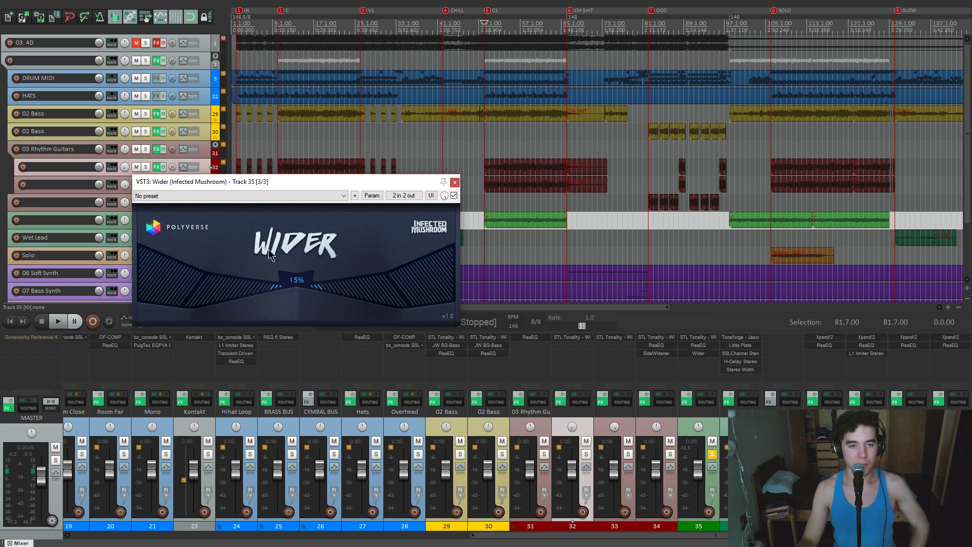
pyautogui.press('space')
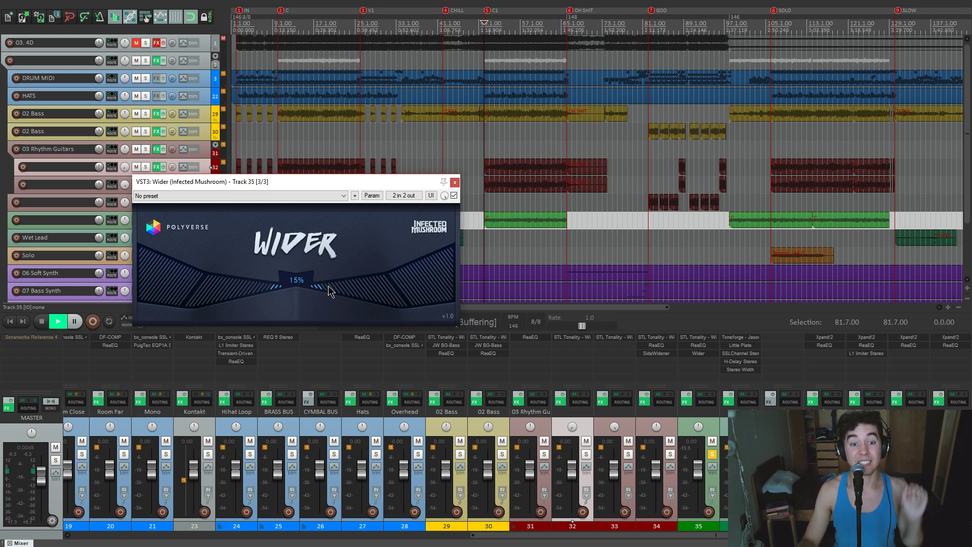
pyautogui.moveTo(326, 287)
pyautogui.mouseDown()
pyautogui.moveTo(467, 268)
pyautogui.moveTo(328, 300)
pyautogui.moveTo(373, 285)
pyautogui.moveTo(351, 303)
pyautogui.moveTo(325, 297)
pyautogui.moveTo(335, 295)
pyautogui.mouseUp()
pyautogui.press('space')
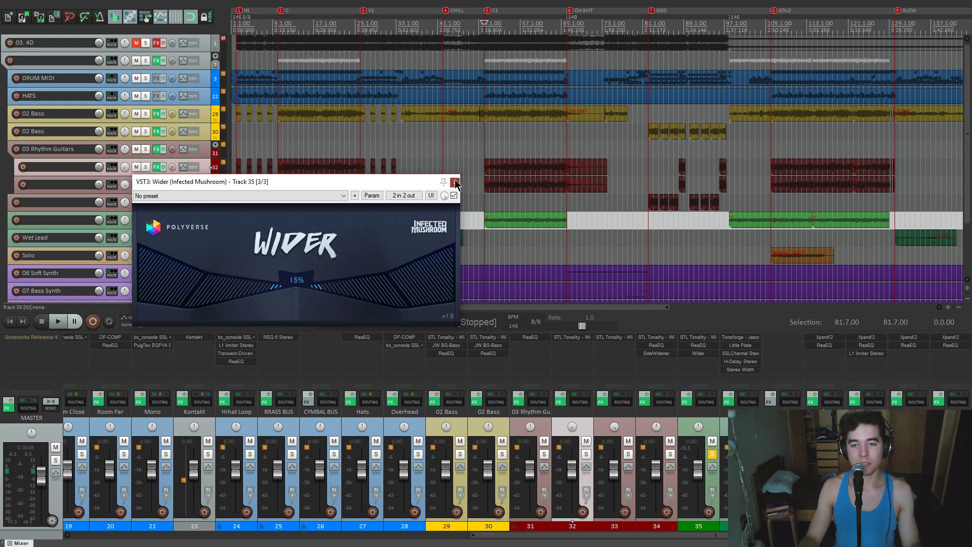
pyautogui.click(455, 181)
# - Unsolo track 35, solo the Wet Lead on track 36, and audition it from 34.3.00 near the start of its clip
pyautogui.click(712, 455)
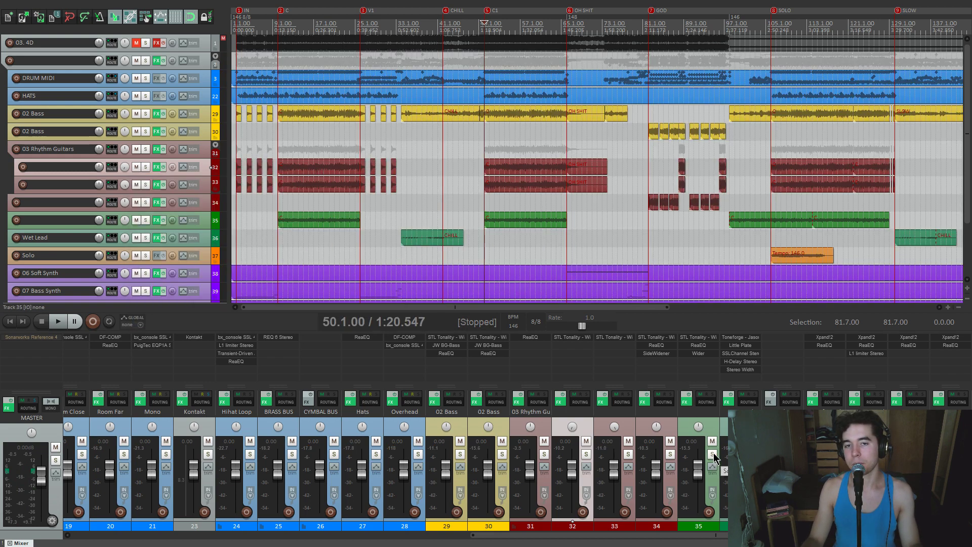
pyautogui.click(754, 455)
pyautogui.scroll(-2, 798, 235)
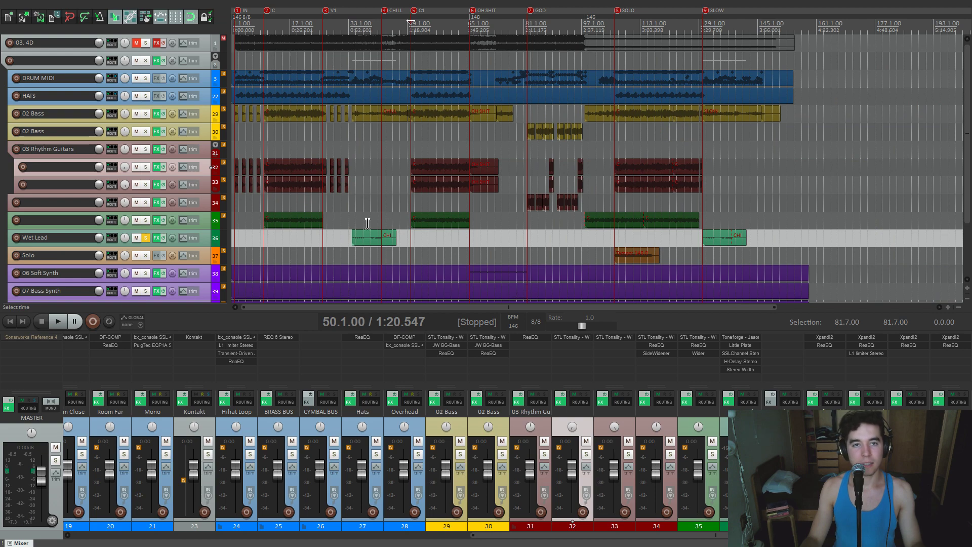
pyautogui.click(352, 219)
pyautogui.scroll(6, 579, 200)
pyautogui.click(565, 209)
pyautogui.press('space')
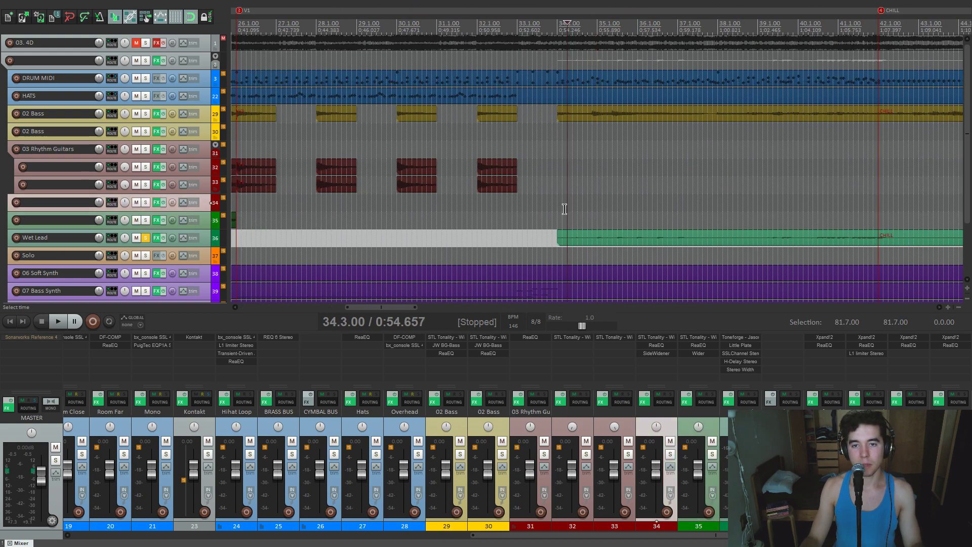
pyautogui.scroll(-2, 564, 209)
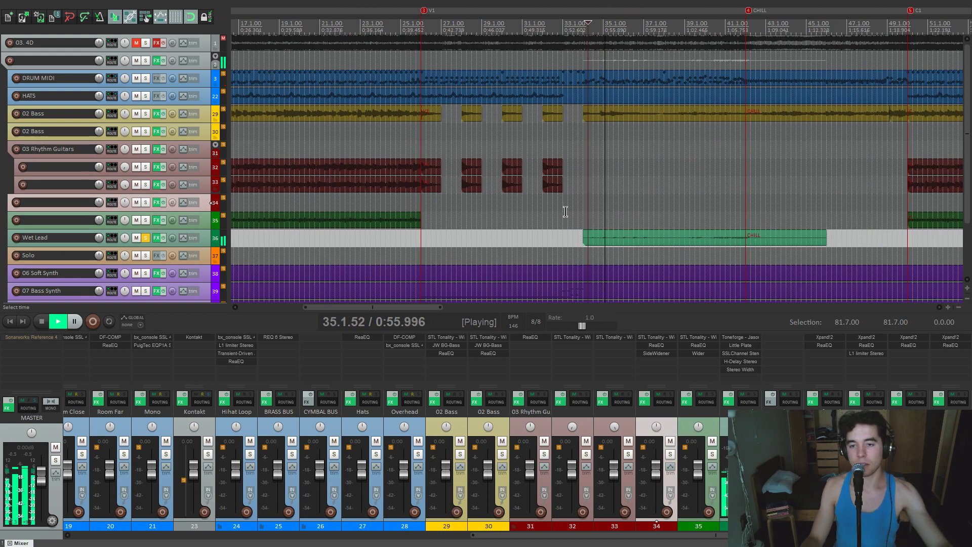
pyautogui.press('space')
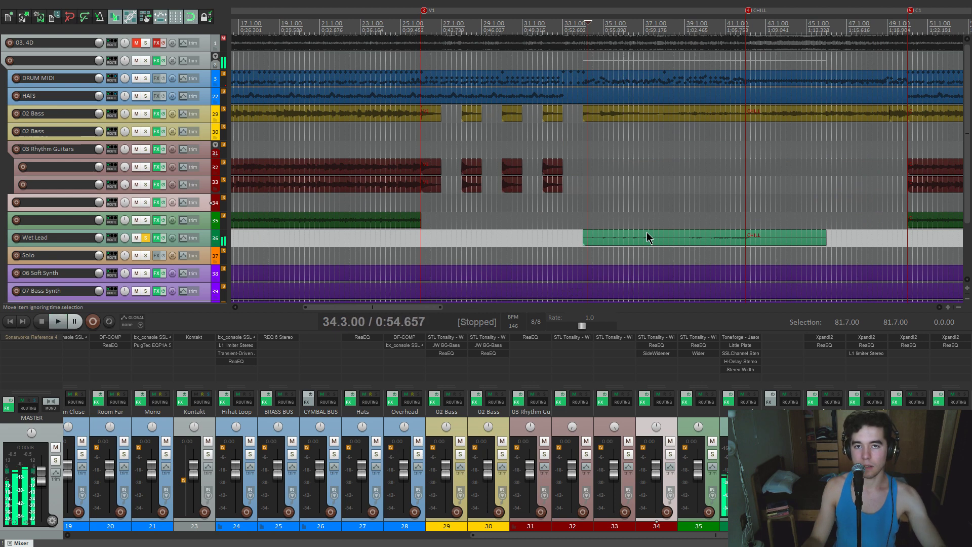
# - Open Wet Lead's Toneforge, examine its lead amp settings, and close the plugin
pyautogui.click(745, 342)
pyautogui.moveTo(329, 41); pyautogui.dragTo(460, 141)
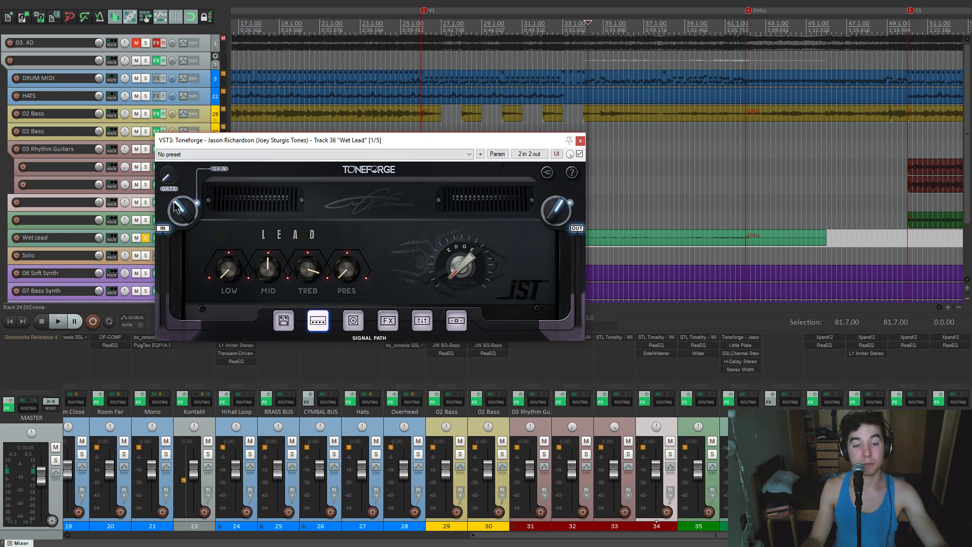
pyautogui.click(580, 141)
# - Open Wet Lead's Little Plate and play the track with SSLChannel, H-Delay and Stereo Width bypassed
pyautogui.click(740, 345)
pyautogui.moveTo(278, 30); pyautogui.dragTo(491, 57)
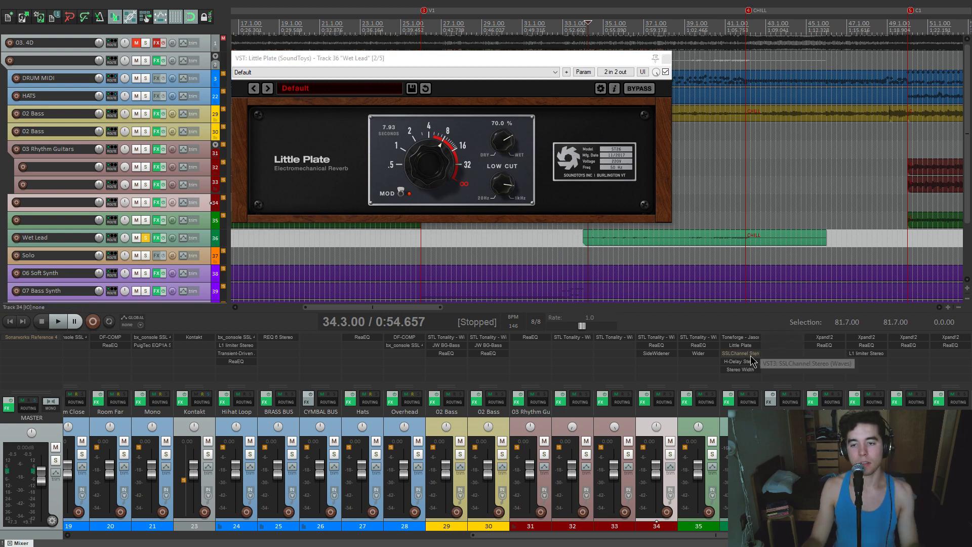
pyautogui.press('space')
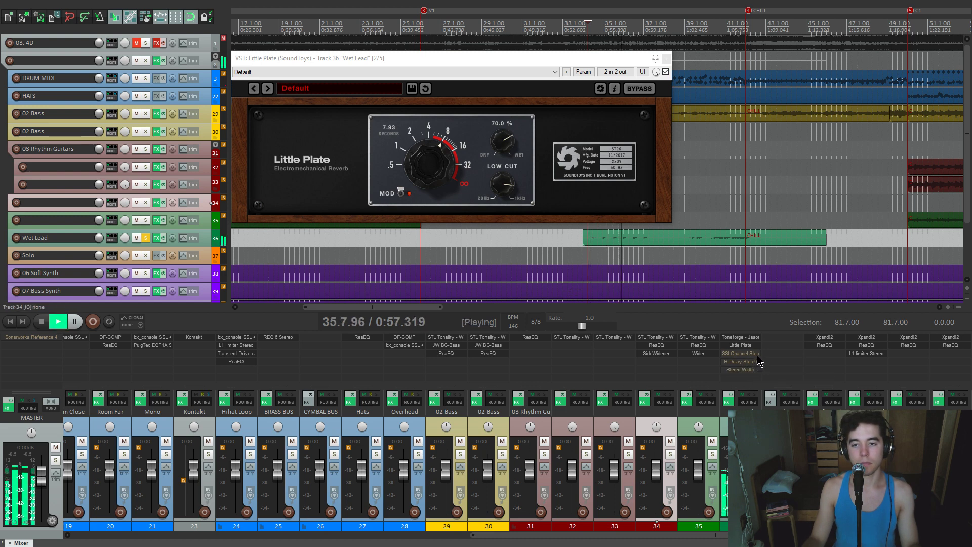
# - Open Wet Lead's SSLChannel with it enabled during playback, examine its filters, and close both SSLChannel and Little Plate
pyautogui.click(740, 353)
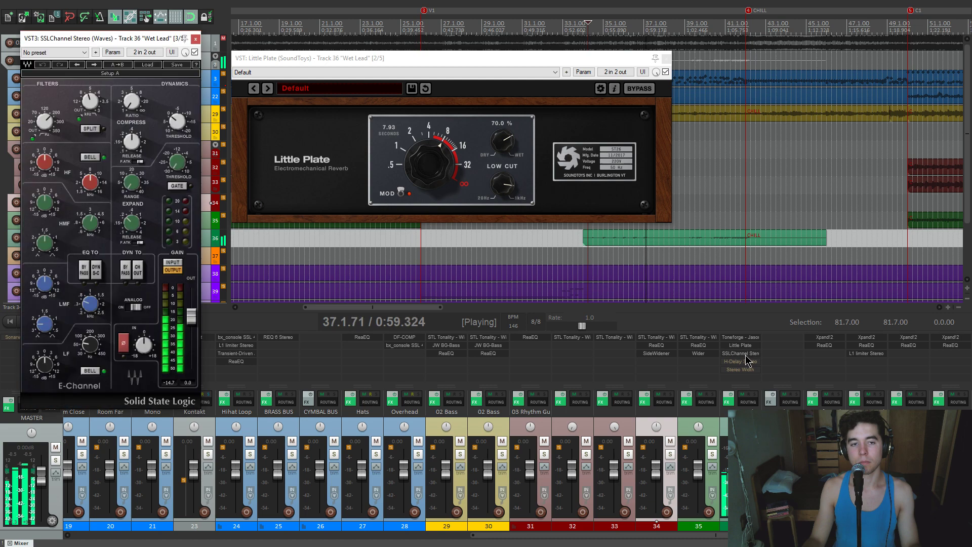
pyautogui.press('space')
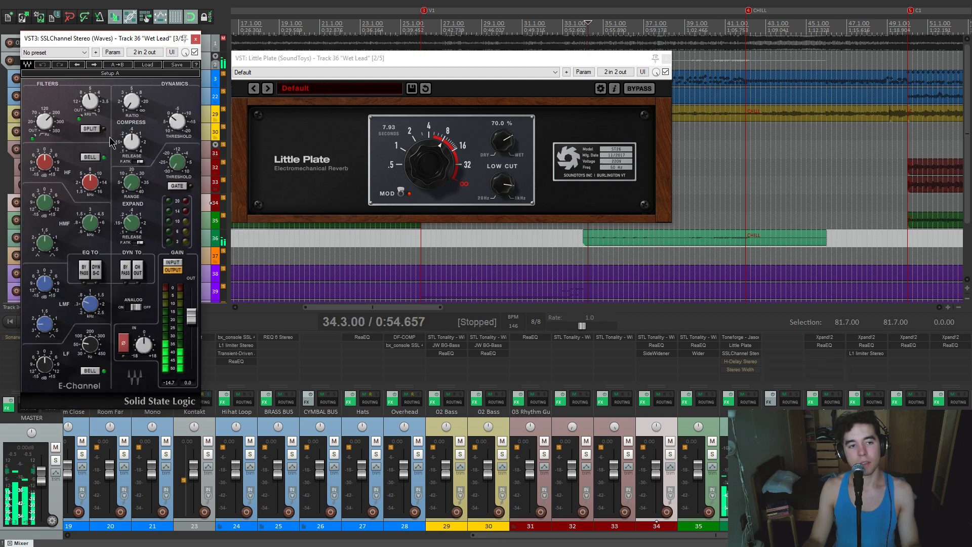
pyautogui.moveTo(44, 121)
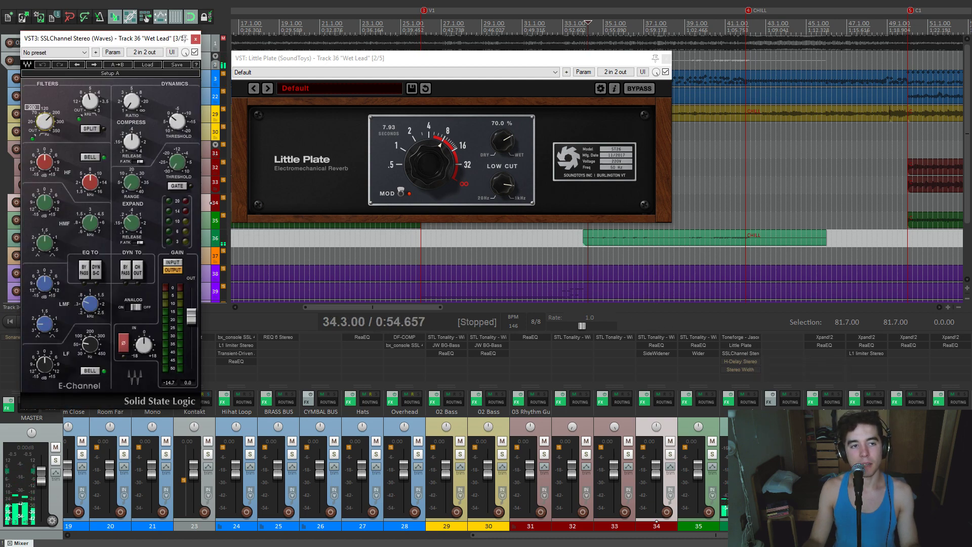
pyautogui.moveTo(91, 104)
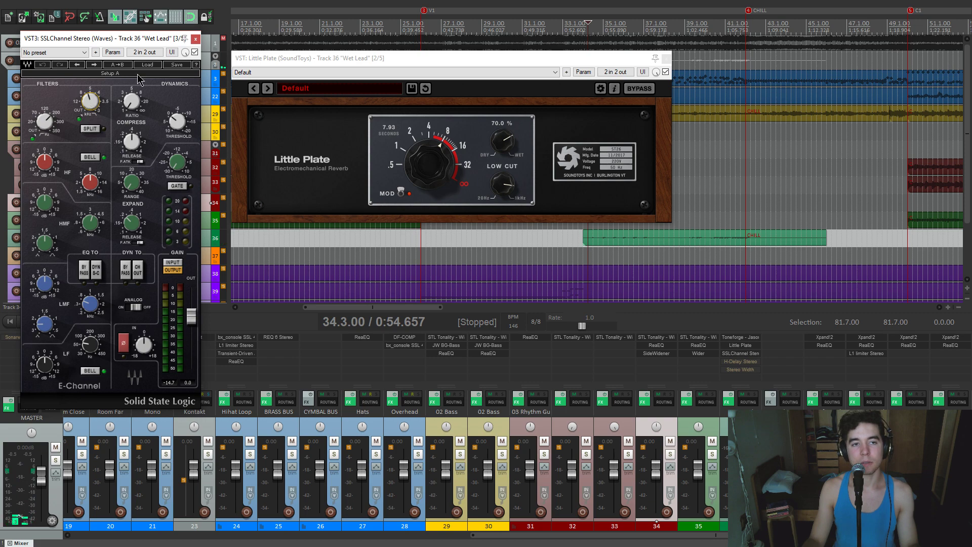
pyautogui.click(195, 39)
pyautogui.click(667, 59)
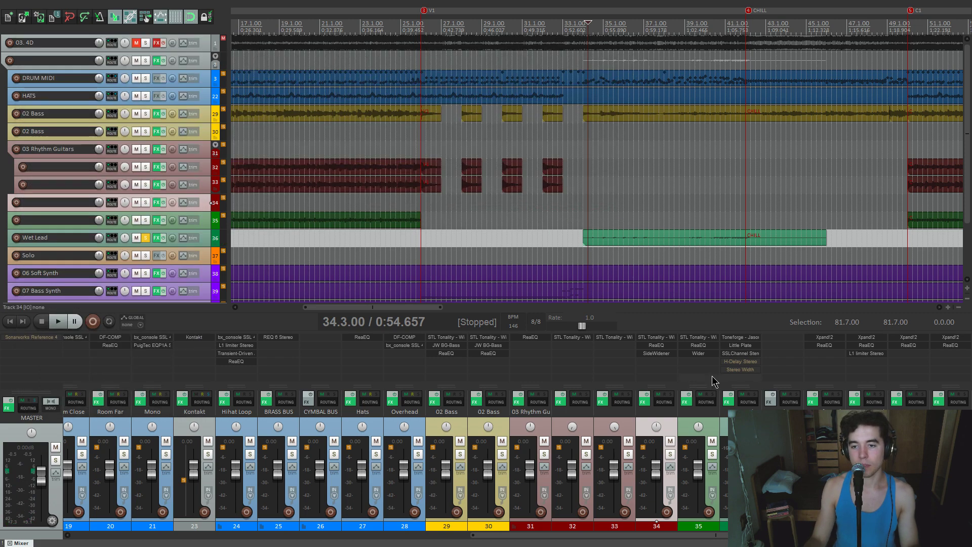
# - Open Wet Lead's H-Delay with the plugin enabled and audition the delay during playback
pyautogui.click(744, 361)
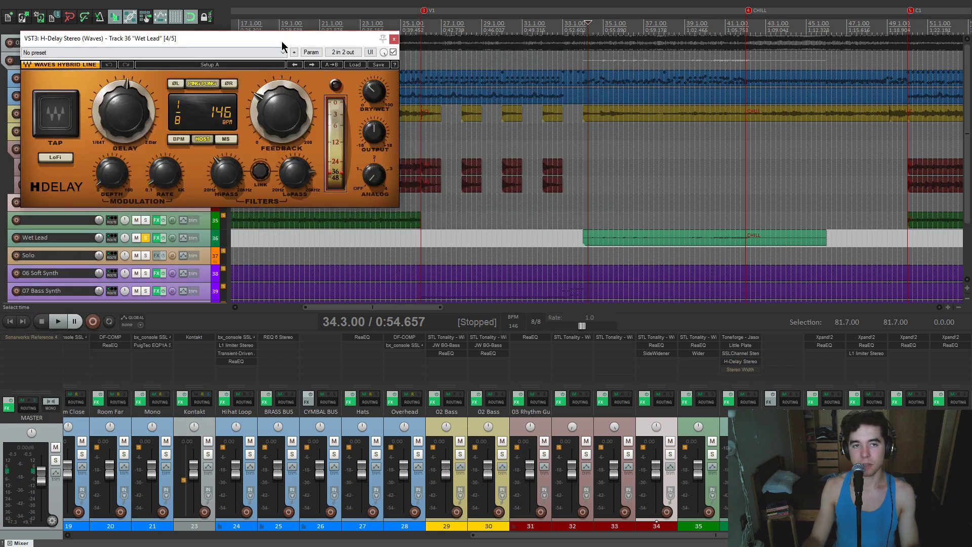
pyautogui.moveTo(280, 43); pyautogui.dragTo(369, 108)
pyautogui.press('space')
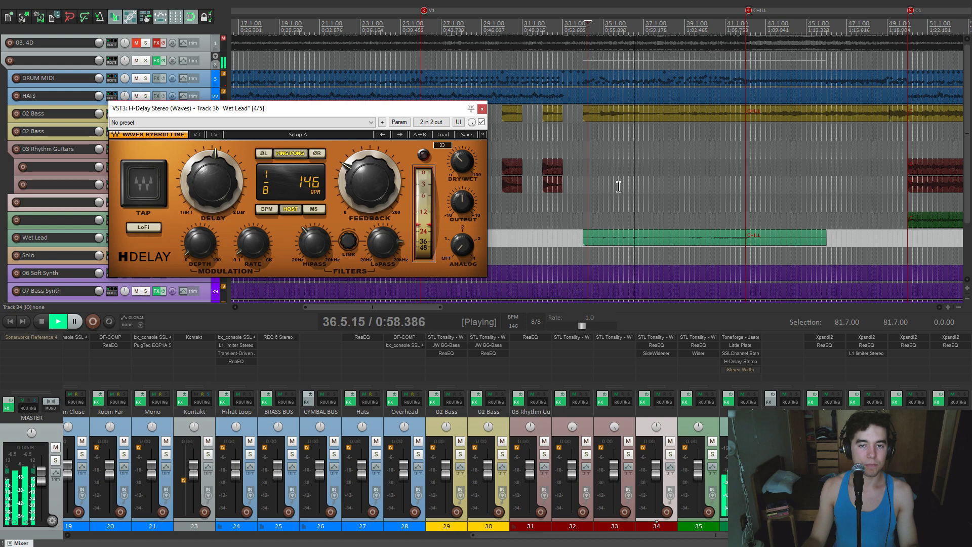
pyautogui.press('space')
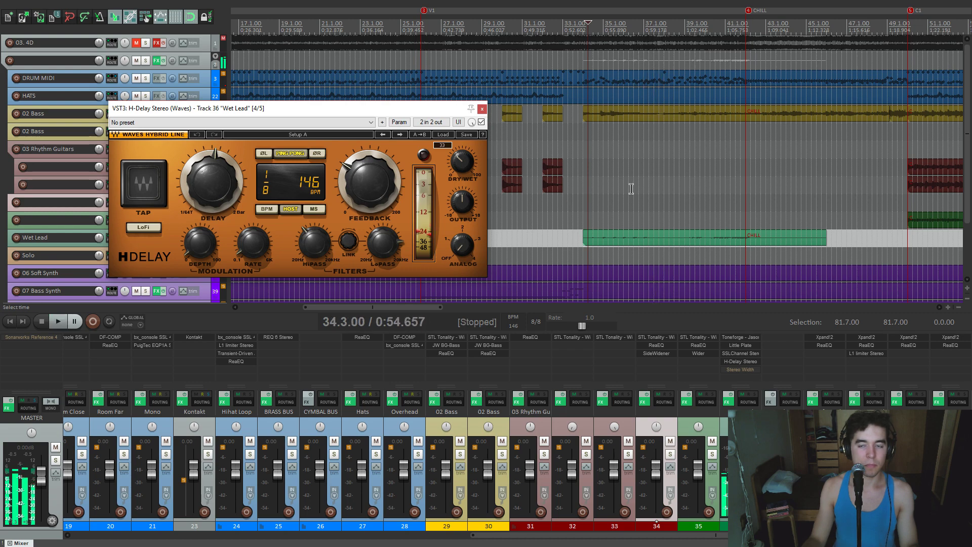
# - Close Wet Lead's H-Delay, enable its Stereo Width plugin, and open that plugin's settings
pyautogui.click(740, 369)
pyautogui.click(482, 109)
pyautogui.moveTo(216, 43); pyautogui.dragTo(458, 176)
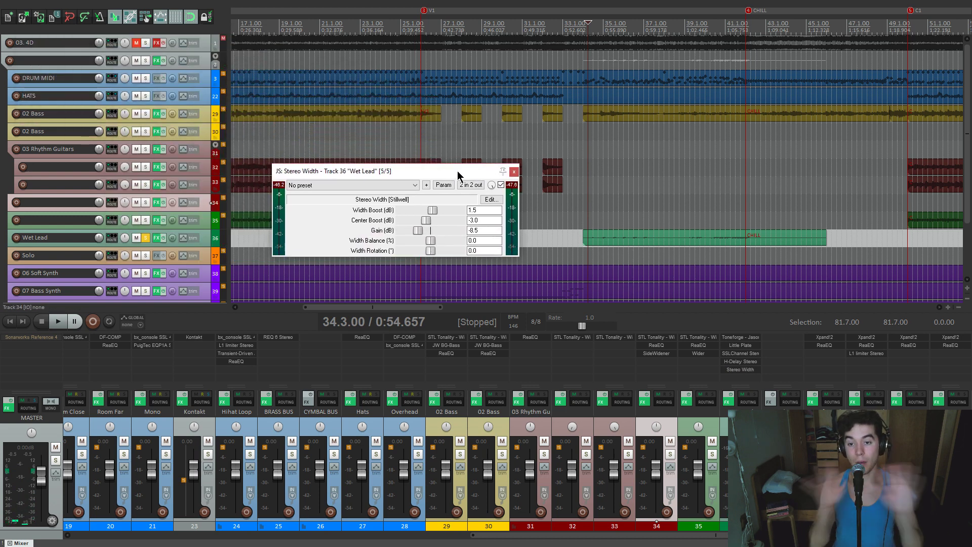
pyautogui.moveTo(458, 176); pyautogui.dragTo(763, 133)
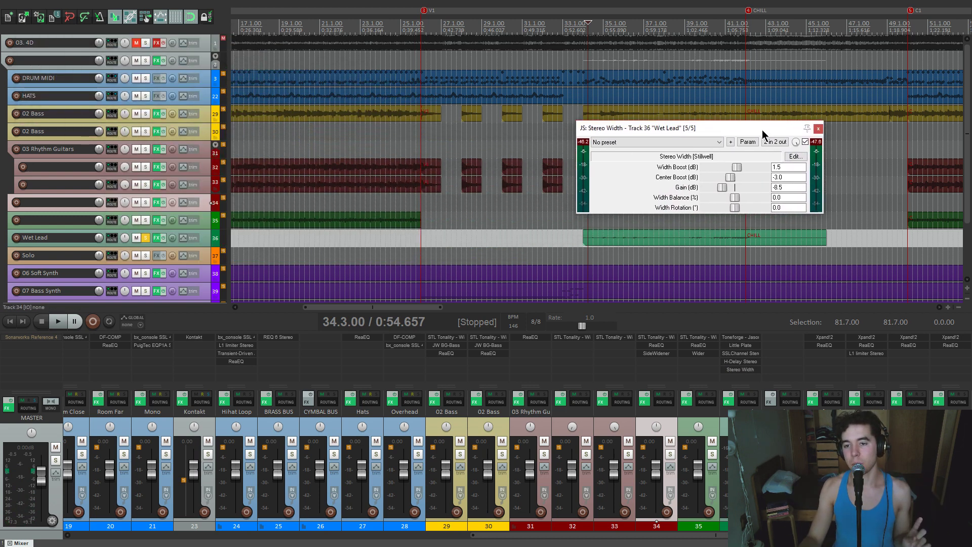
# - Open SideWidener on track 34 and Wider on track 35 beside Stereo Width for comparison, and close both
pyautogui.click(656, 353)
pyautogui.moveTo(384, 77); pyautogui.dragTo(180, 81)
pyautogui.click(701, 353)
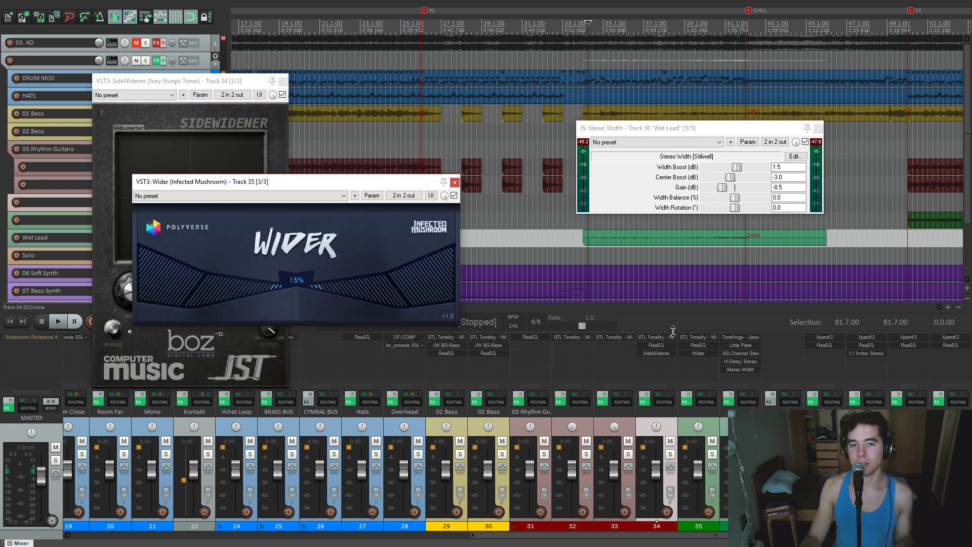
pyautogui.moveTo(363, 183); pyautogui.dragTo(487, 119)
pyautogui.moveTo(639, 128); pyautogui.dragTo(714, 133)
pyautogui.moveTo(490, 117); pyautogui.dragTo(533, 111)
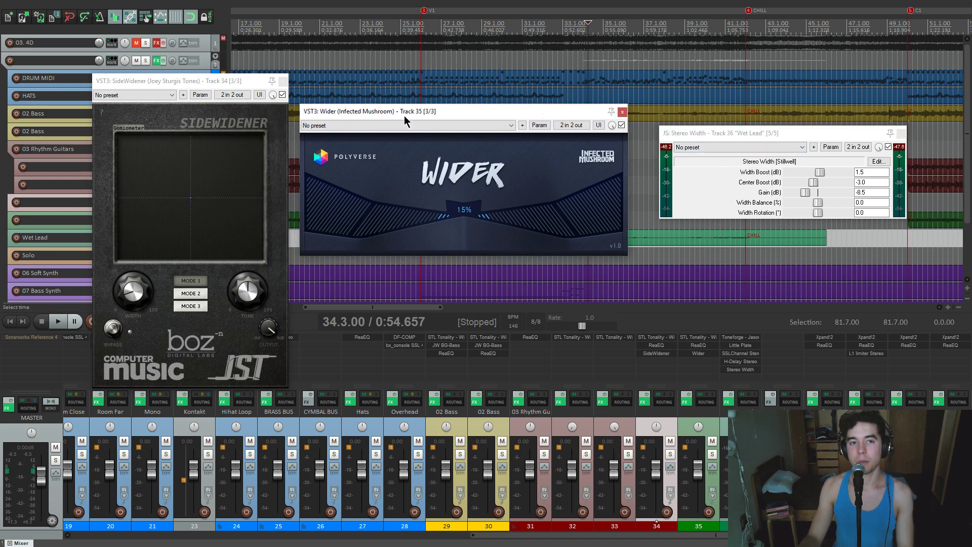
pyautogui.click(282, 81)
pyautogui.click(622, 112)
# - Audition Stereo Width's Center Boost at -11.3 dB during Wet Lead playback, restore it to -3.0 dB, and close the plugin
pyautogui.moveTo(718, 135); pyautogui.dragTo(647, 131)
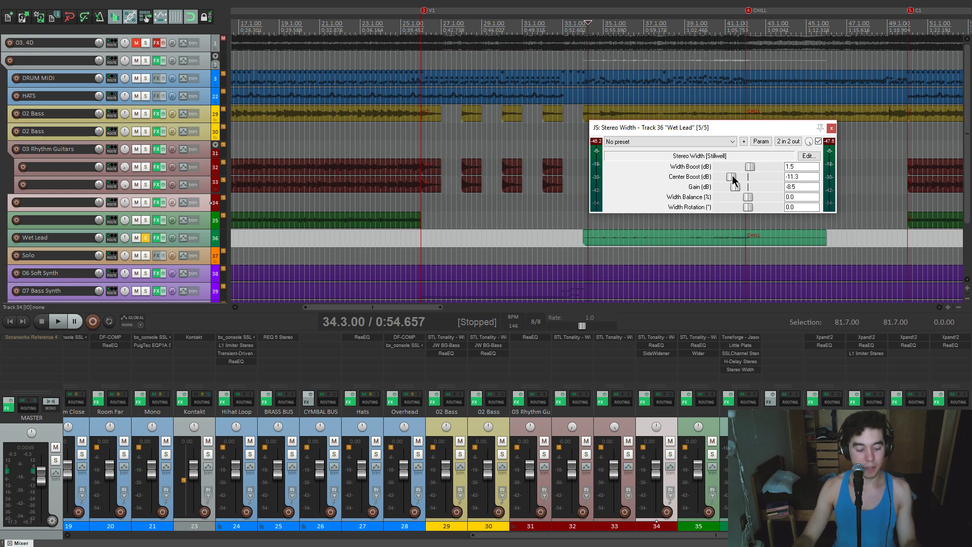
pyautogui.press('space')
pyautogui.moveTo(741, 177)
pyautogui.mouseDown()
pyautogui.moveTo(717, 180)
pyautogui.moveTo(796, 182)
pyautogui.moveTo(745, 182)
pyautogui.mouseUp()
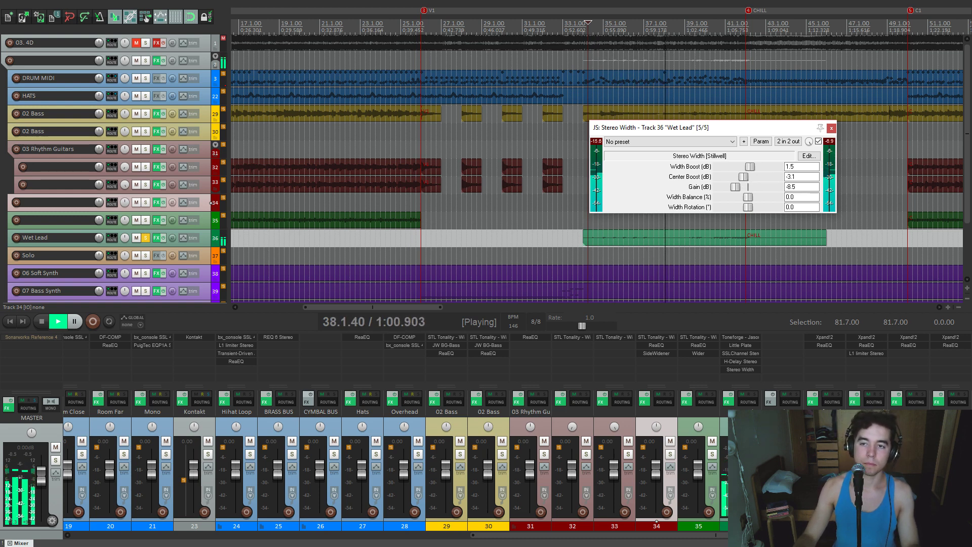
pyautogui.press('space')
pyautogui.moveTo(755, 132); pyautogui.dragTo(742, 133)
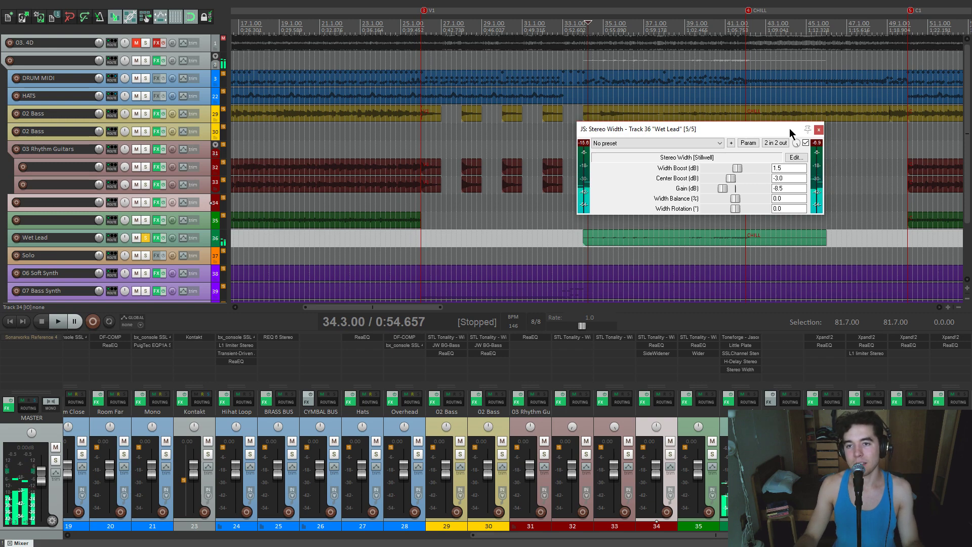
pyautogui.click(819, 130)
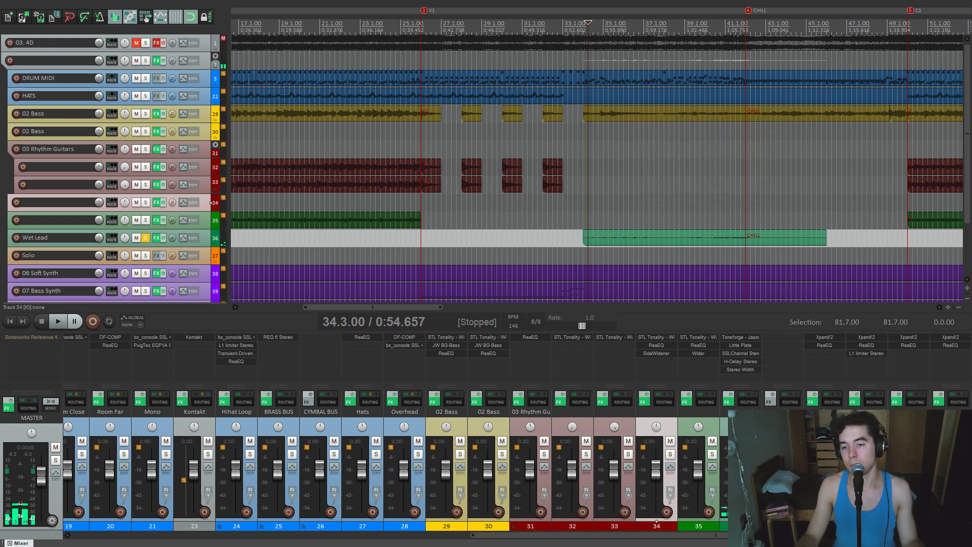
# - Clear Wet Lead's solo and place the edit cursor at the SOLO marker at 106.1.00
pyautogui.scroll(-4, 518, 198)
pyautogui.scroll(-2, 518, 198)
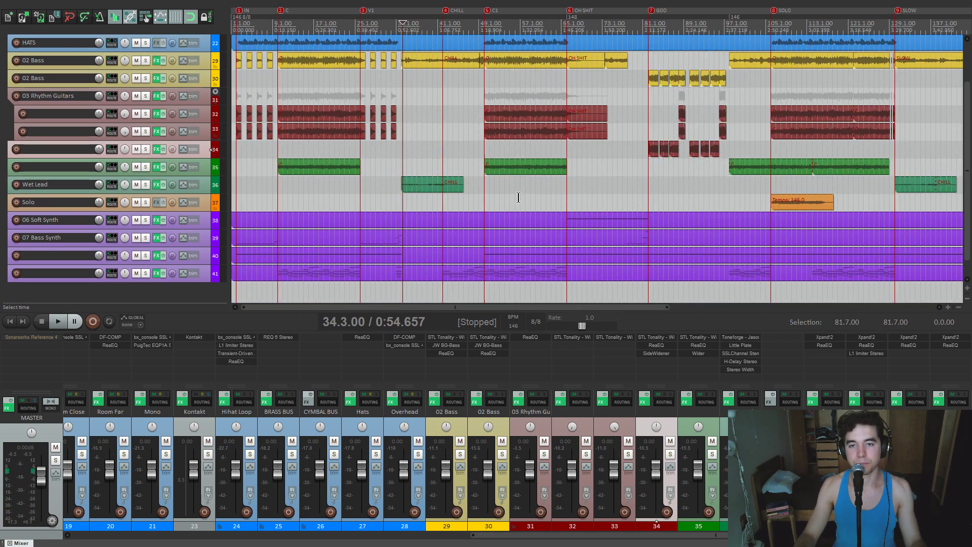
pyautogui.click(761, 188)
pyautogui.click(773, 189)
pyautogui.scroll(6, 651, 189)
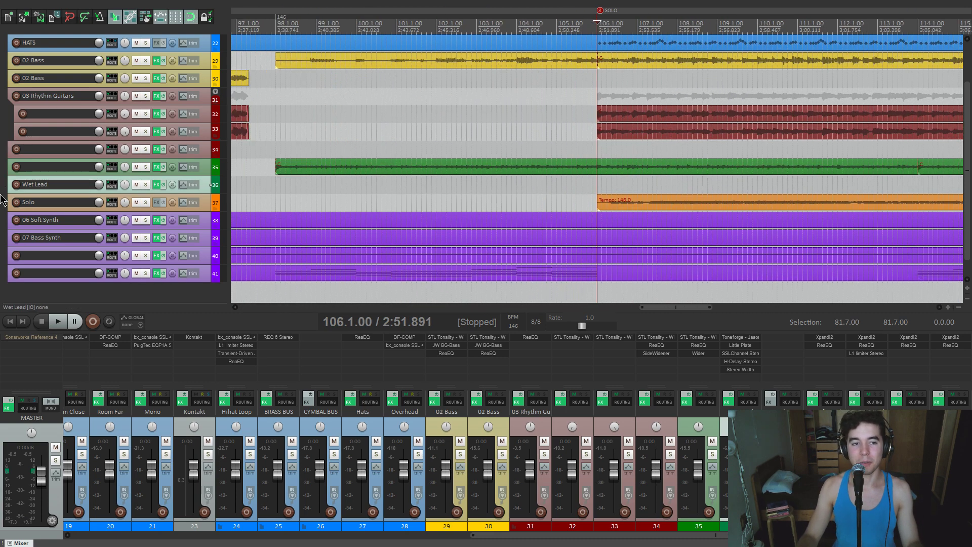
# - Solo the Solo track, audition it from the SOLO marker, and unsolo it
pyautogui.scroll(2, 1, 203)
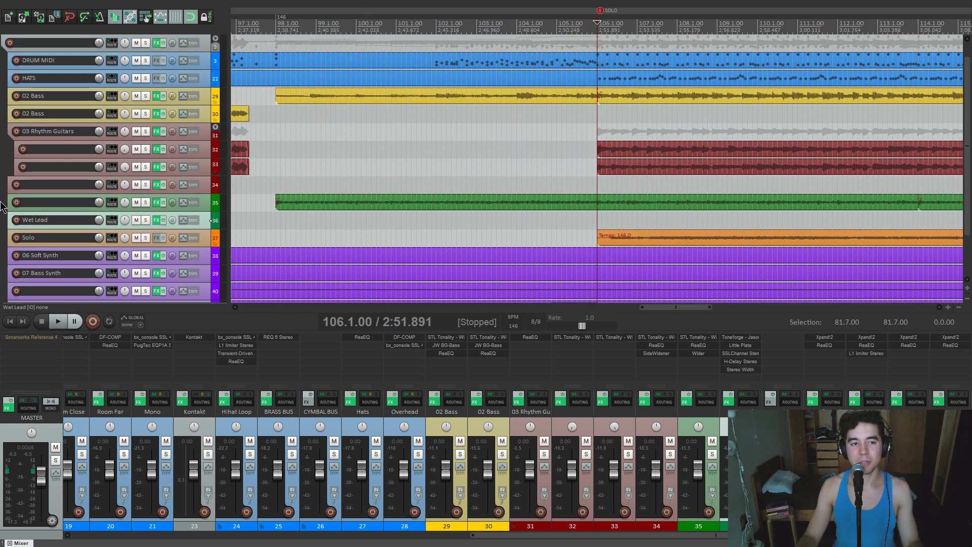
pyautogui.click(146, 238)
pyautogui.press('space')
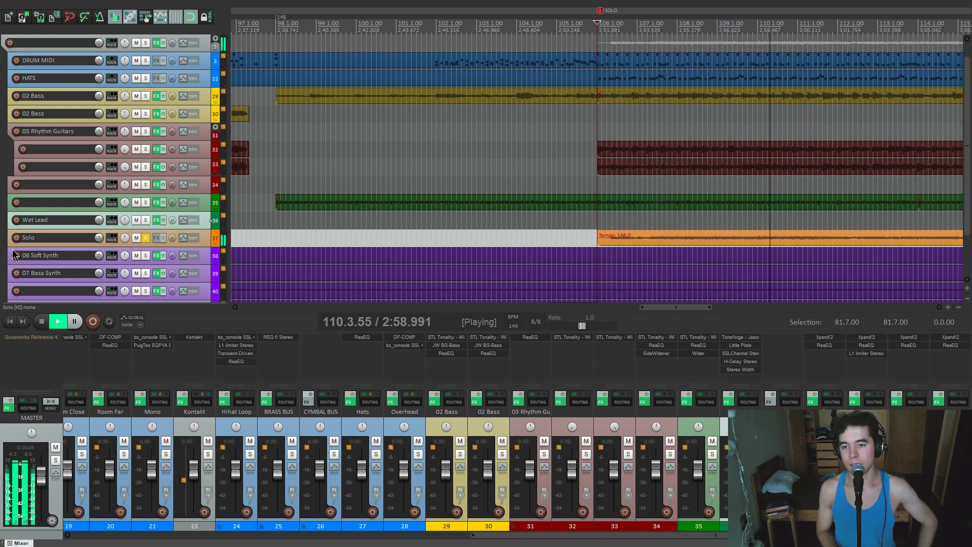
pyautogui.press('space')
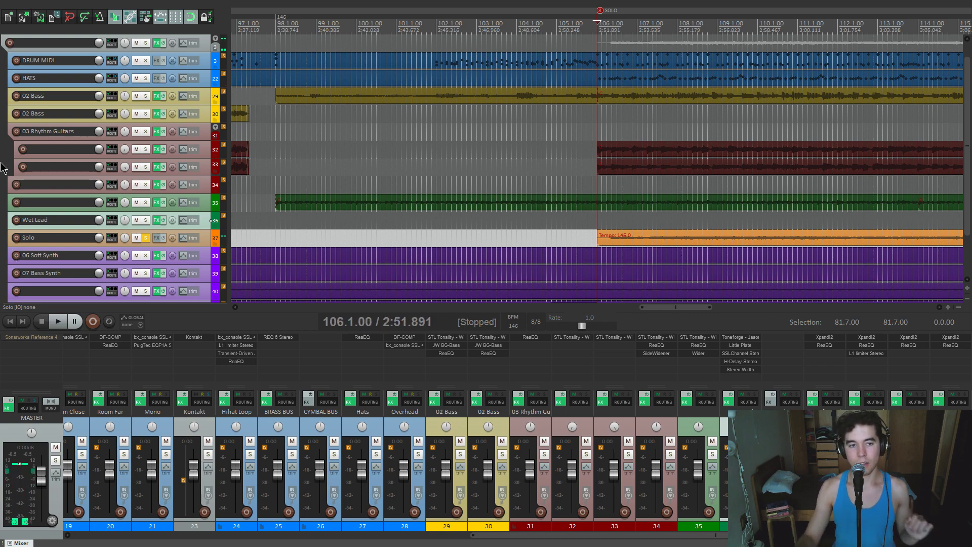
pyautogui.click(146, 238)
# - Place the edit cursor at the OH SHIT marker at 66.1.00, with the synth tracks in view
pyautogui.scroll(-6, 415, 218)
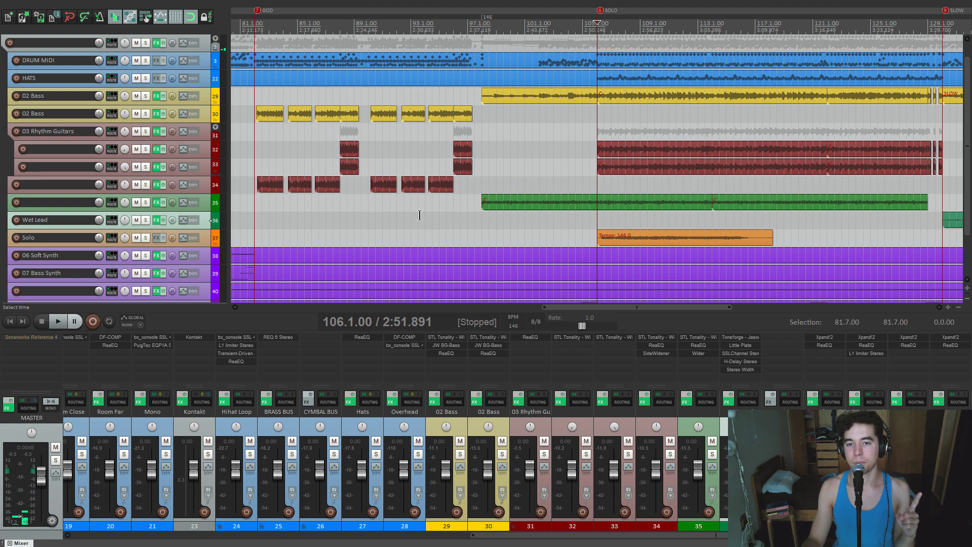
pyautogui.click(400, 226)
pyautogui.scroll(-4, 400, 225)
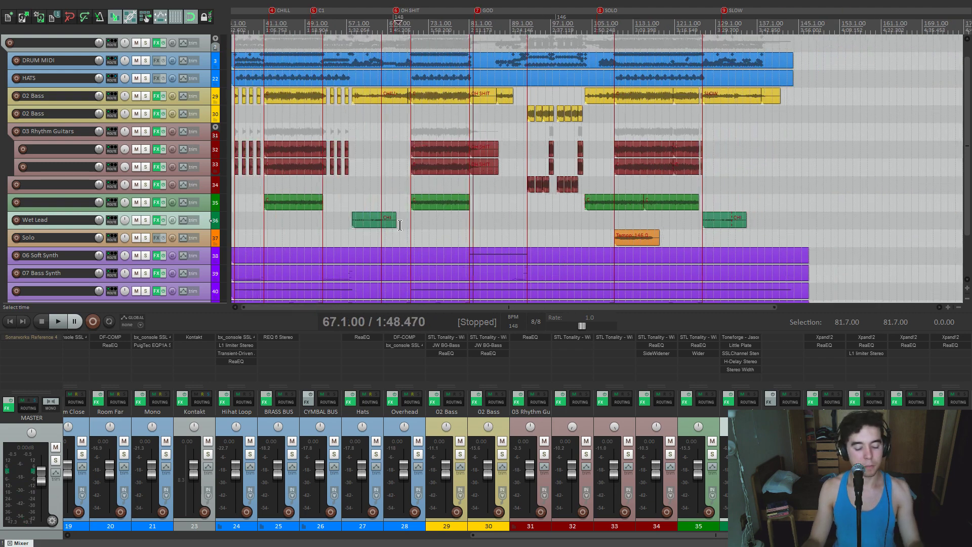
pyautogui.click(400, 225)
pyautogui.scroll(-3, 113, 221)
pyautogui.scroll(3, 402, 275)
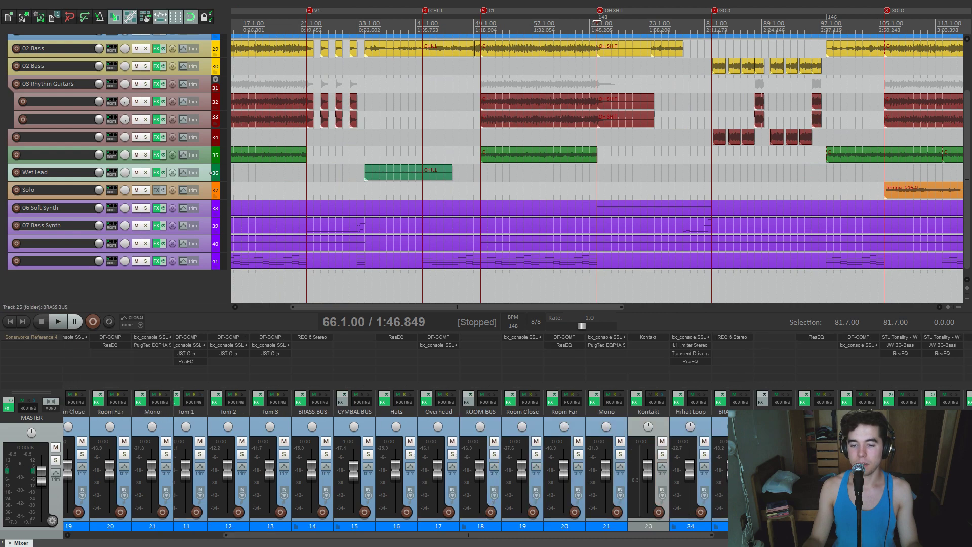
pyautogui.scroll(2, 695, 283)
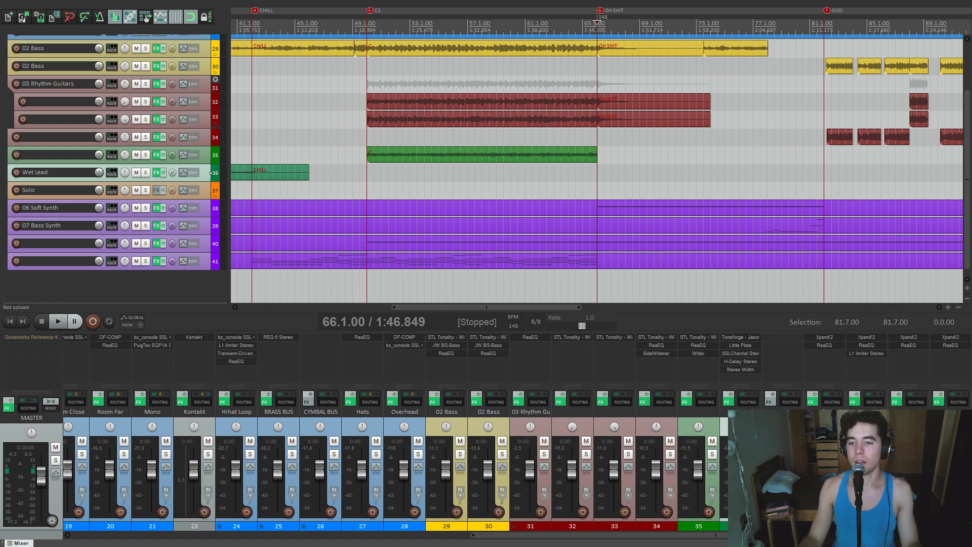
# - Solo 06 Soft Synth, open its Xpand!2, and examine the Soft Pads patch
pyautogui.press('F6')
pyautogui.click(822, 342)
pyautogui.moveTo(492, 218); pyautogui.dragTo(307, 51)
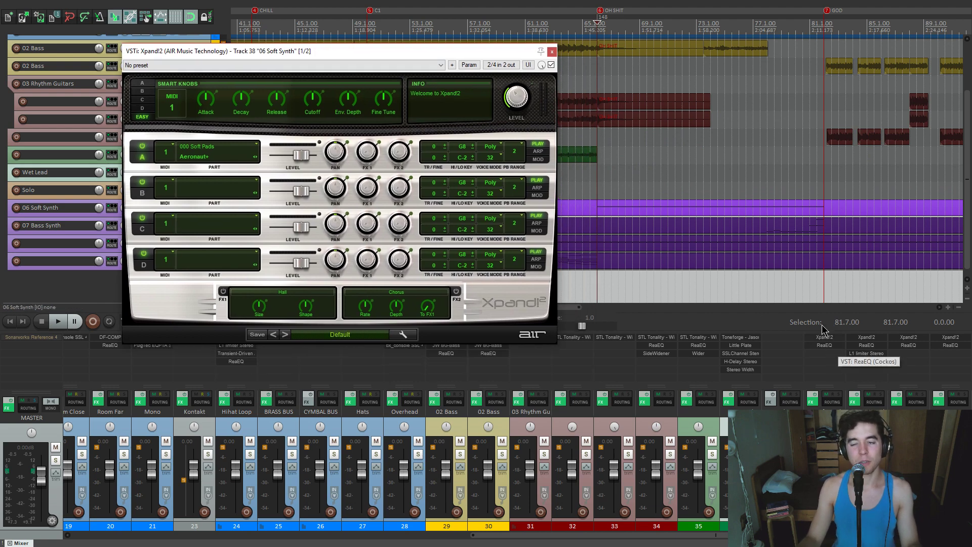
pyautogui.moveTo(503, 49); pyautogui.dragTo(588, 84)
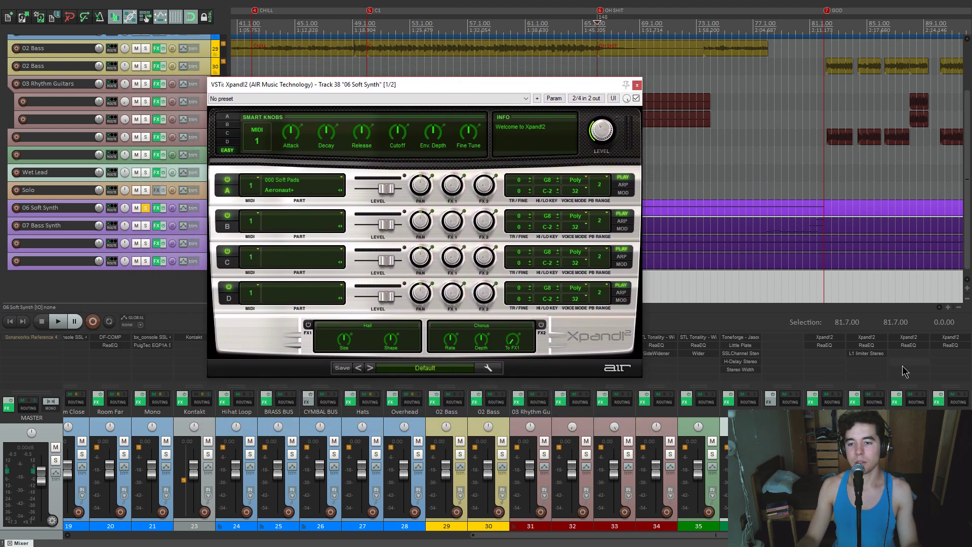
# - Play 06 Soft Synth with ReaEQ bypassed, re-enable ReaEQ, and close Xpand!2
pyautogui.keyDown('shift'); pyautogui.click(824, 345); pyautogui.keyUp('shift')
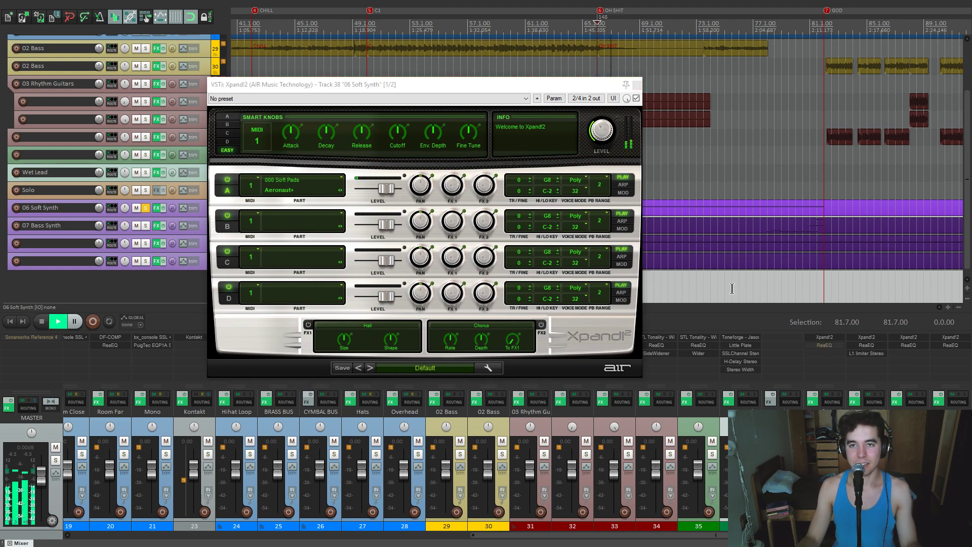
pyautogui.press('space')
pyautogui.keyDown('shift'); pyautogui.click(824, 346); pyautogui.keyUp('shift')
pyautogui.click(637, 85)
# - Open 06 Soft Synth's ReaEQ and audition the track from the OH SHIT marker and from just before the GOD marker
pyautogui.click(825, 345)
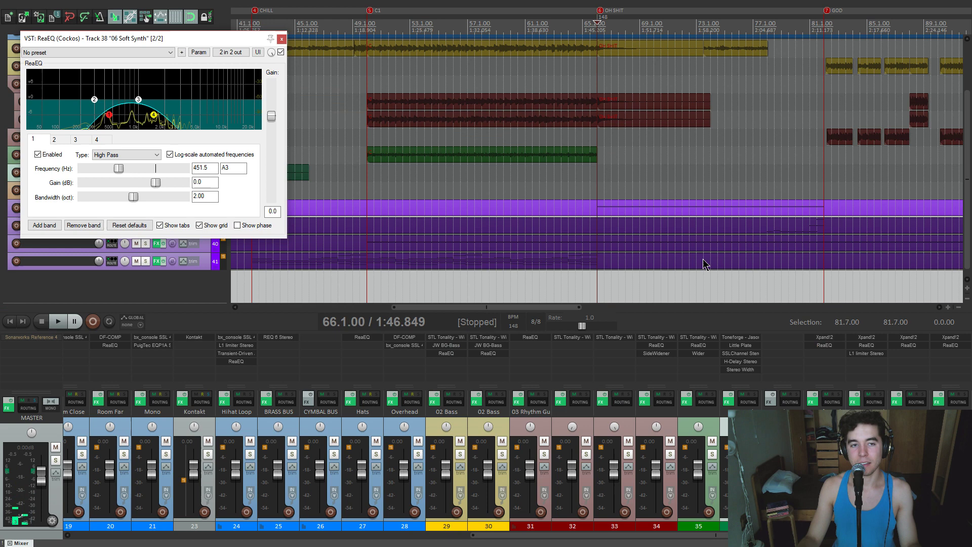
pyautogui.moveTo(222, 44); pyautogui.dragTo(516, 190)
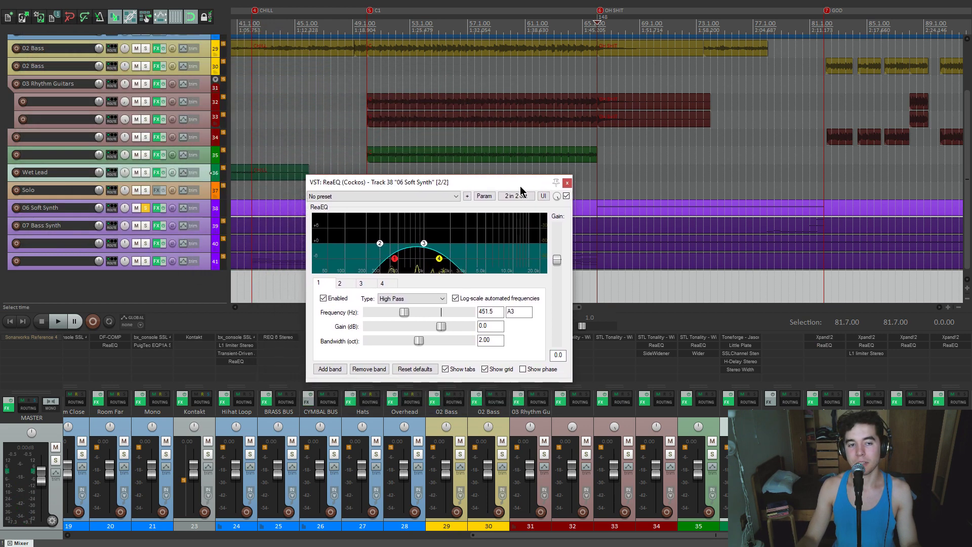
pyautogui.press('space')
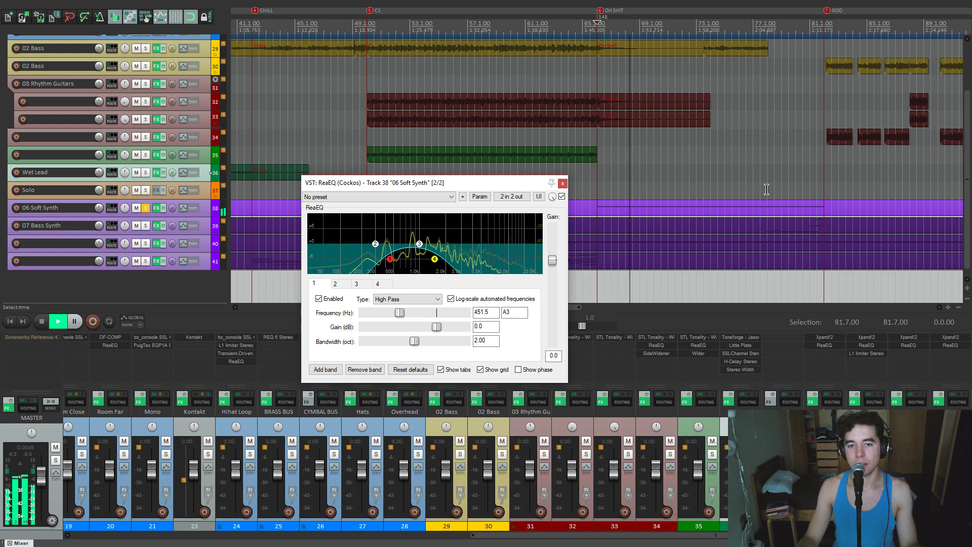
pyautogui.click(790, 185)
pyautogui.click(808, 185)
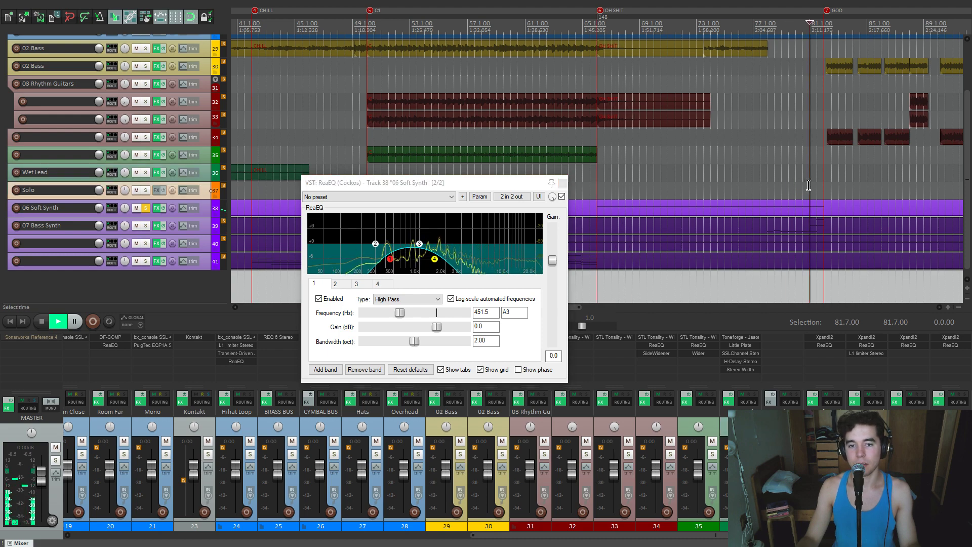
pyautogui.scroll(-3, 809, 186)
pyautogui.moveTo(519, 182); pyautogui.dragTo(562, 293)
pyautogui.press('space')
# - Replay 06 Soft Synth from 66.1.00, compare it with ReaEQ bypassed and enabled, and close ReaEQ
pyautogui.scroll(5, 577, 248)
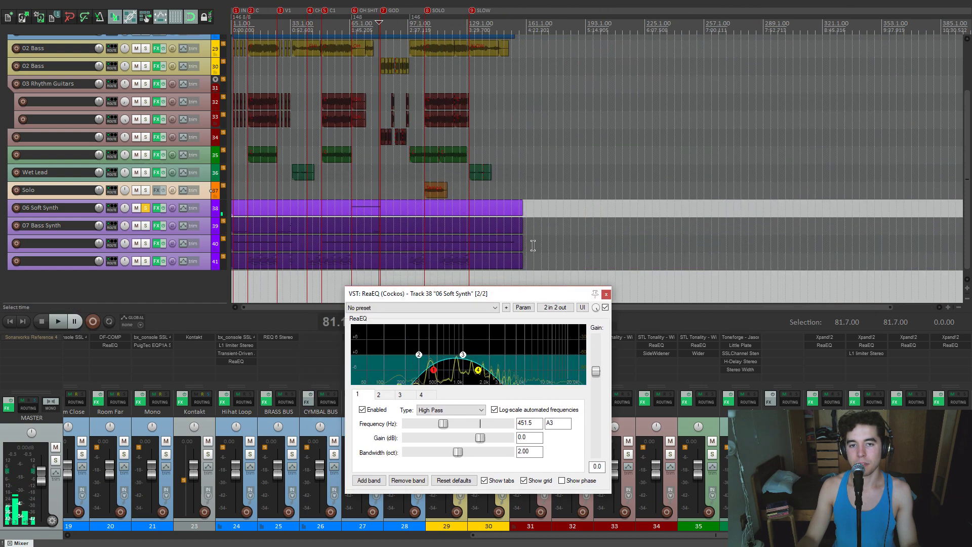
pyautogui.click(299, 190)
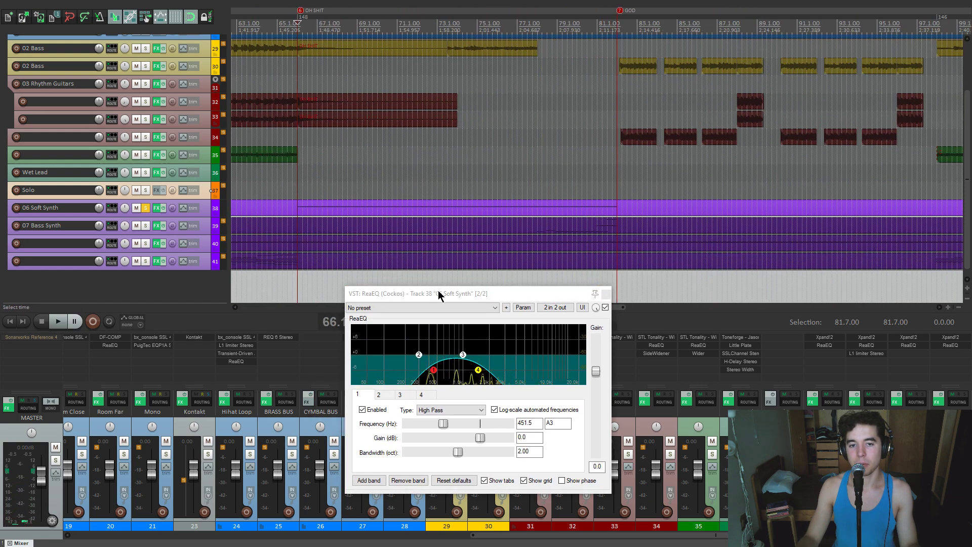
pyautogui.moveTo(438, 295); pyautogui.dragTo(390, 181)
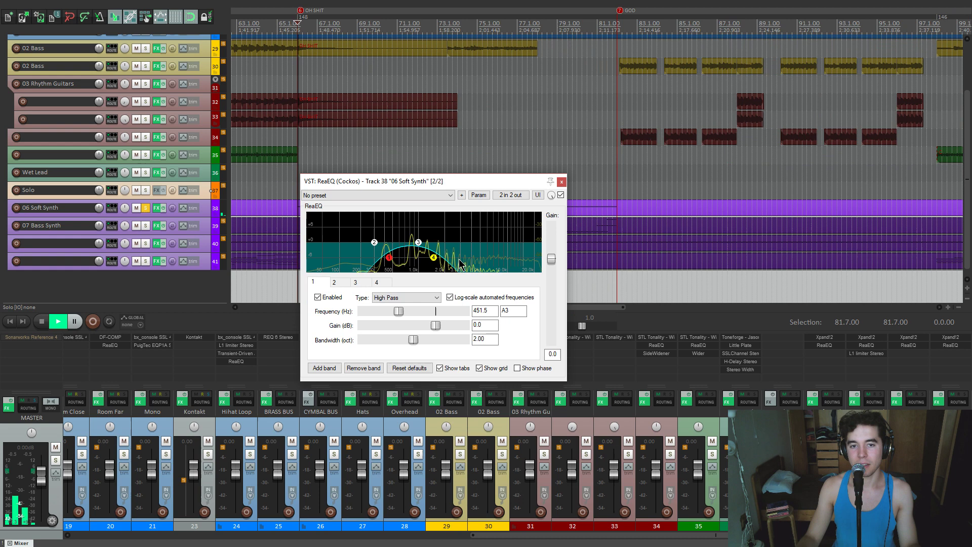
pyautogui.click(561, 195)
pyautogui.click(560, 195)
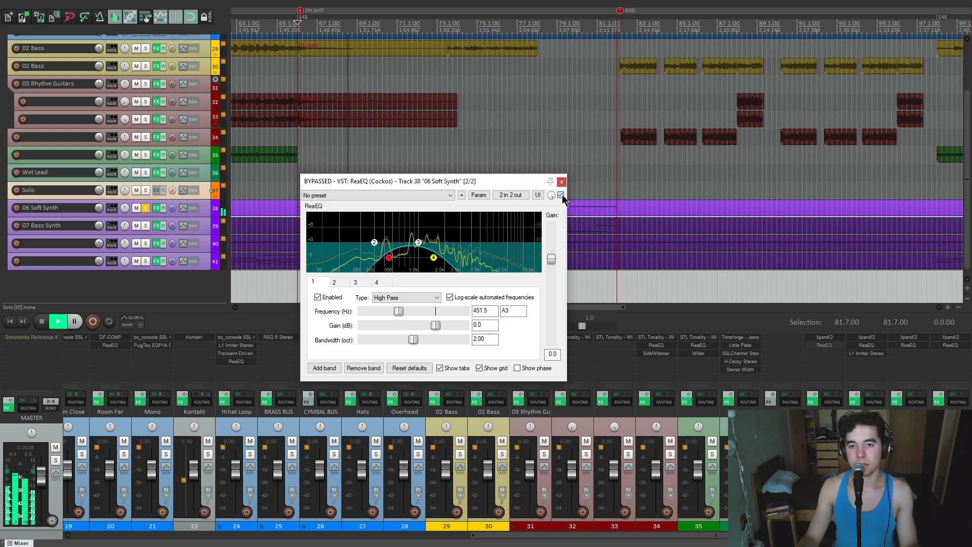
pyautogui.click(561, 181)
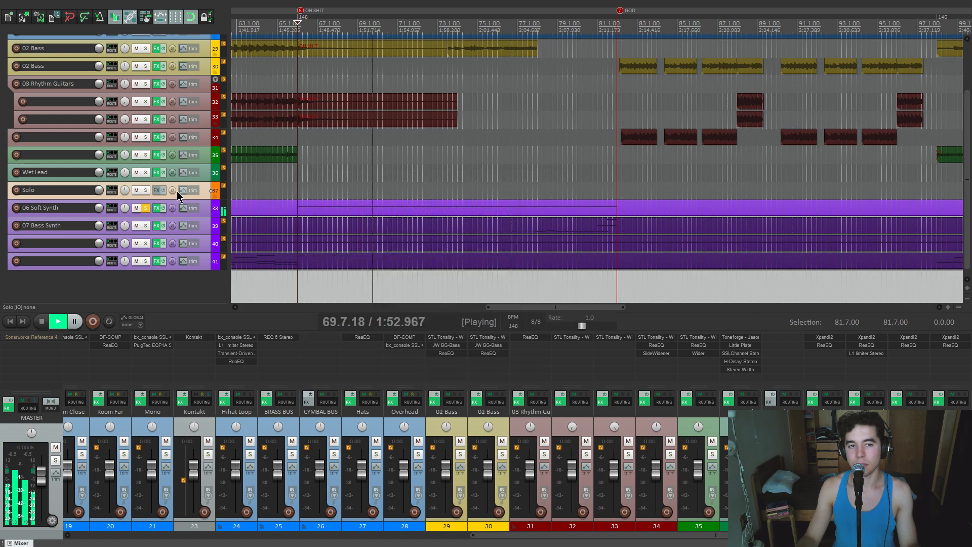
# - Unsolo 06 Soft Synth during playback to hear it in the full mix, and stop playback
pyautogui.click(145, 207)
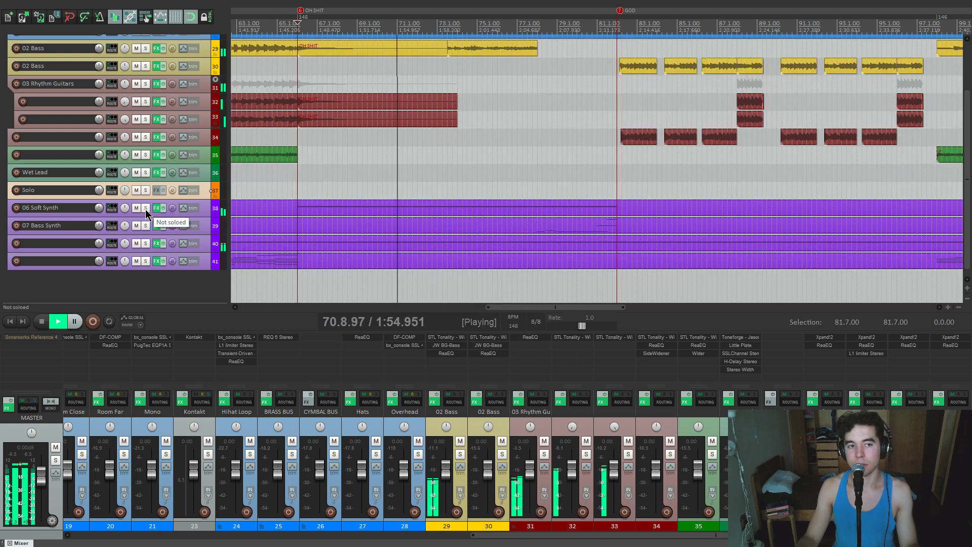
pyautogui.scroll(-5, 273, 279)
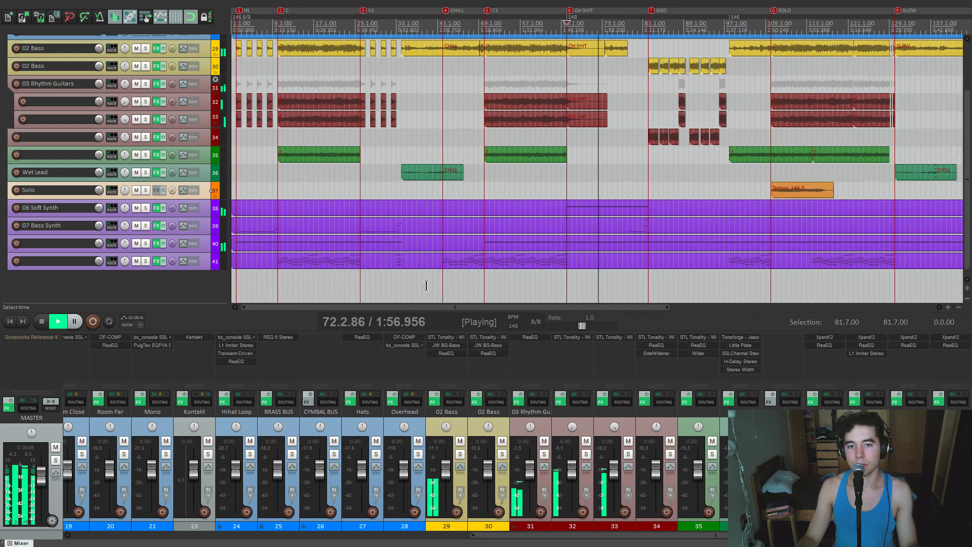
pyautogui.press('space')
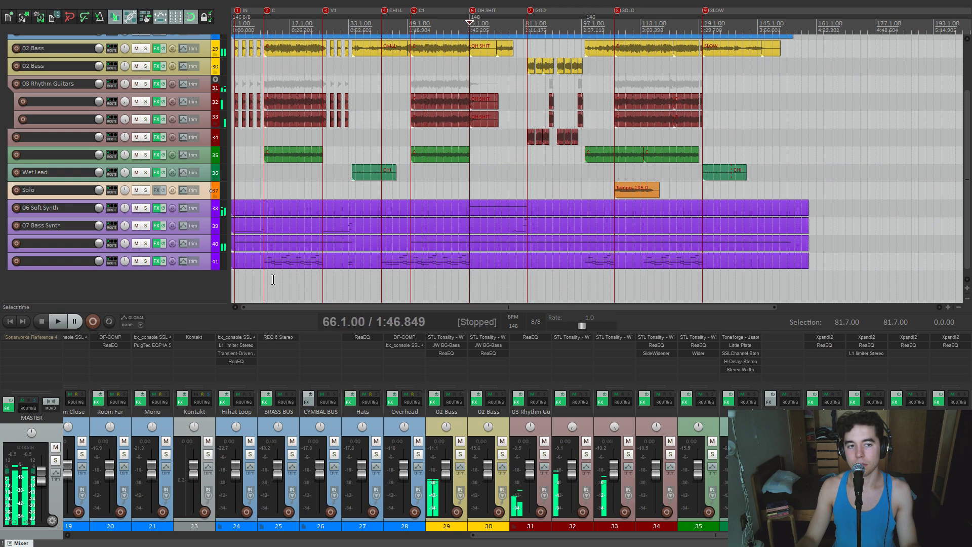
# - Solo 07 Bass Synth, play it from the IN marker at 2.1.00, and open its Xpand!2 to examine the patch
pyautogui.click(147, 225)
pyautogui.click(236, 286)
pyautogui.scroll(5, 400, 289)
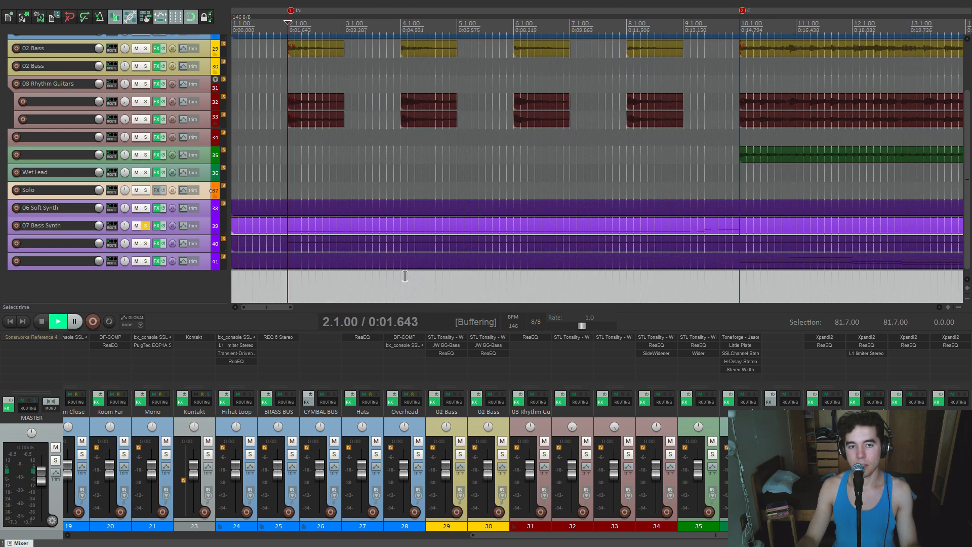
pyautogui.scroll(-3, 405, 276)
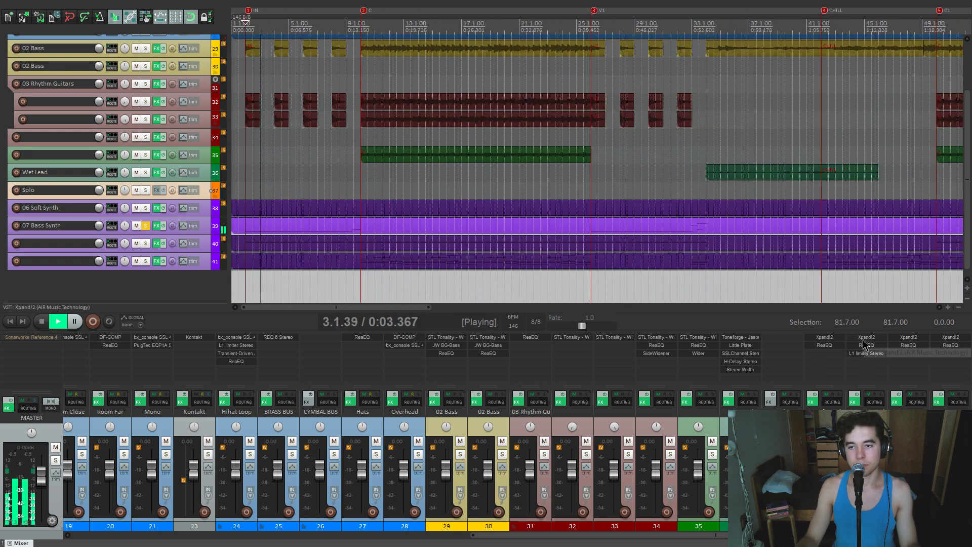
pyautogui.click(865, 338)
pyautogui.moveTo(549, 214); pyautogui.dragTo(502, 125)
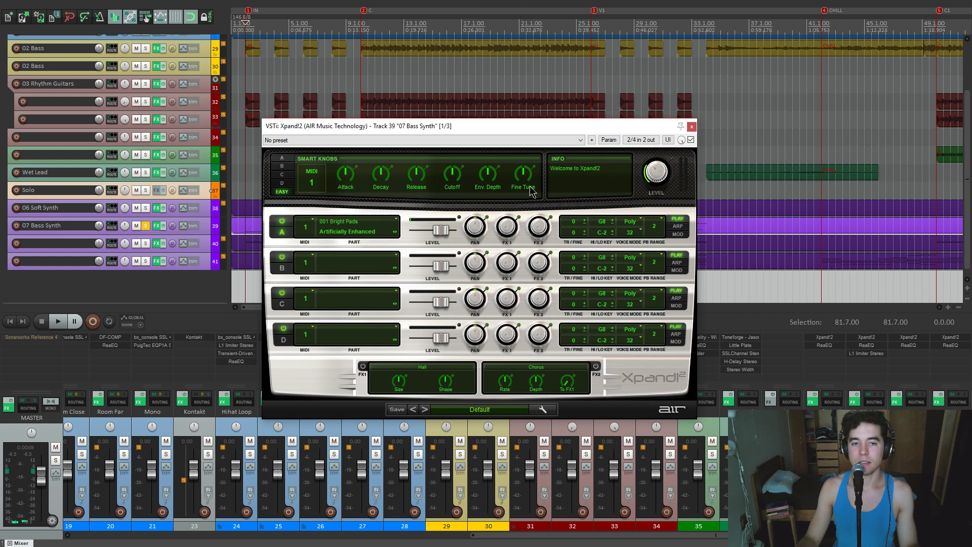
# - Open 07 Bass Synth's ReaEQ, compare playback with its 80 Hz high-pass band disabled and enabled, and close ReaEQ
pyautogui.click(692, 127)
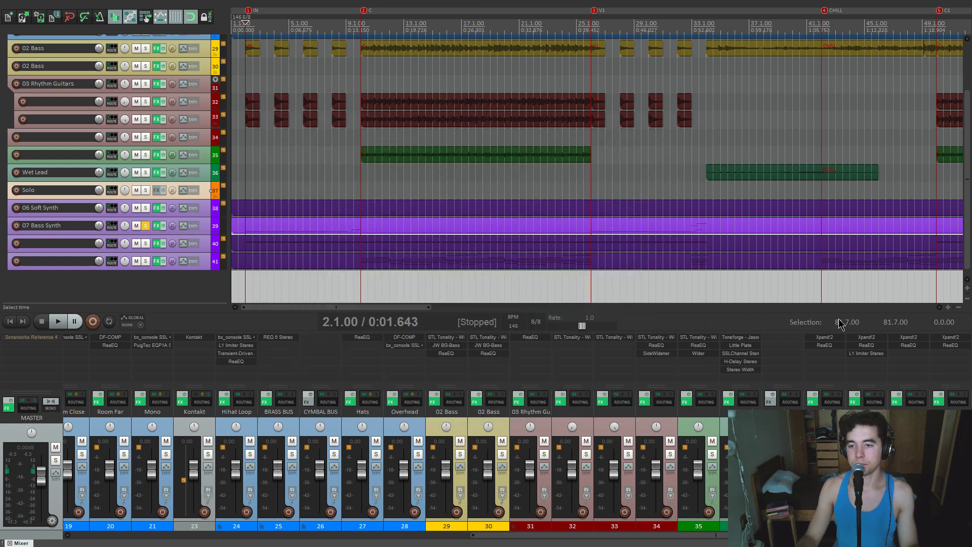
pyautogui.click(856, 346)
pyautogui.moveTo(202, 45); pyautogui.dragTo(570, 126)
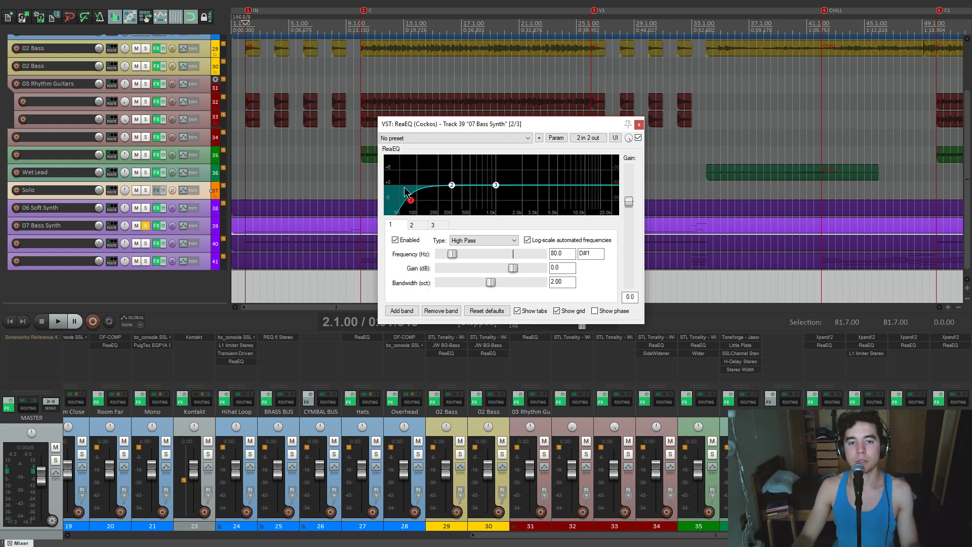
pyautogui.press('space')
pyautogui.click(399, 241)
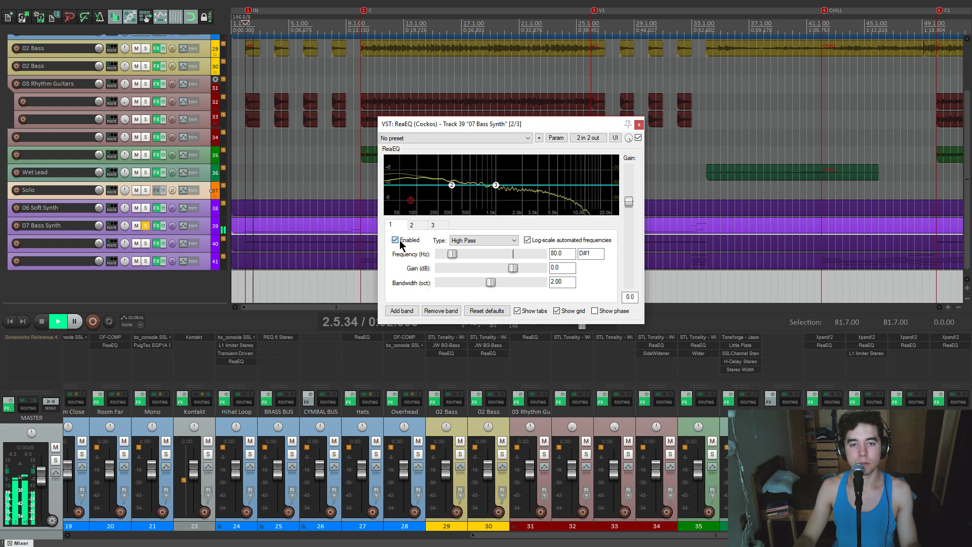
pyautogui.click(396, 240)
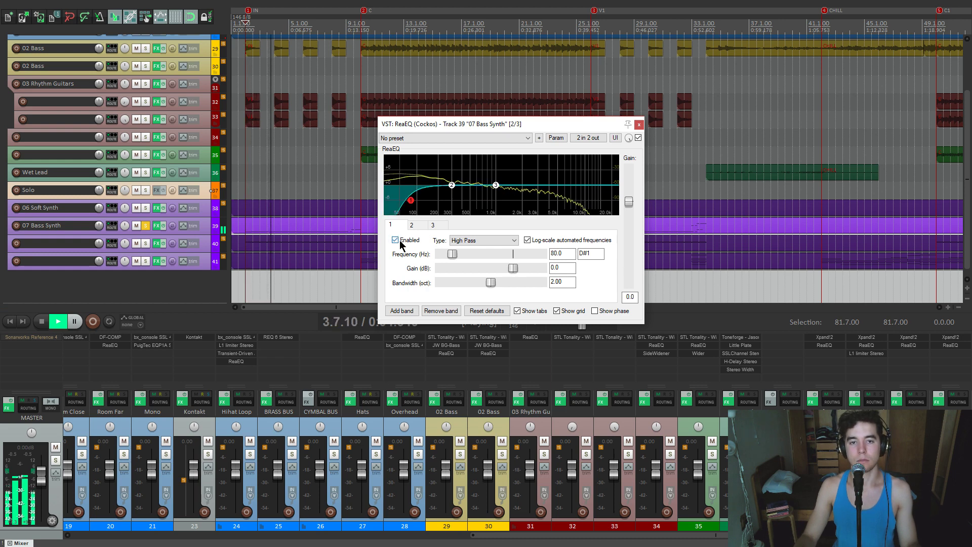
pyautogui.click(399, 242)
pyautogui.click(399, 241)
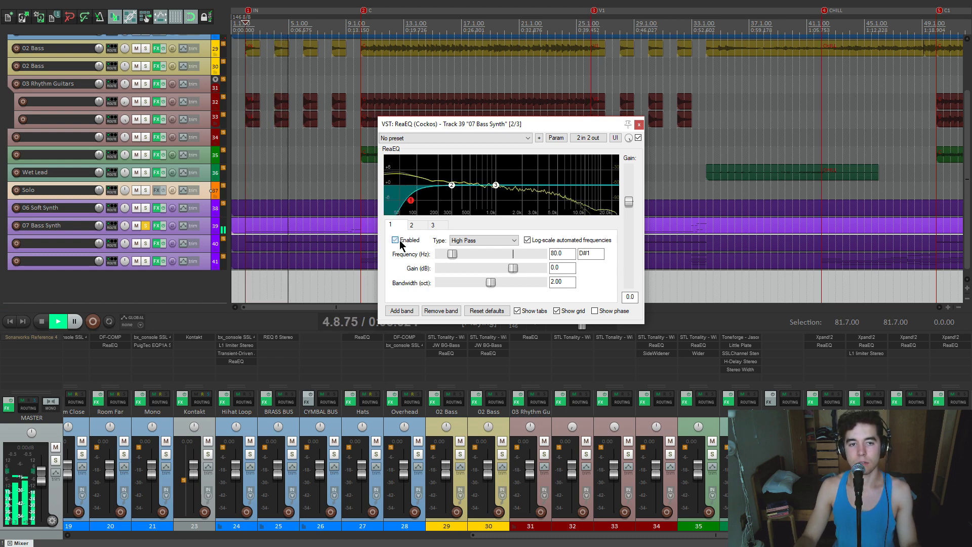
pyautogui.press('space')
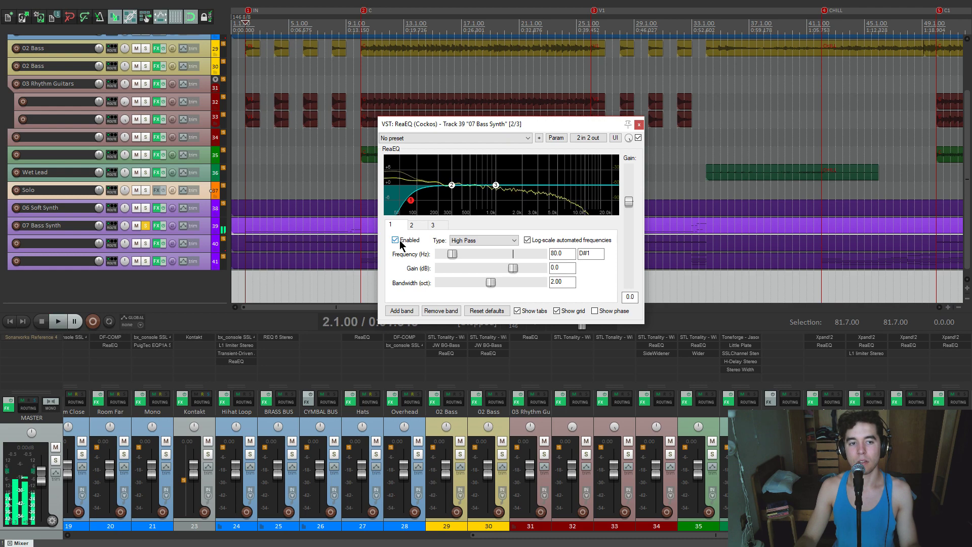
pyautogui.click(639, 124)
# - Solo track 40 instead of 07 Bass Synth, play it, and examine its ReaEQ and Xpand!2 patch, leaving only ReaEQ open
pyautogui.click(145, 226)
pyautogui.click(146, 244)
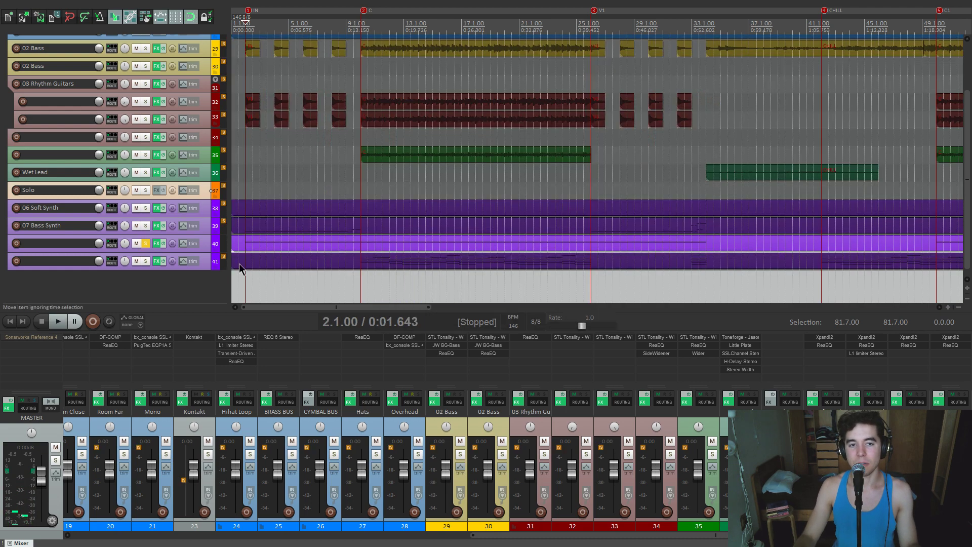
pyautogui.press('space')
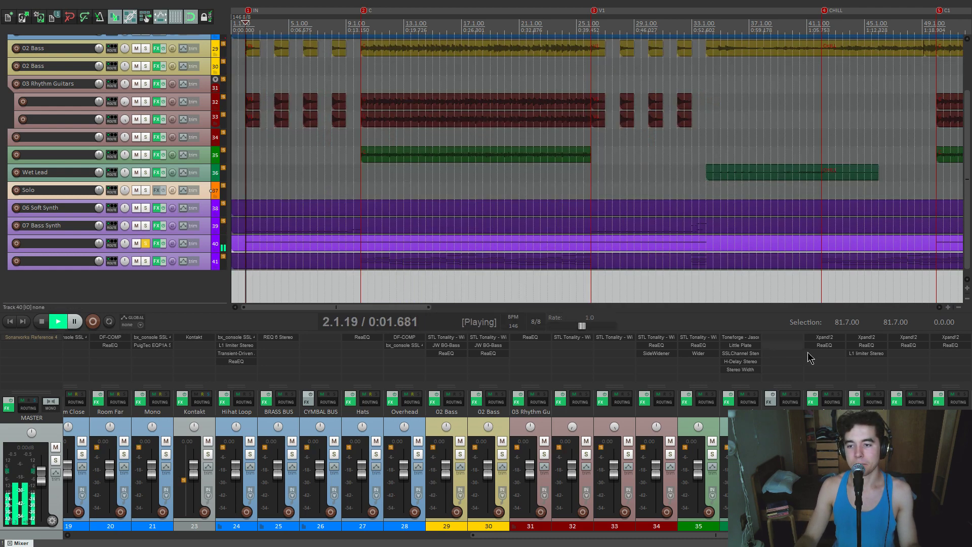
pyautogui.click(910, 346)
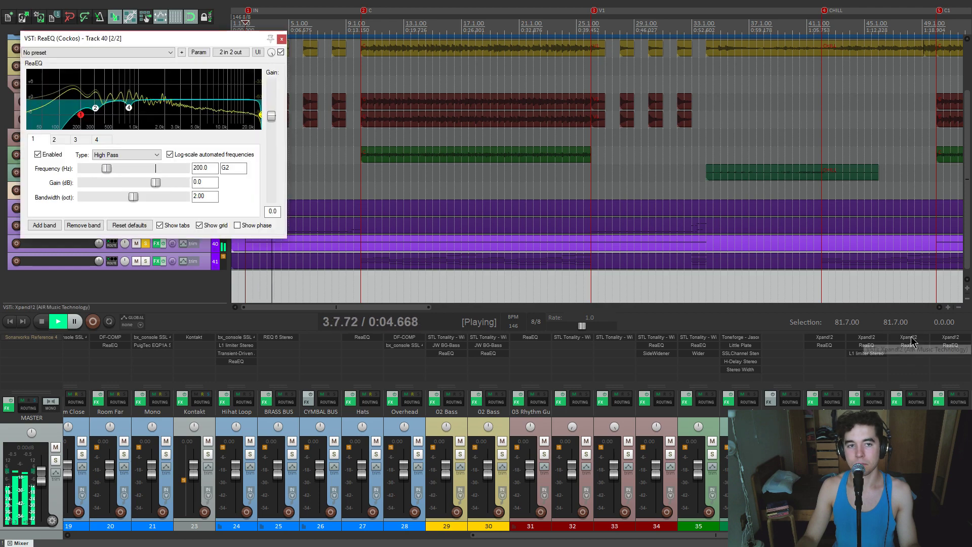
pyautogui.click(911, 342)
pyautogui.press('space')
pyautogui.moveTo(306, 41); pyautogui.dragTo(605, 150)
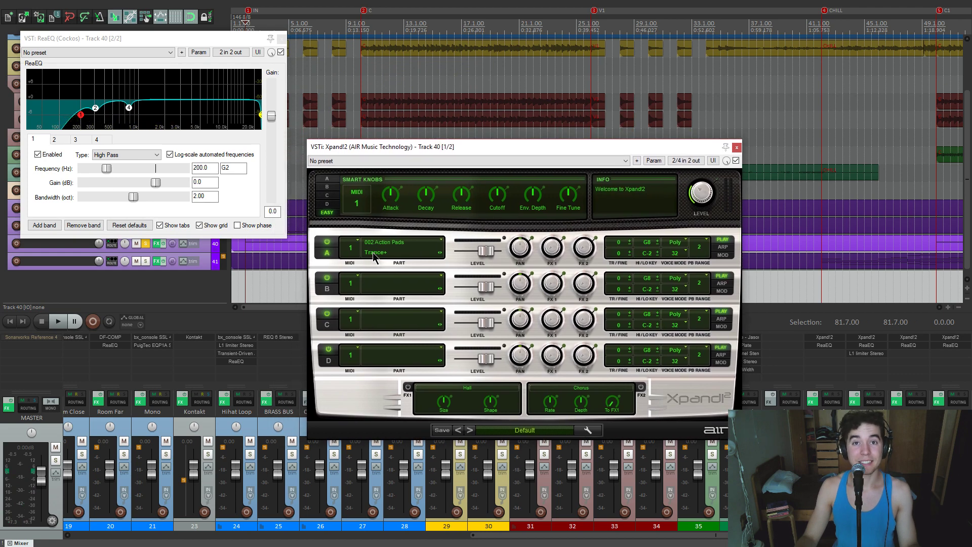
pyautogui.click(736, 147)
# - Examine the high-pass band and the cuts on bands 2 and 4 in track 40's ReaEQ
pyautogui.moveTo(227, 36); pyautogui.dragTo(587, 150)
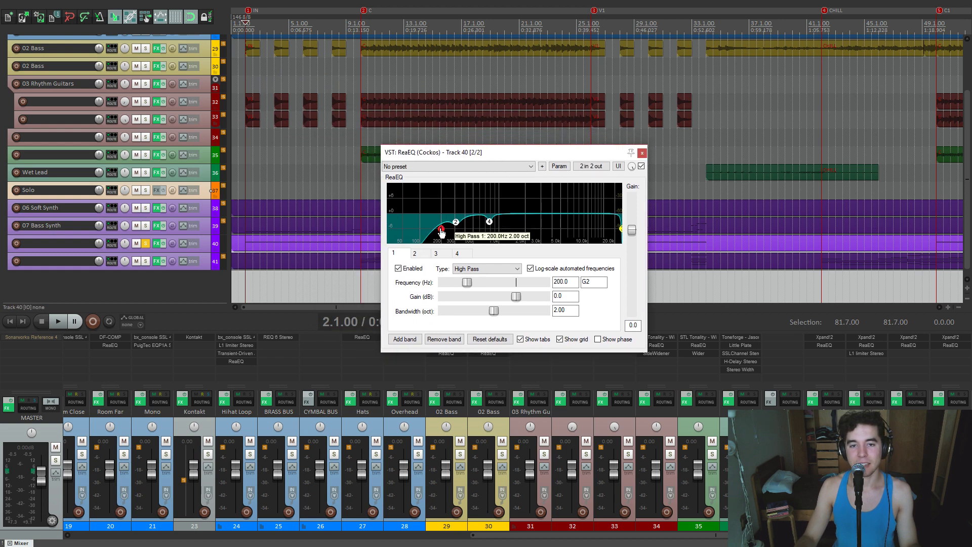
pyautogui.click(455, 222)
pyautogui.click(489, 222)
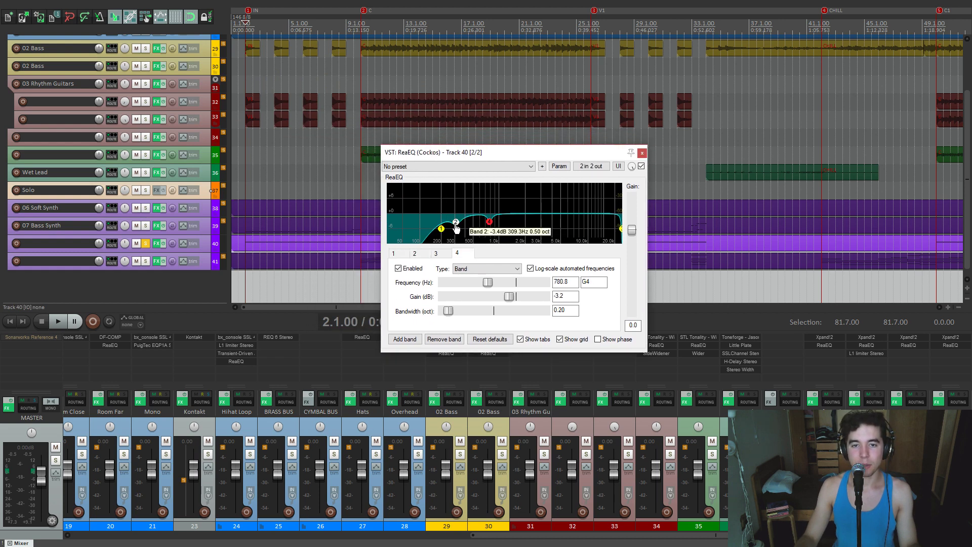
pyautogui.click(455, 224)
pyautogui.click(489, 223)
# - Audition track 40's 780.8 Hz band boosted to 12 dB, set its gain to -4 dB, and close ReaEQ
pyautogui.press('space')
pyautogui.moveTo(509, 296); pyautogui.dragTo(595, 301)
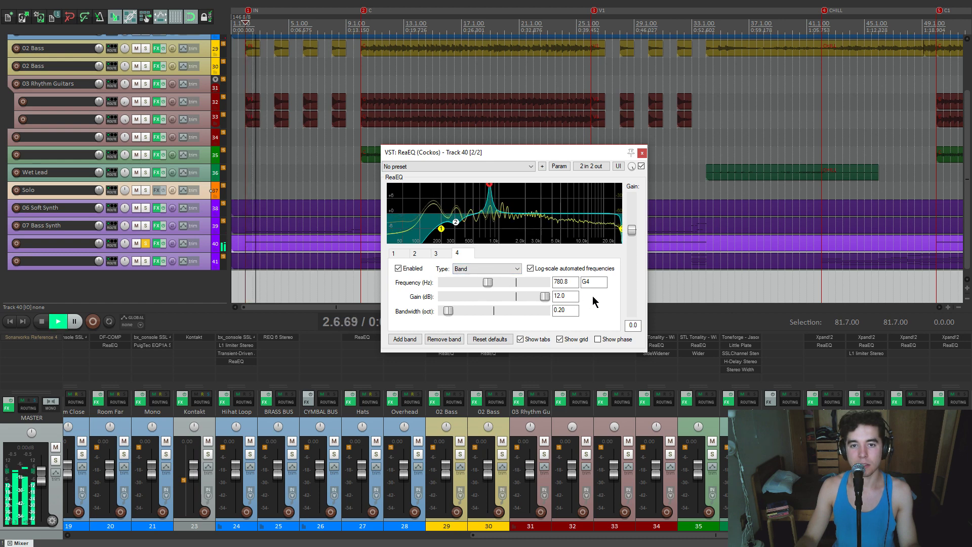
pyautogui.press('space')
pyautogui.moveTo(568, 298); pyautogui.dragTo(521, 300)
pyautogui.write('-4')
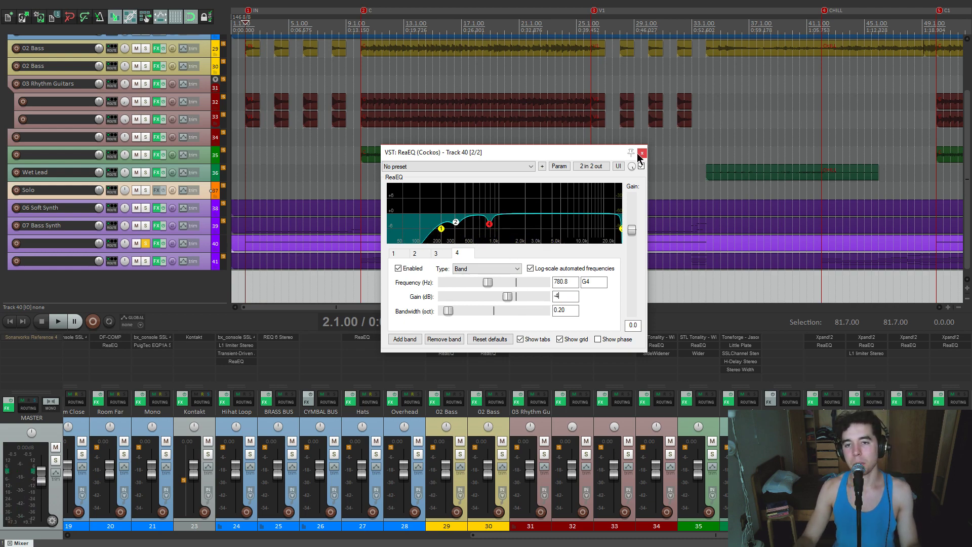
pyautogui.click(641, 153)
# - Solo only track 41, play it from the C marker at 10.1.00, and compare it with the full mix
pyautogui.click(145, 261)
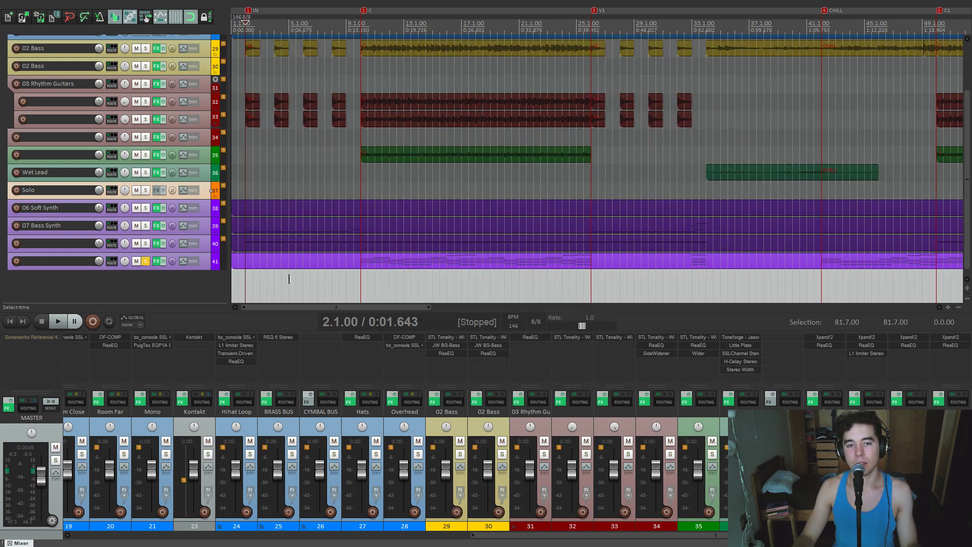
pyautogui.press(']')
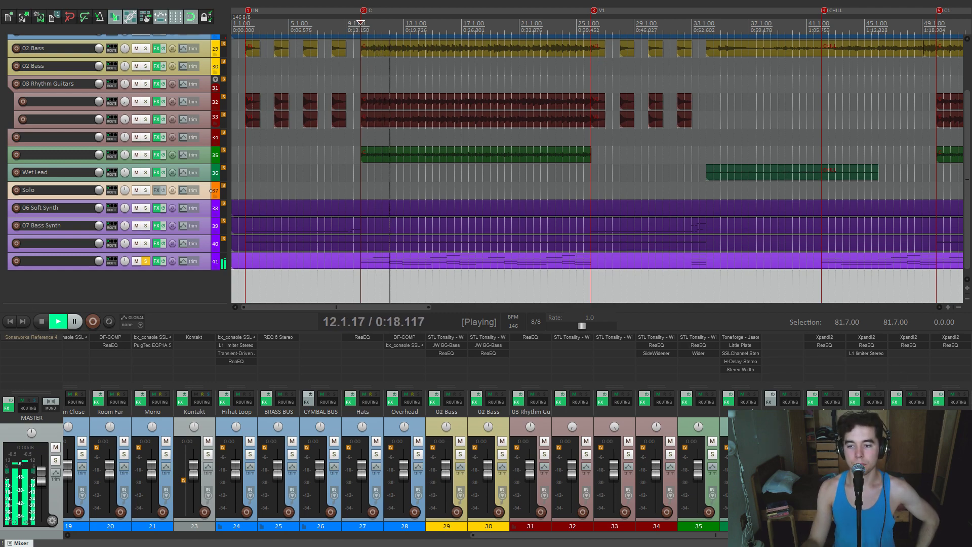
pyautogui.click(145, 262)
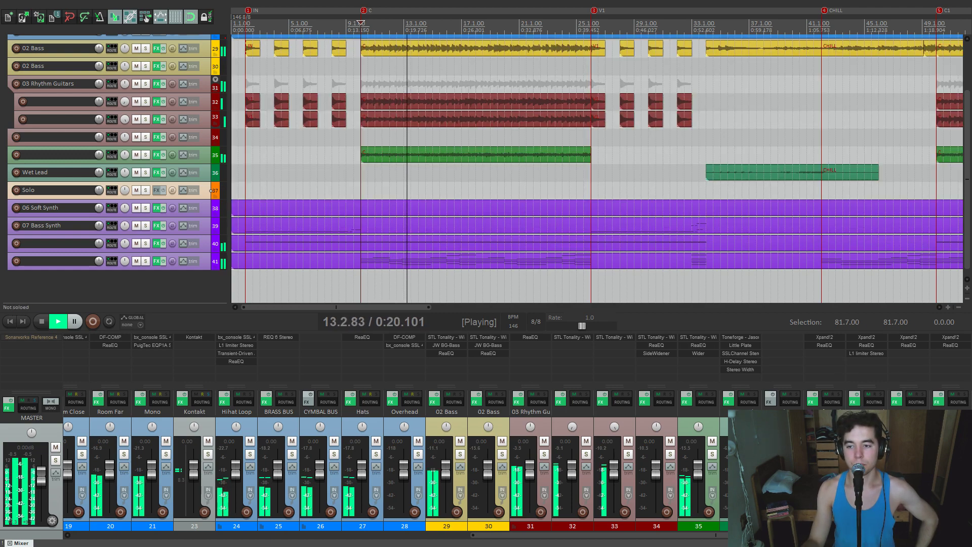
pyautogui.click(146, 262)
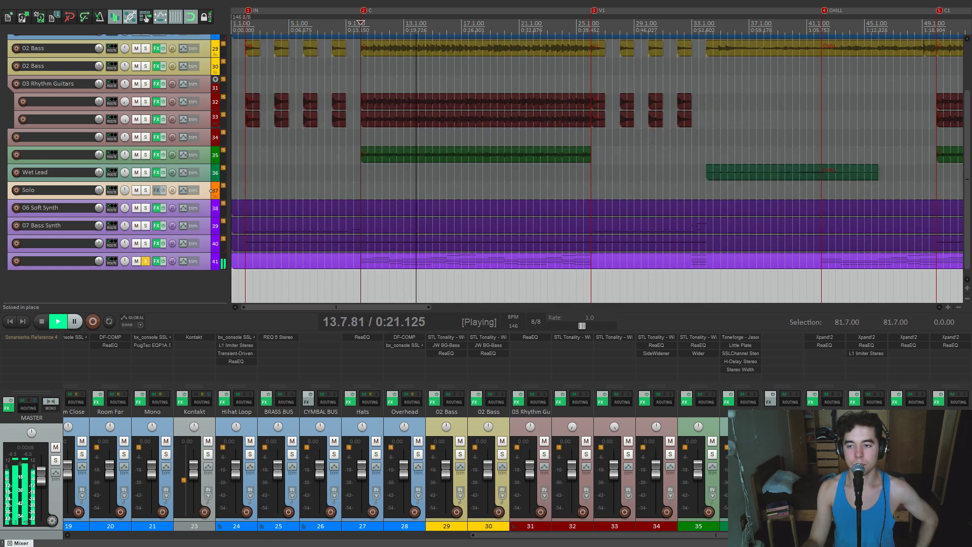
# - Open track 41's ReaEQ and audition the track with the 250 Hz high-pass band disabled and re-enabled
pyautogui.click(951, 345)
pyautogui.moveTo(232, 41); pyautogui.dragTo(727, 94)
pyautogui.press('space')
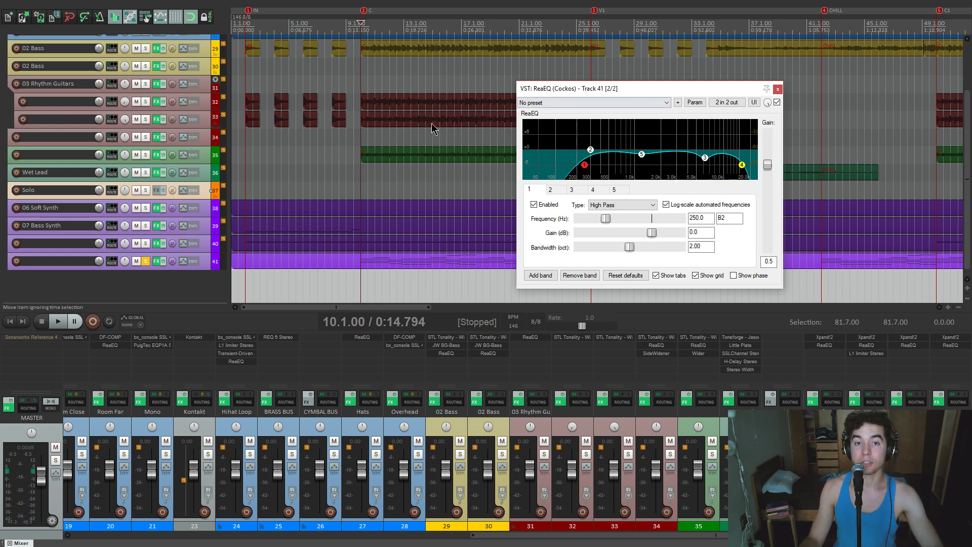
pyautogui.moveTo(570, 90); pyautogui.dragTo(573, 100)
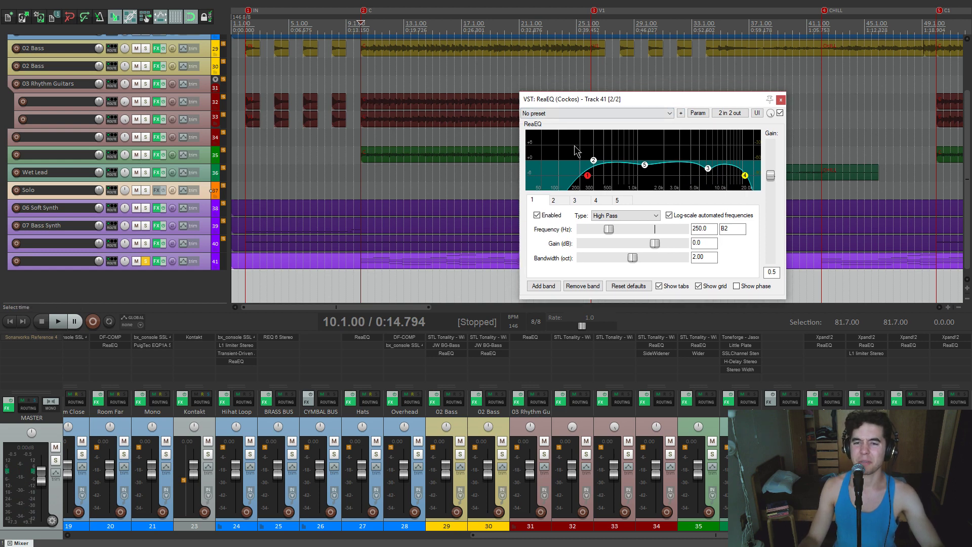
pyautogui.click(552, 216)
pyautogui.press('space')
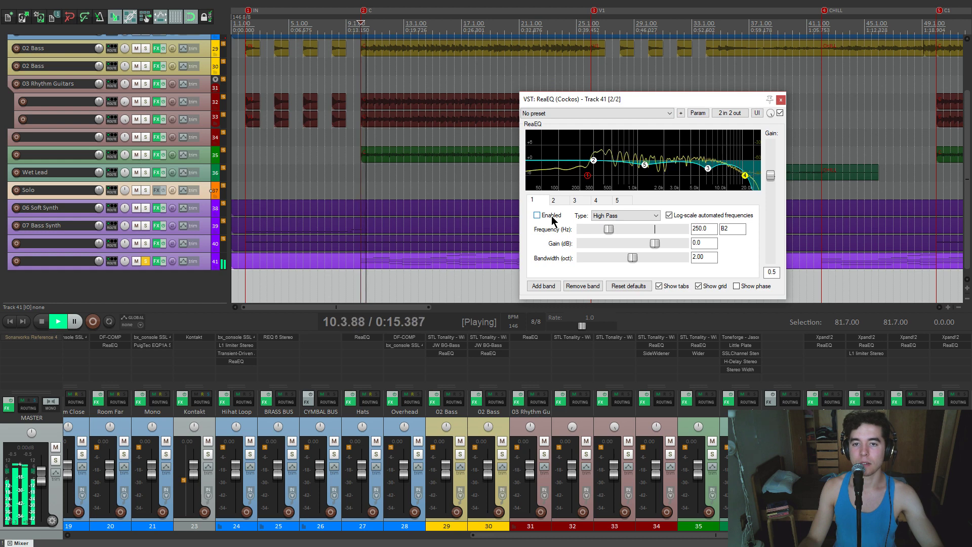
pyautogui.click(551, 216)
pyautogui.press('space')
# - Audition band 5 at 1215.9 Hz in track 41's ReaEQ while moving its gain during playback
pyautogui.click(645, 165)
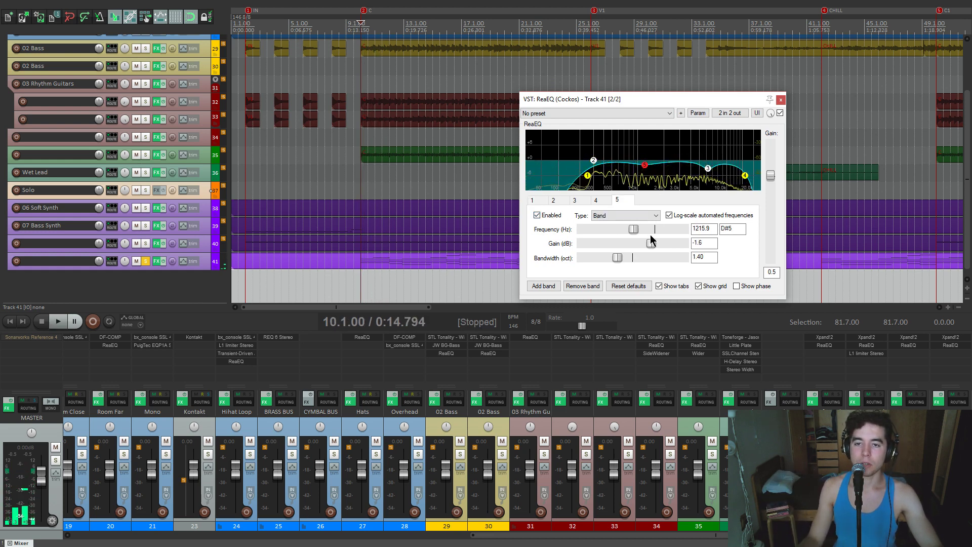
pyautogui.press('space')
pyautogui.moveTo(650, 244)
pyautogui.mouseDown()
pyautogui.moveTo(678, 248)
pyautogui.moveTo(650, 248)
pyautogui.mouseUp()
pyautogui.press('space')
# - Audition track 41 with the gain of the 6200 Hz band raised, undo the gain change, and stop playback
pyautogui.click(709, 168)
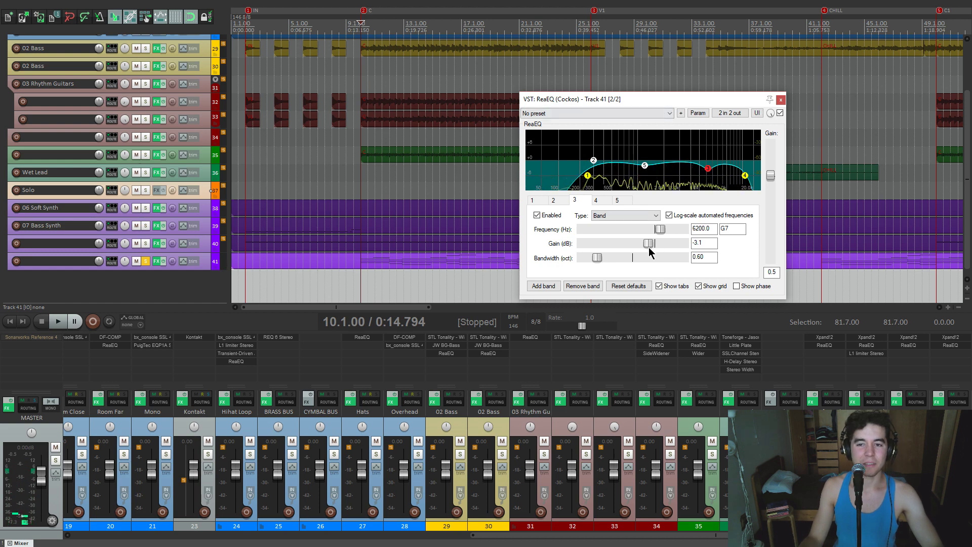
pyautogui.press('space')
pyautogui.moveTo(651, 248); pyautogui.dragTo(677, 252)
pyautogui.hotkey('ctrl', 'z')
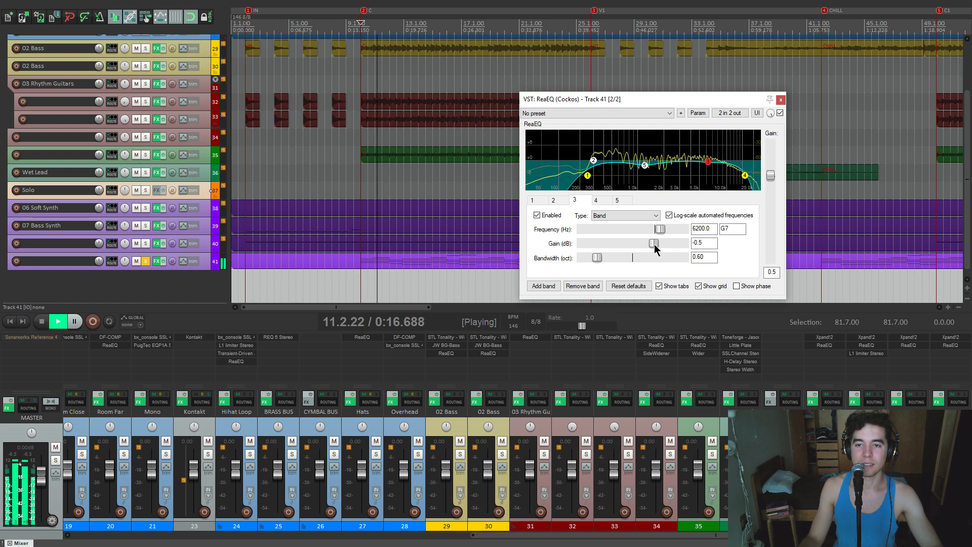
pyautogui.press('space')
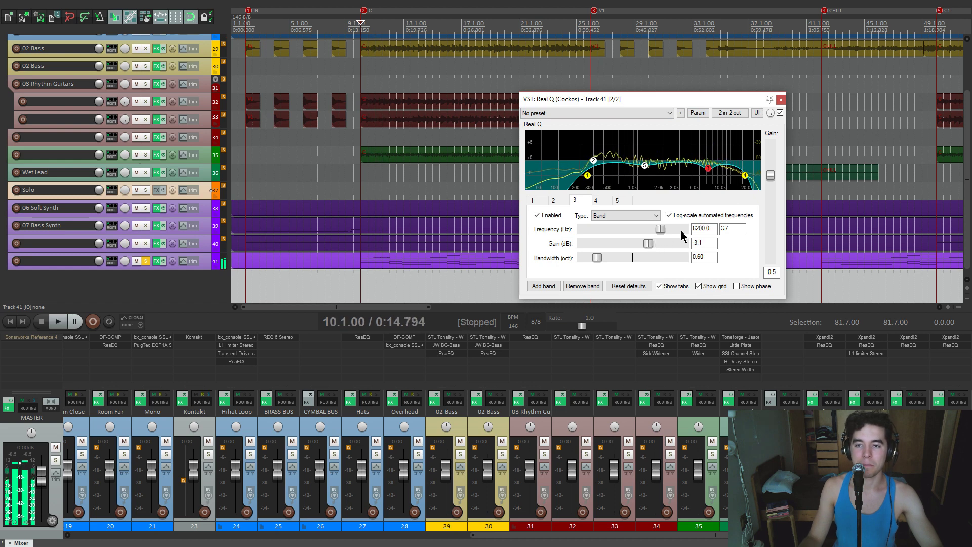
# - Play track 41 with its 15952.7 Hz low-pass band selected, close ReaEQ, and unsolo the track
pyautogui.click(745, 176)
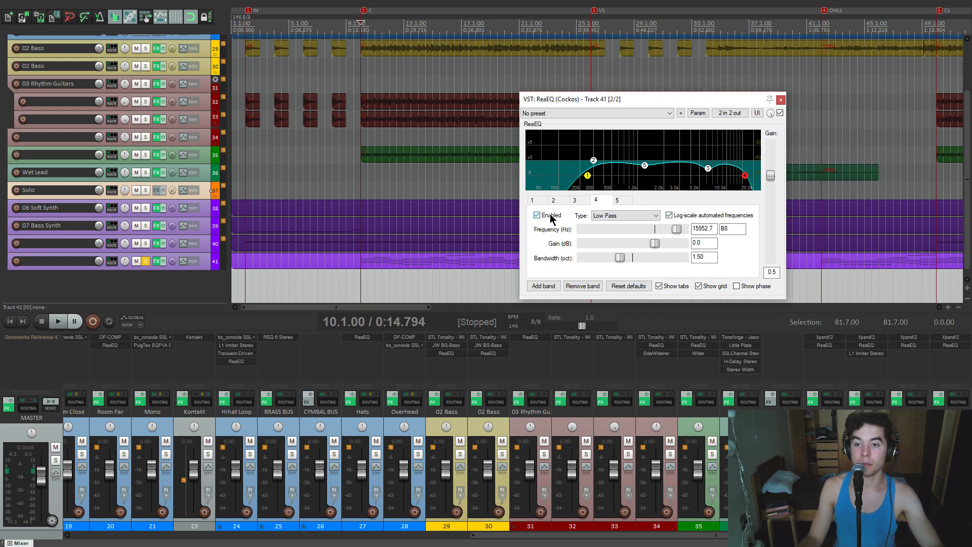
pyautogui.press('space')
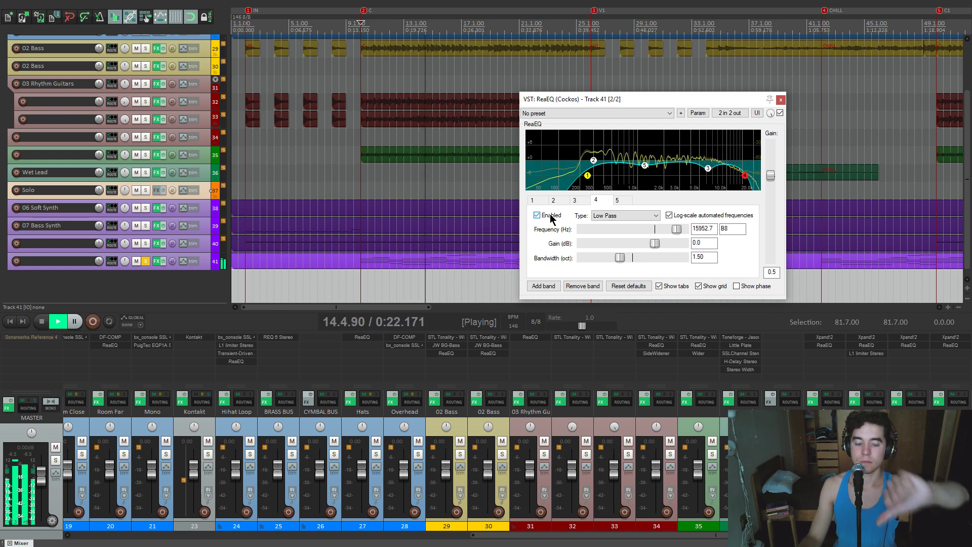
pyautogui.press('space')
pyautogui.moveTo(700, 97); pyautogui.dragTo(688, 102)
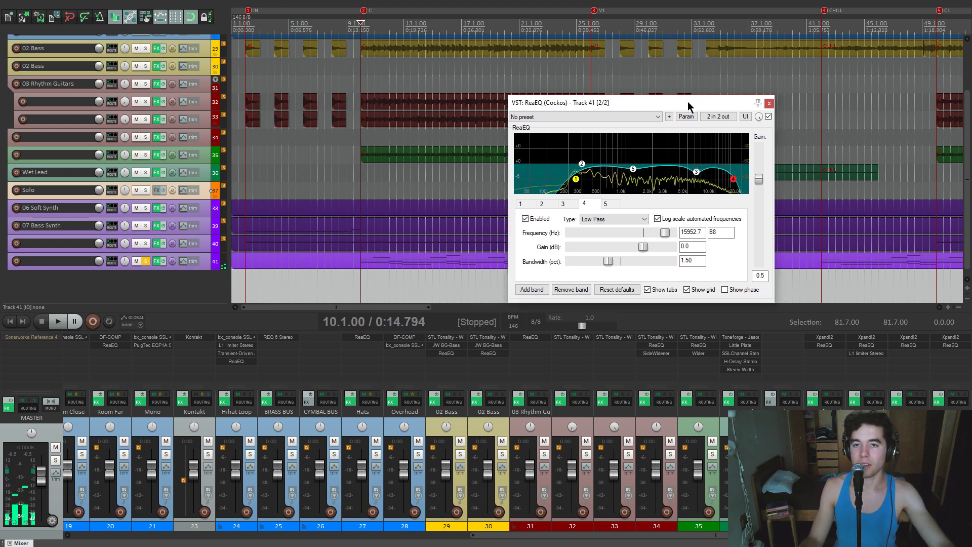
pyautogui.click(769, 103)
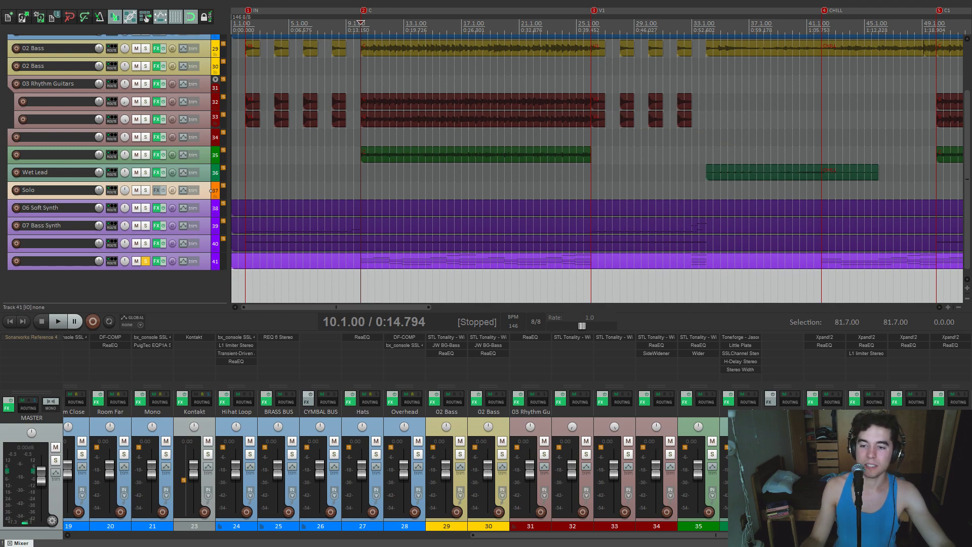
pyautogui.click(145, 260)
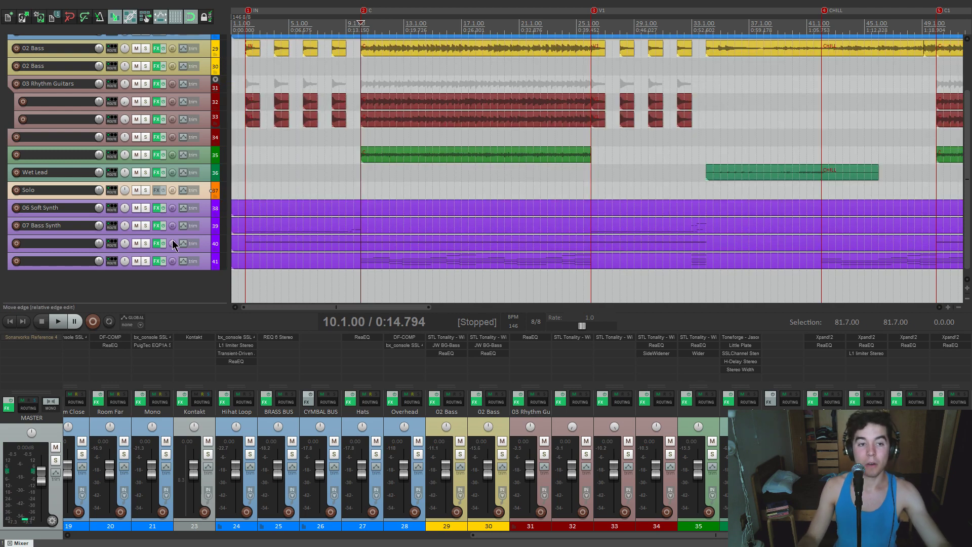
# - Solo the HATS track, play it from 12.1.00, stop playback, and unsolo it
pyautogui.press('pagedown')
pyautogui.press('pagedown')
pyautogui.press('pagedown')
pyautogui.press('pagedown')
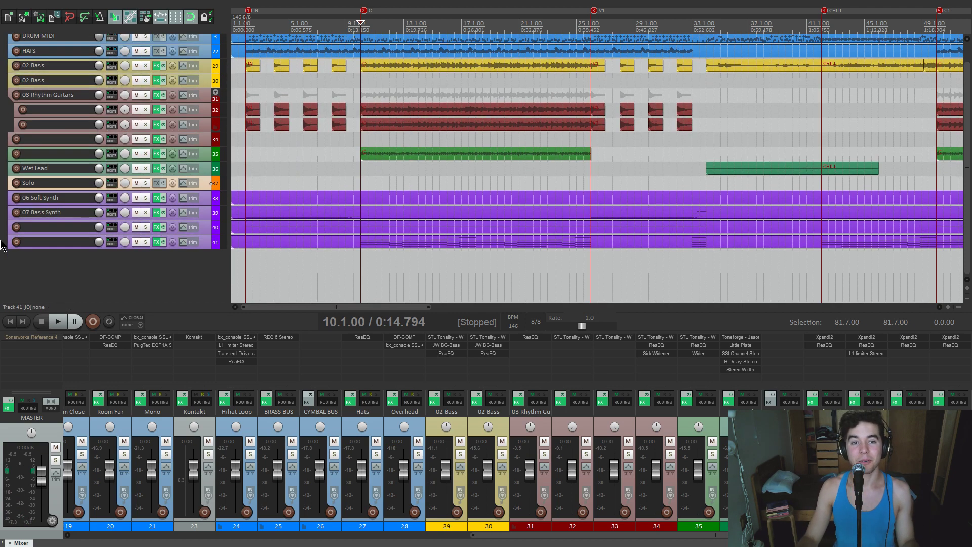
pyautogui.scroll(-6, 351, 229)
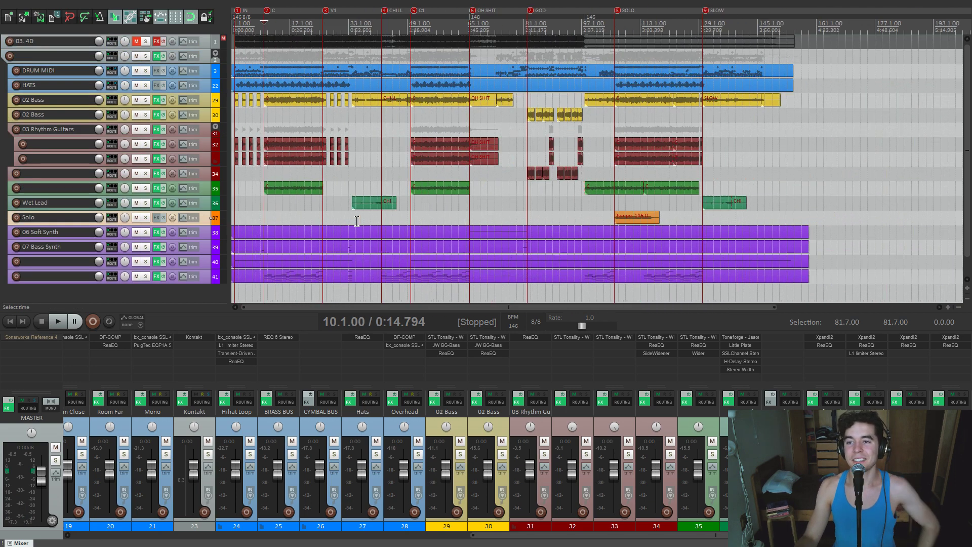
pyautogui.scroll(1, 357, 227)
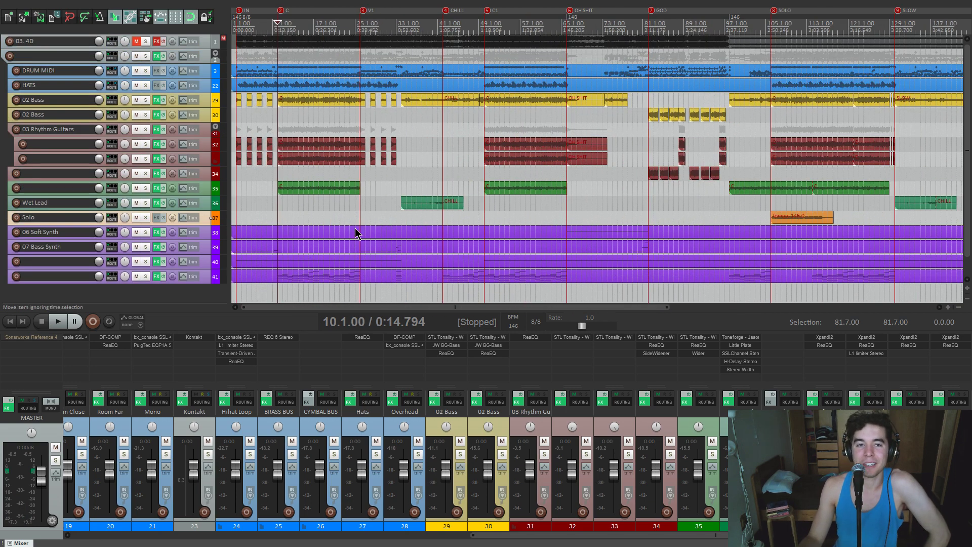
pyautogui.click(145, 85)
pyautogui.click(287, 119)
pyautogui.press('space')
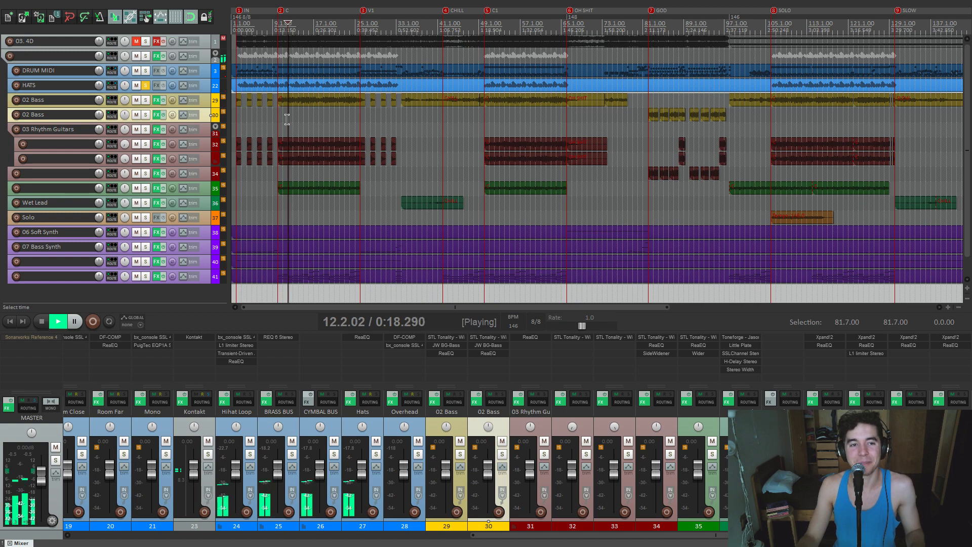
pyautogui.press('space')
pyautogui.click(145, 85)
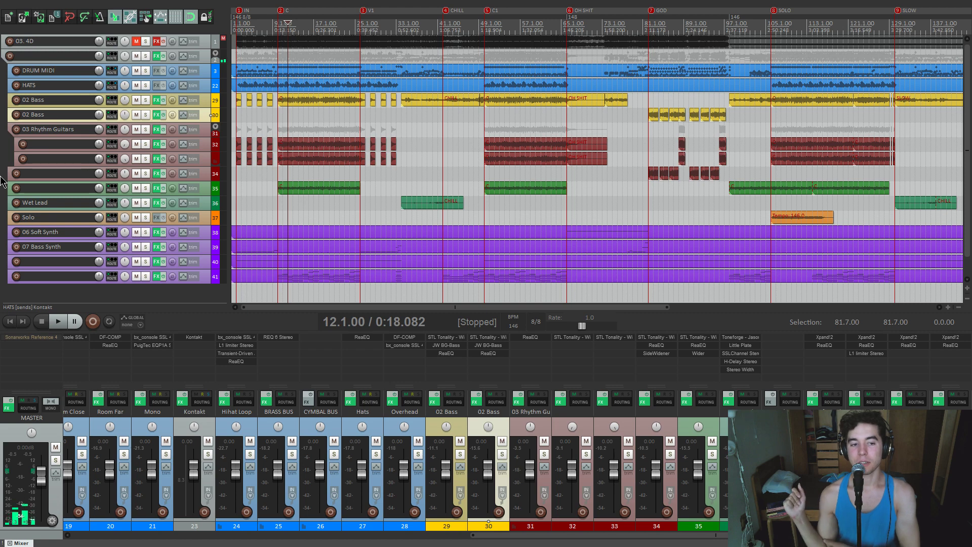
# - Open Kontakt on track 4, show the Modern & Massive Drums kit, play its snare, and close Kontakt
pyautogui.scroll(6, 304, 425)
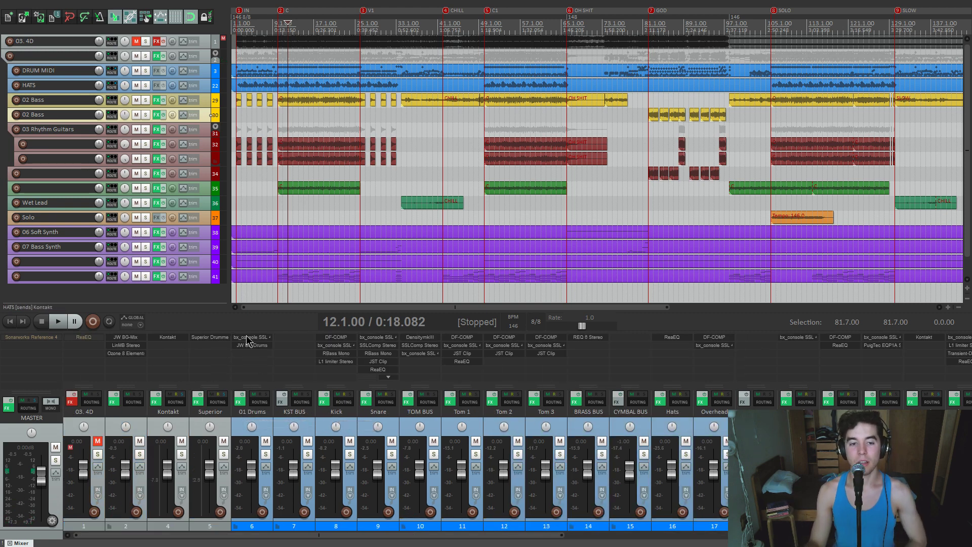
pyautogui.click(185, 338)
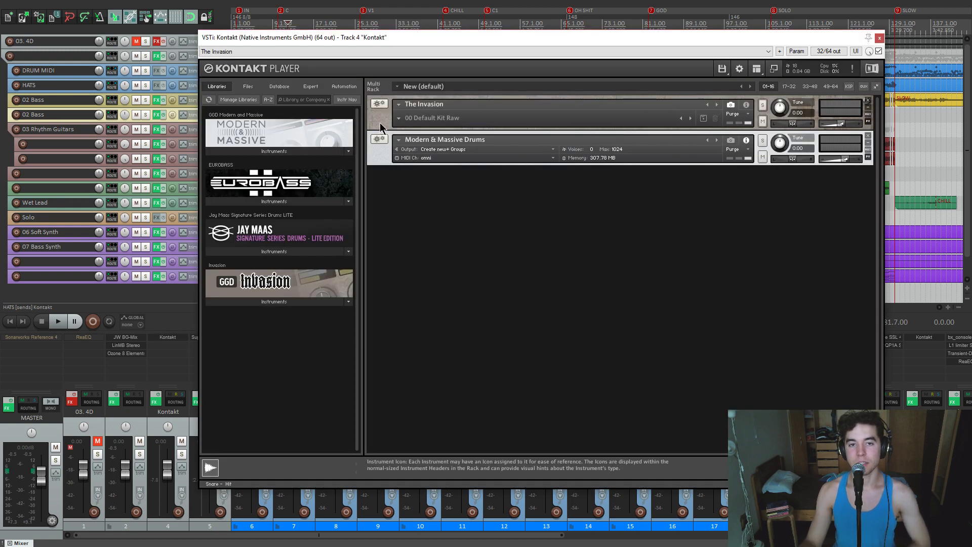
pyautogui.click(379, 105)
pyautogui.click(390, 175)
pyautogui.click(578, 326)
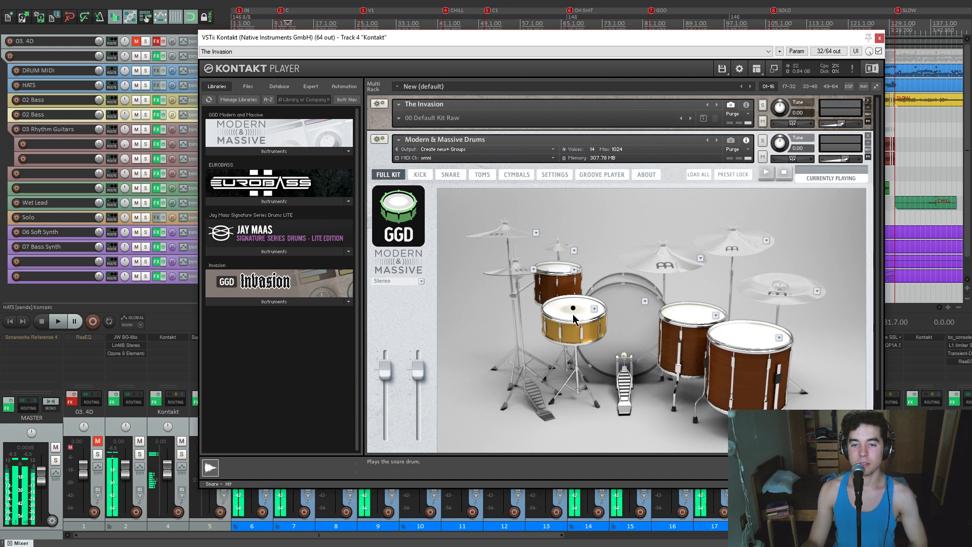
pyautogui.click(879, 37)
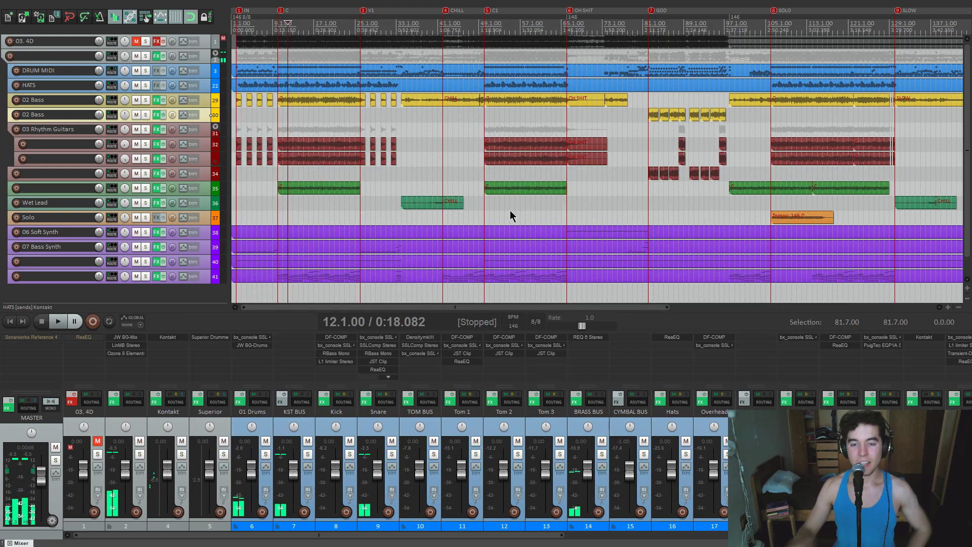